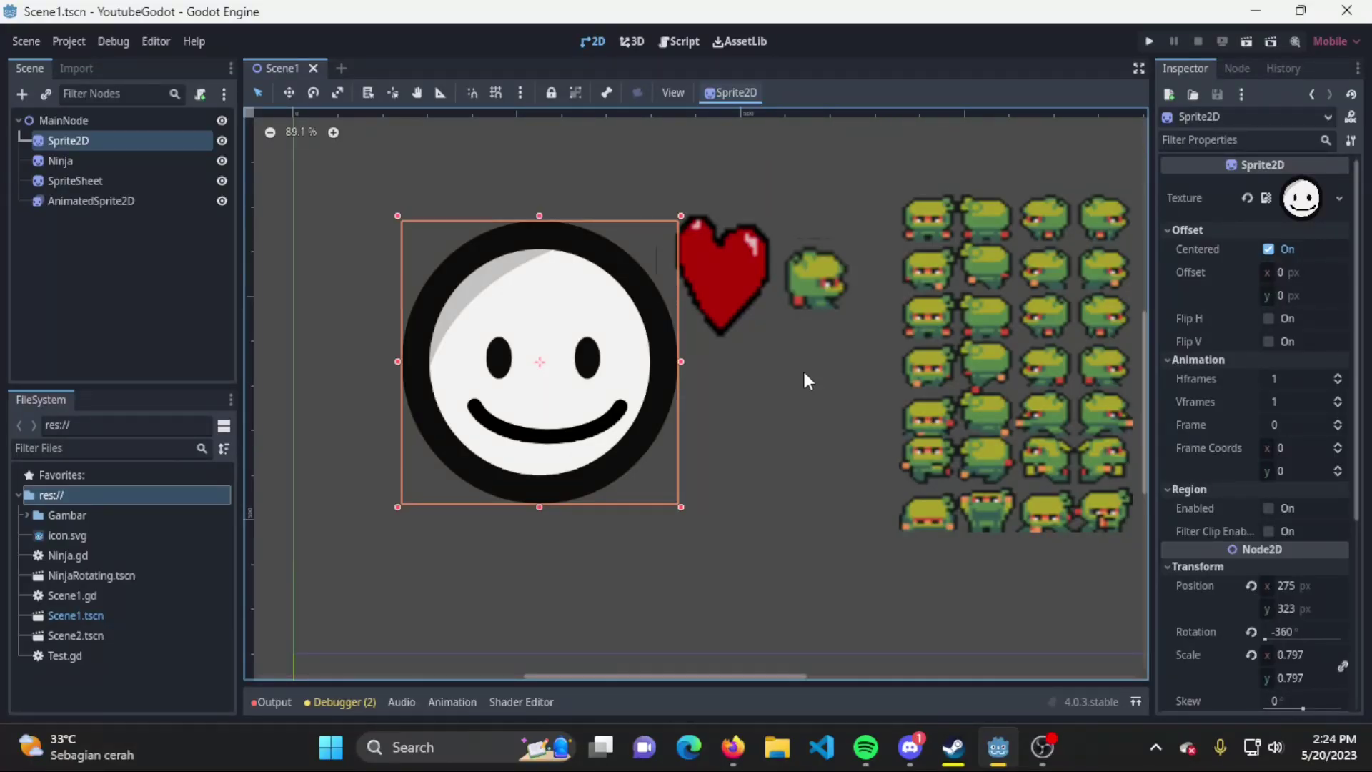
# Pan the canvas and select the heart and Ninja sprites in the viewport
pyautogui.moveTo(803, 367); pyautogui.dragTo(725, 375, button='middle')
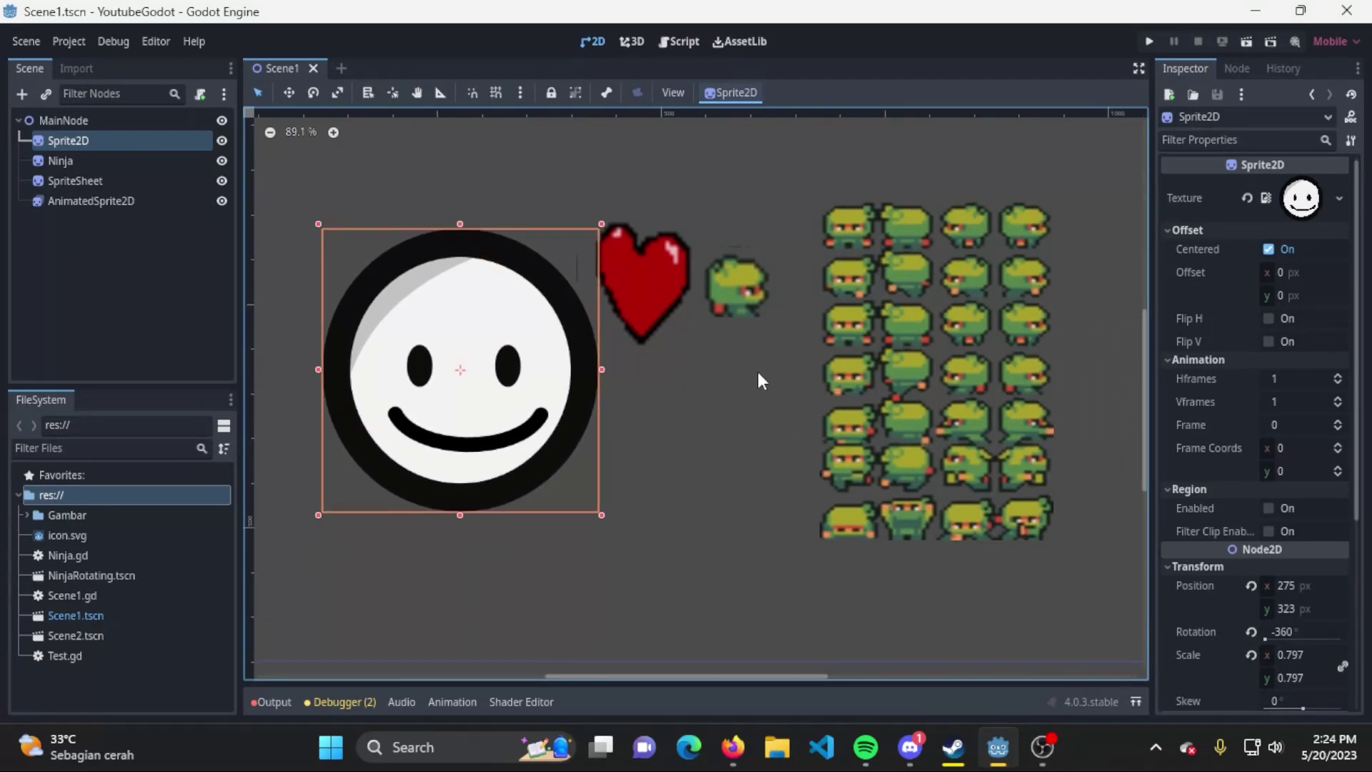
pyautogui.click(672, 285)
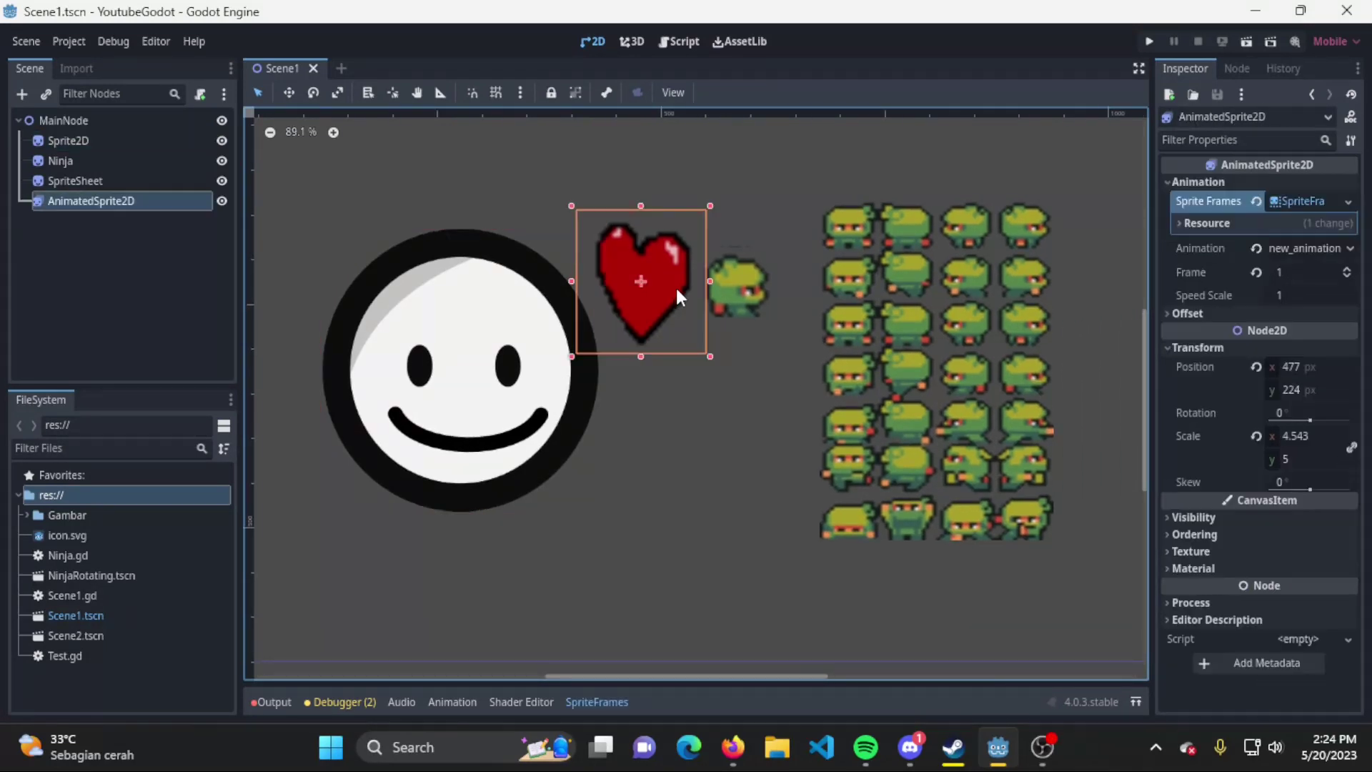
pyautogui.click(758, 300)
pyautogui.click(895, 349)
pyautogui.click(750, 299)
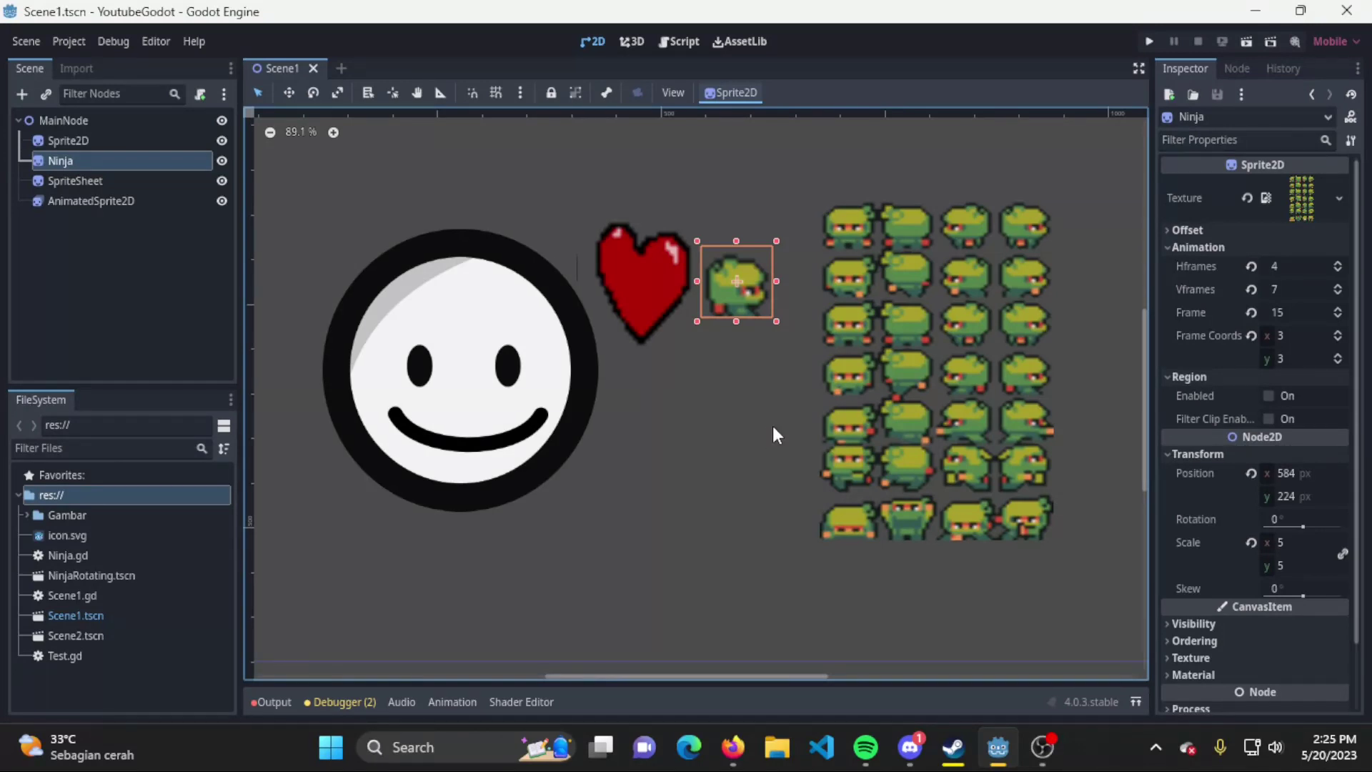
pyautogui.moveTo(773, 426); pyautogui.dragTo(787, 439, button='middle')
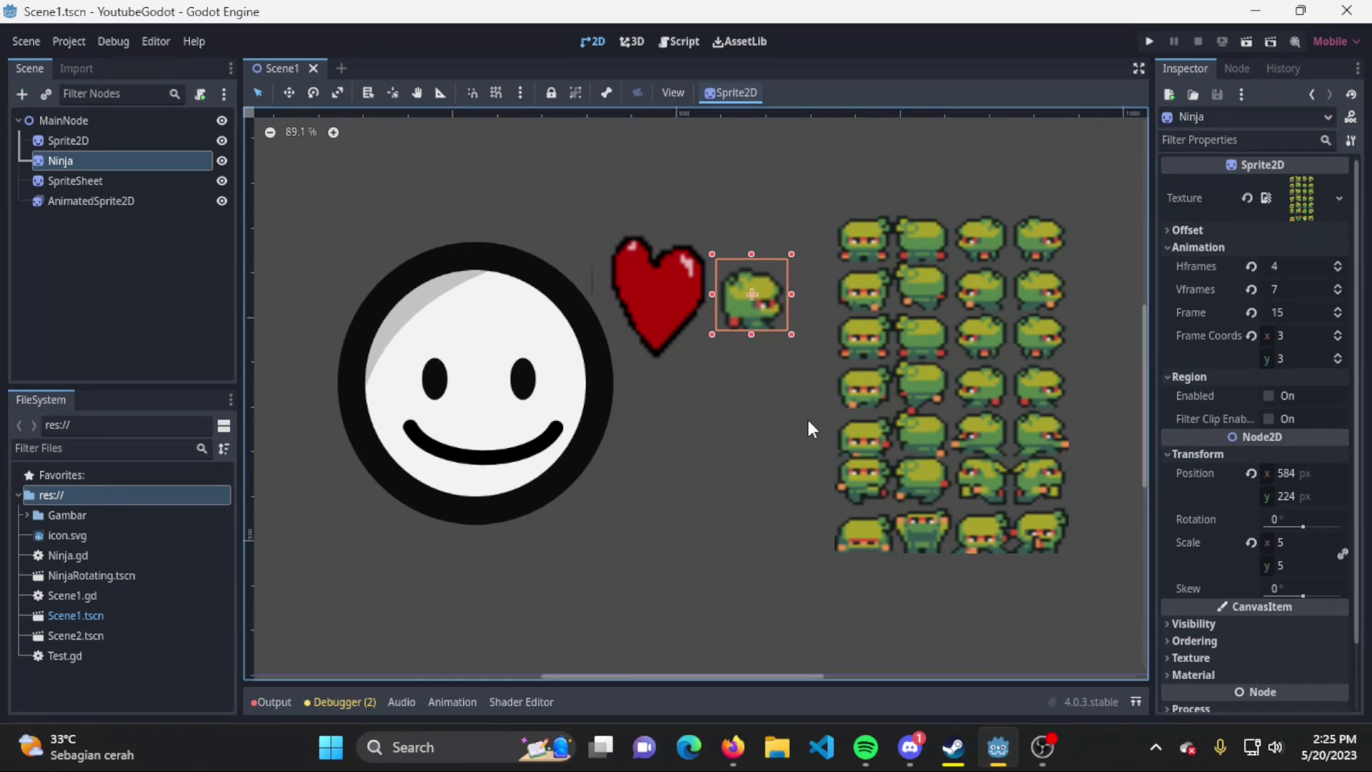
pyautogui.moveTo(812, 428); pyautogui.dragTo(834, 401, button='middle')
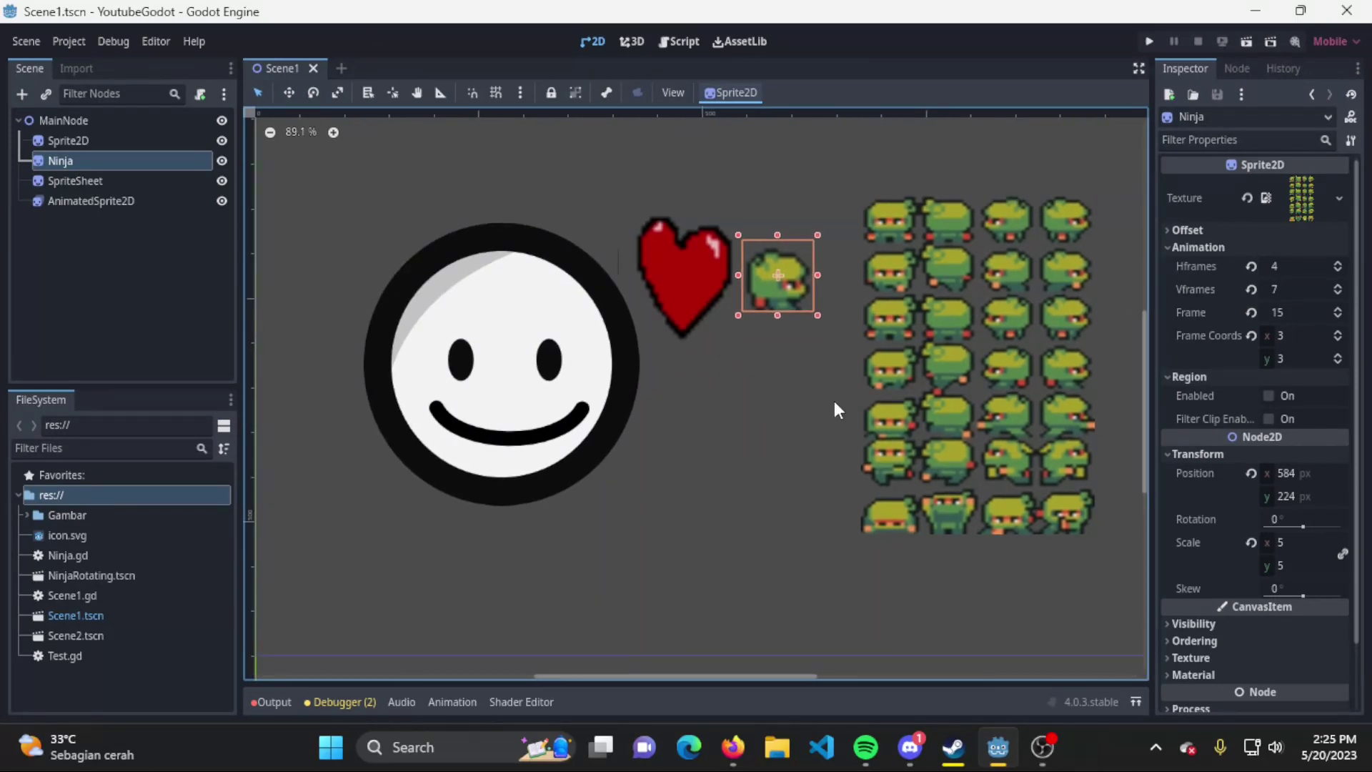
pyautogui.moveTo(834, 401); pyautogui.dragTo(781, 431, button='middle')
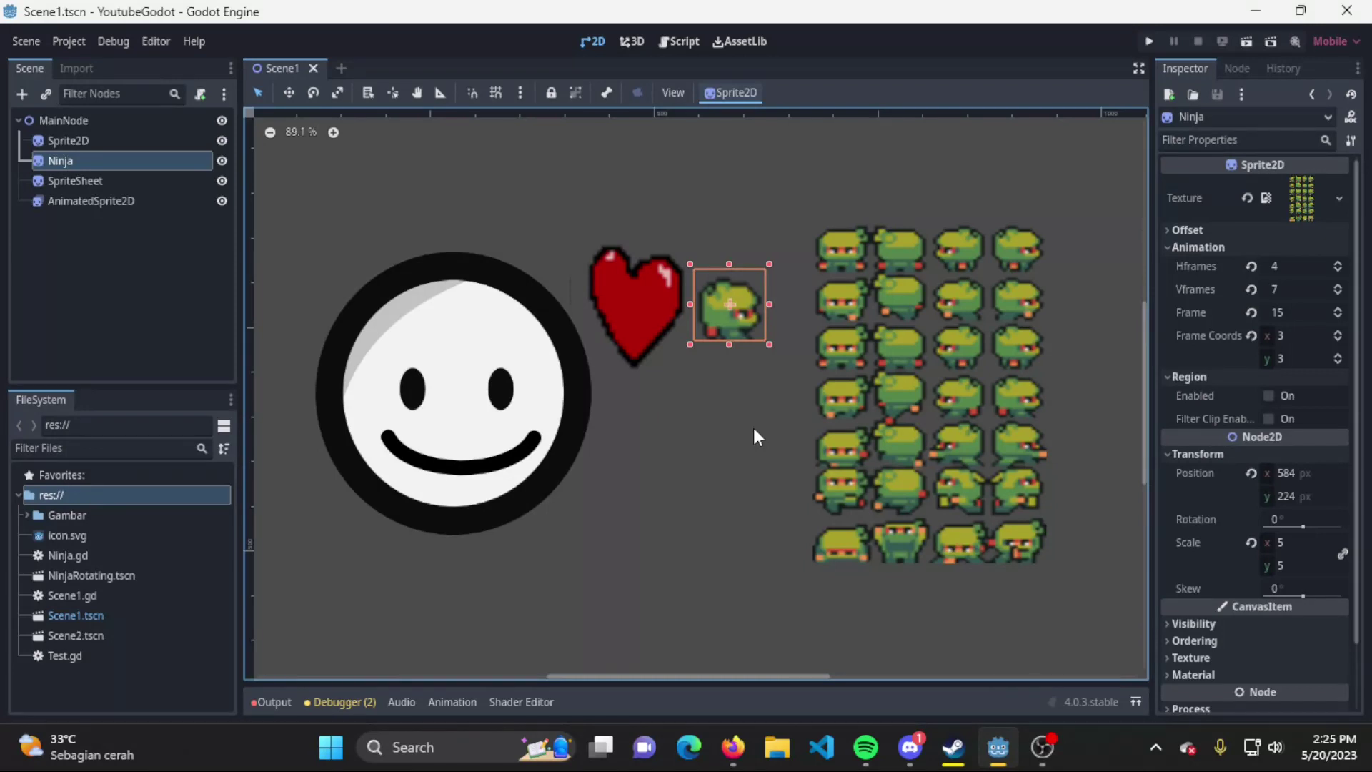
pyautogui.hscroll(-3, 571, 422)
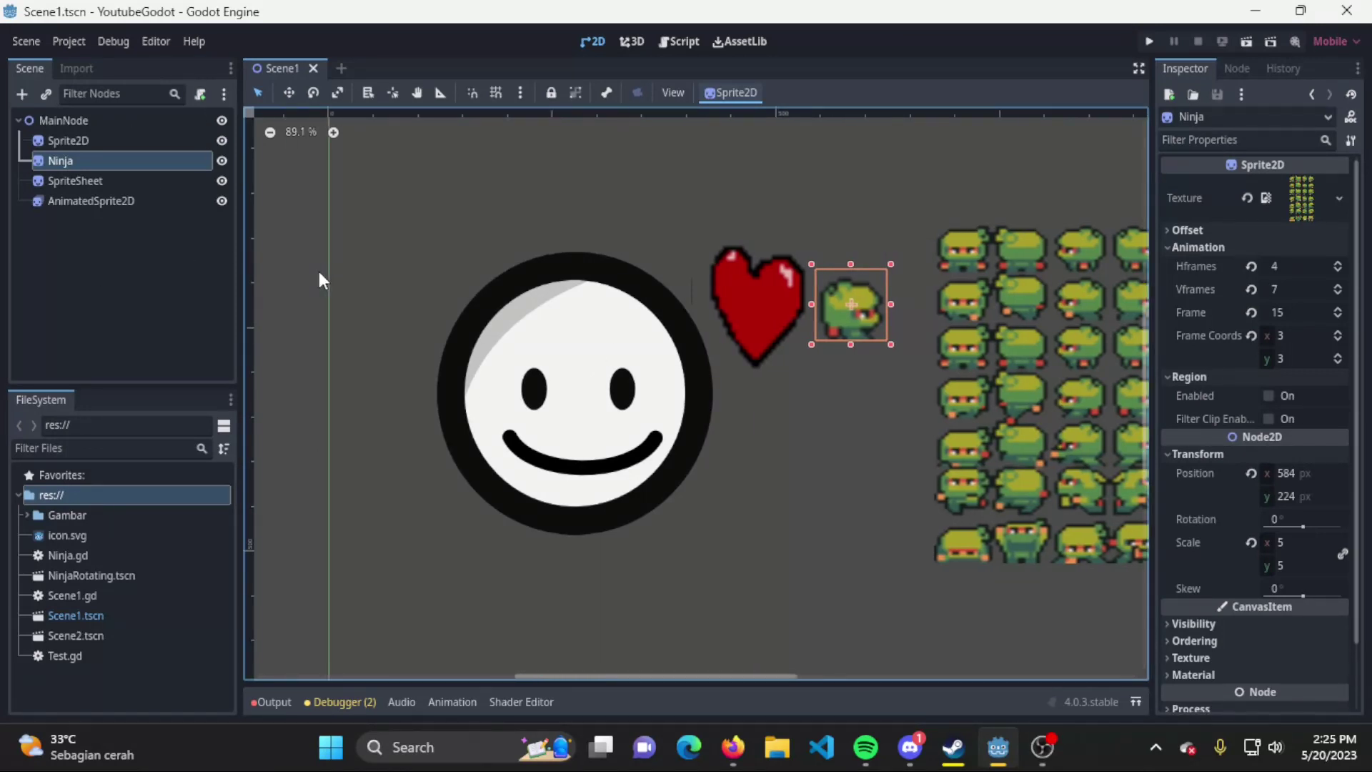
# Cycle through the heart, Ninja, Sprite2D smiley and MainNode entries in the scene tree
pyautogui.click(126, 204)
pyautogui.click(125, 163)
pyautogui.click(126, 141)
pyautogui.click(131, 118)
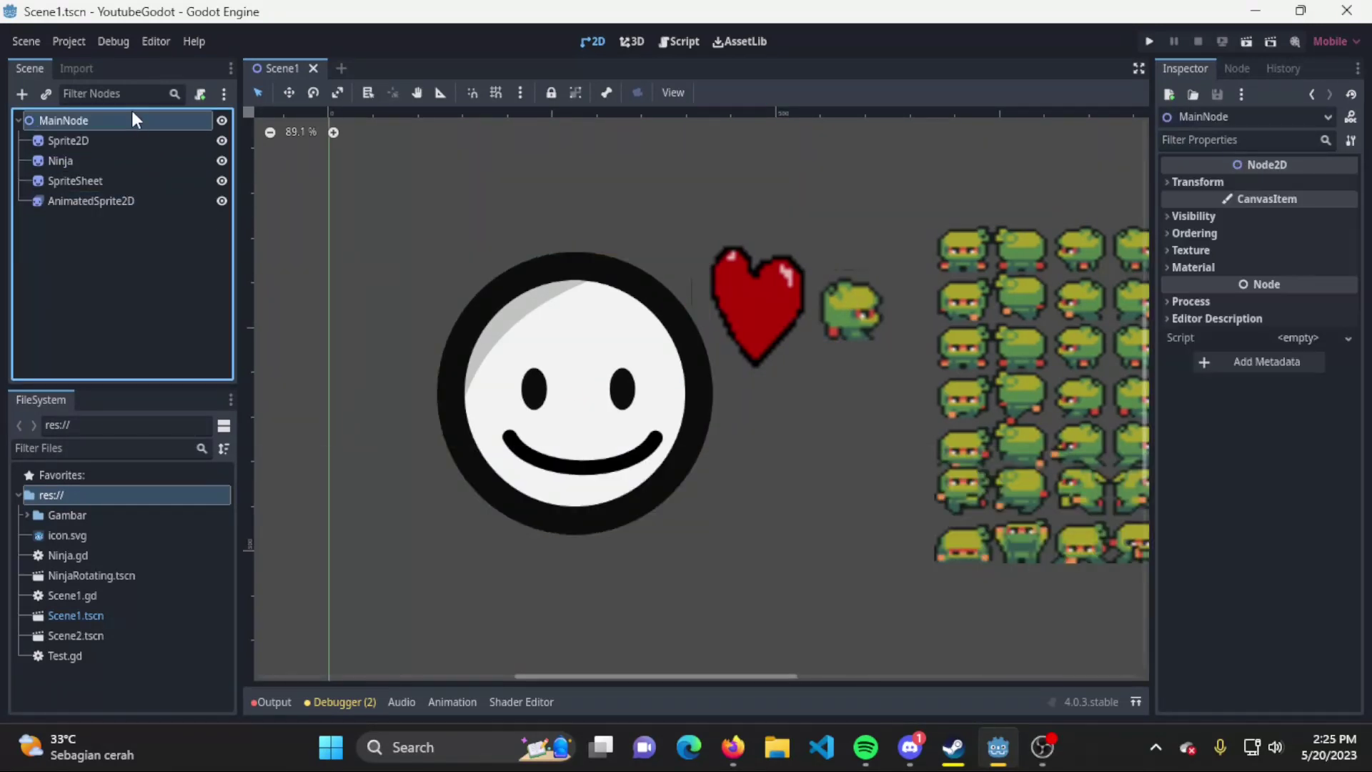
pyautogui.click(138, 157)
pyautogui.click(134, 202)
# Settle on the AnimatedSprite2D heart node to show its new_animation frames at 5 FPS
pyautogui.click(141, 181)
pyautogui.click(145, 141)
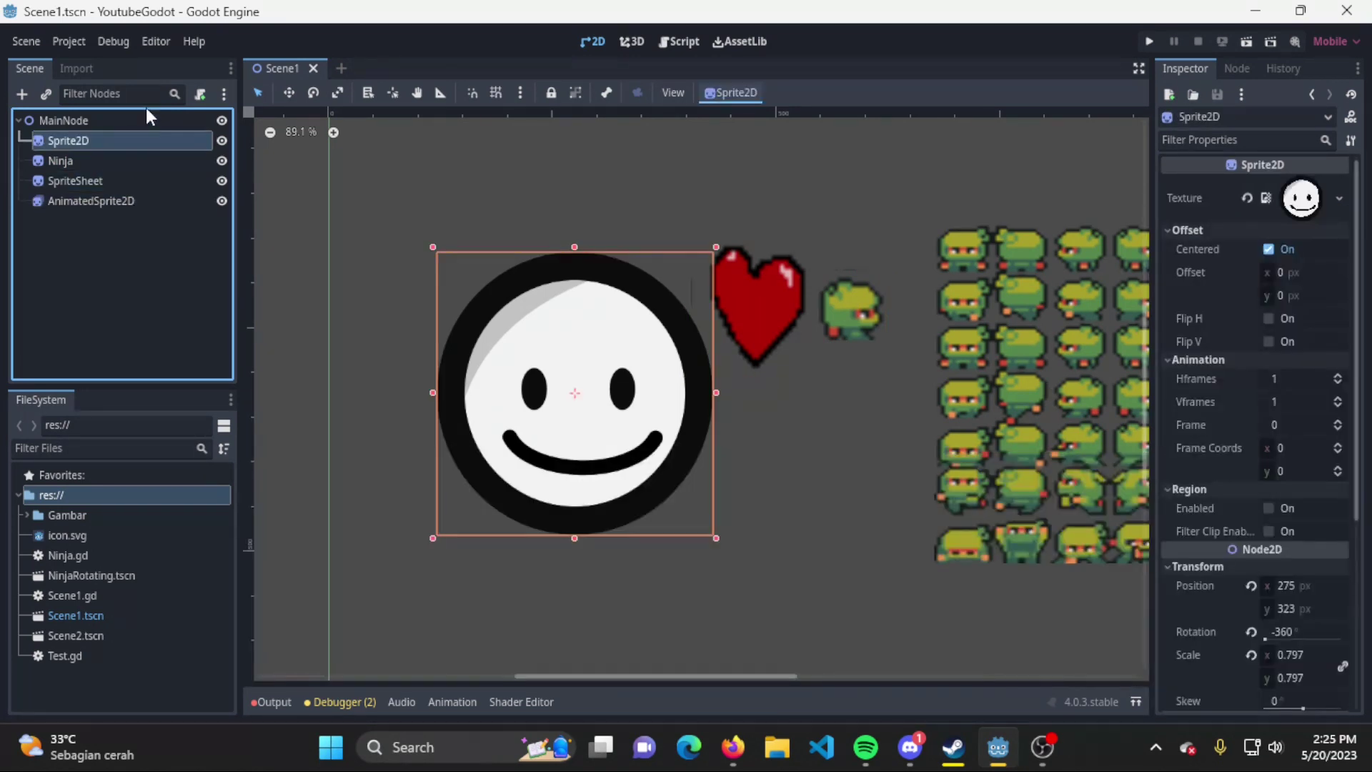
pyautogui.click(145, 121)
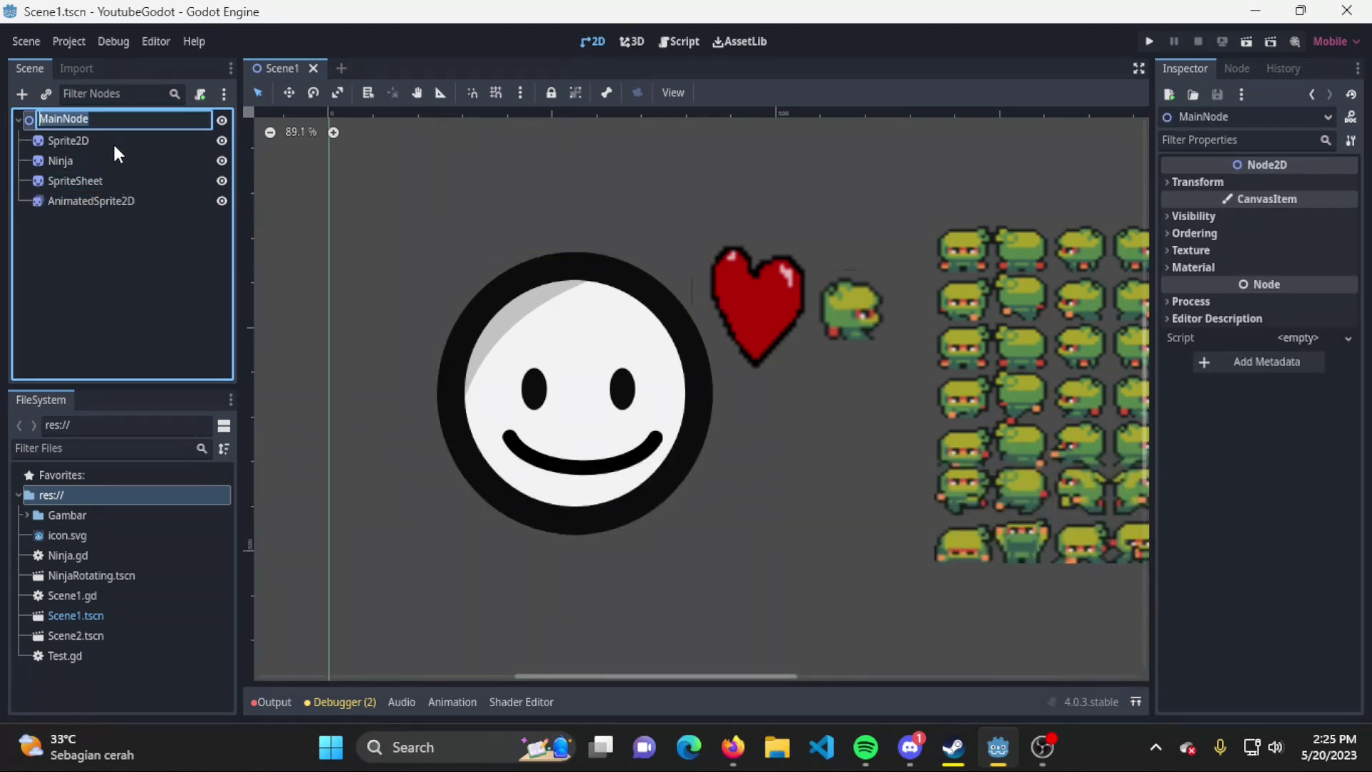
pyautogui.click(105, 181)
pyautogui.click(106, 200)
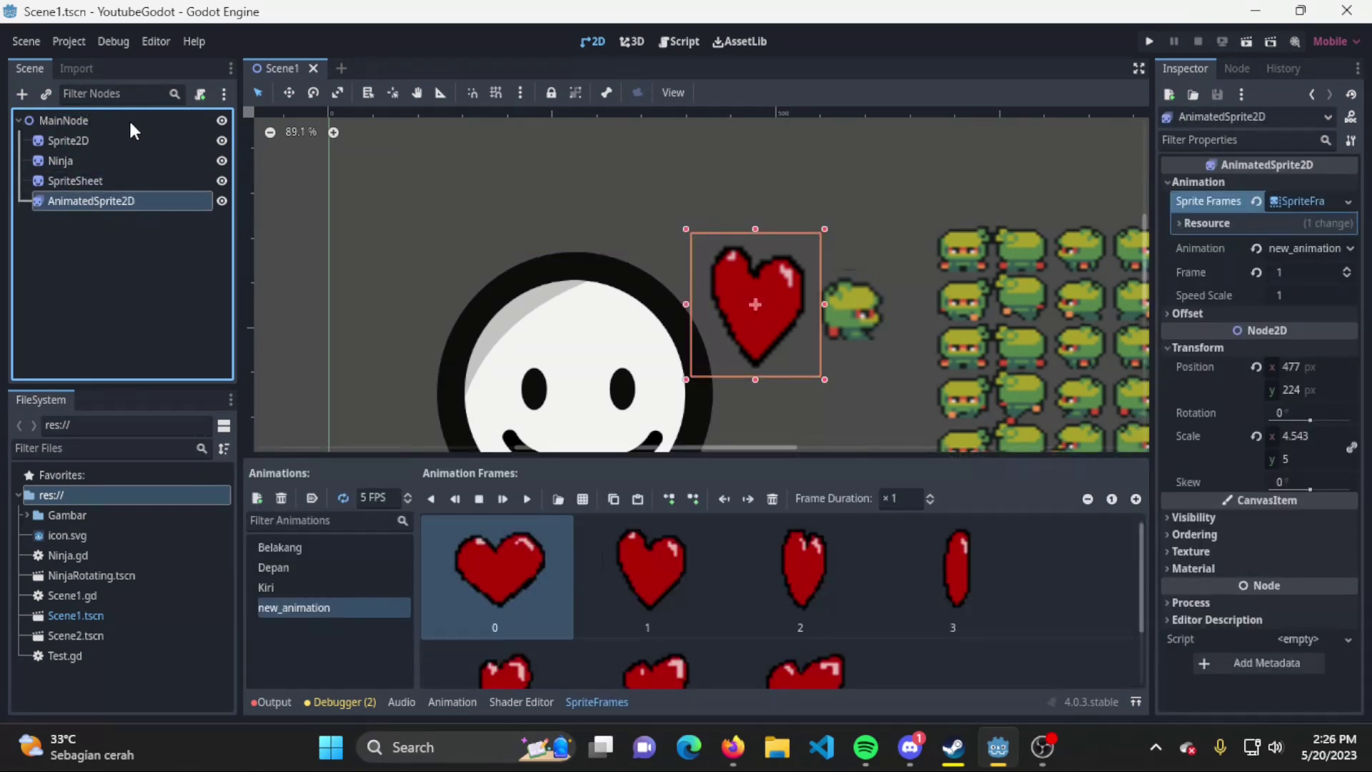
pyautogui.click(128, 118)
pyautogui.click(126, 201)
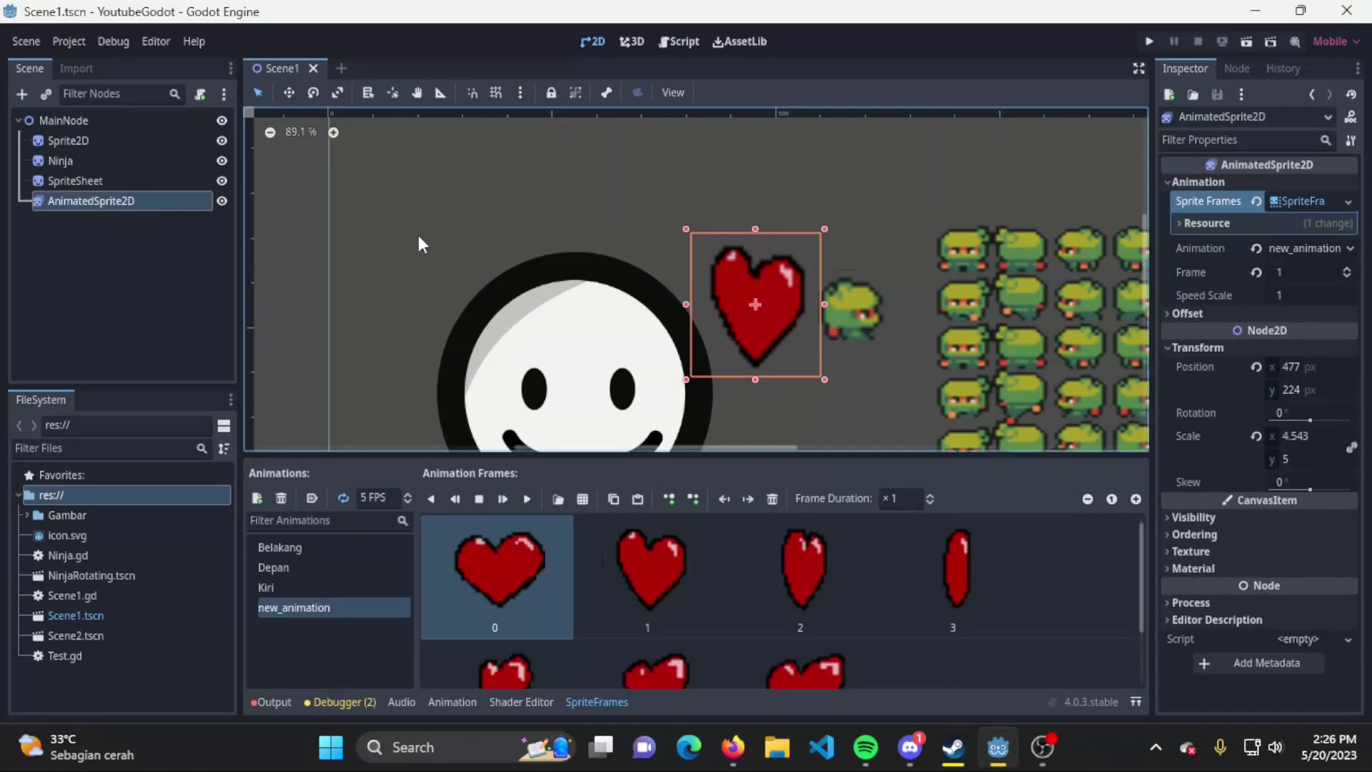
pyautogui.moveTo(777, 281); pyautogui.dragTo(577, 233, button='middle')
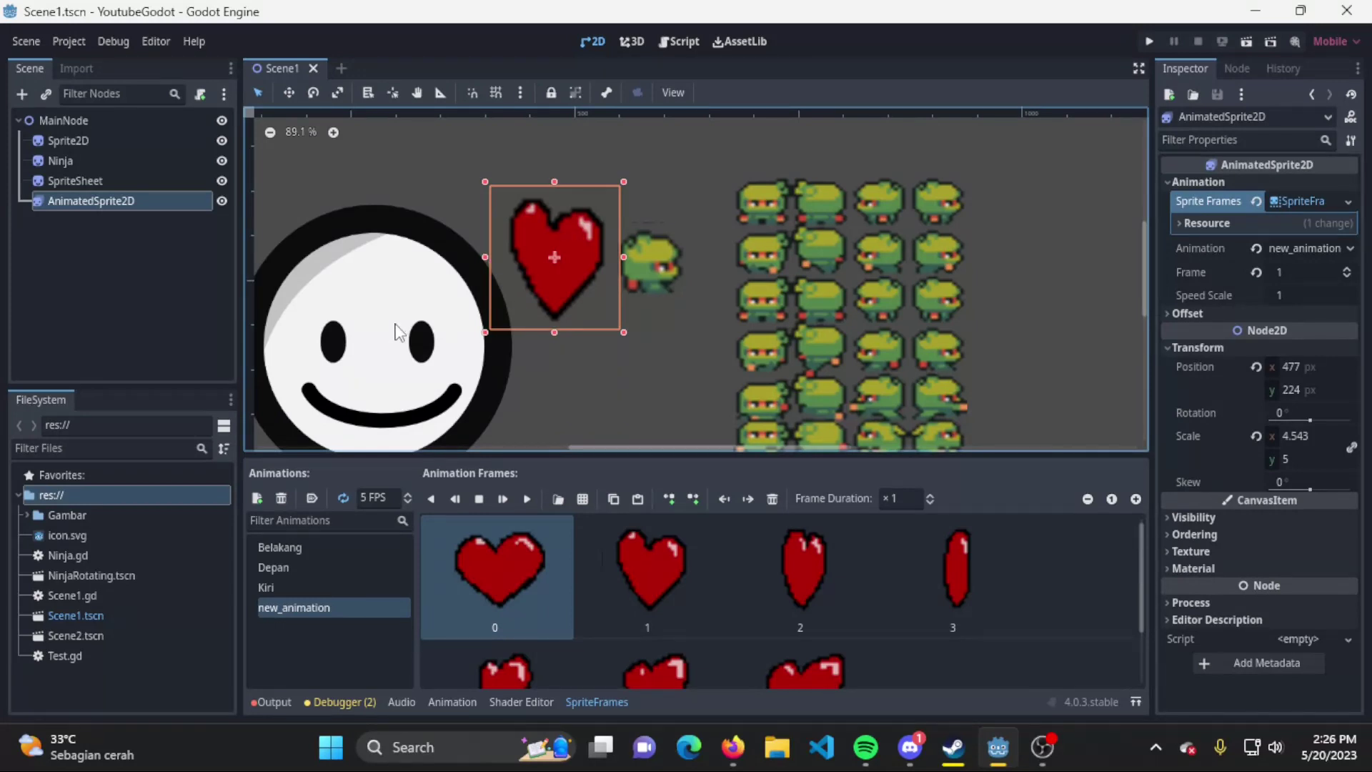
# Rename the AnimatedSprite2D heart node to 'Hearts' in the scene tree
pyautogui.rightClick(117, 202)
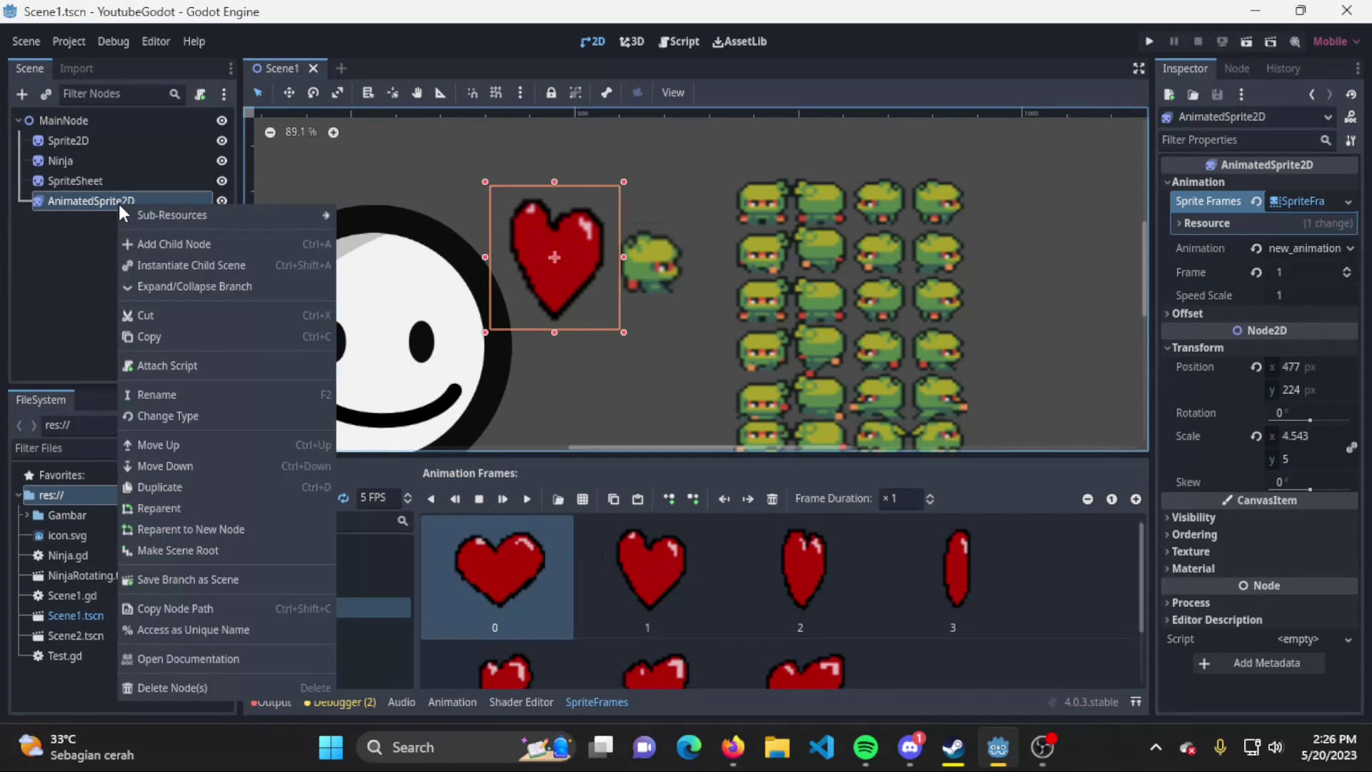
pyautogui.click(225, 393)
pyautogui.write('H')
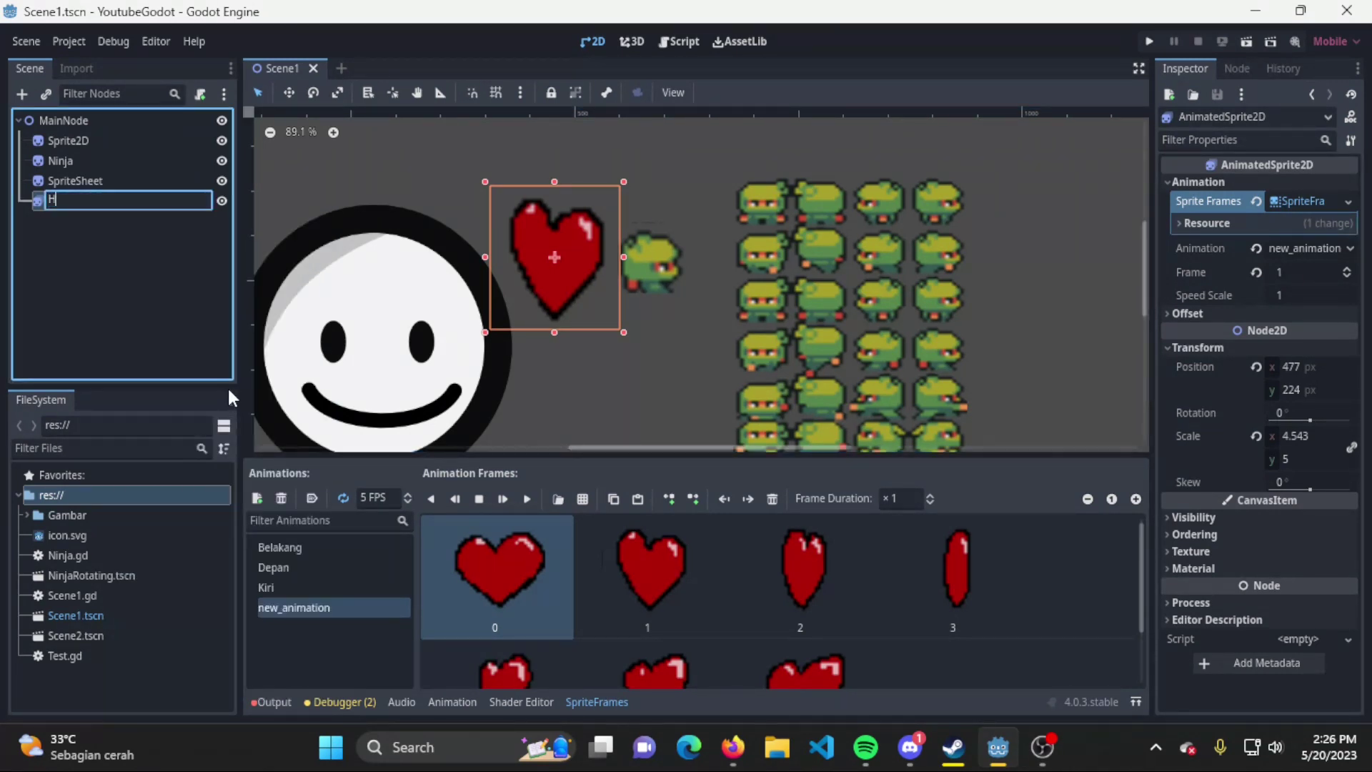
pyautogui.write('earts')
pyautogui.press('Return')
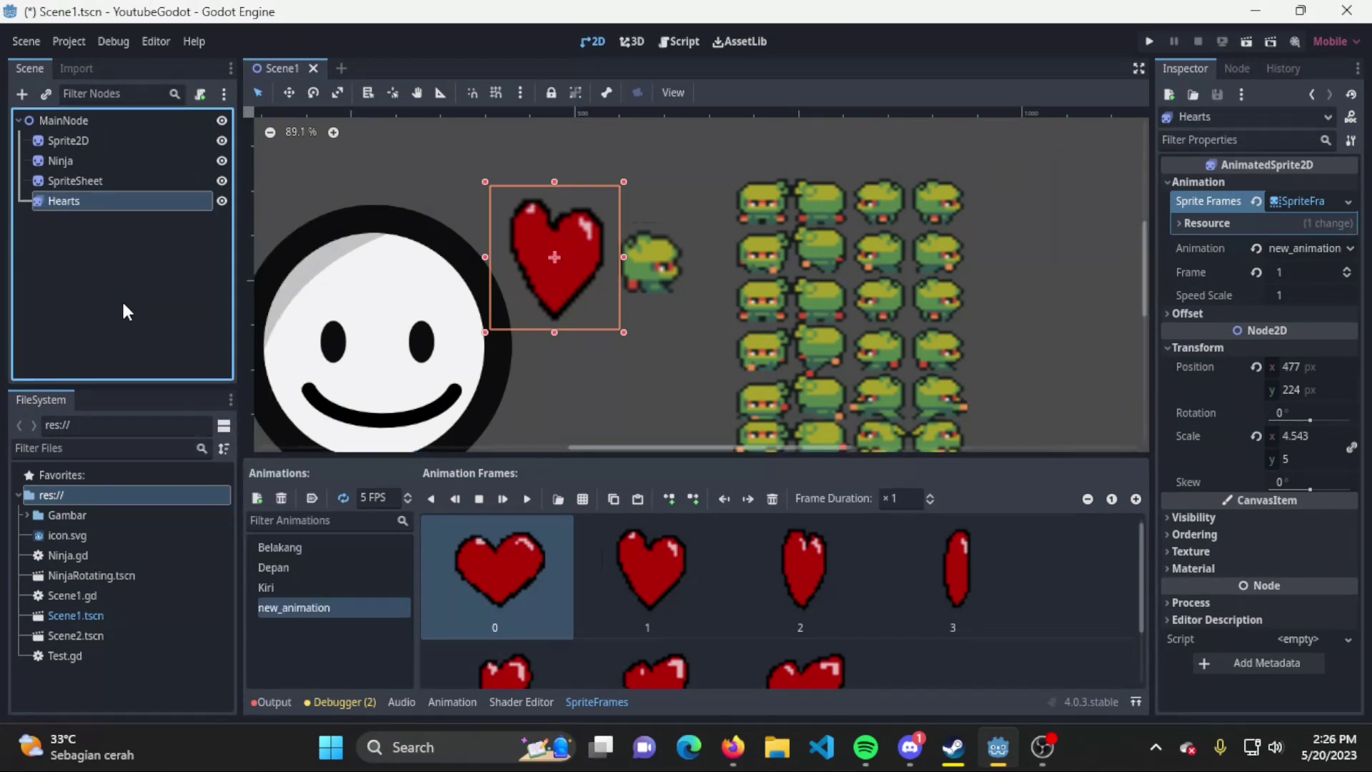
pyautogui.rightClick(134, 200)
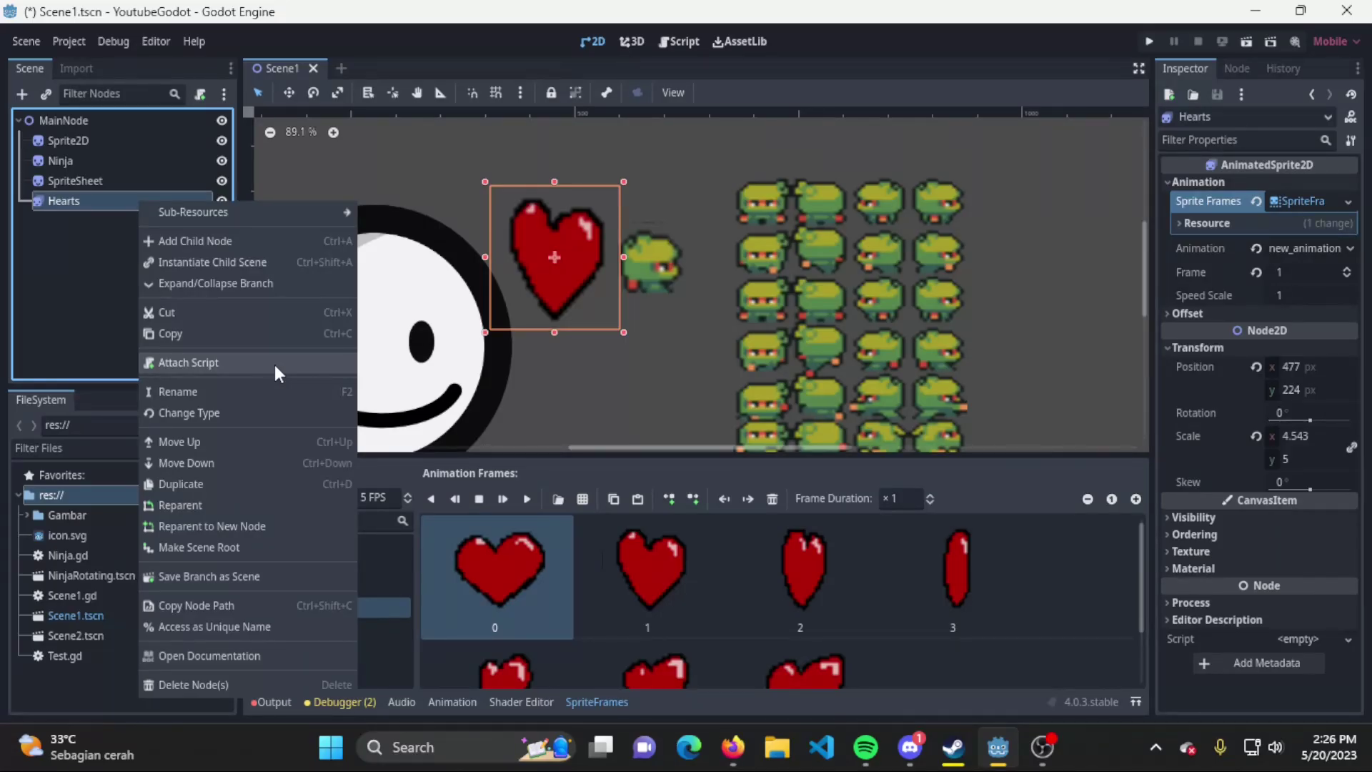
# Set up a GDScript for Hearts inheriting AnimatedSprite2D at res://Hearts.gd
pyautogui.click(274, 365)
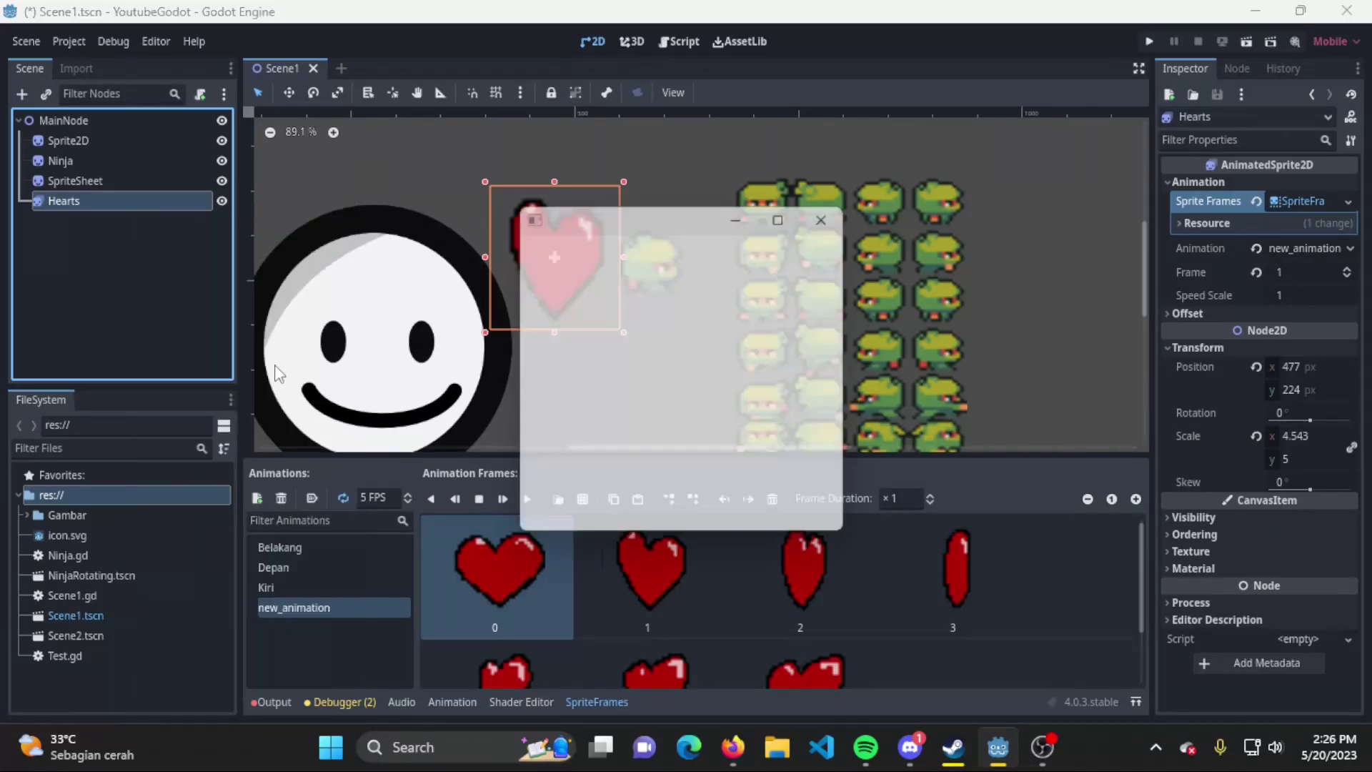
pyautogui.moveTo(677, 214)
pyautogui.mouseDown()
pyautogui.moveTo(669, 164)
pyautogui.moveTo(733, 189)
pyautogui.mouseUp()
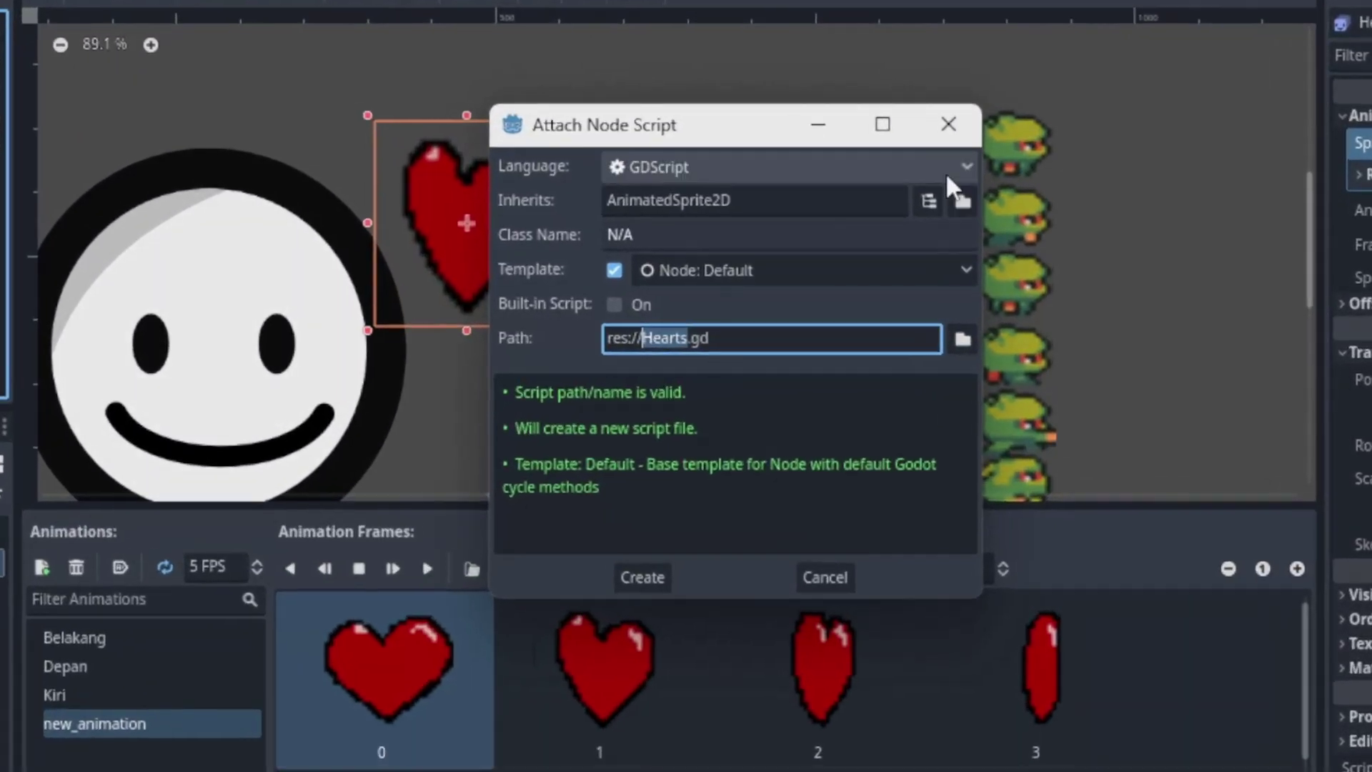
pyautogui.click(891, 218)
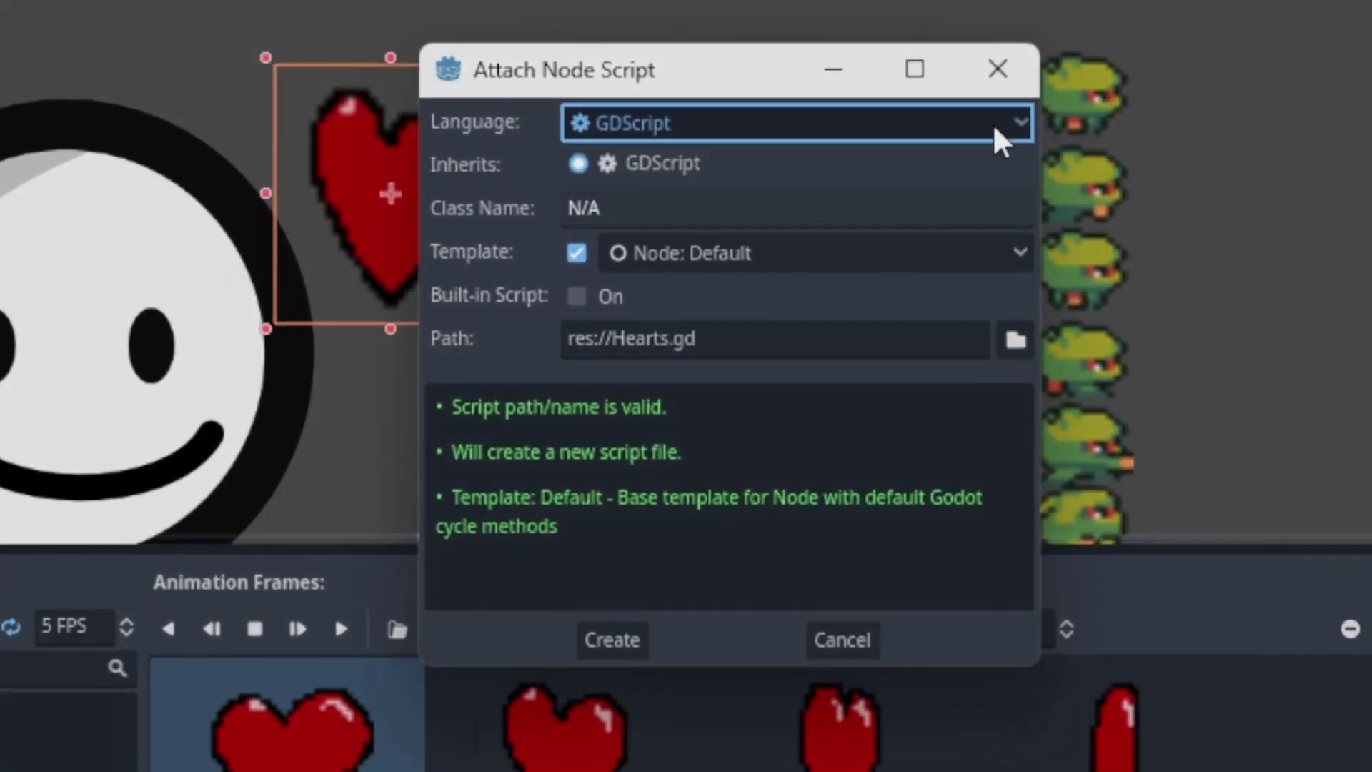
pyautogui.click(992, 116)
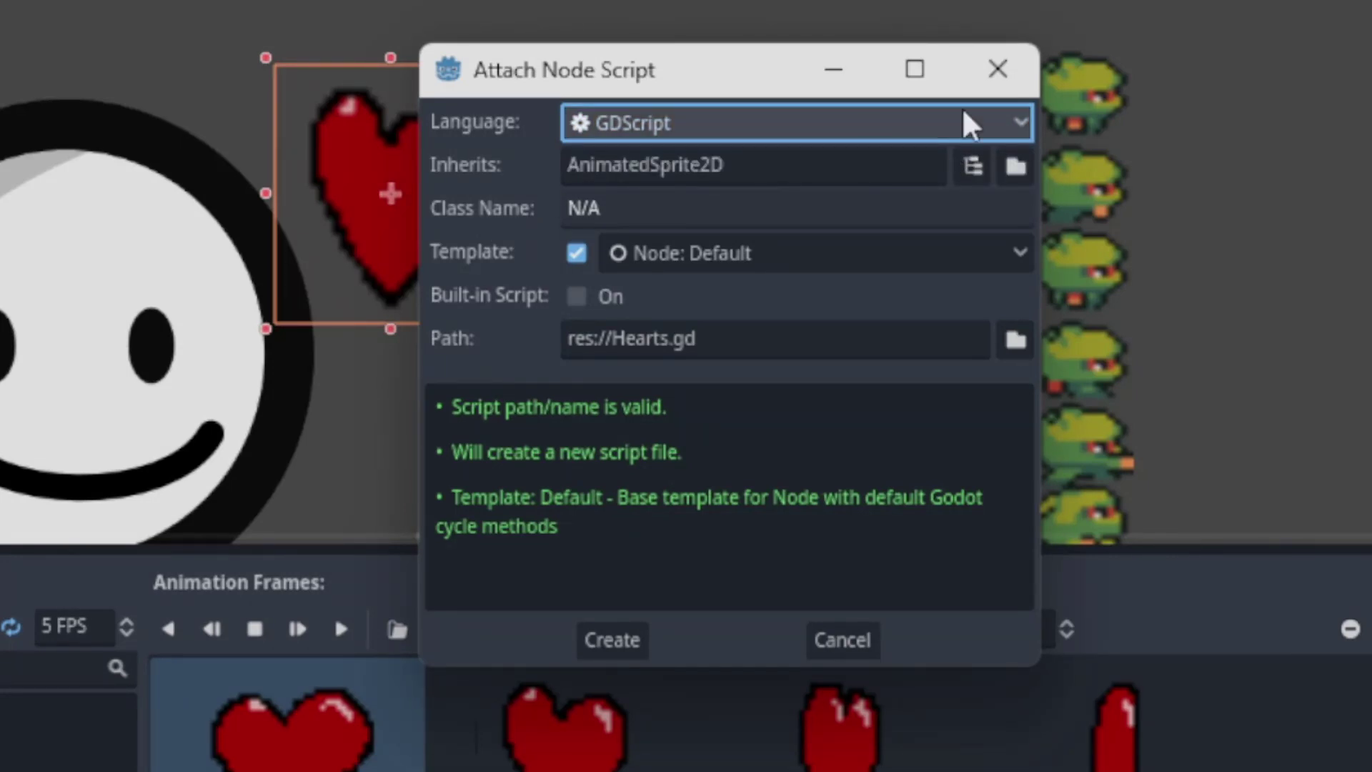
pyautogui.click(998, 108)
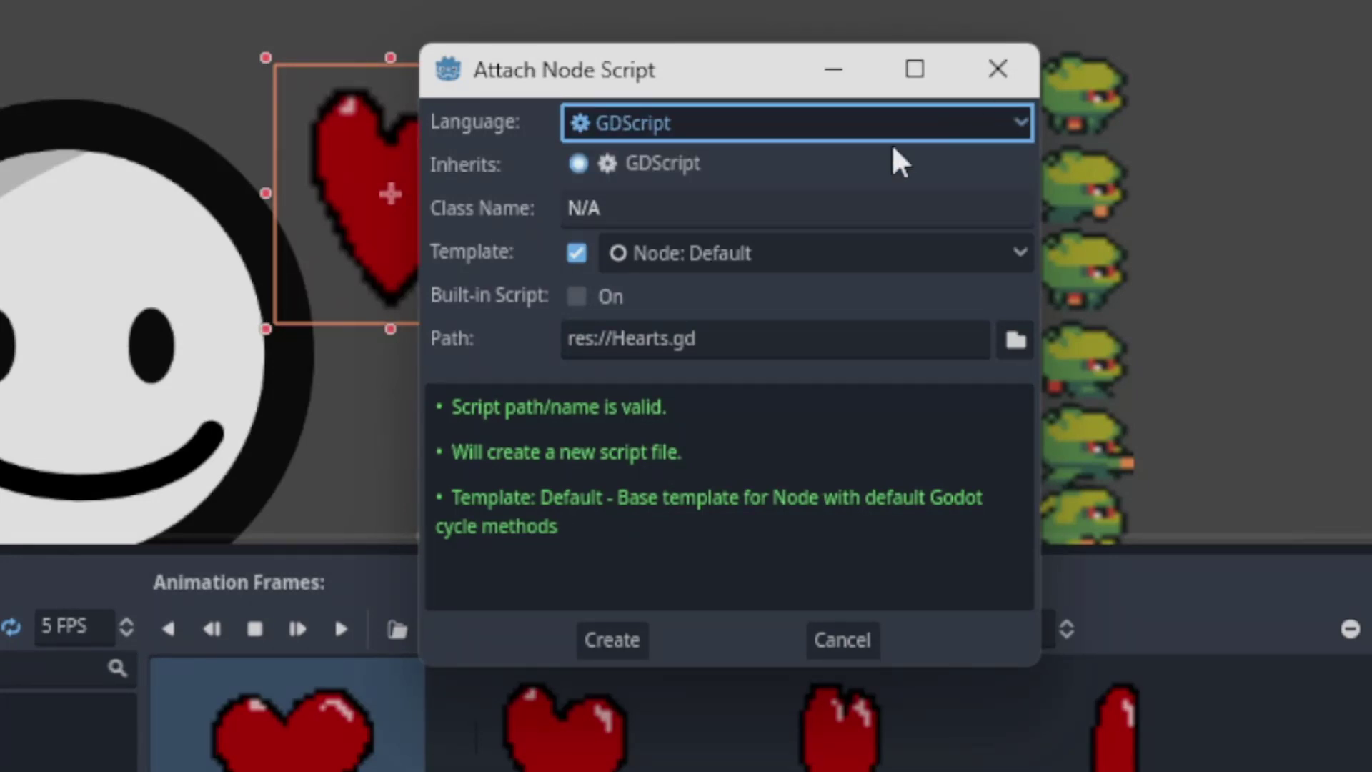
pyautogui.click(963, 128)
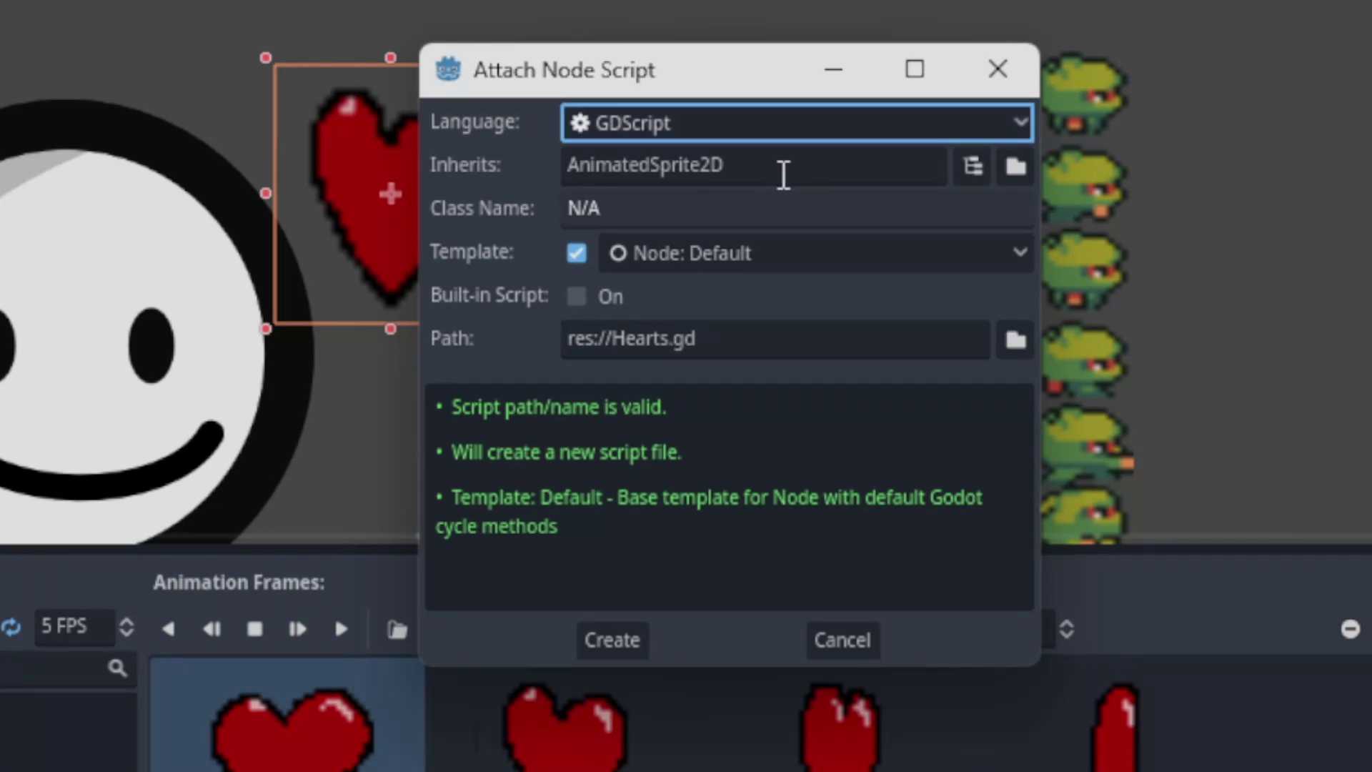
pyautogui.click(784, 175)
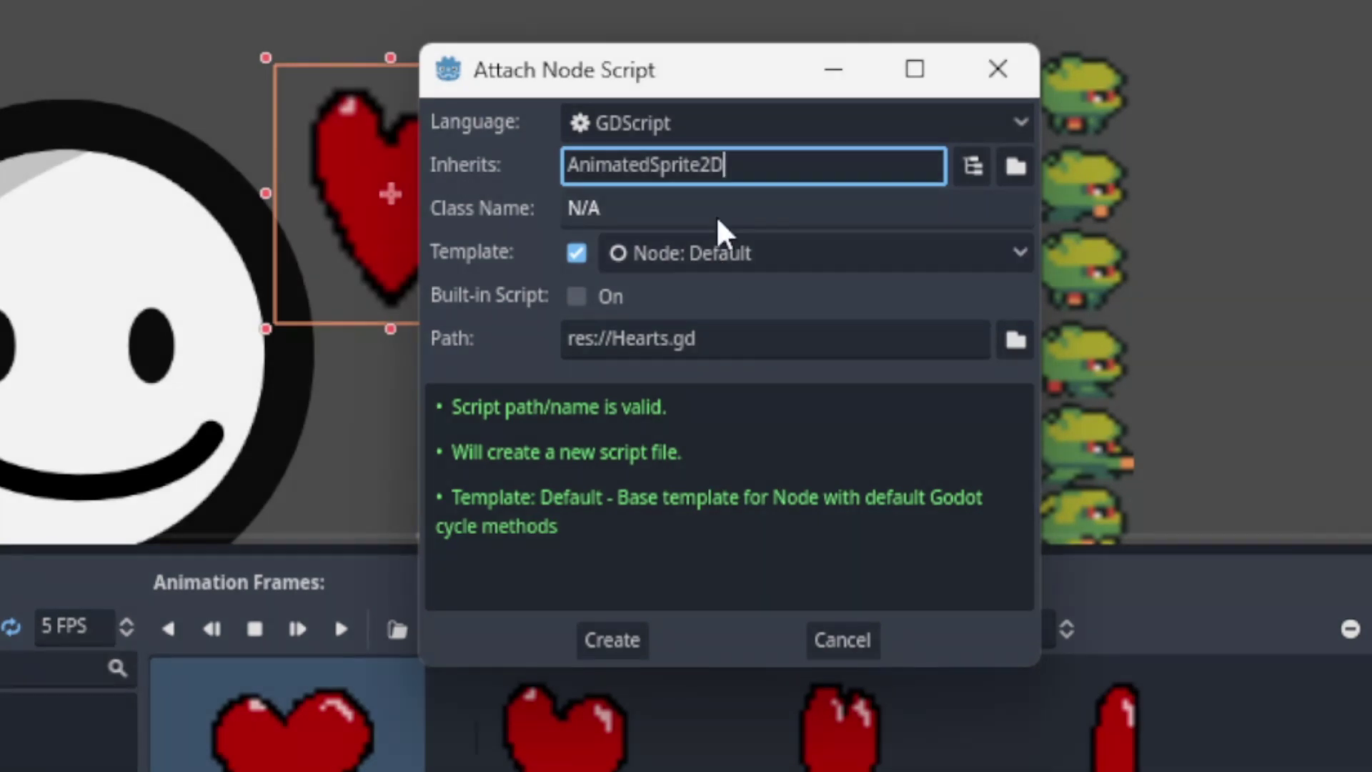
pyautogui.click(714, 208)
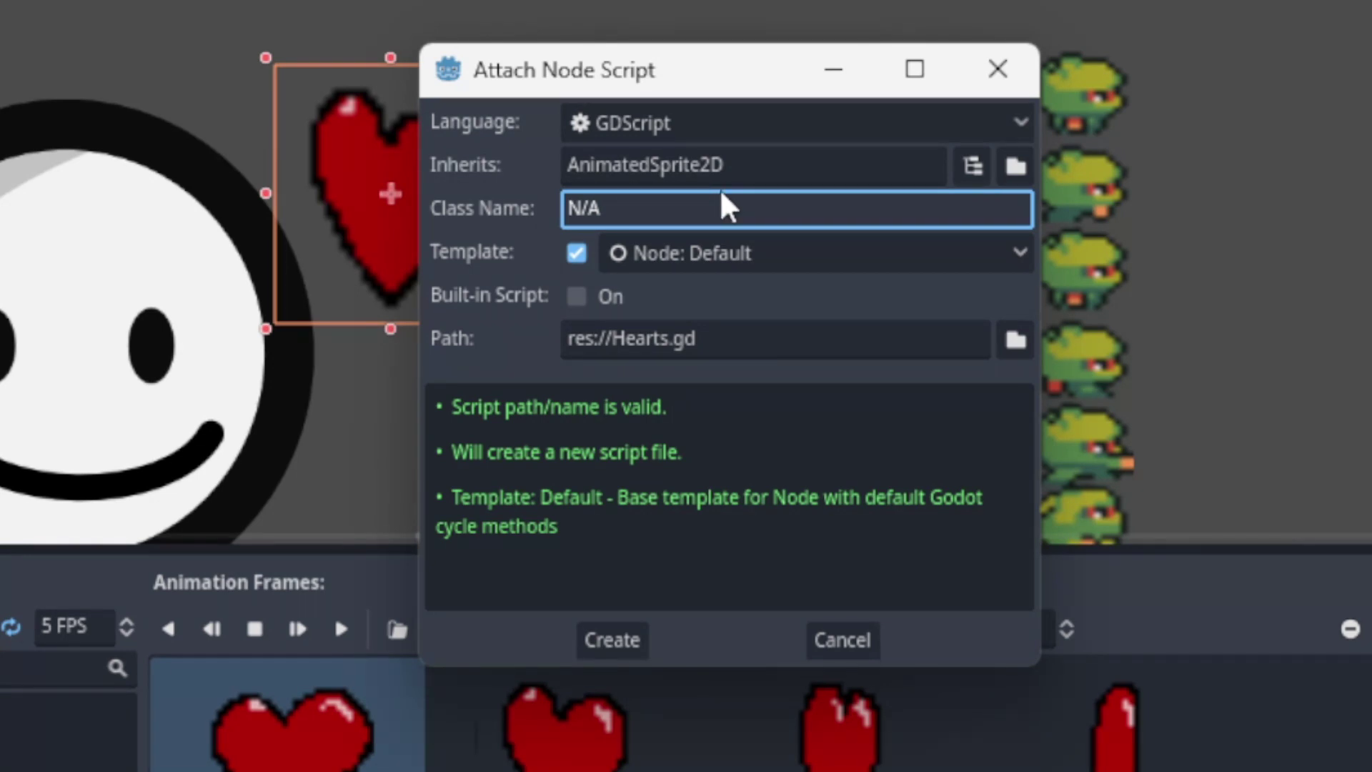
pyautogui.click(733, 255)
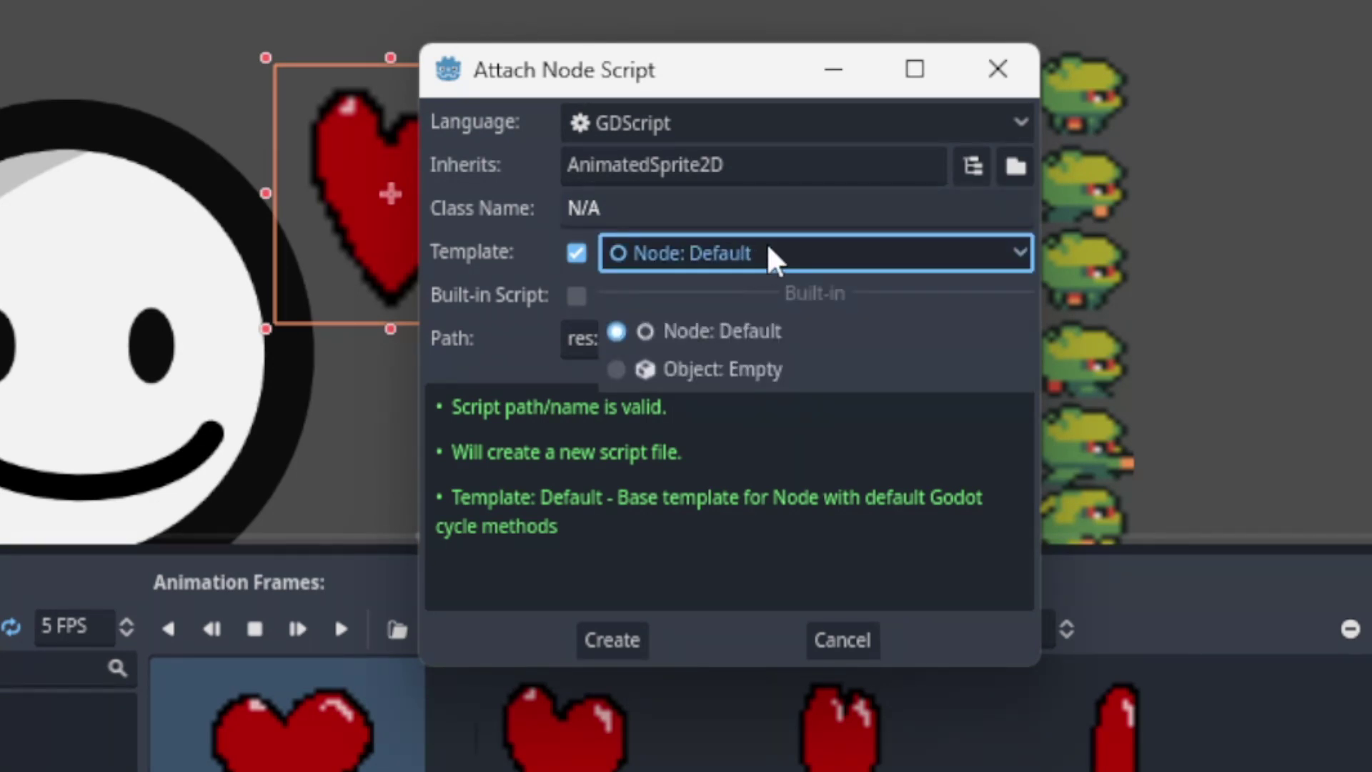
pyautogui.click(766, 378)
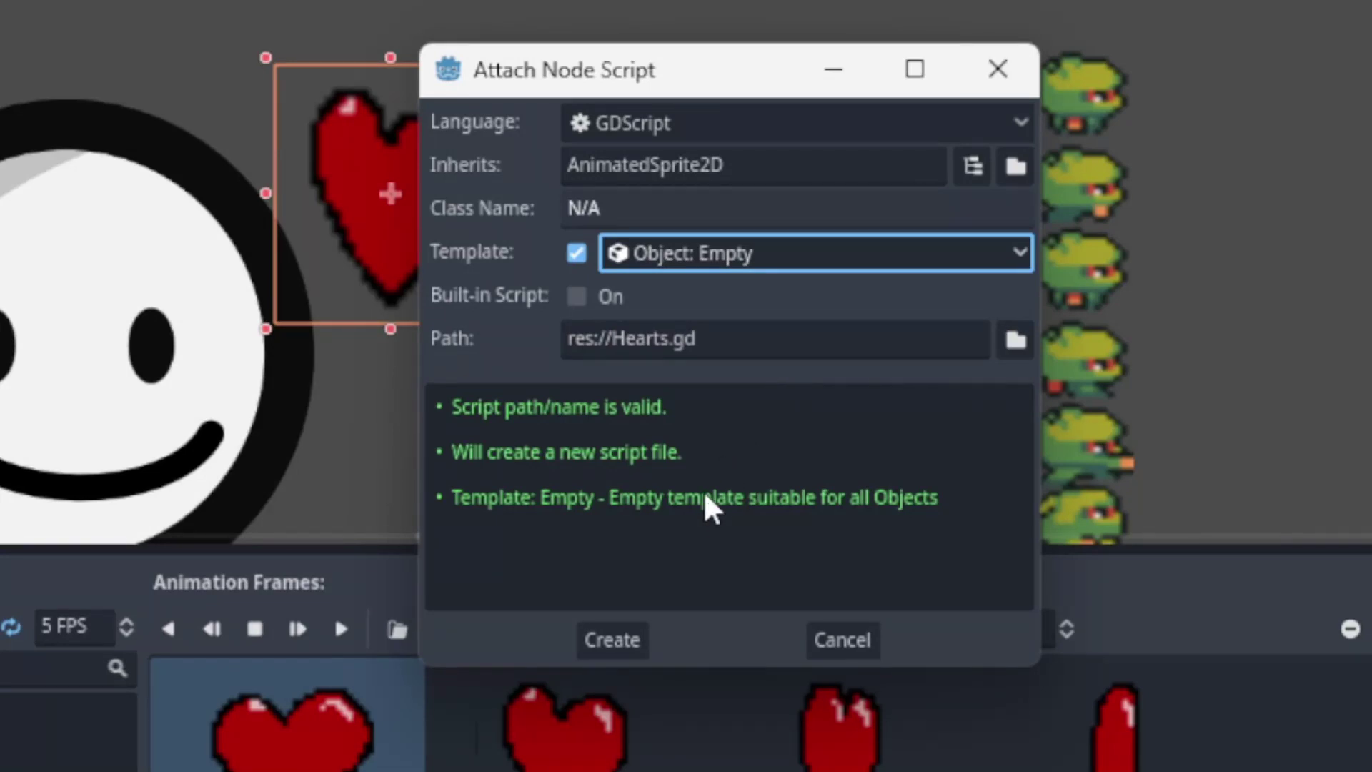
pyautogui.click(788, 256)
pyautogui.click(756, 333)
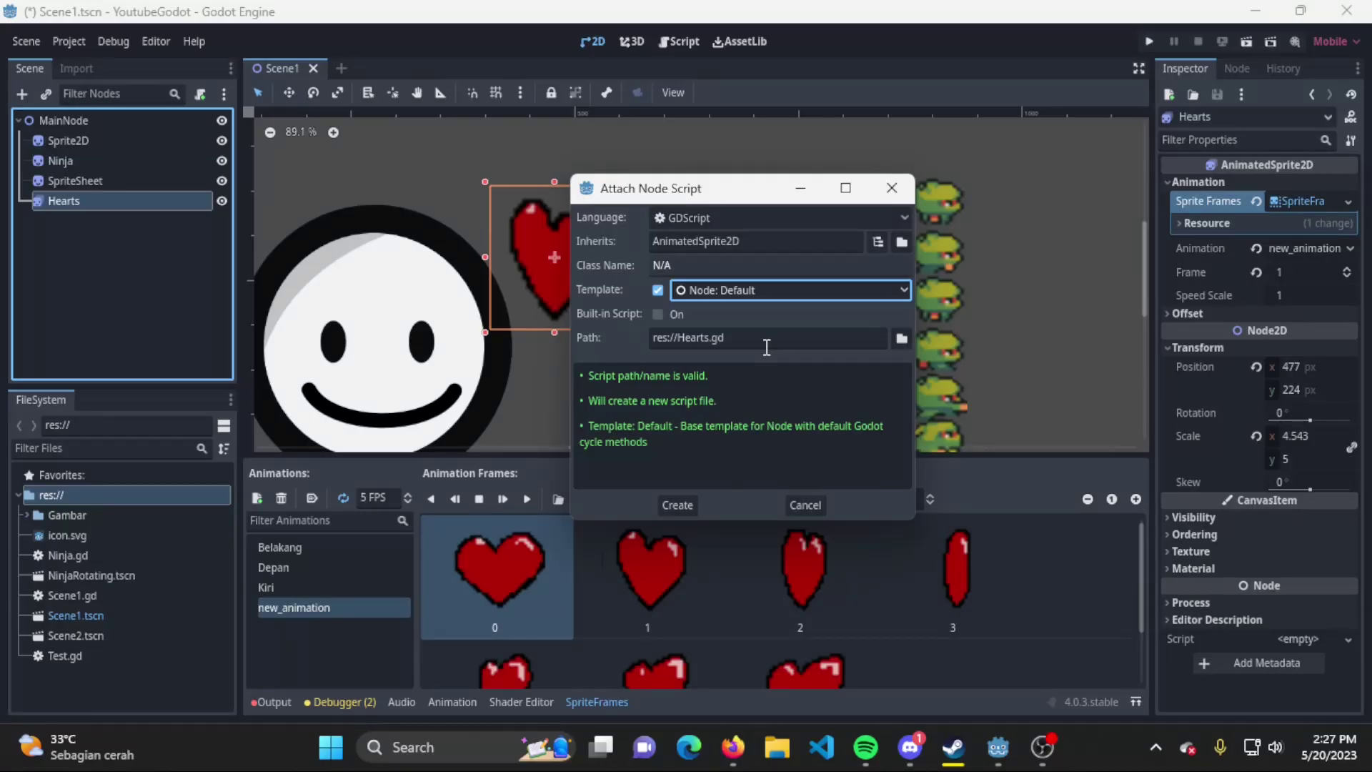
# Create a ScriptSaya folder and point the script path to res://ScriptSaya/Hearts.gd
pyautogui.doubleClick(715, 339)
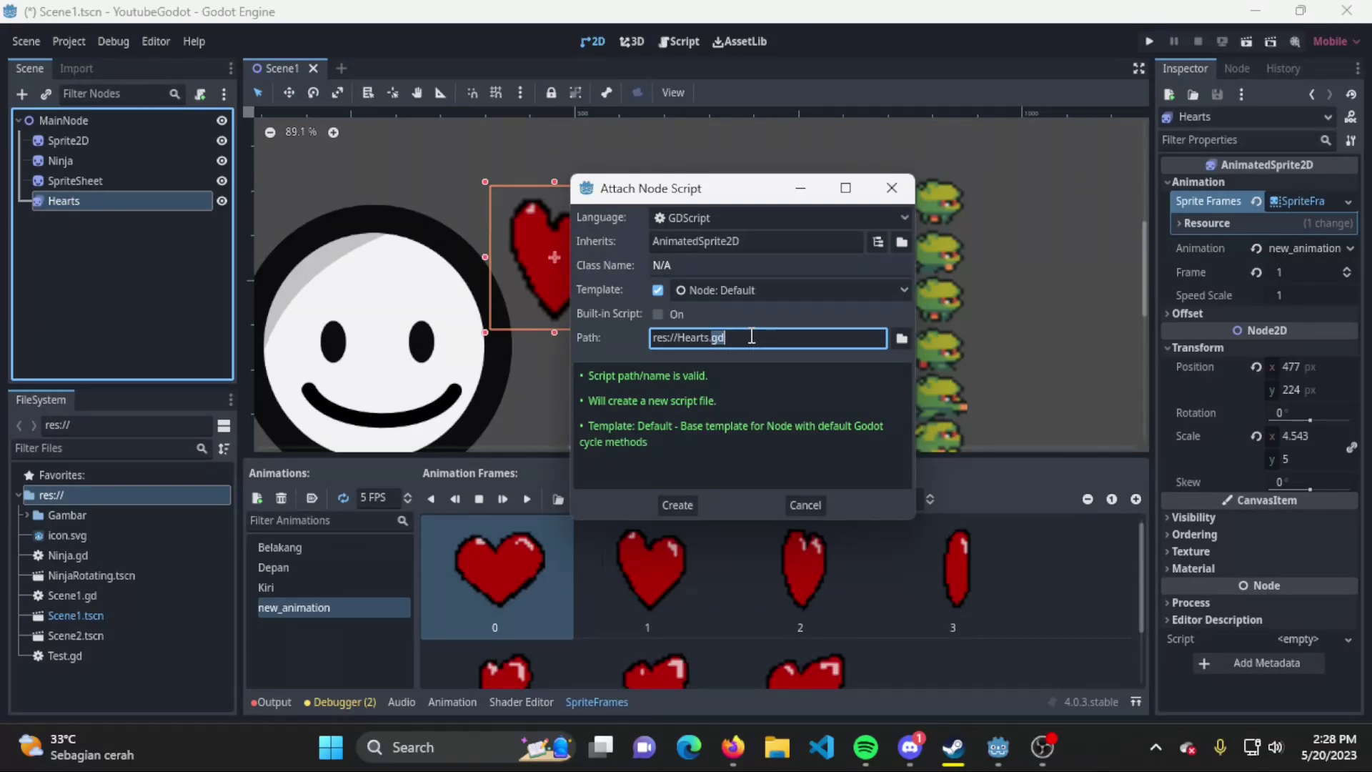
pyautogui.press('Right')
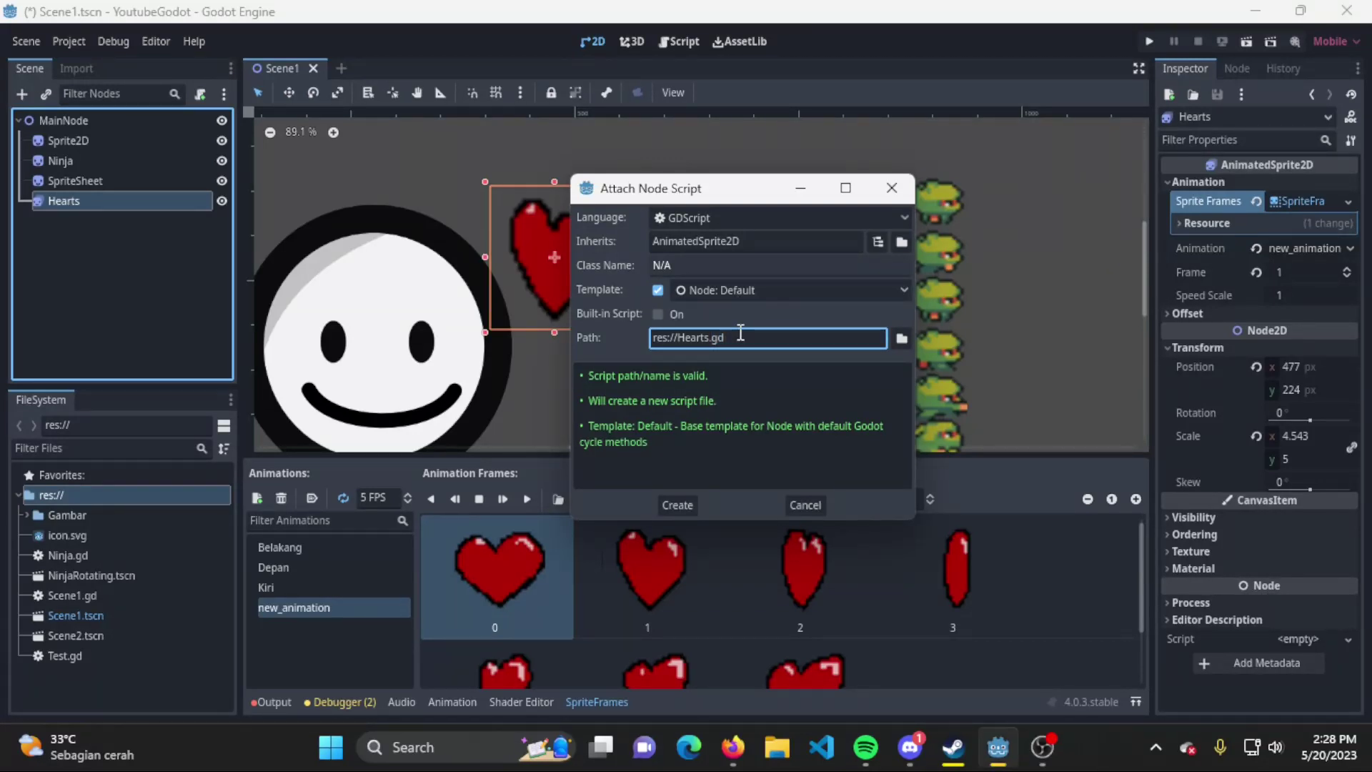
pyautogui.click(903, 336)
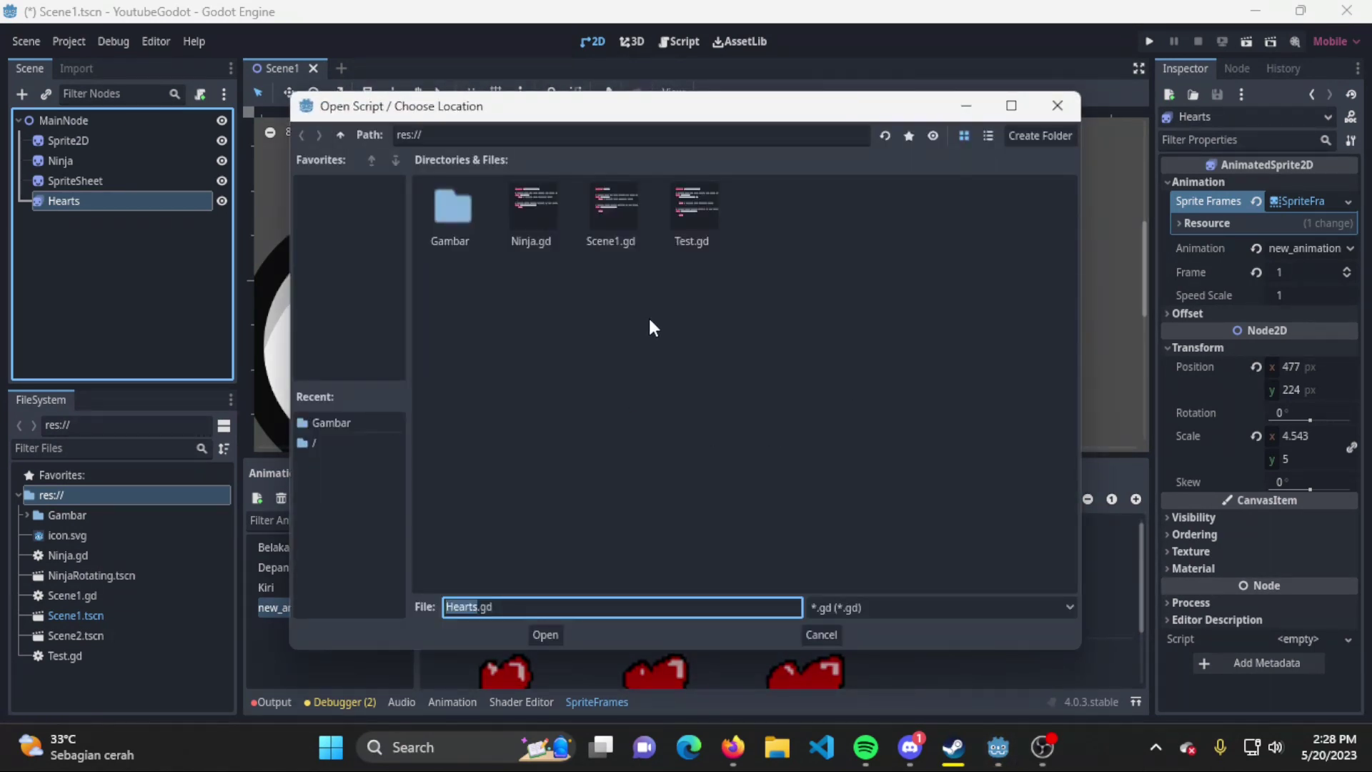
pyautogui.click(628, 299)
pyautogui.click(1040, 137)
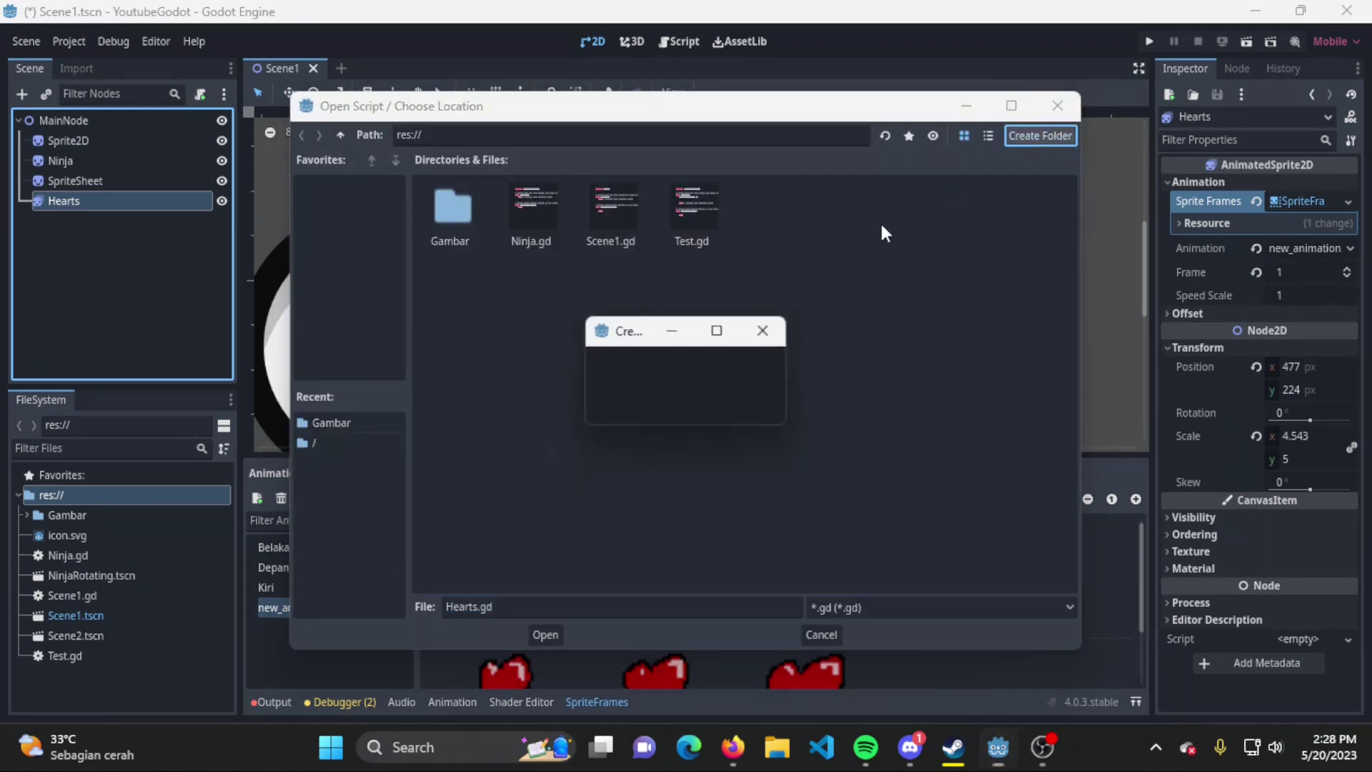
pyautogui.write('S')
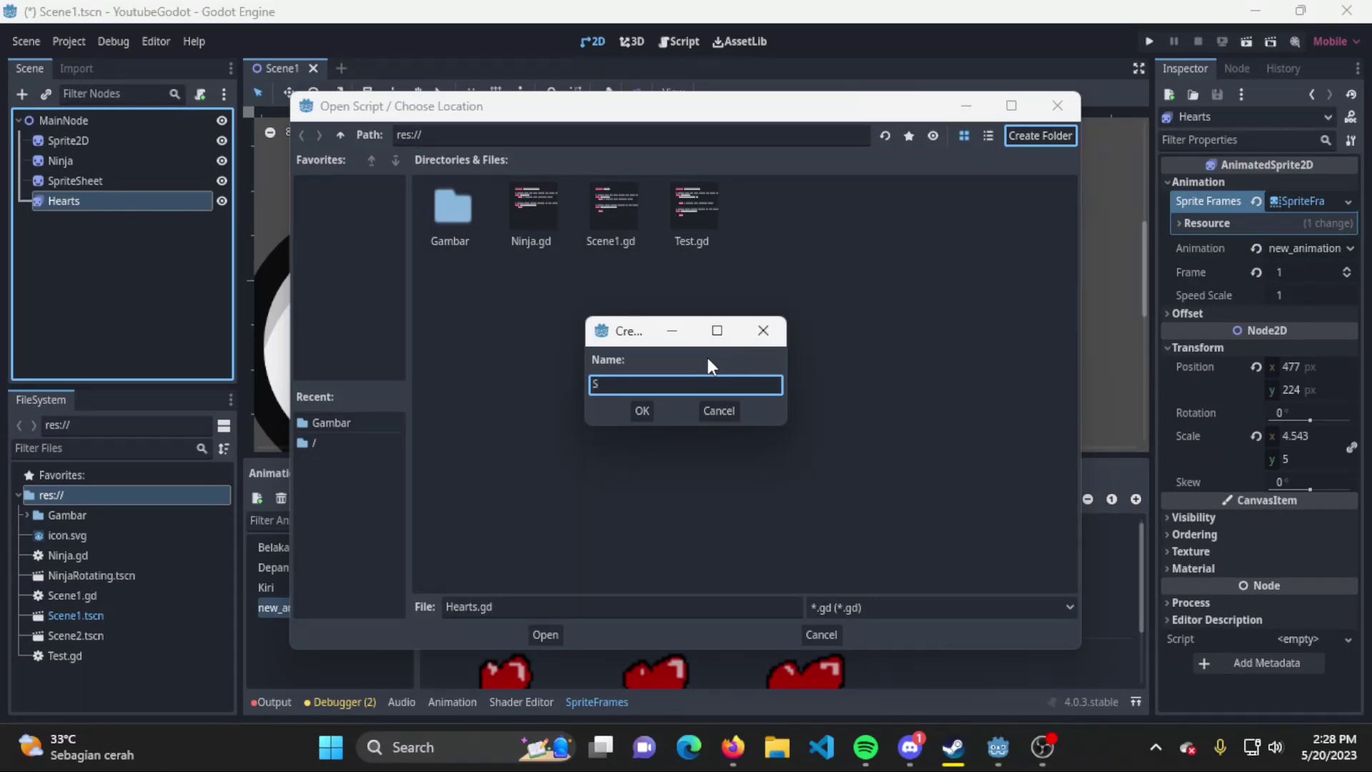
pyautogui.write('criptSa')
pyautogui.write('ya')
pyautogui.press('Return')
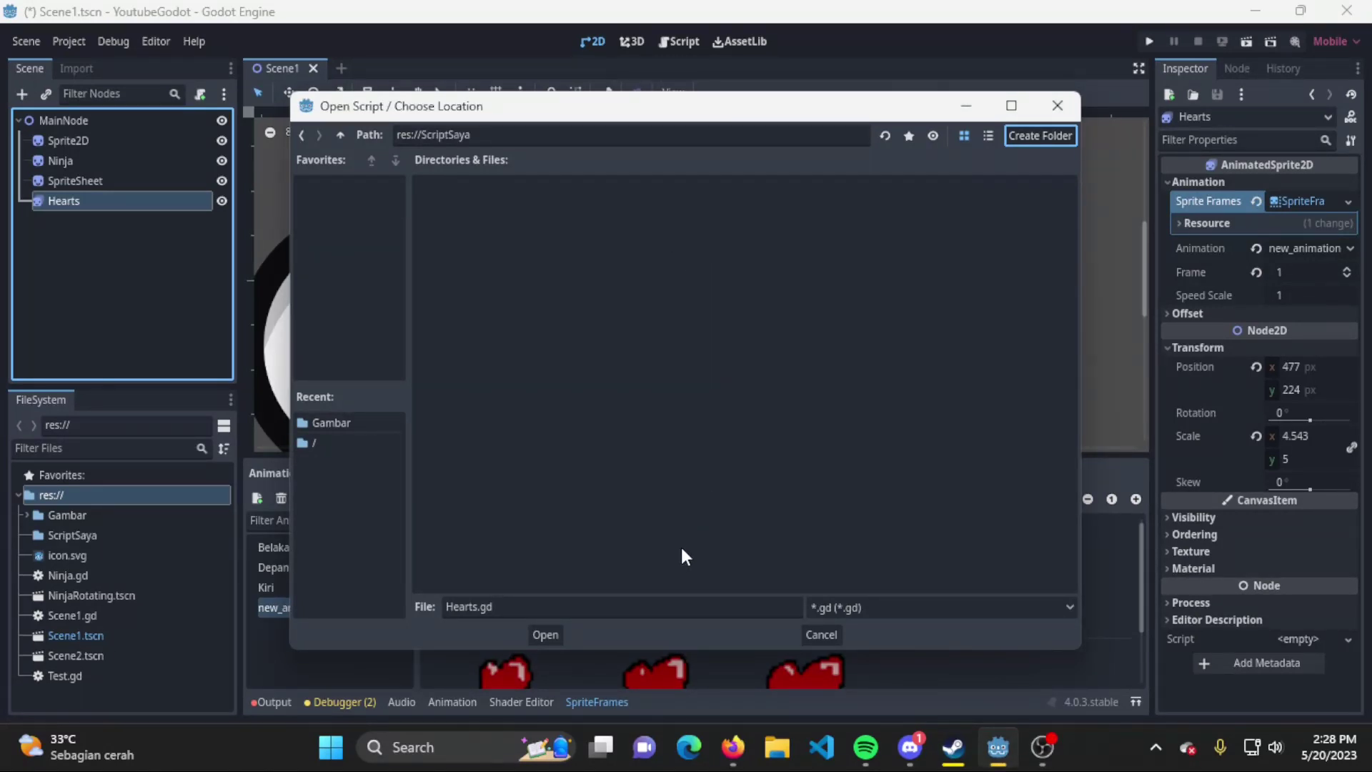
pyautogui.click(543, 635)
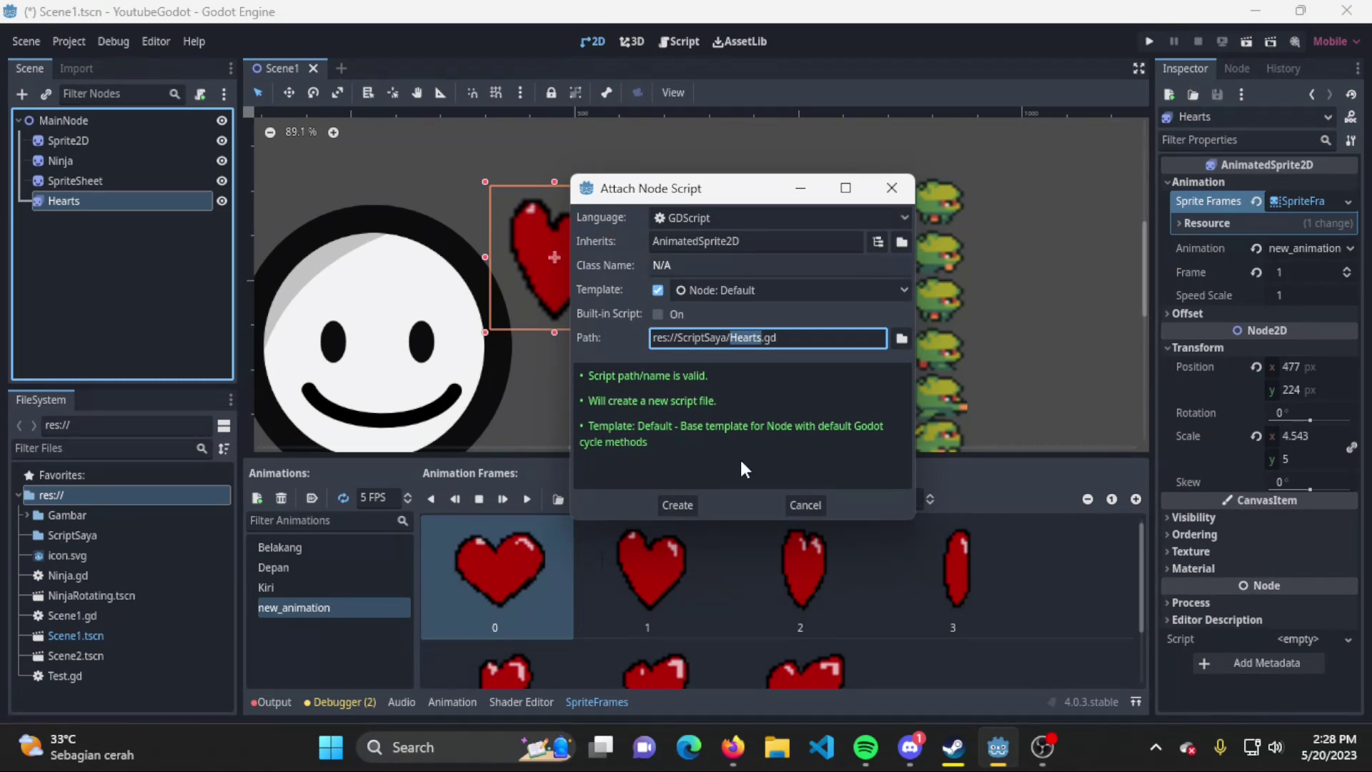
# Create Hearts.gd and locate it under ScriptSaya in the FileSystem dock
pyautogui.click(686, 504)
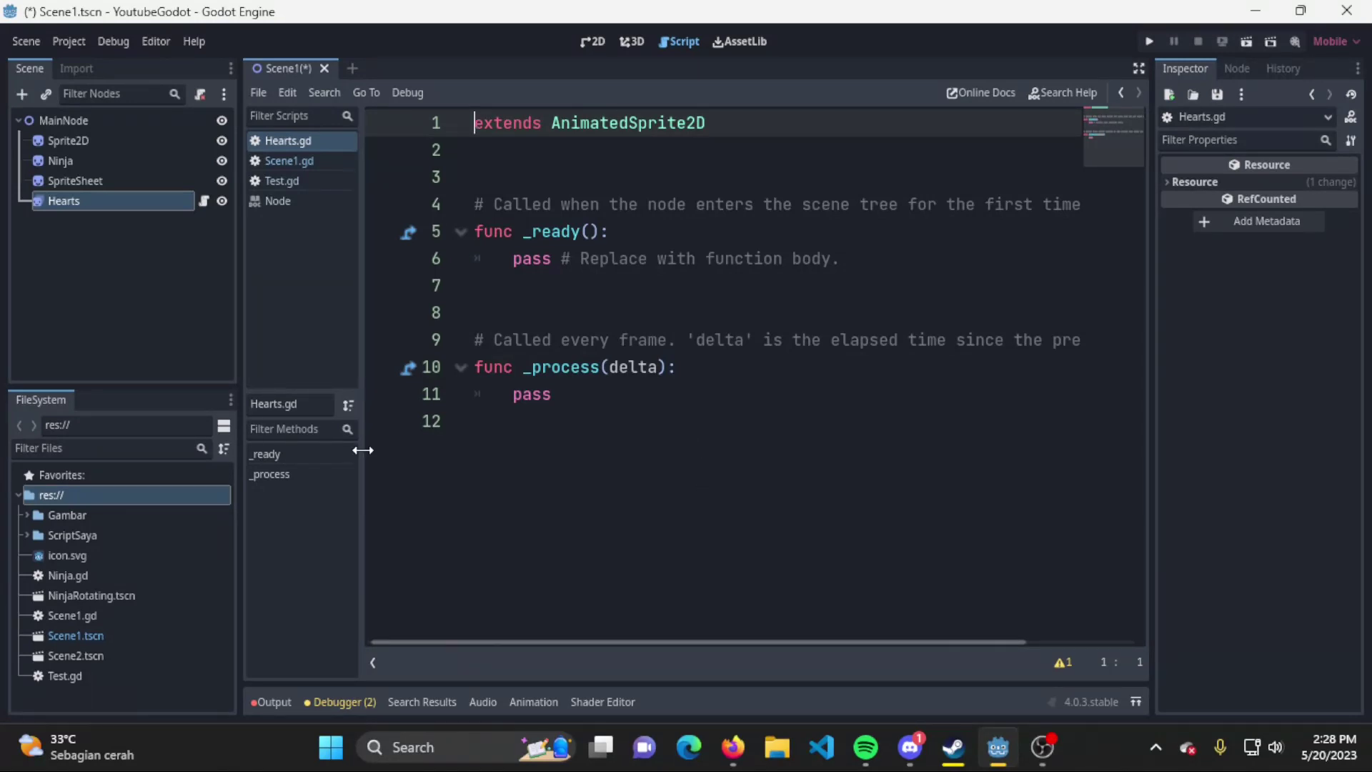
pyautogui.click(37, 535)
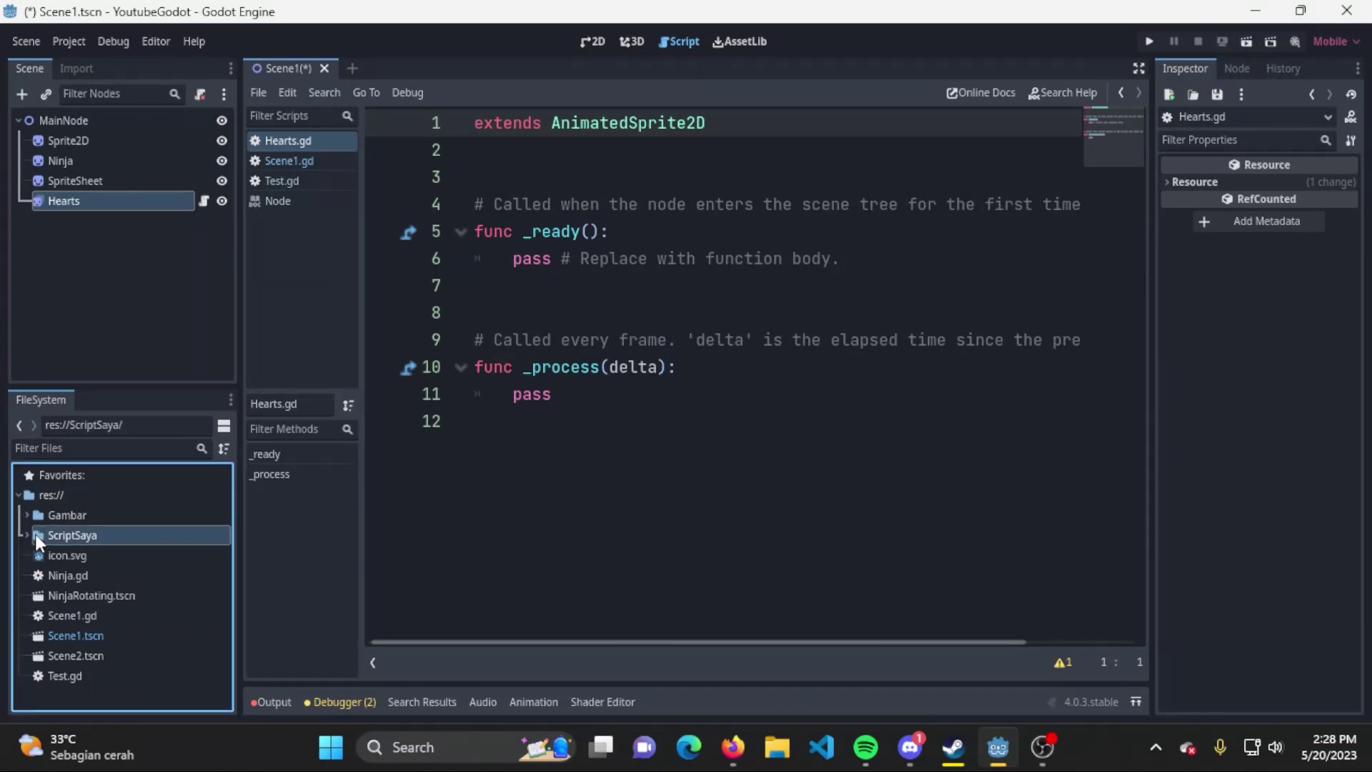
pyautogui.click(27, 534)
pyautogui.click(74, 555)
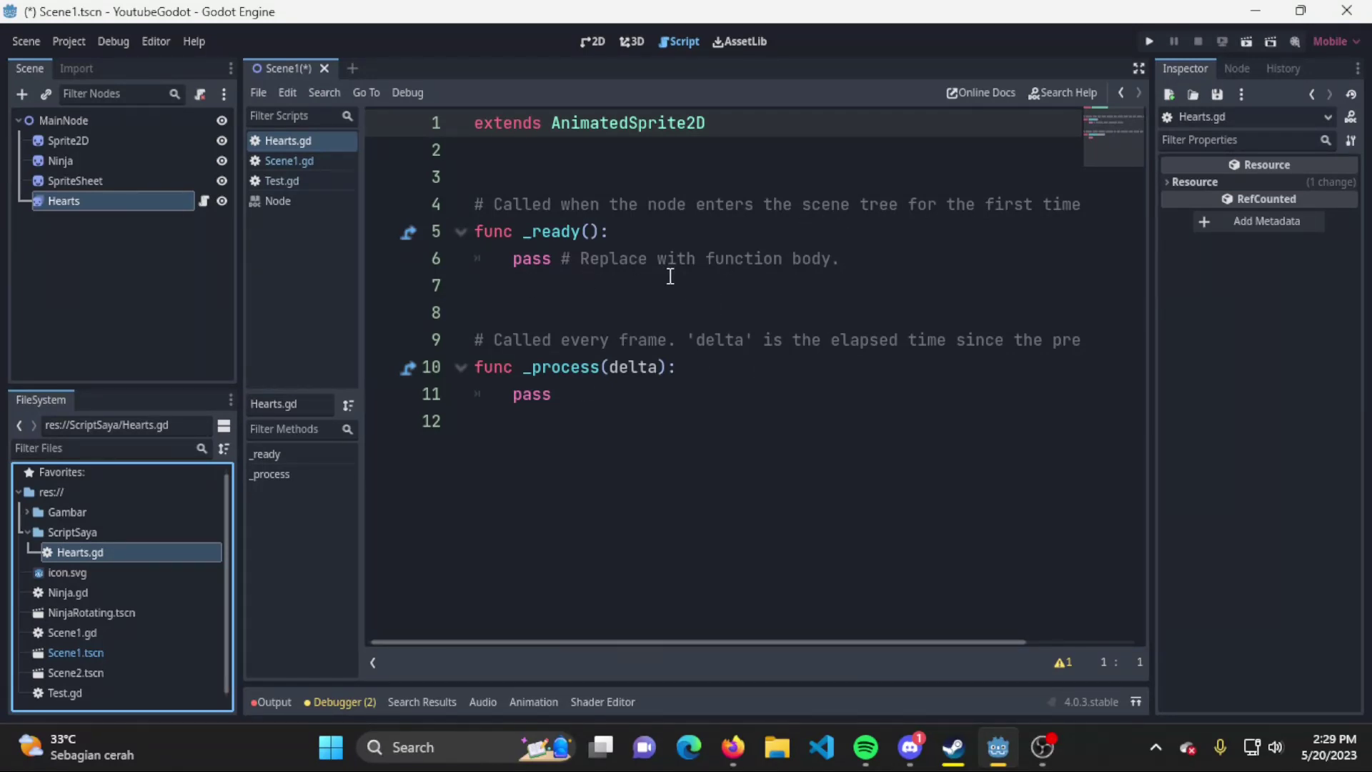
# Switch between the 2D and Script workspaces, ending on the 2D scene
pyautogui.click(596, 40)
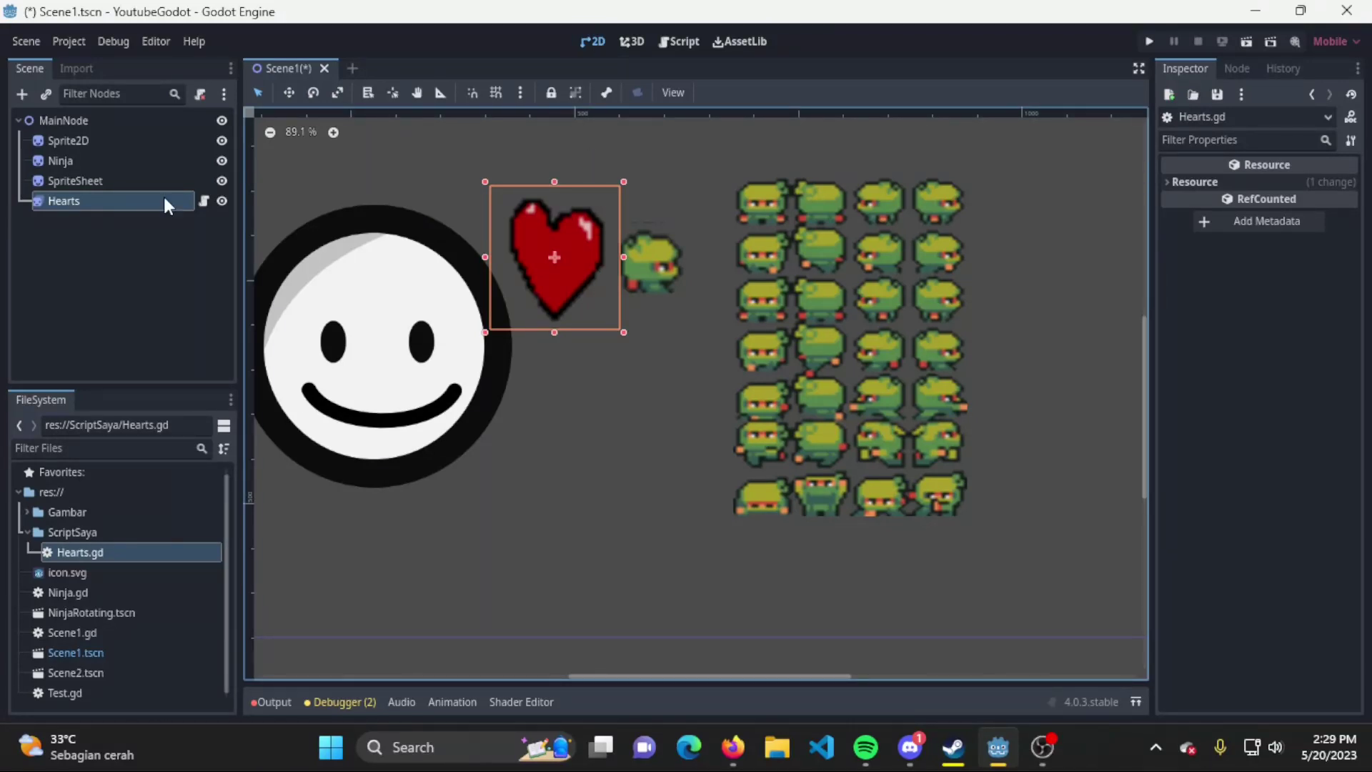
pyautogui.click(687, 41)
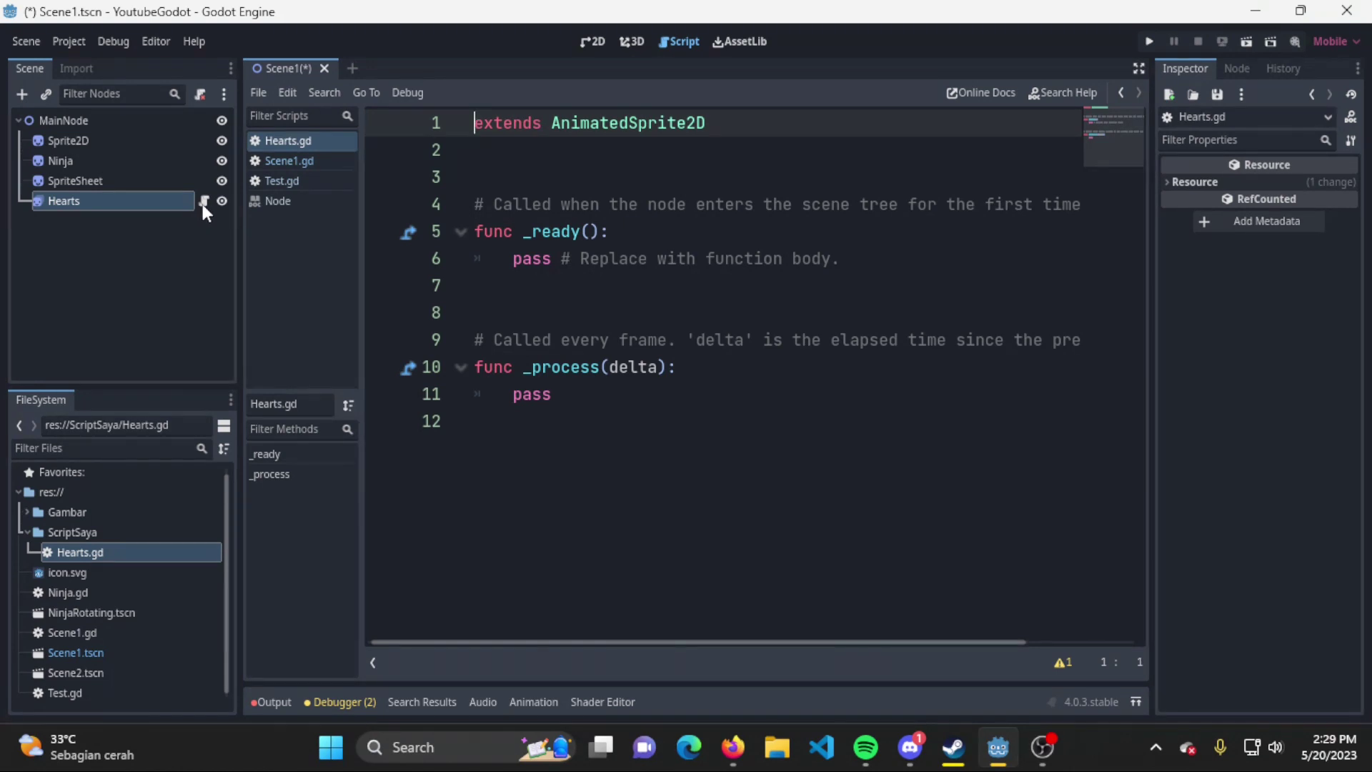
pyautogui.click(594, 43)
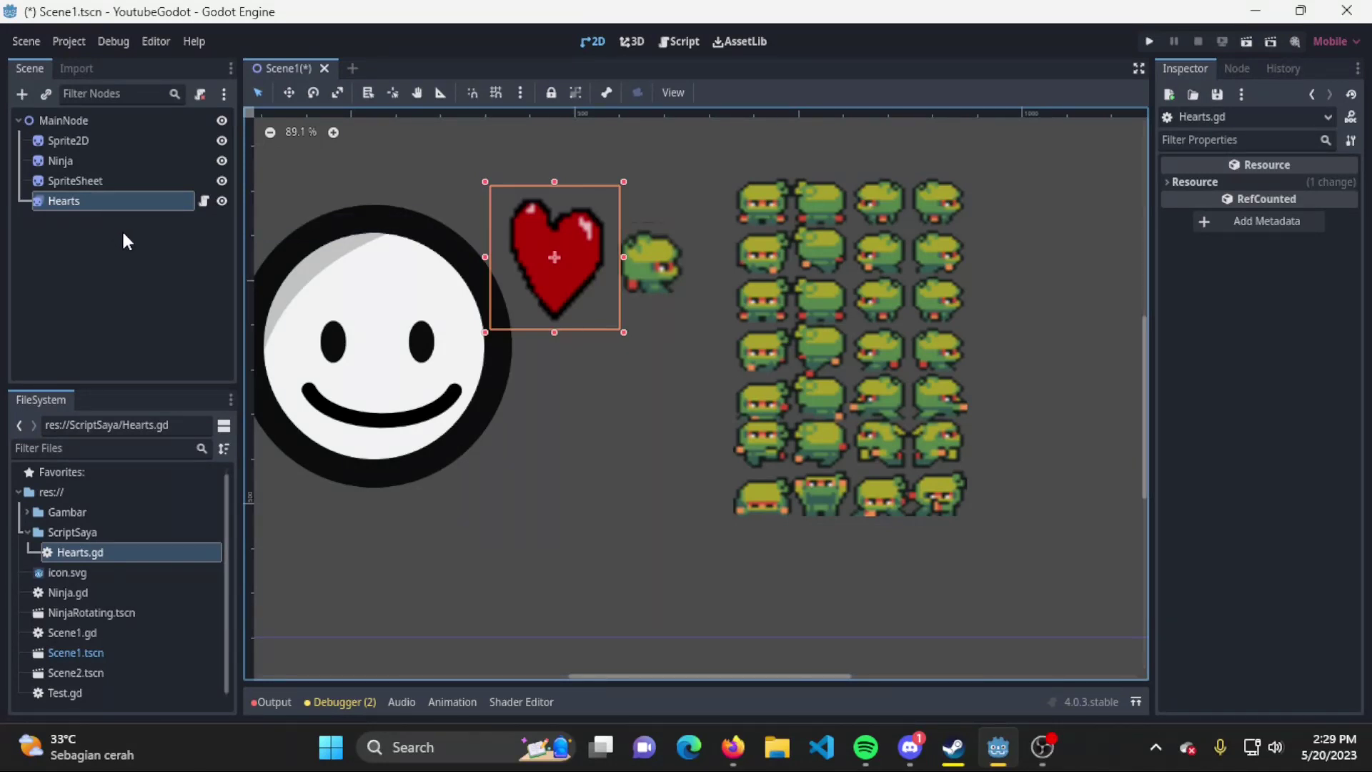
# Open Hearts.gd from the Hearts node's script icon and click into its code
pyautogui.click(205, 201)
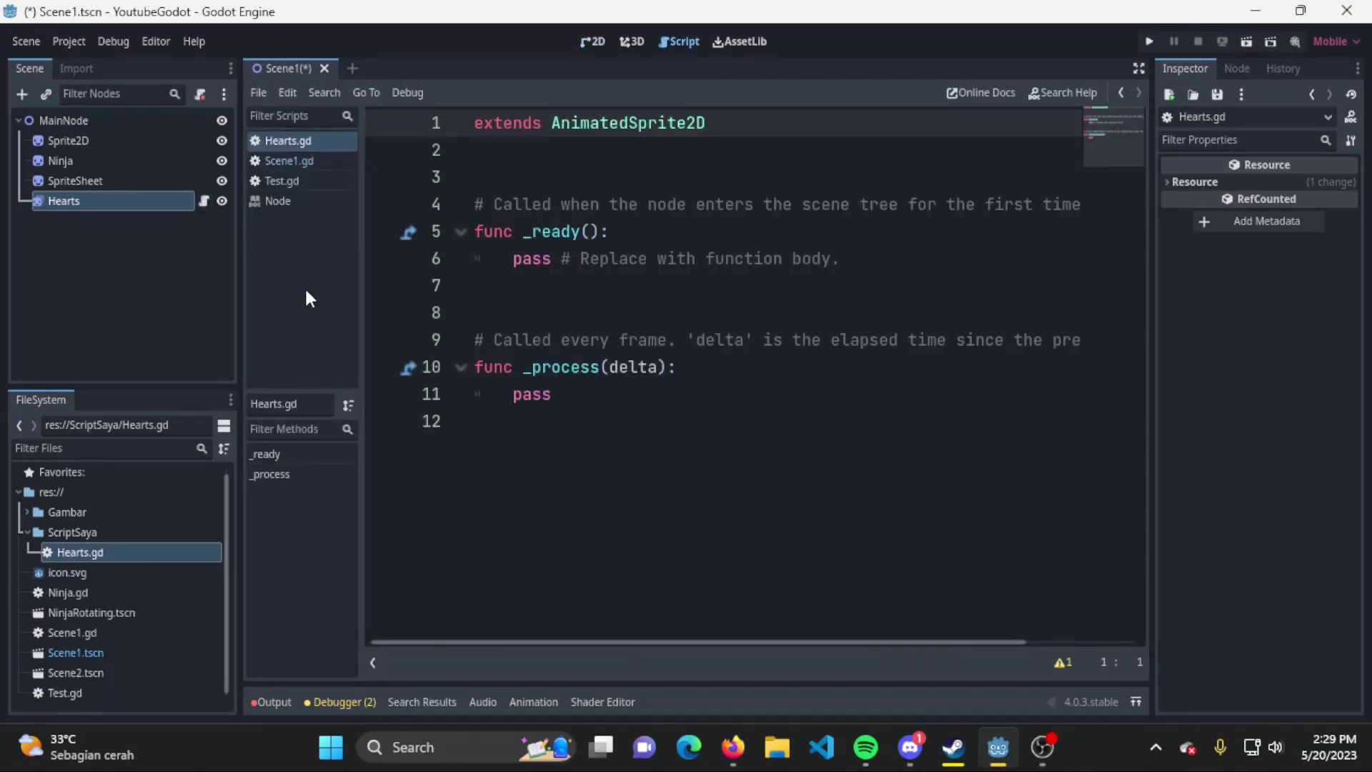
pyautogui.click(640, 204)
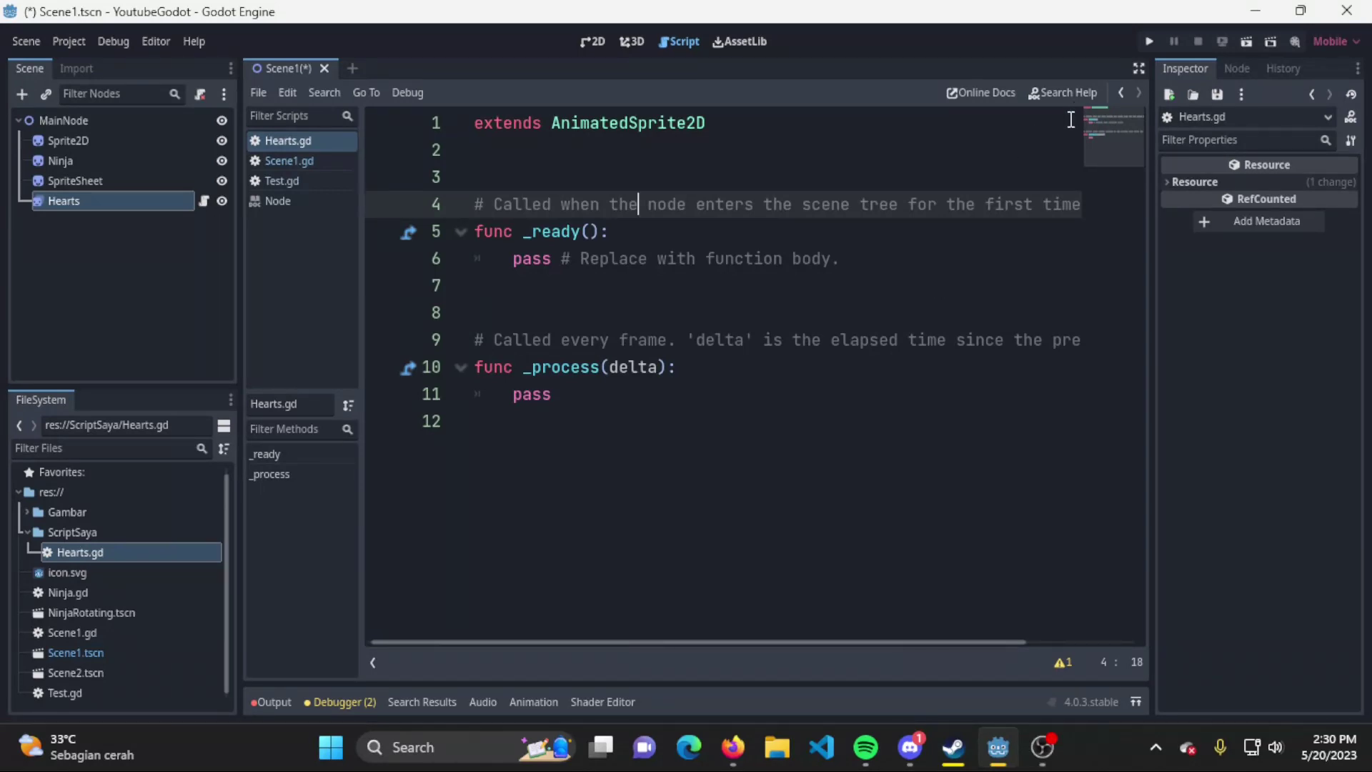
# Toggle distraction-free mode on and off, then launch the Godot 4.0 Online Docs
pyautogui.click(1138, 66)
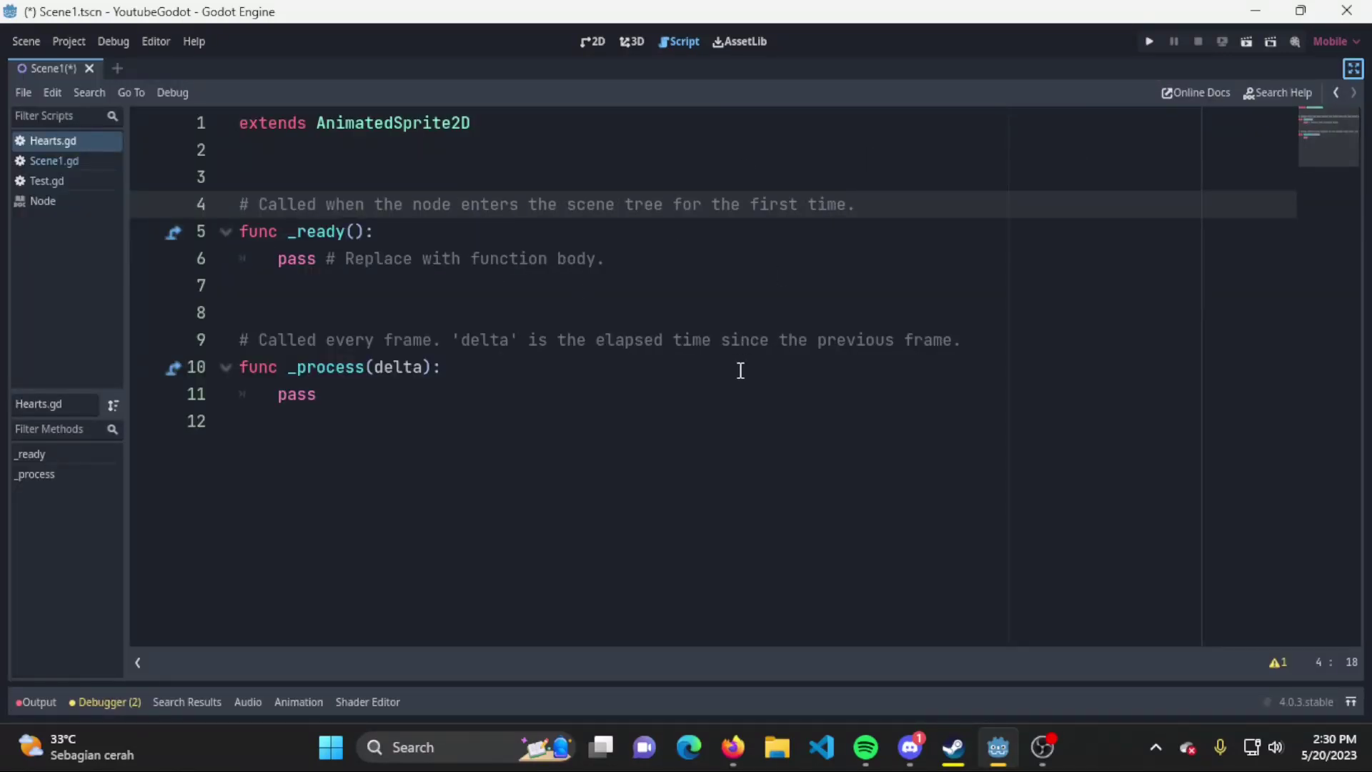
pyautogui.click(1353, 68)
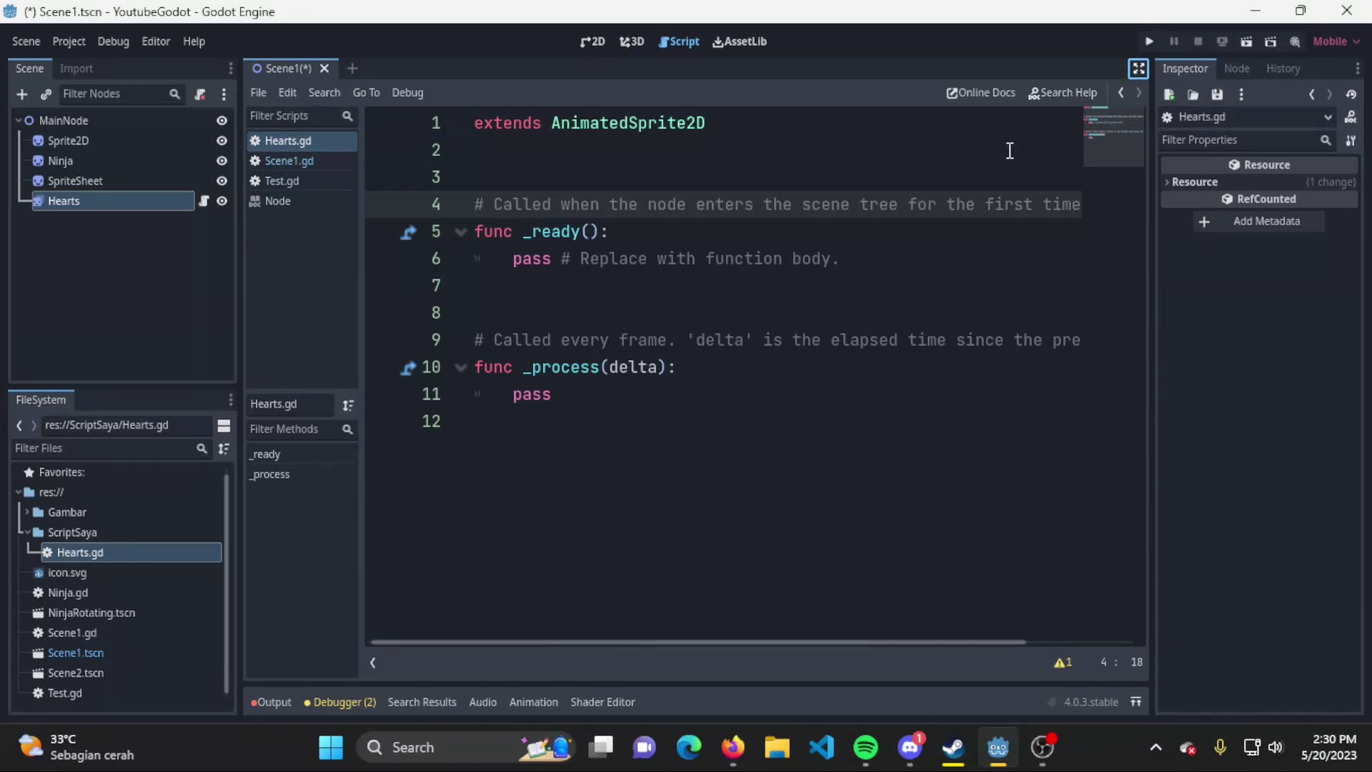
pyautogui.click(984, 92)
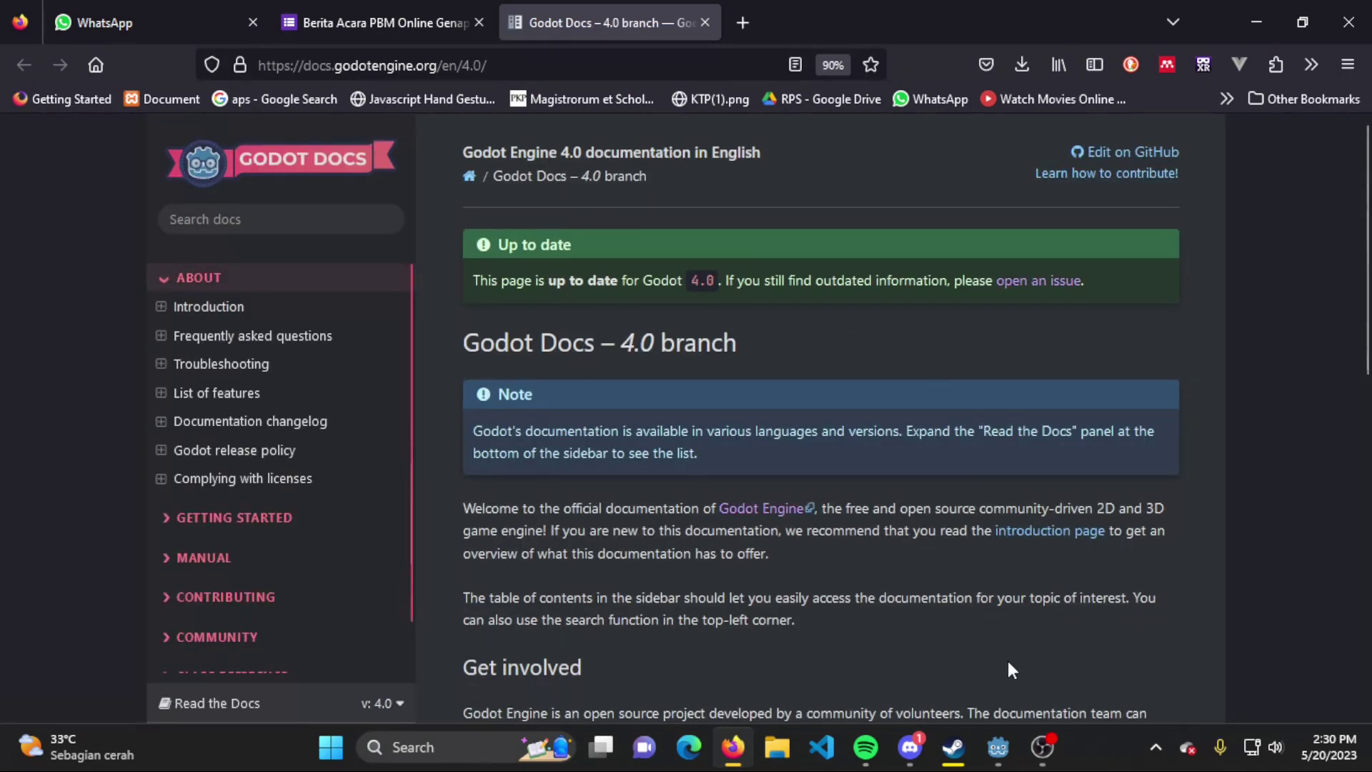
# Switch back to Godot and put the caret on empty line 7 of Hearts.gd
pyautogui.click(997, 747)
pyautogui.click(688, 297)
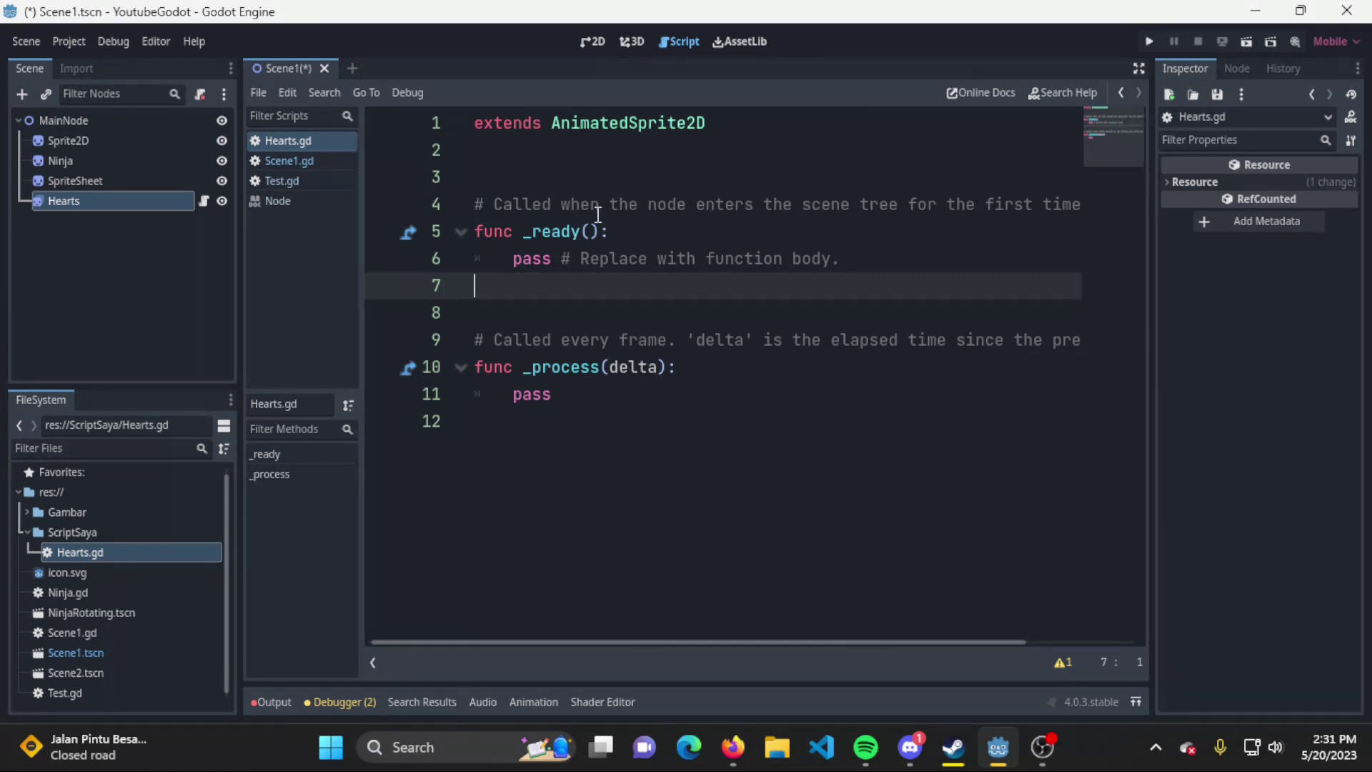
# Select and review parts of the Hearts.gd template, including the _ready function
pyautogui.click(587, 148)
pyautogui.moveTo(586, 148); pyautogui.dragTo(649, 465)
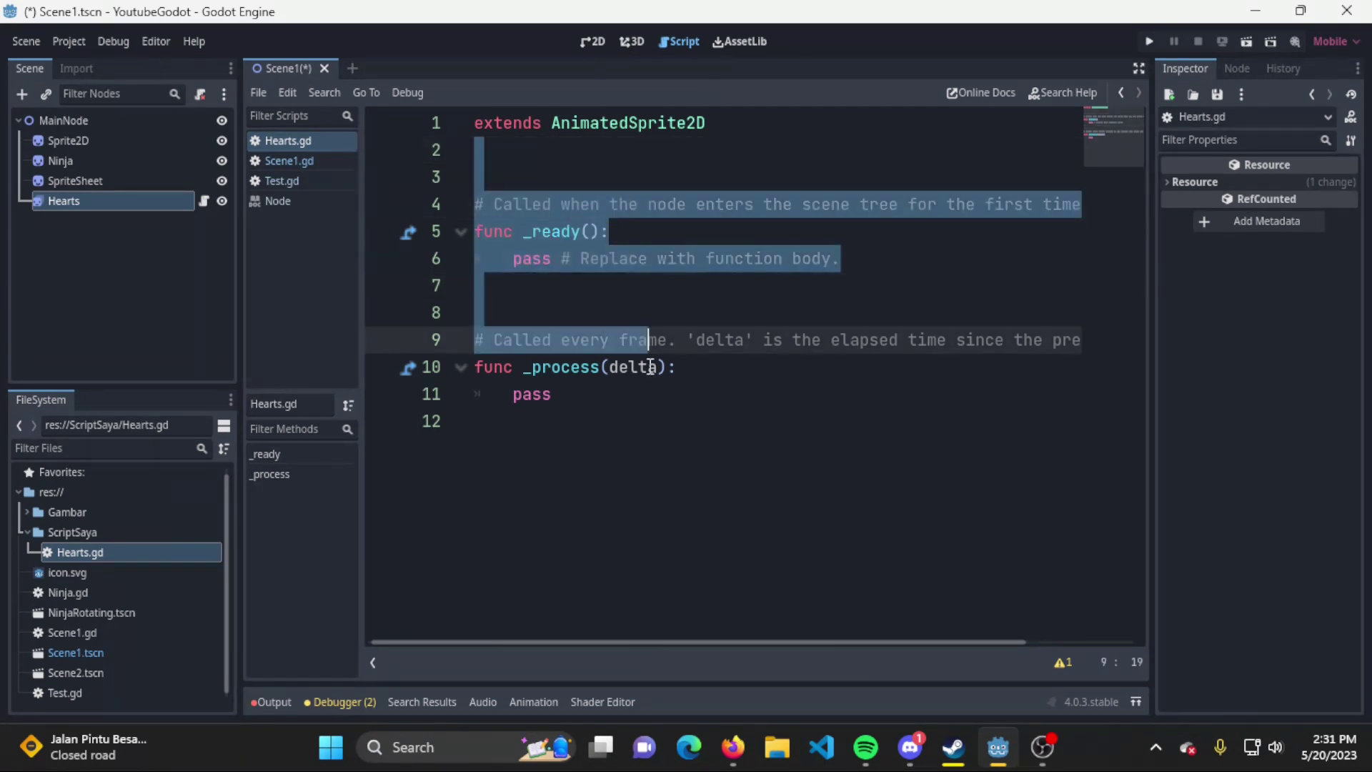
pyautogui.click(679, 465)
pyautogui.moveTo(750, 443); pyautogui.dragTo(603, 128)
pyautogui.click(698, 366)
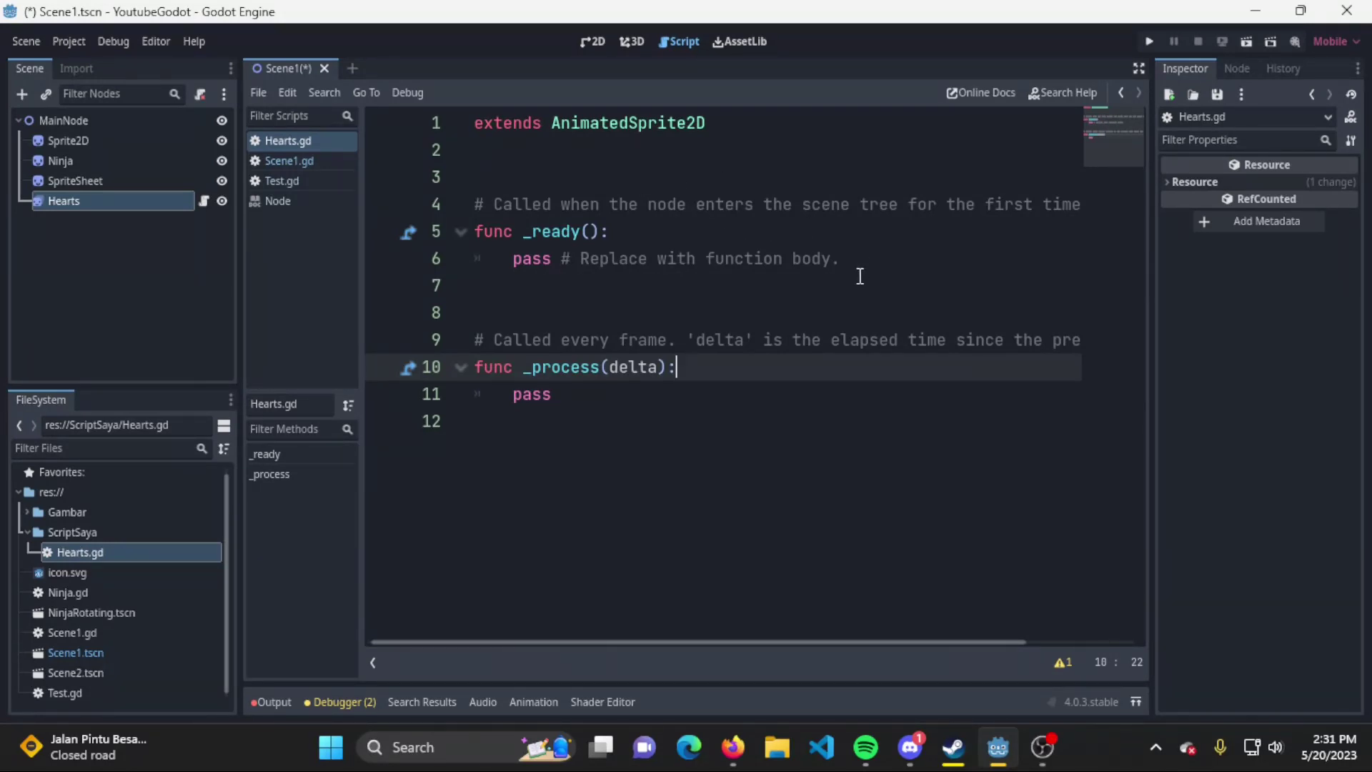
pyautogui.click(821, 286)
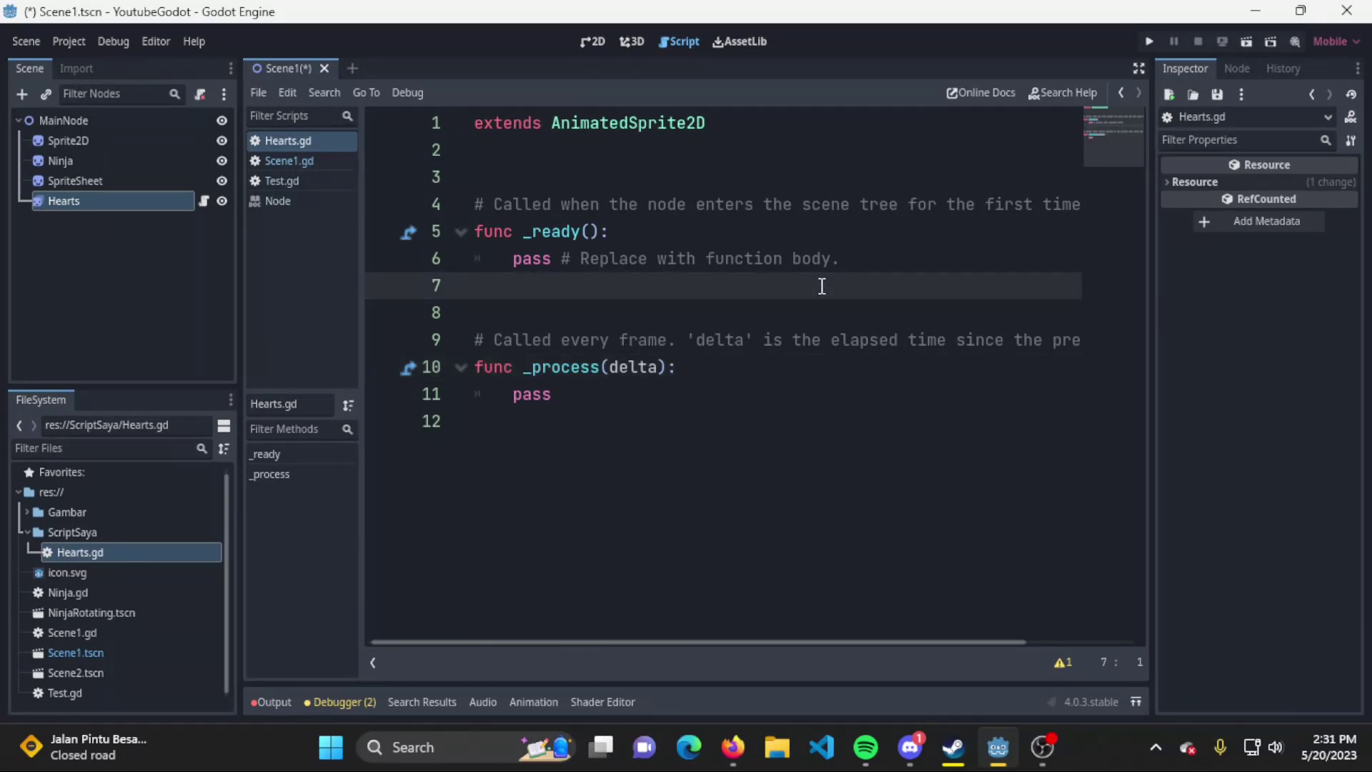
pyautogui.moveTo(843, 258); pyautogui.dragTo(384, 196)
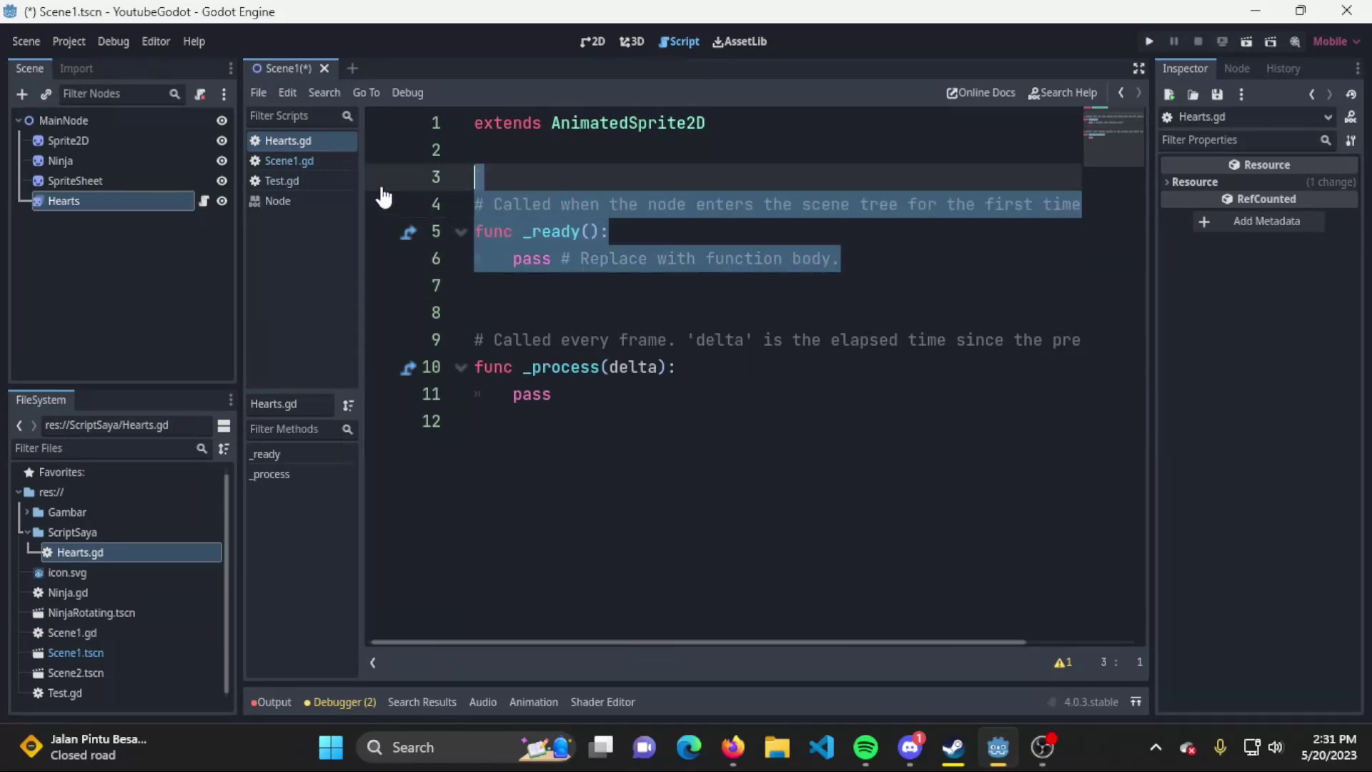
pyautogui.click(606, 292)
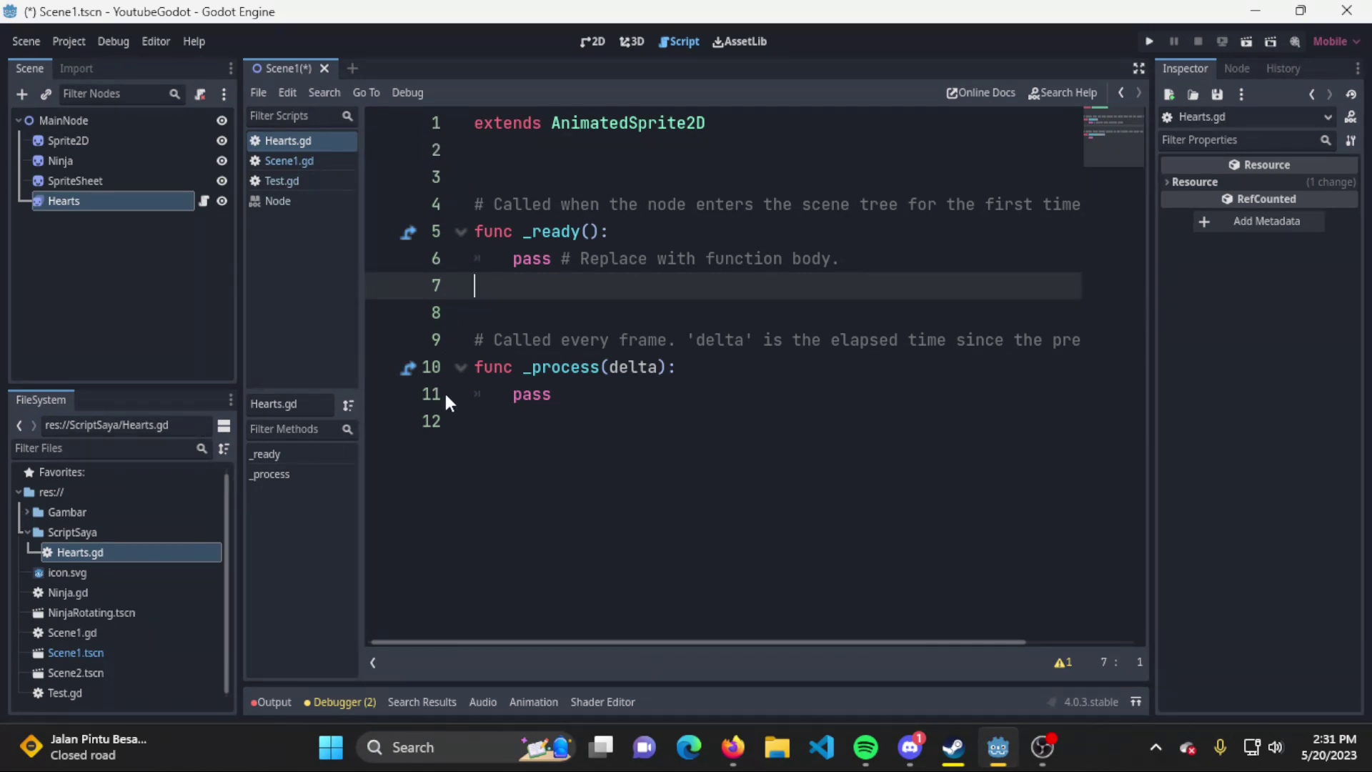
# Add blank lines below _process from line 12, extending the script to line 17
pyautogui.click(528, 420)
pyautogui.press('Return')
pyautogui.press('Return')
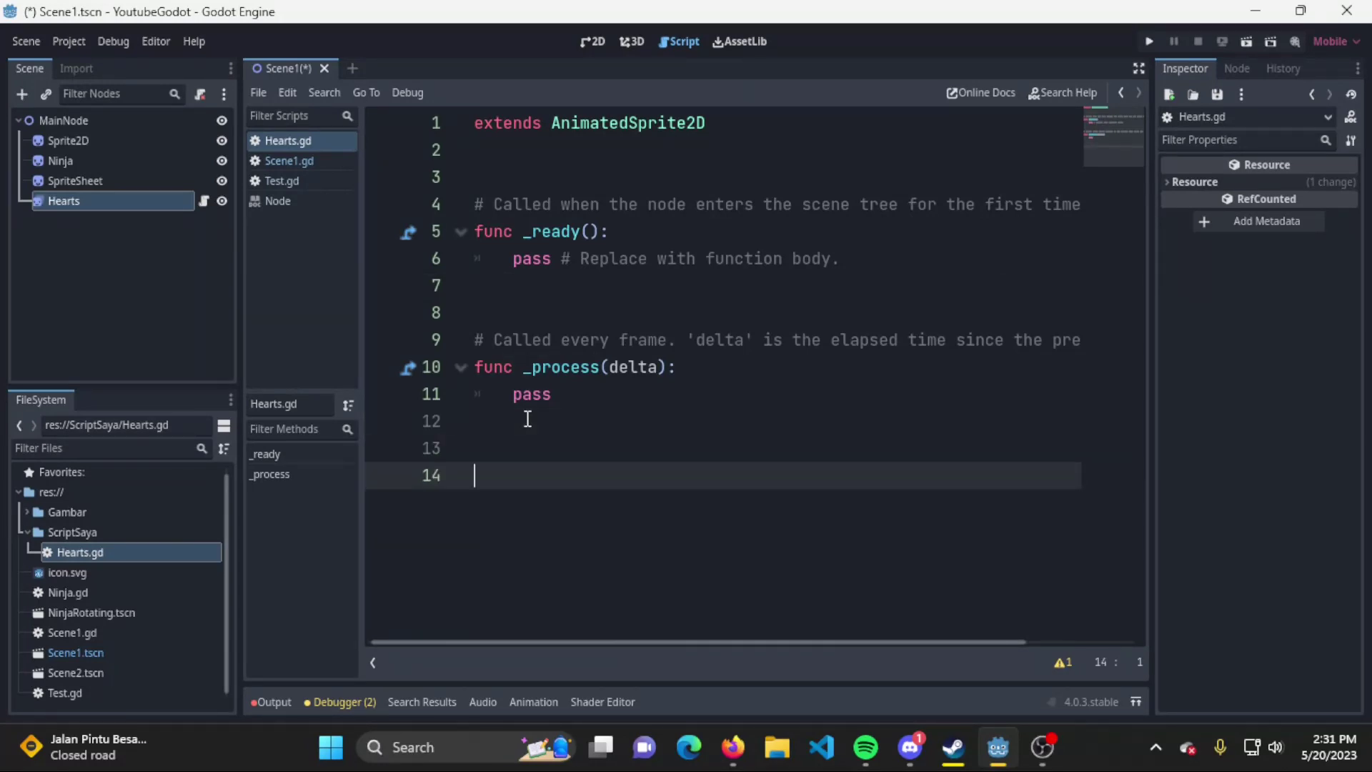
pyautogui.press('Return')
pyautogui.press('Return')
pyautogui.press('Return')
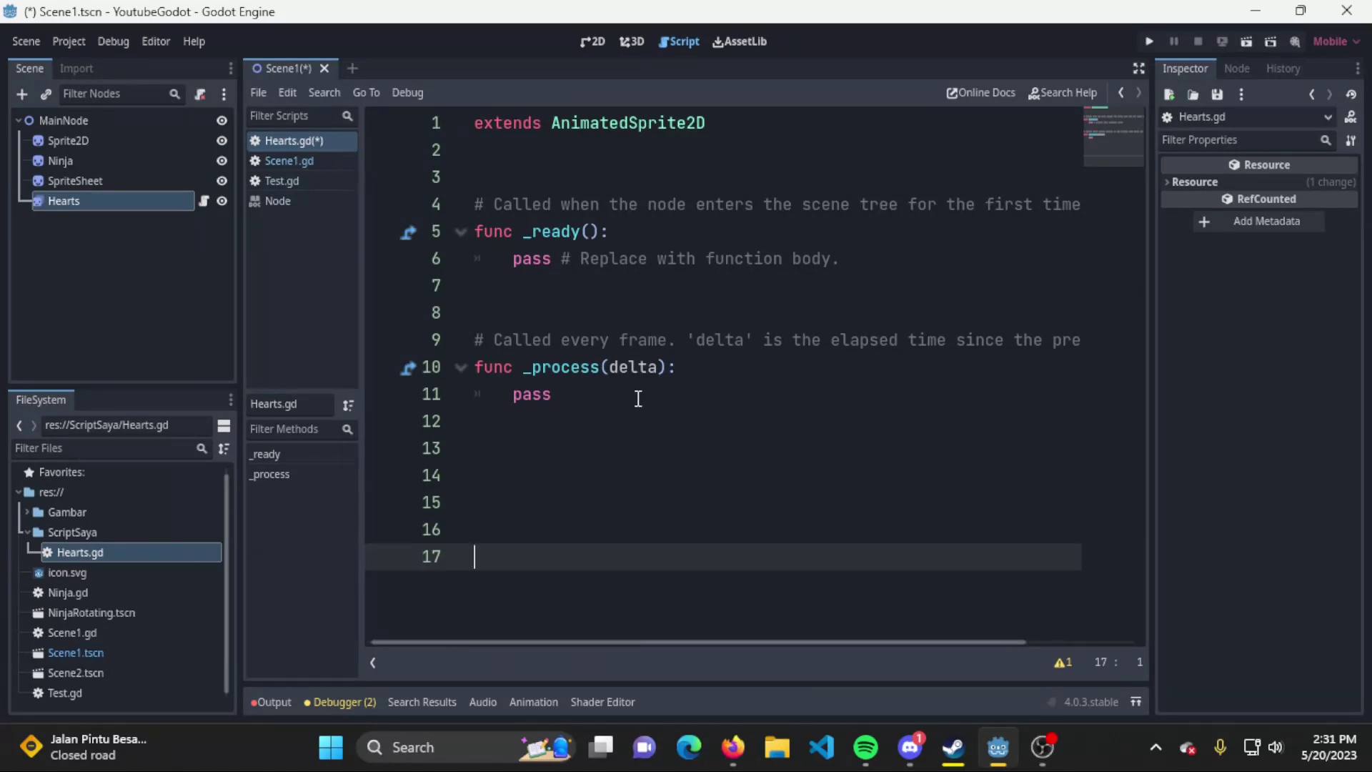
pyautogui.click(718, 370)
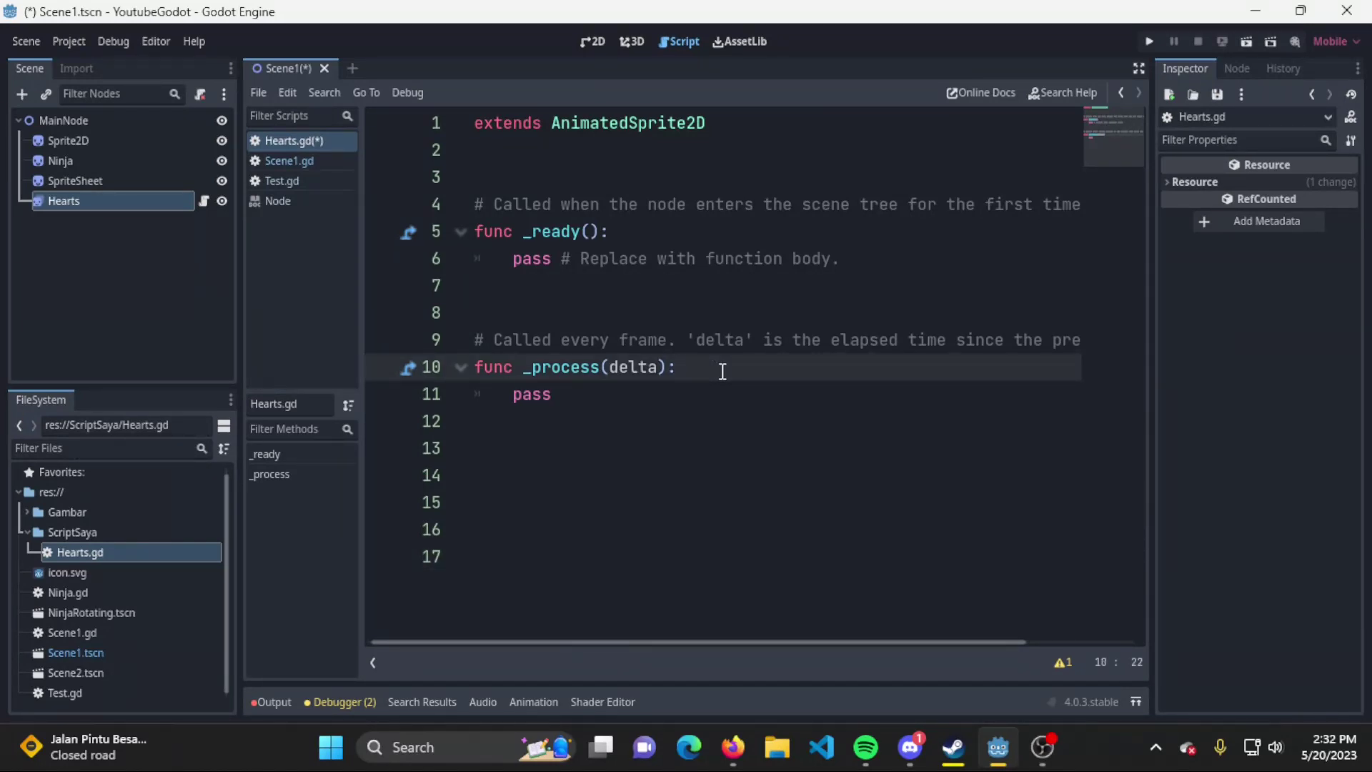
pyautogui.click(711, 427)
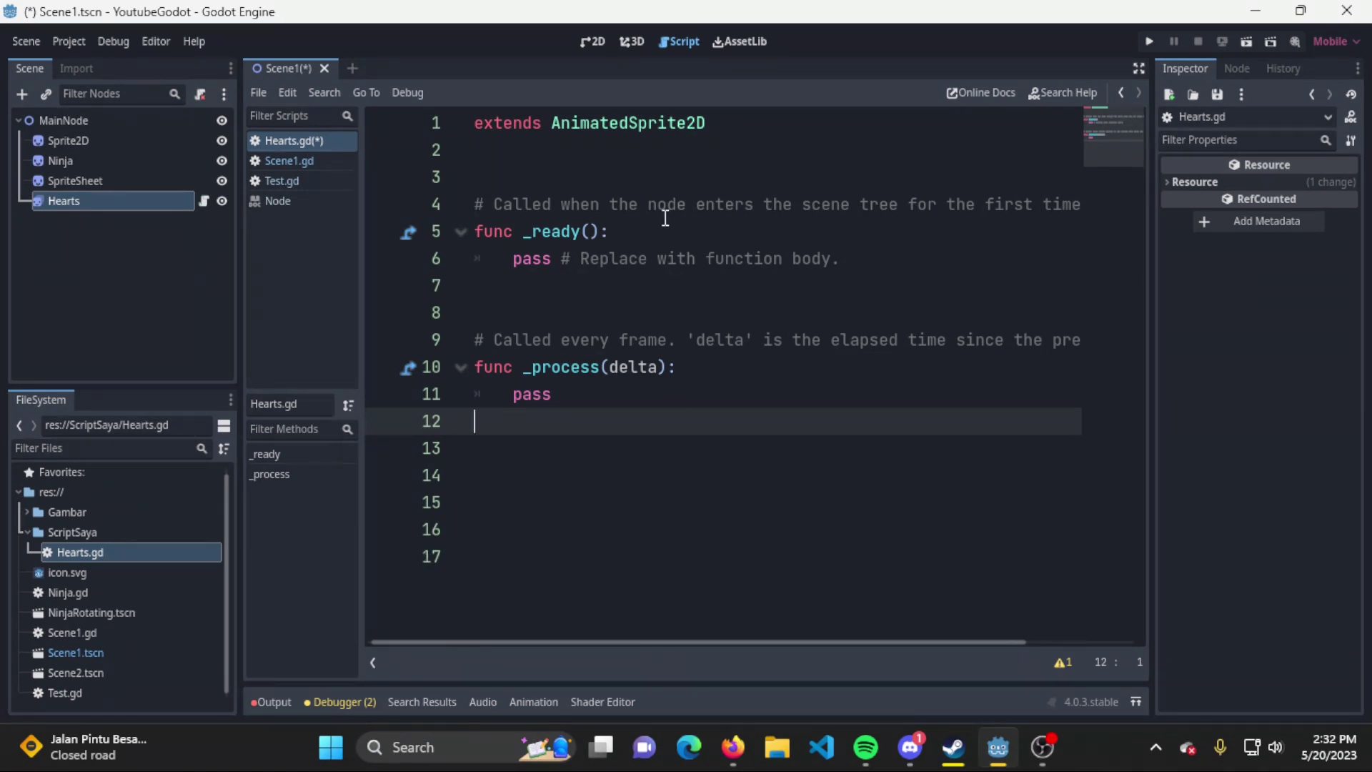
pyautogui.moveTo(746, 130); pyautogui.dragTo(502, 114)
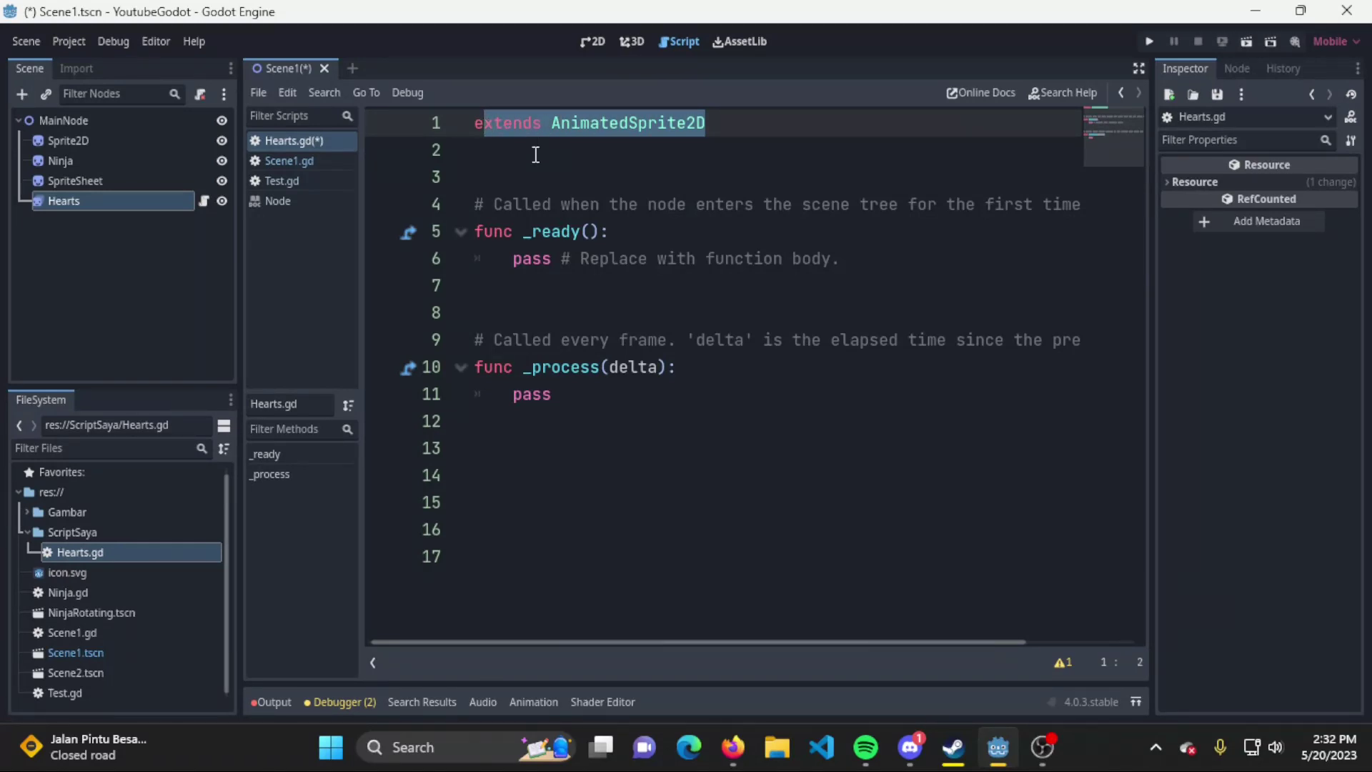
pyautogui.click(608, 136)
pyautogui.moveTo(711, 125); pyautogui.dragTo(465, 123)
pyautogui.click(545, 136)
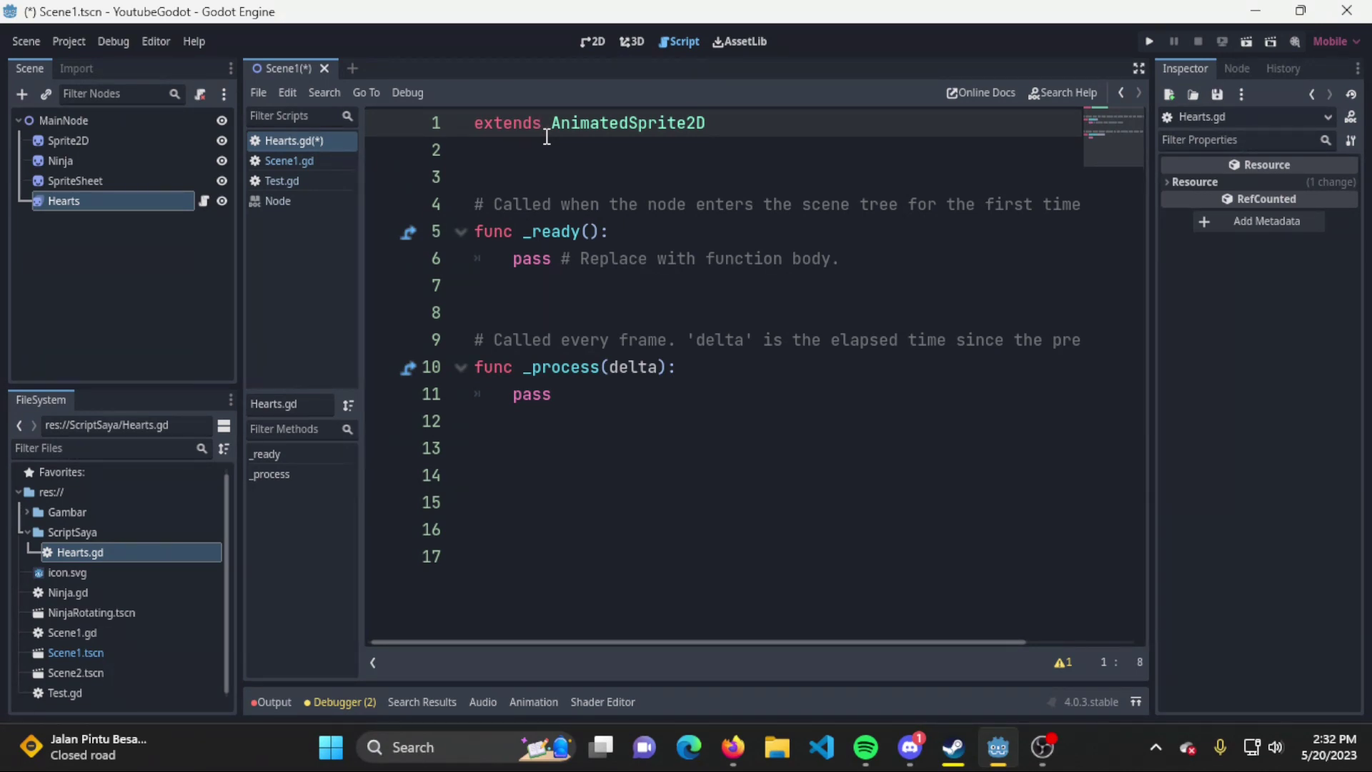
pyautogui.moveTo(742, 120); pyautogui.dragTo(475, 122)
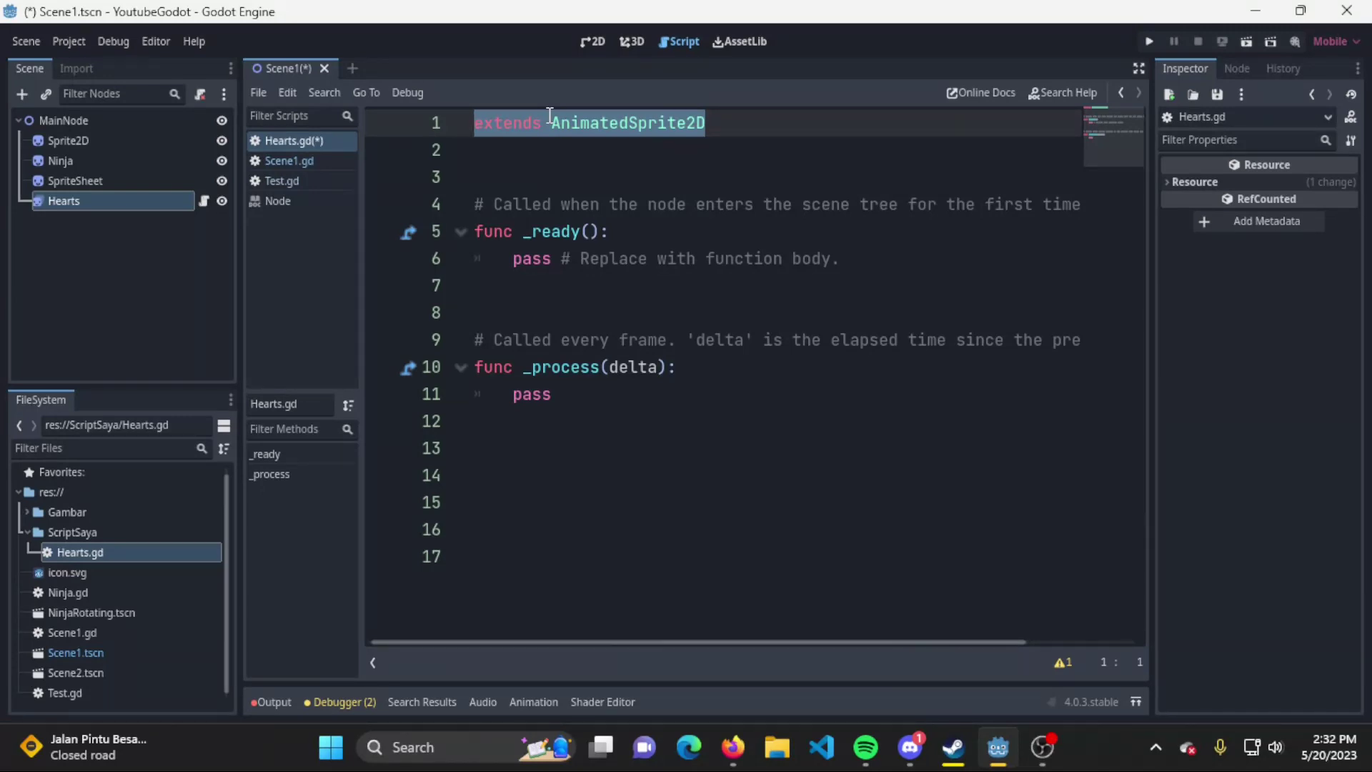
pyautogui.click(632, 171)
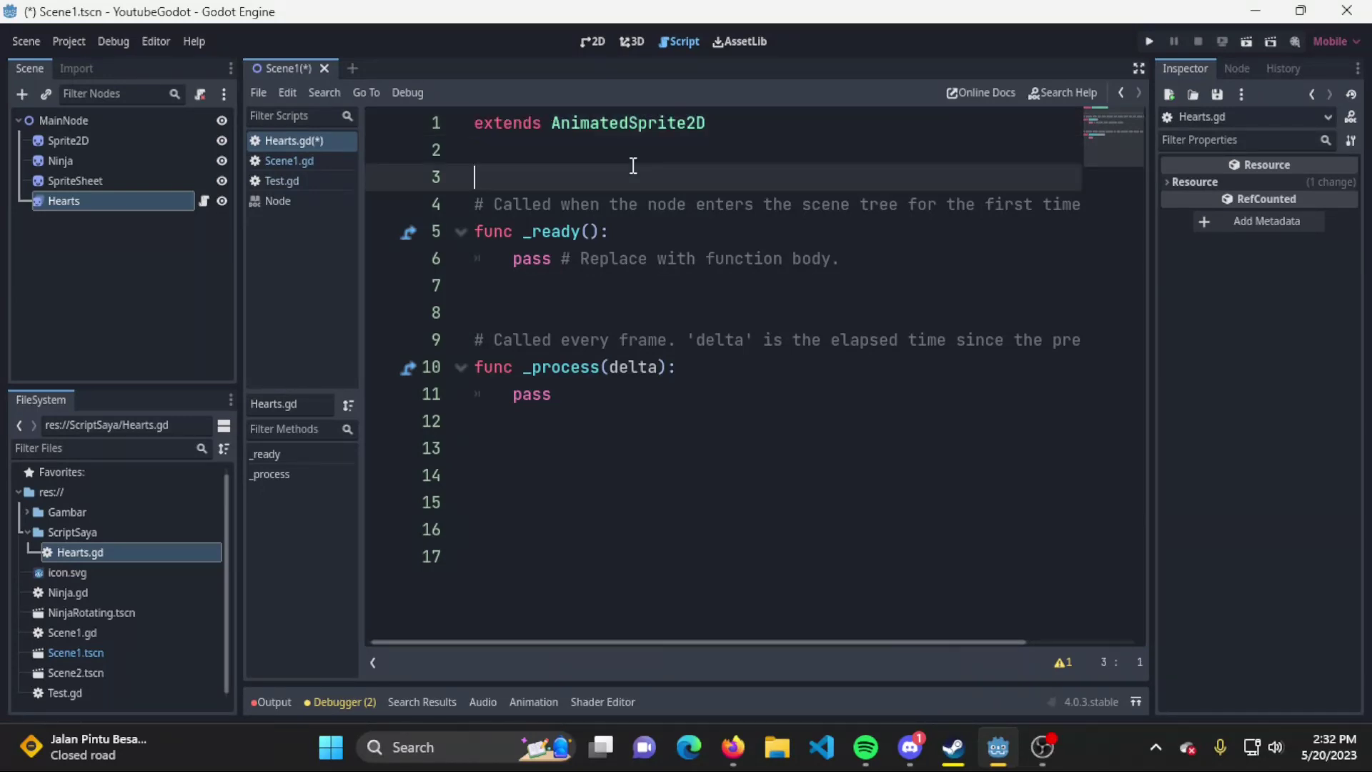
pyautogui.doubleClick(621, 125)
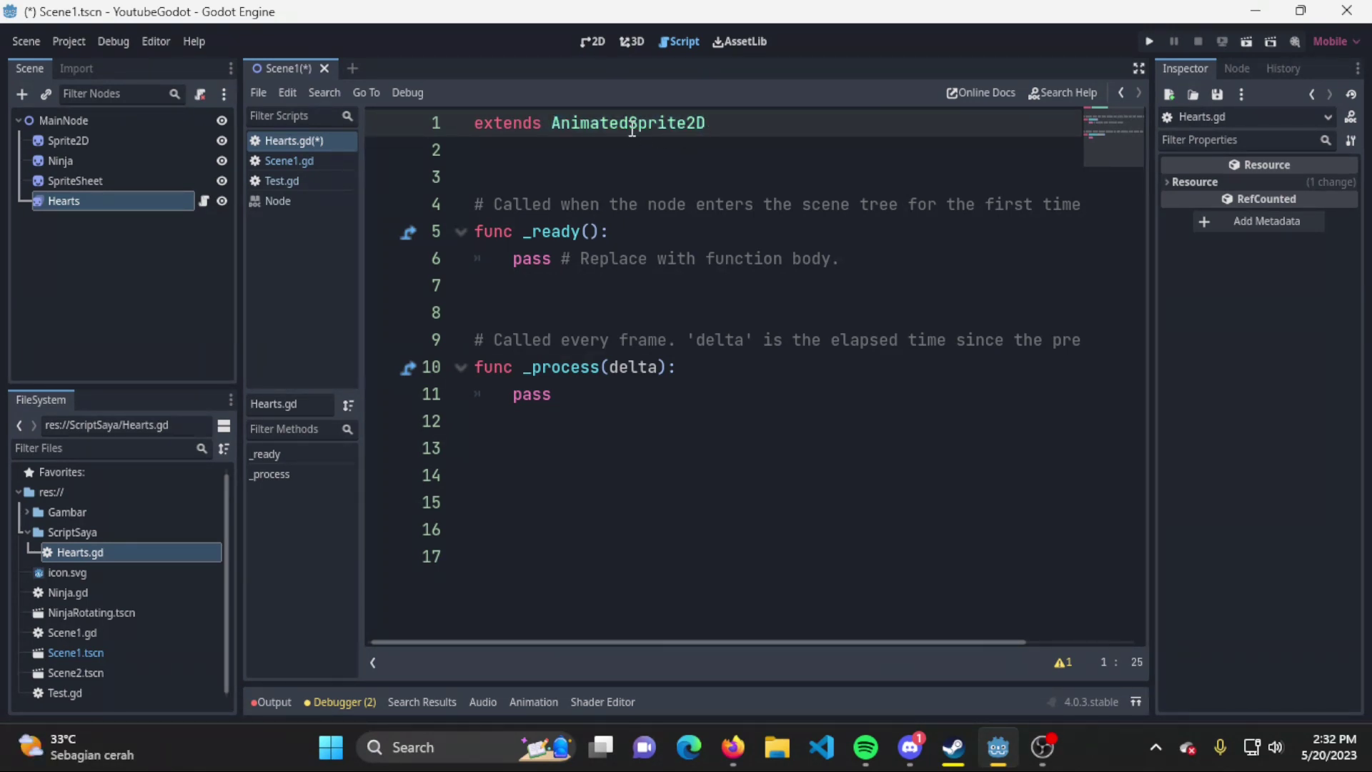
pyautogui.moveTo(628, 125); pyautogui.dragTo(770, 524)
pyautogui.moveTo(727, 575); pyautogui.dragTo(649, 129)
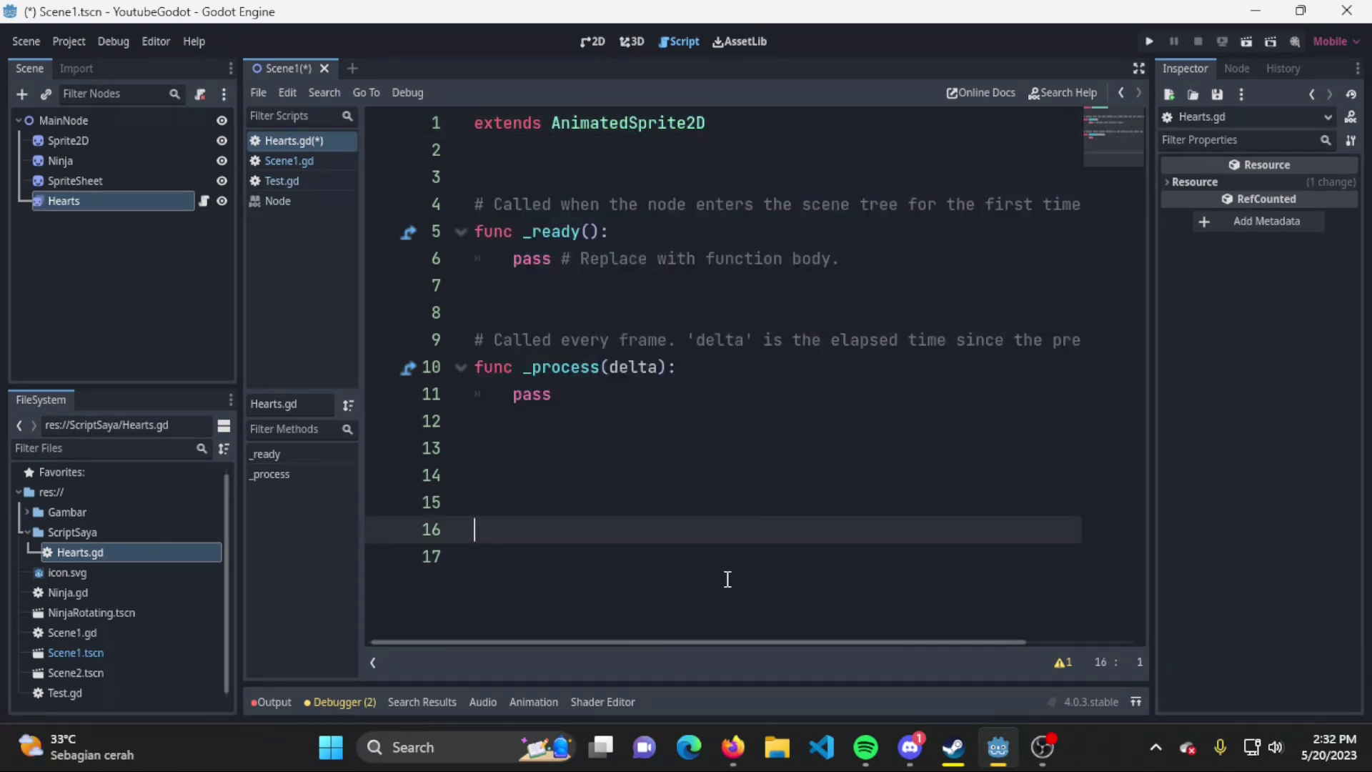
pyautogui.doubleClick(649, 129)
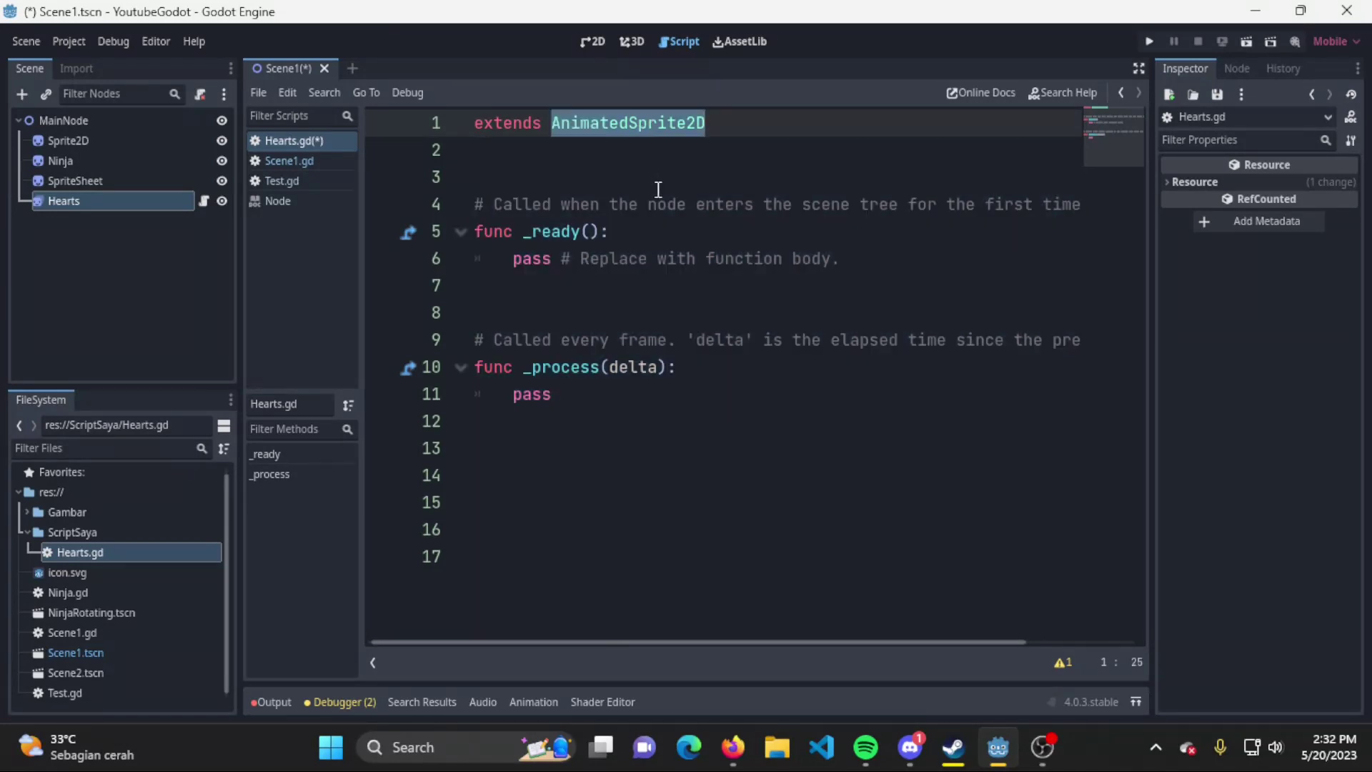
pyautogui.click(661, 150)
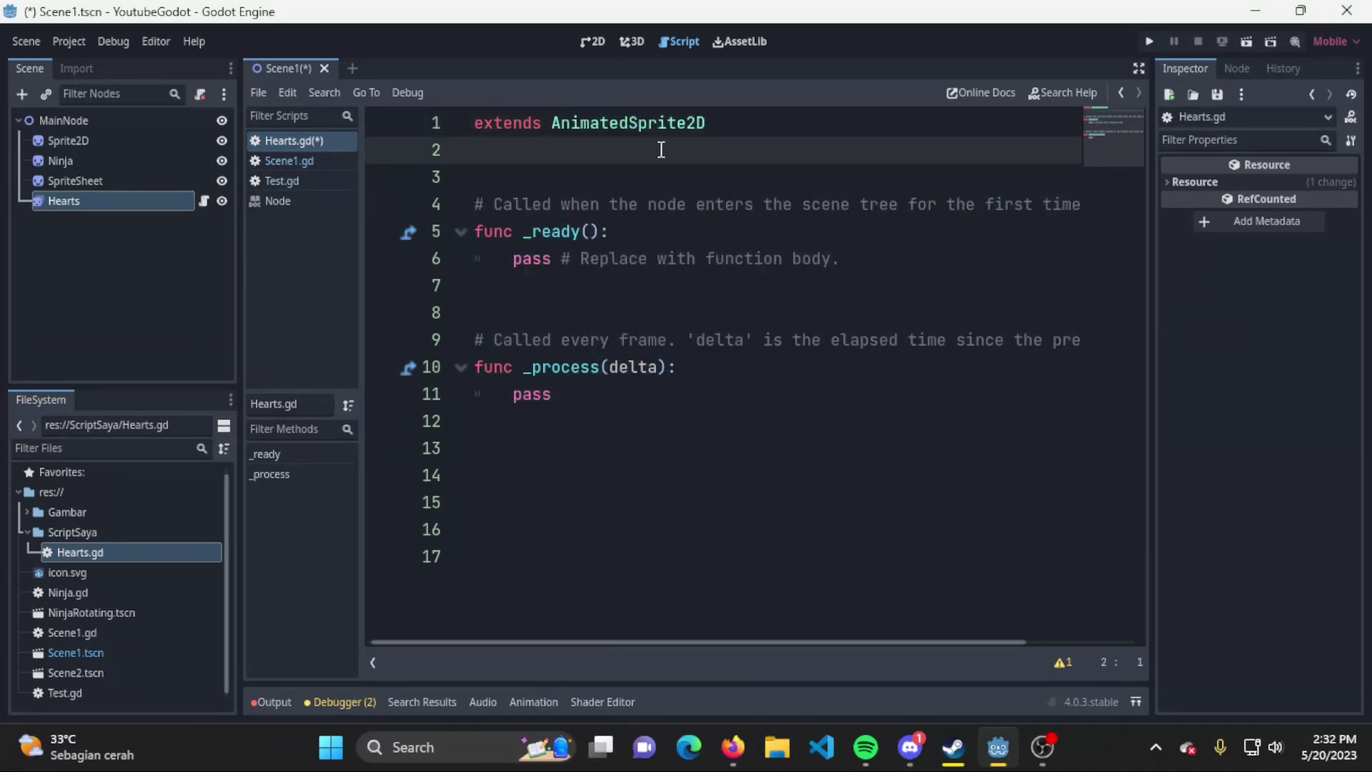
pyautogui.moveTo(661, 234); pyautogui.dragTo(413, 245)
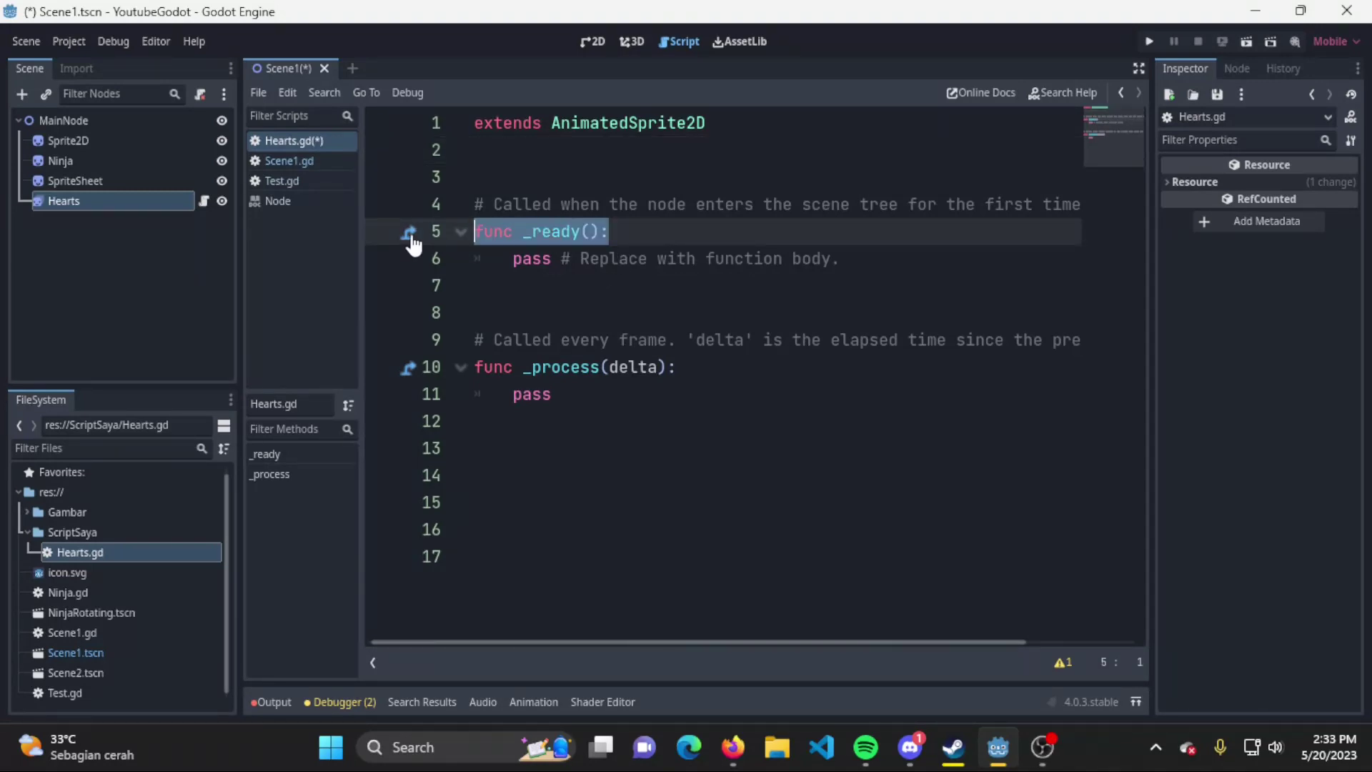
pyautogui.moveTo(725, 371); pyautogui.dragTo(426, 370)
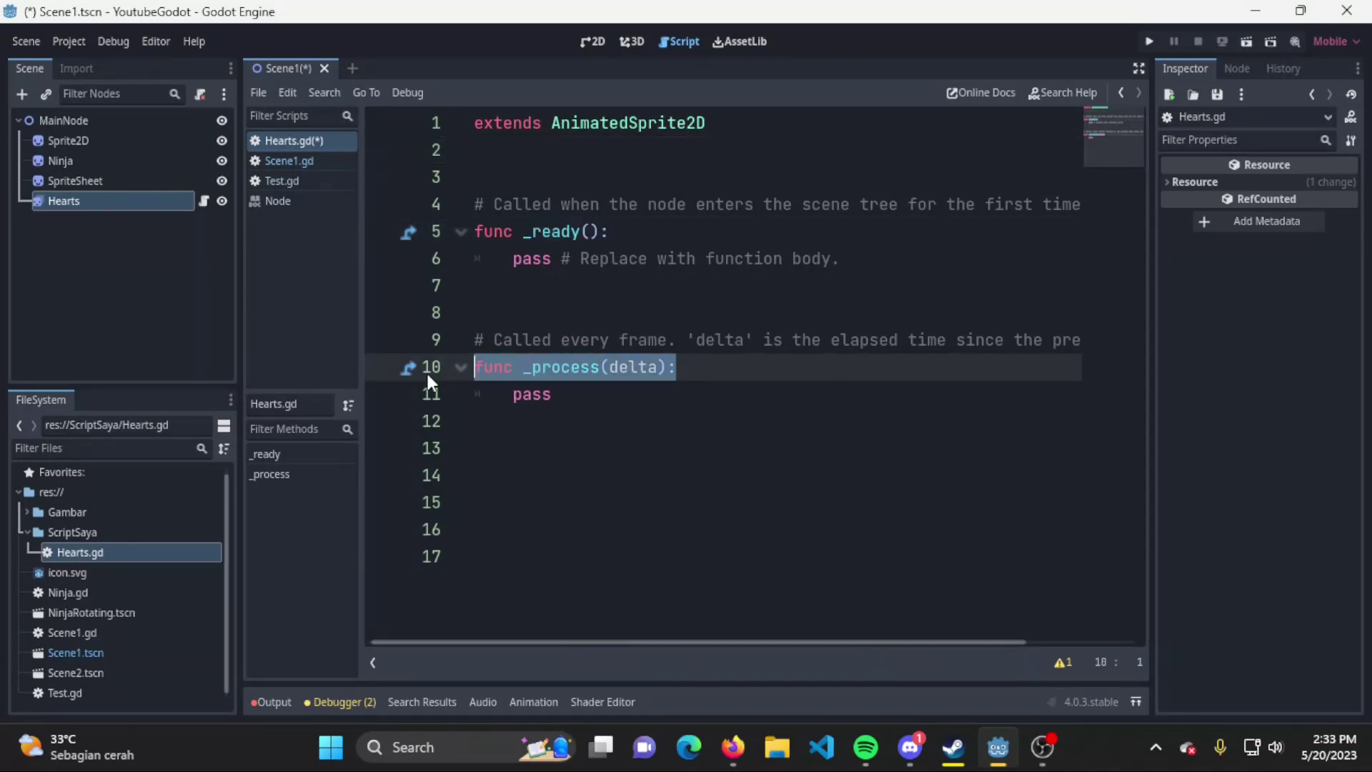
pyautogui.click(631, 399)
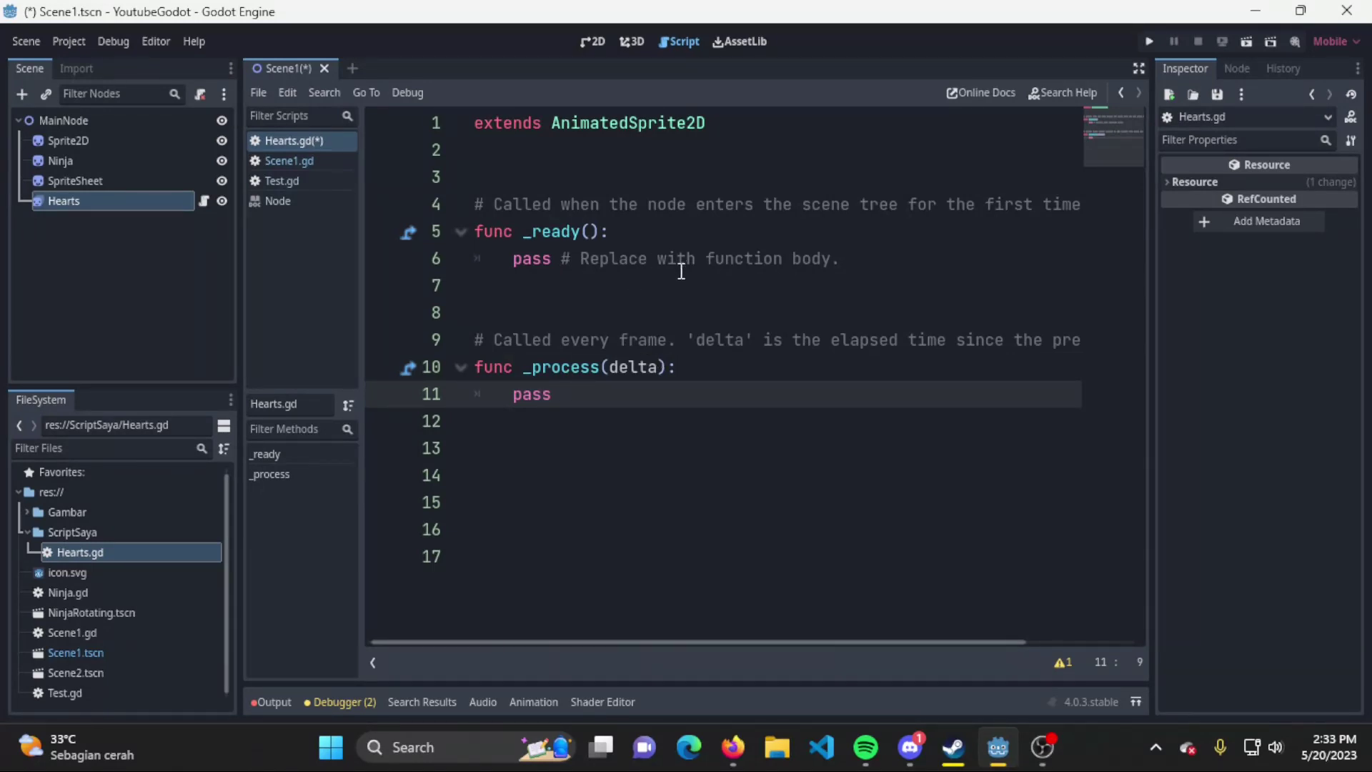
pyautogui.moveTo(666, 241); pyautogui.dragTo(449, 216)
pyautogui.click(641, 230)
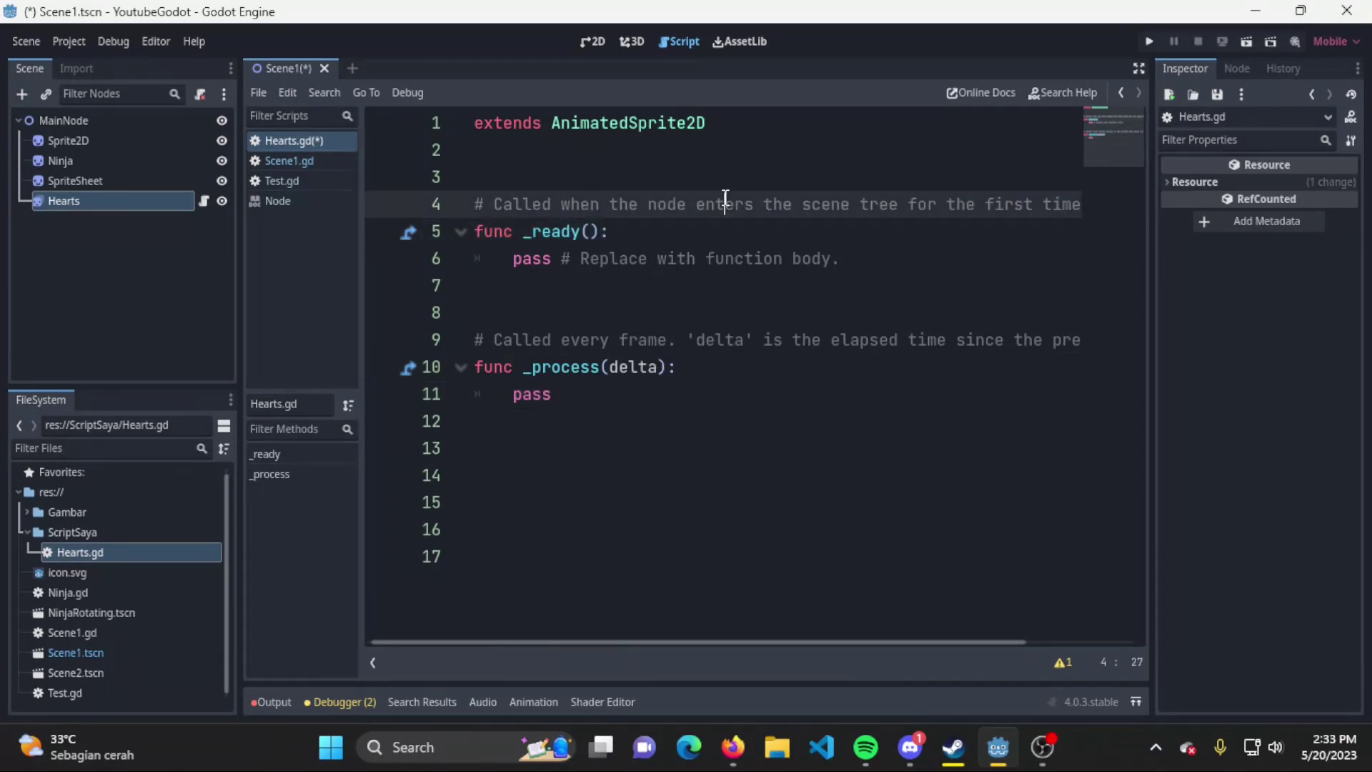
pyautogui.moveTo(598, 204); pyautogui.dragTo(901, 205)
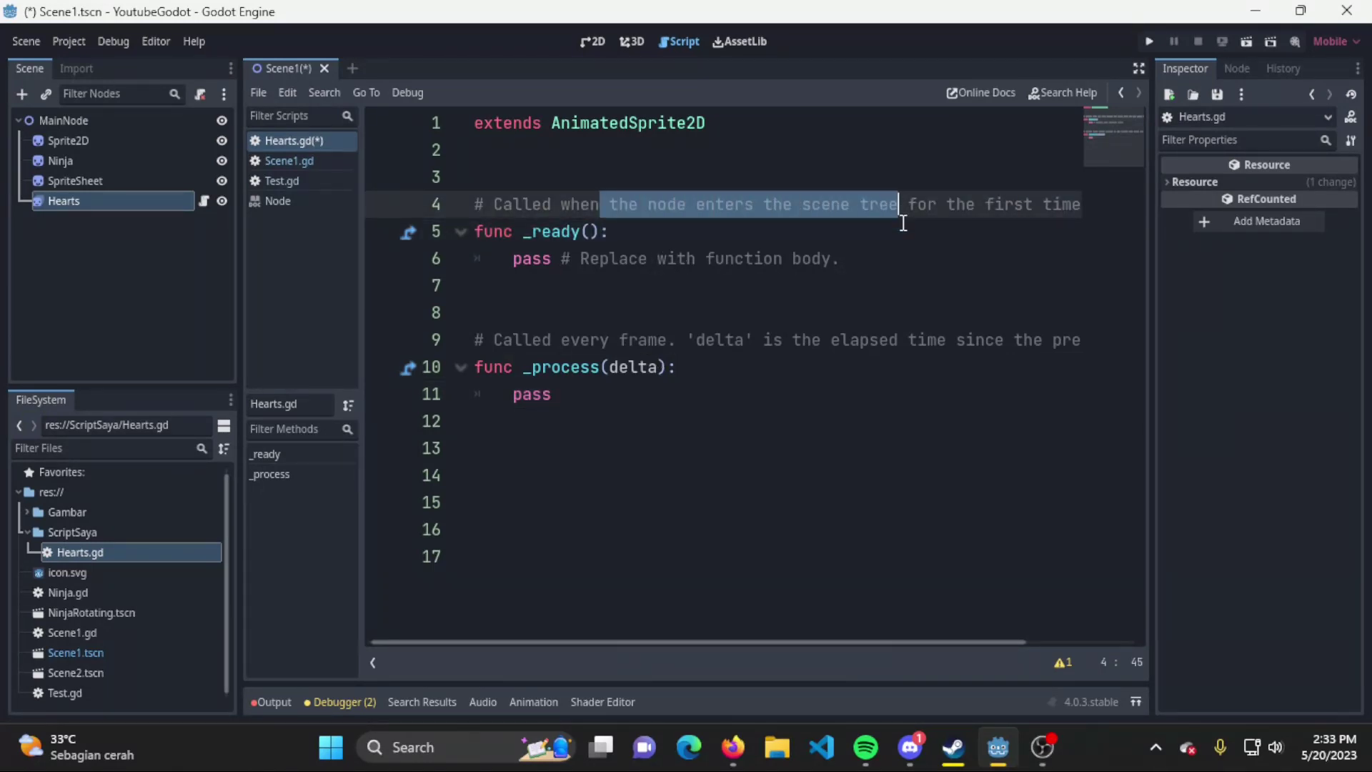
pyautogui.click(664, 233)
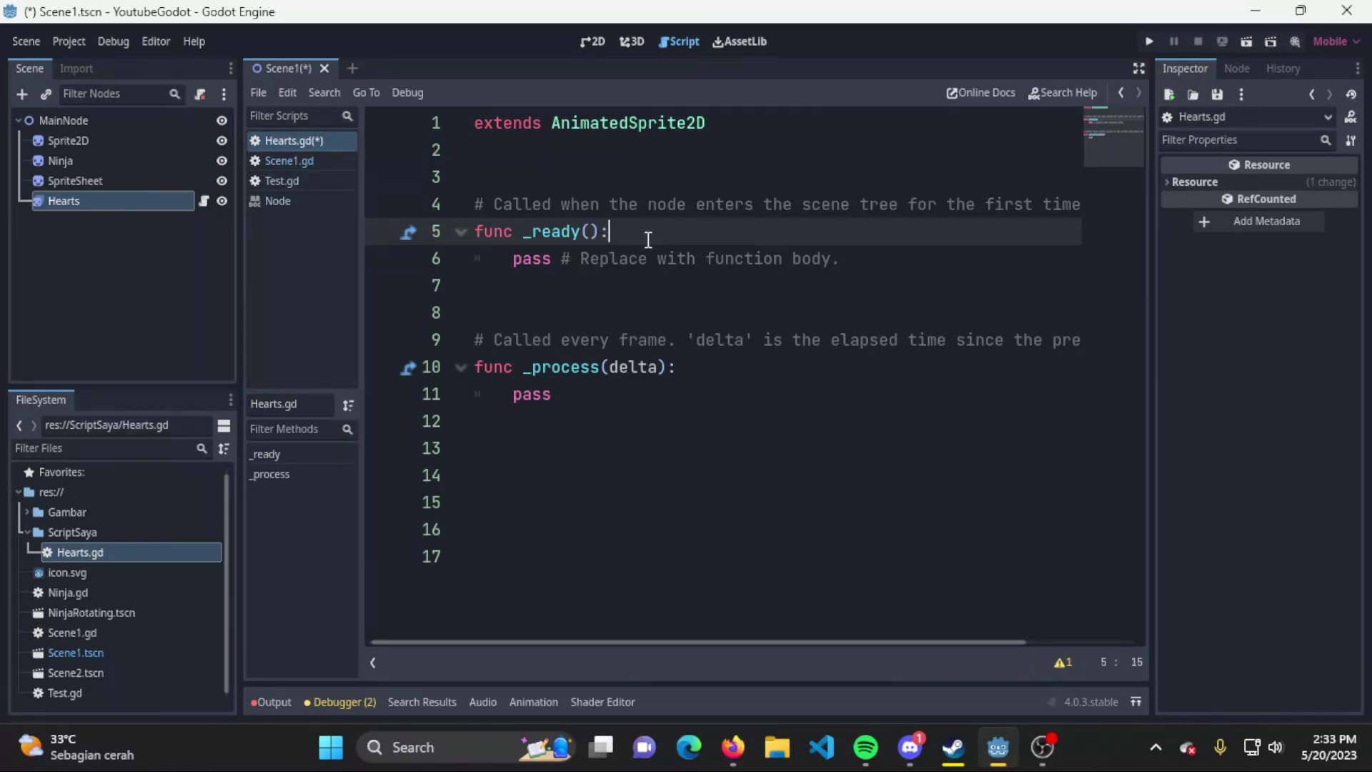
pyautogui.moveTo(634, 400); pyautogui.dragTo(413, 361)
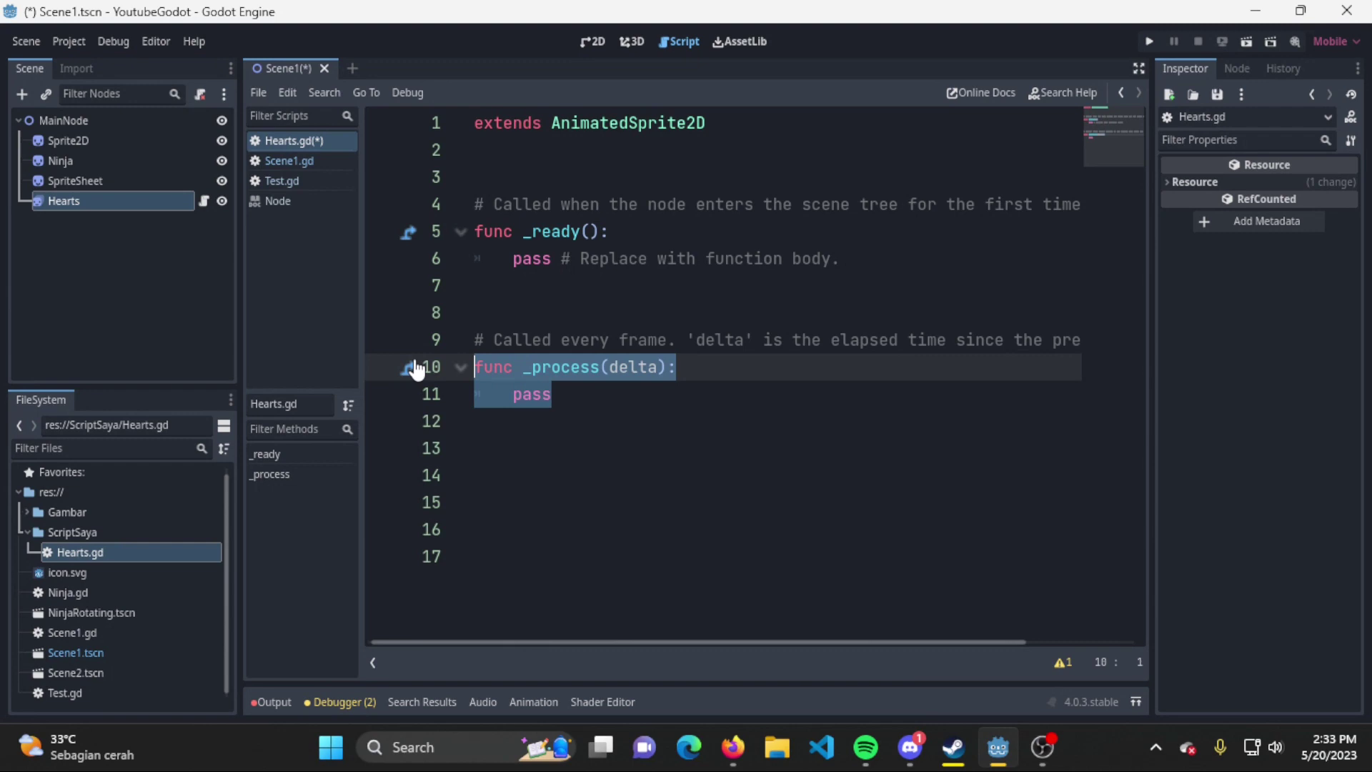
pyautogui.click(647, 399)
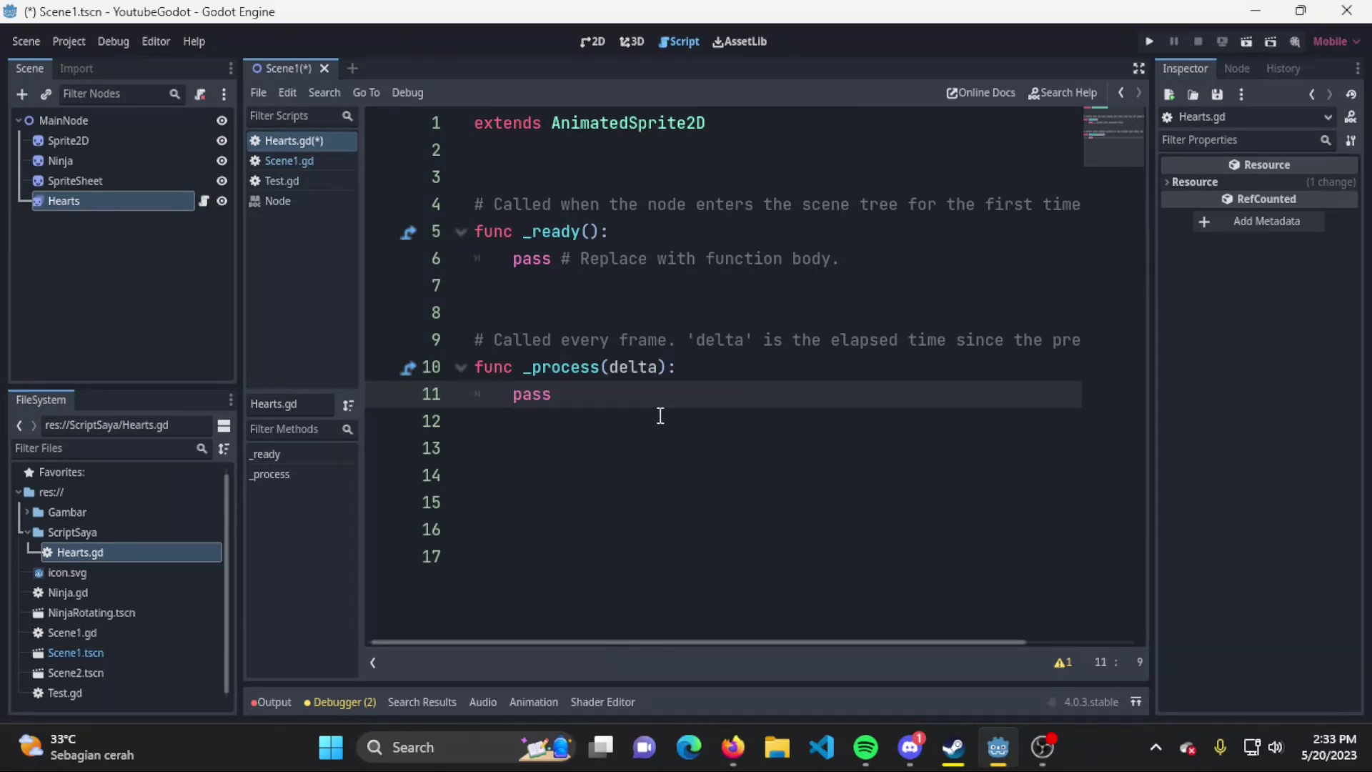
pyautogui.click(475, 205)
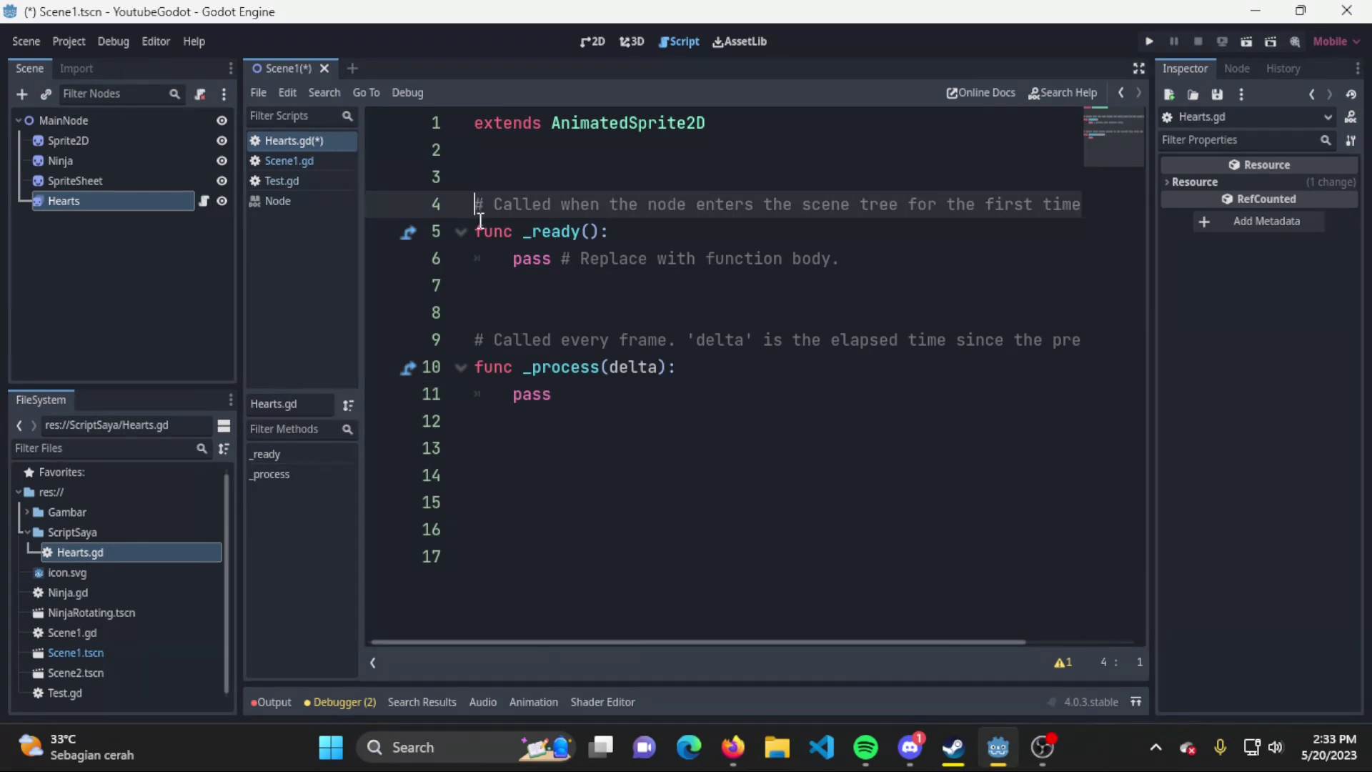
pyautogui.hotkey('shift', 'Right')
pyautogui.click(639, 286)
pyautogui.moveTo(486, 203); pyautogui.dragTo(474, 205)
pyautogui.click(670, 230)
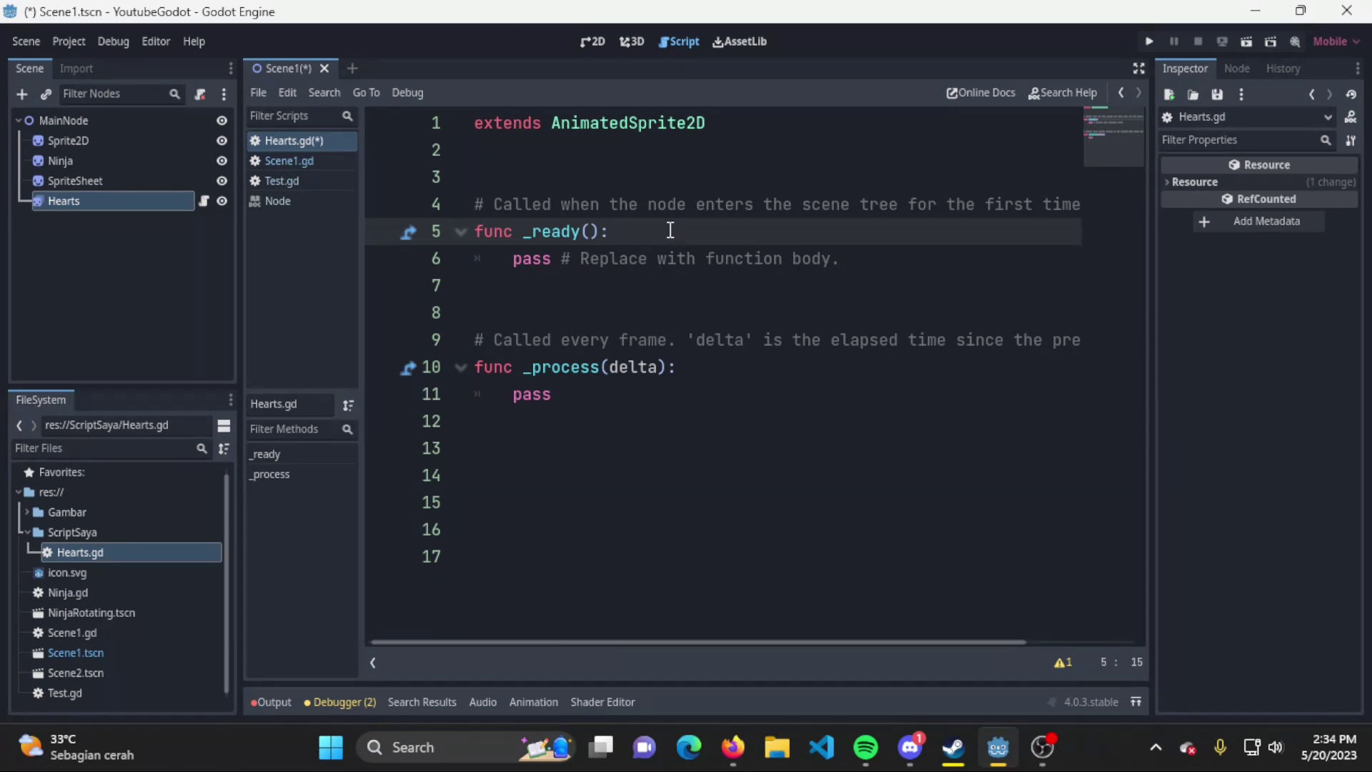
# Add two gibberish test comment lines above the default comments in Hearts.gd
pyautogui.click(570, 187)
pyautogui.press('Return')
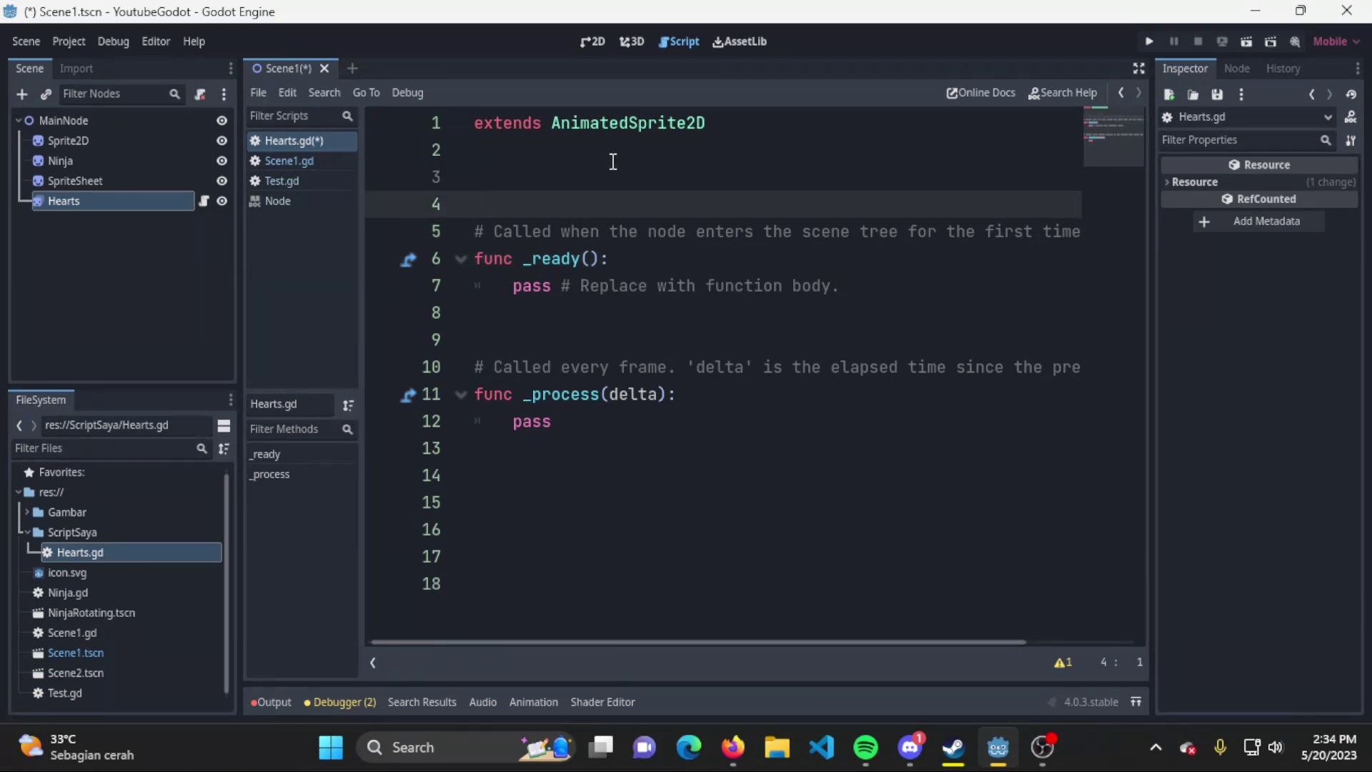
pyautogui.write('# aldskjfaldsjfaldjsfl;ad')
pyautogui.write('jsfl;jsdflj')
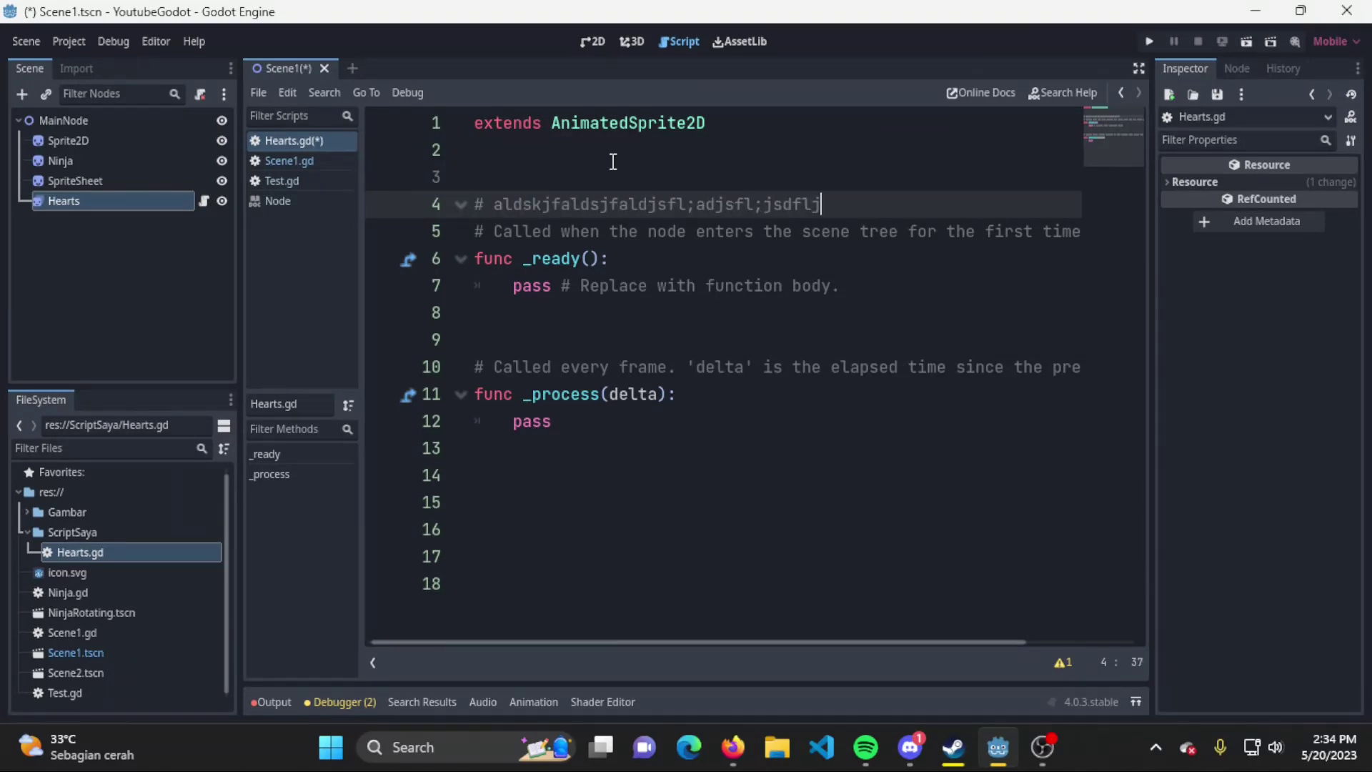
pyautogui.write('asdfl;jsadf;lj')
pyautogui.press('Return')
pyautogui.write('#')
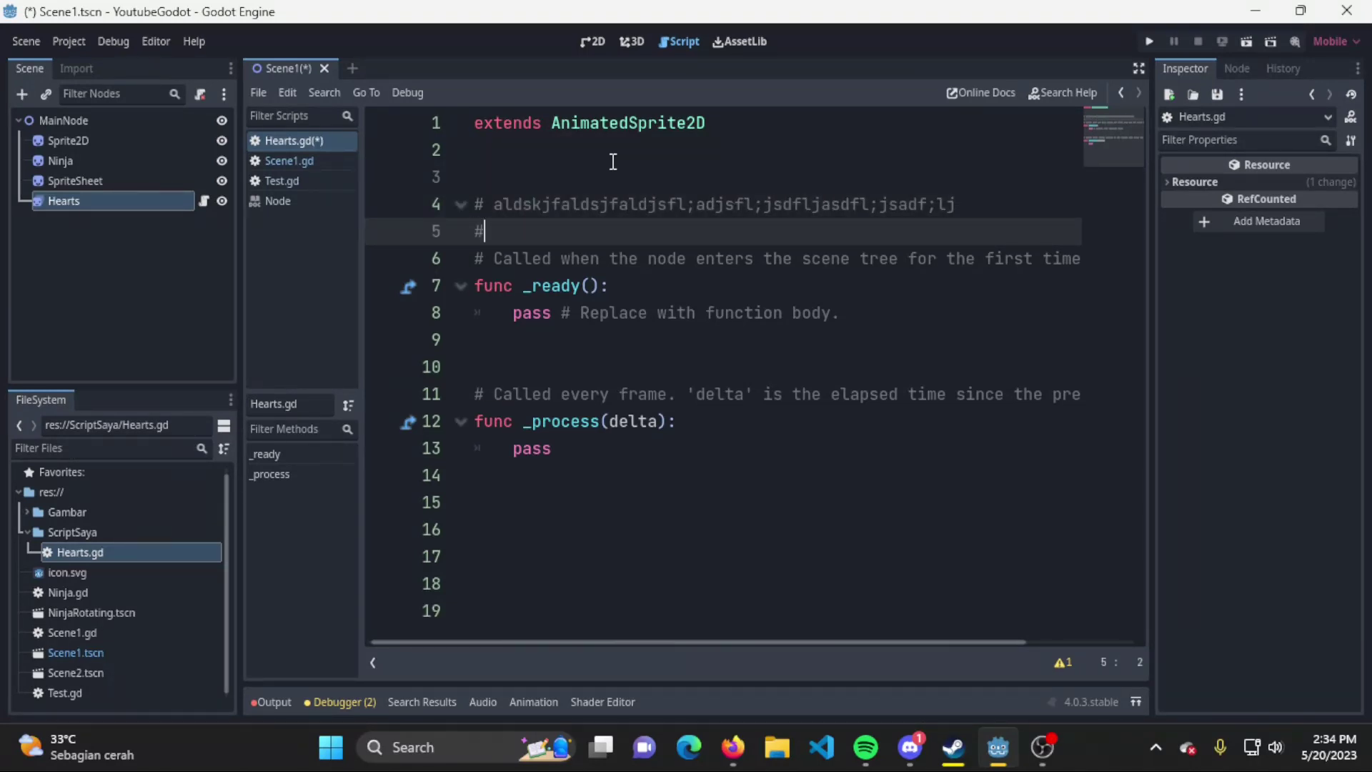
pyautogui.write('ljad;flkjasd;flkjasd;fjlal;djs')
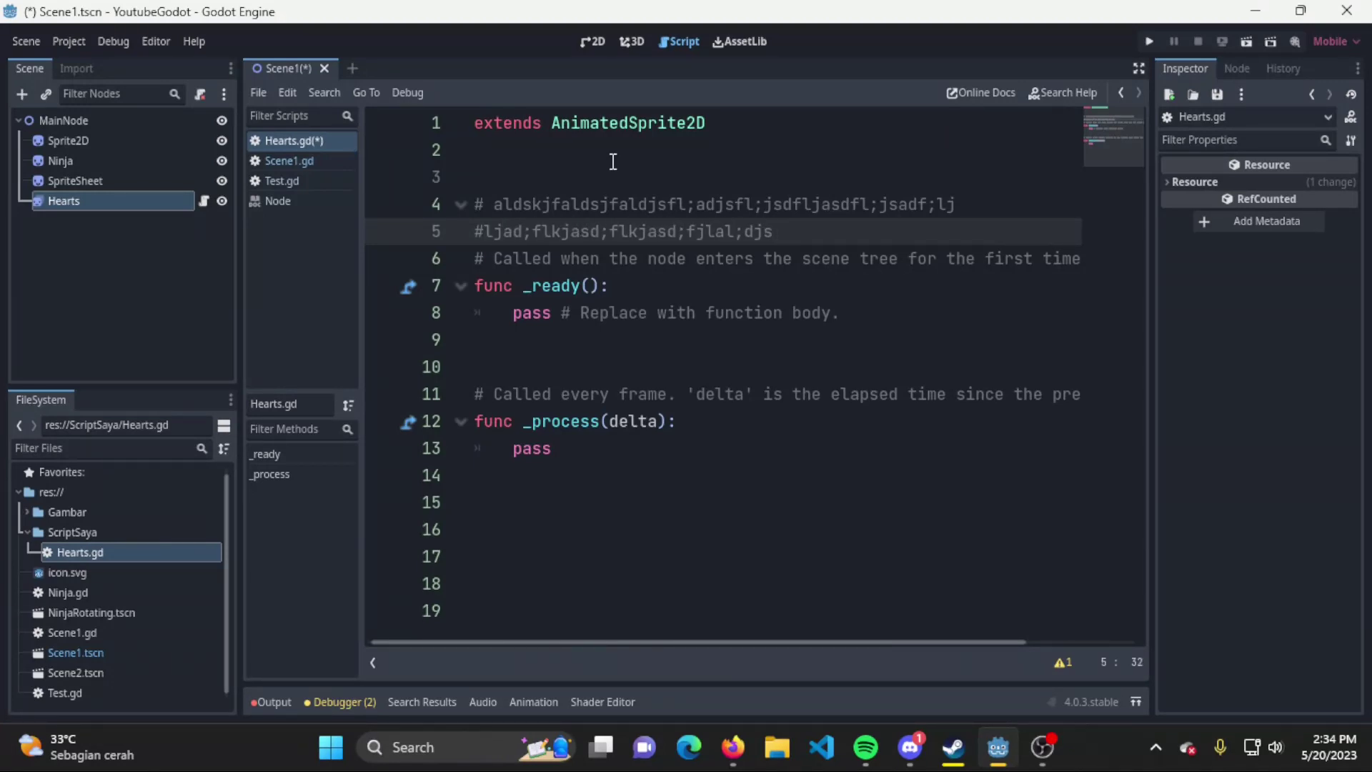
# Replace the test comments with the single comment '# Ini adalah komentar saya.'
pyautogui.hotkey('ctrl', 'Left')
pyautogui.hotkey('ctrl', 'Left')
pyautogui.hotkey('ctrl', 'Left')
pyautogui.hotkey('ctrl', 'Left')
pyautogui.hotkey('ctrl', 'Left')
pyautogui.hotkey('ctrl', 'Left')
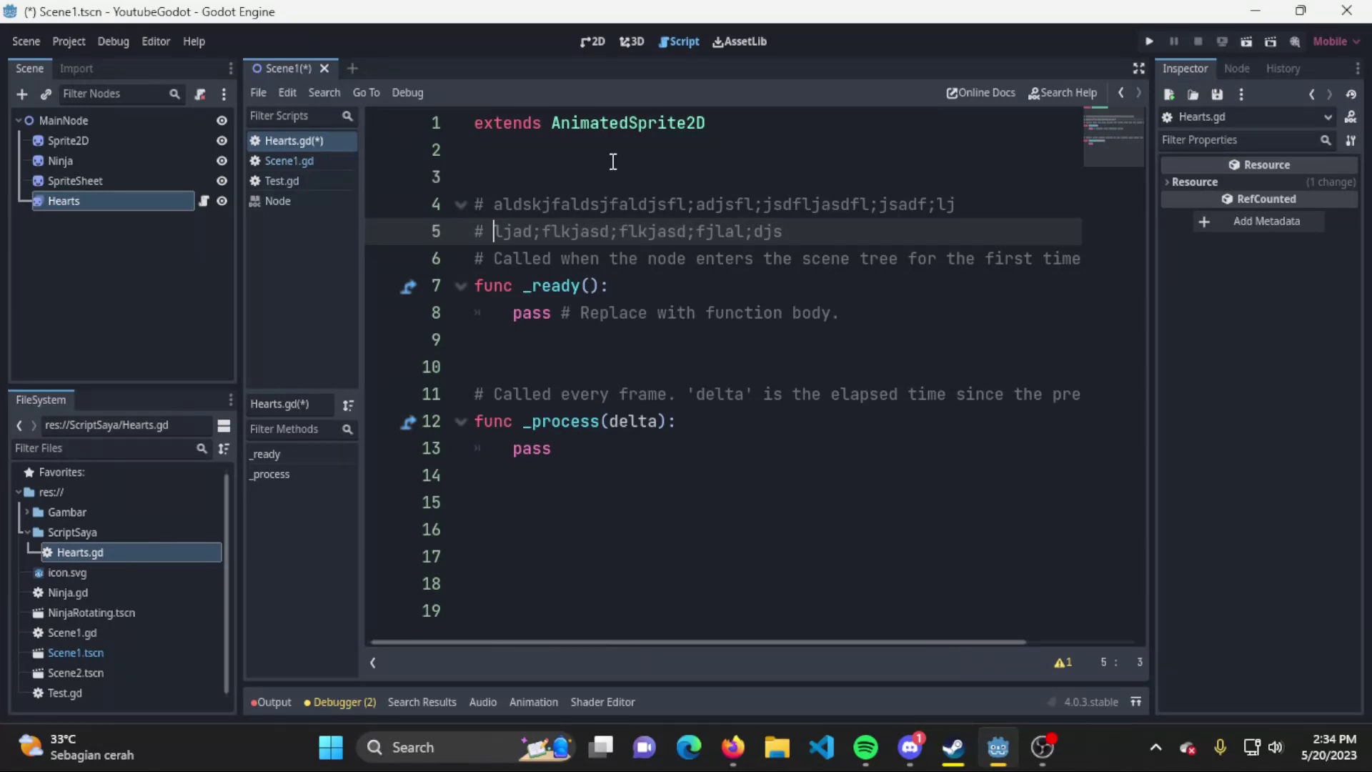
pyautogui.hotkey('shift', 'ctrl', 'Right')
pyautogui.hotkey('shift', 'ctrl', 'Right')
pyautogui.hotkey('shift', 'ctrl', 'Right')
pyautogui.hotkey('shift', 'ctrl', 'Right')
pyautogui.hotkey('shift', 'ctrl', 'Right')
pyautogui.hotkey('shift', 'ctrl', 'Right')
pyautogui.press('BackSpace')
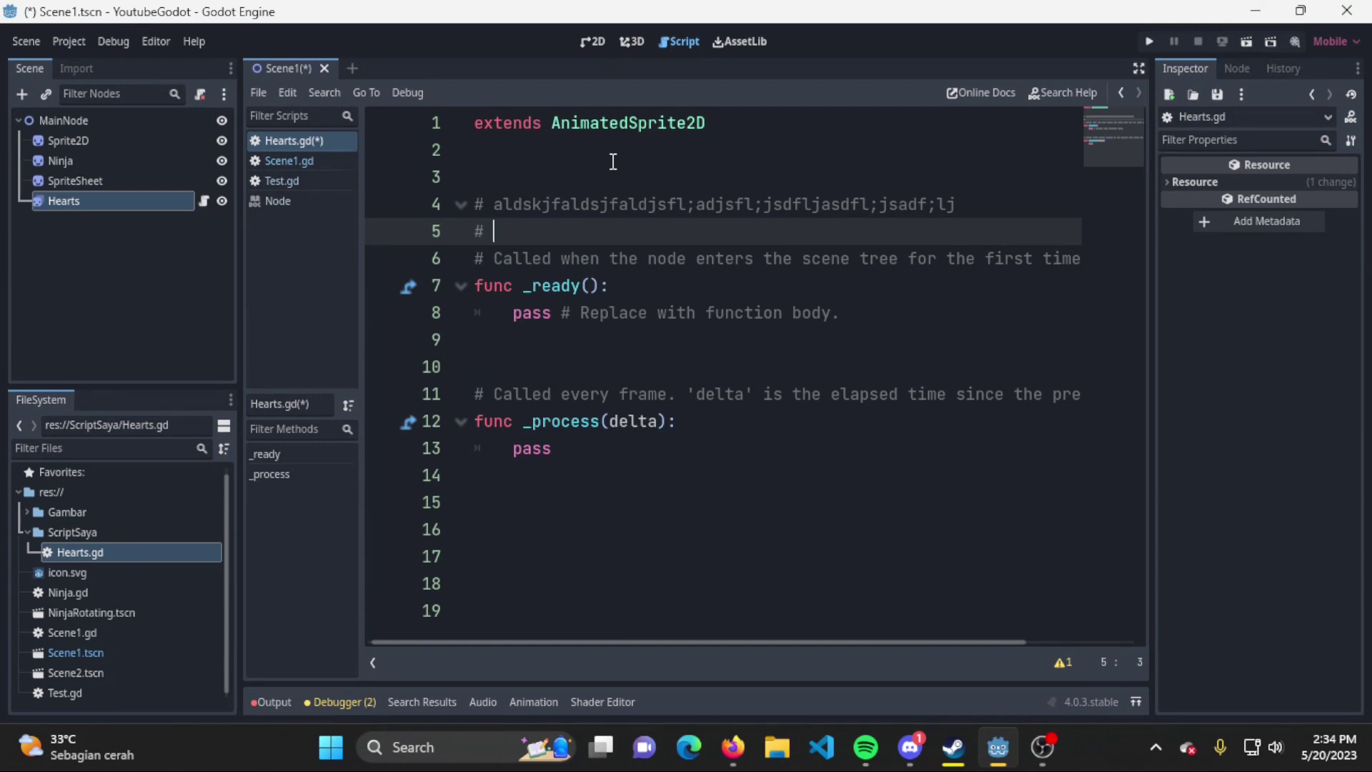
pyautogui.hotkey('shift', 'Up')
pyautogui.press('BackSpace')
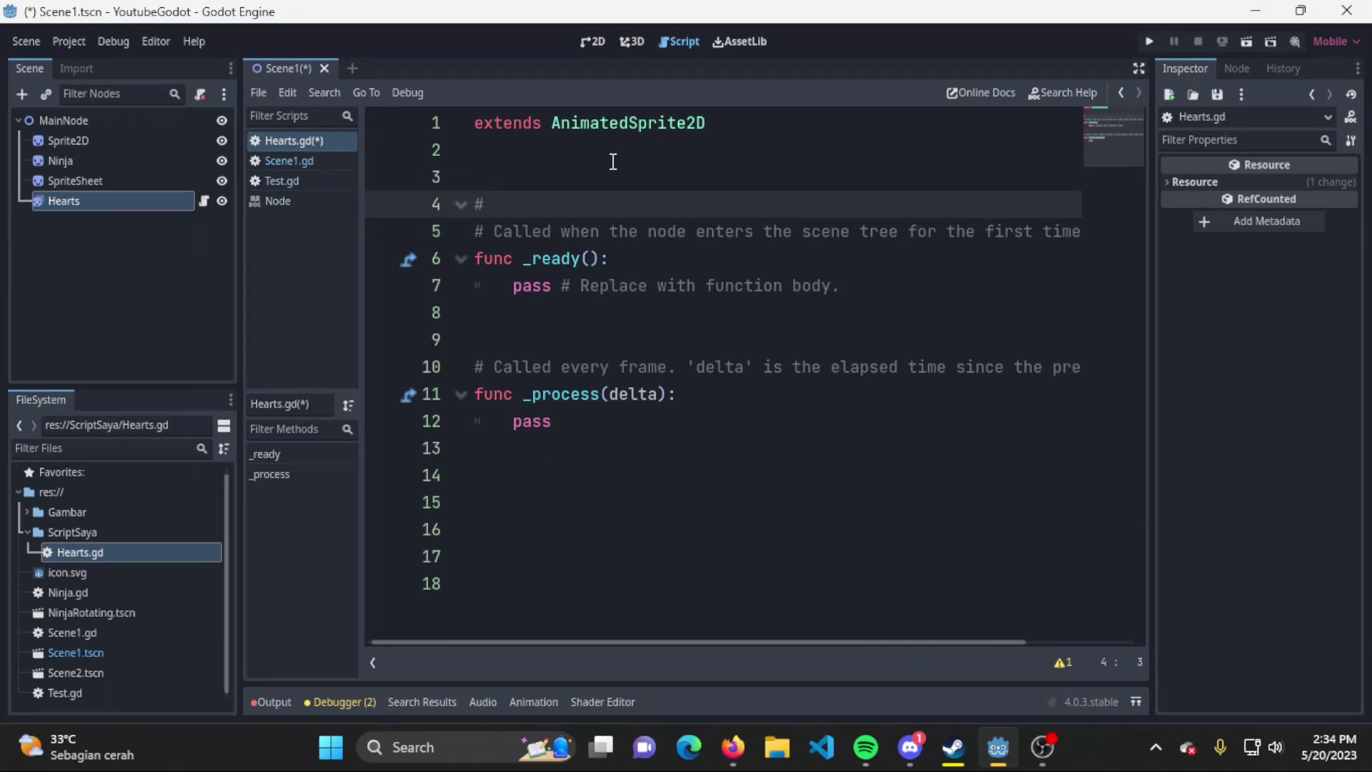
pyautogui.write('Ini adalah')
pyautogui.write(' komentar saya.')
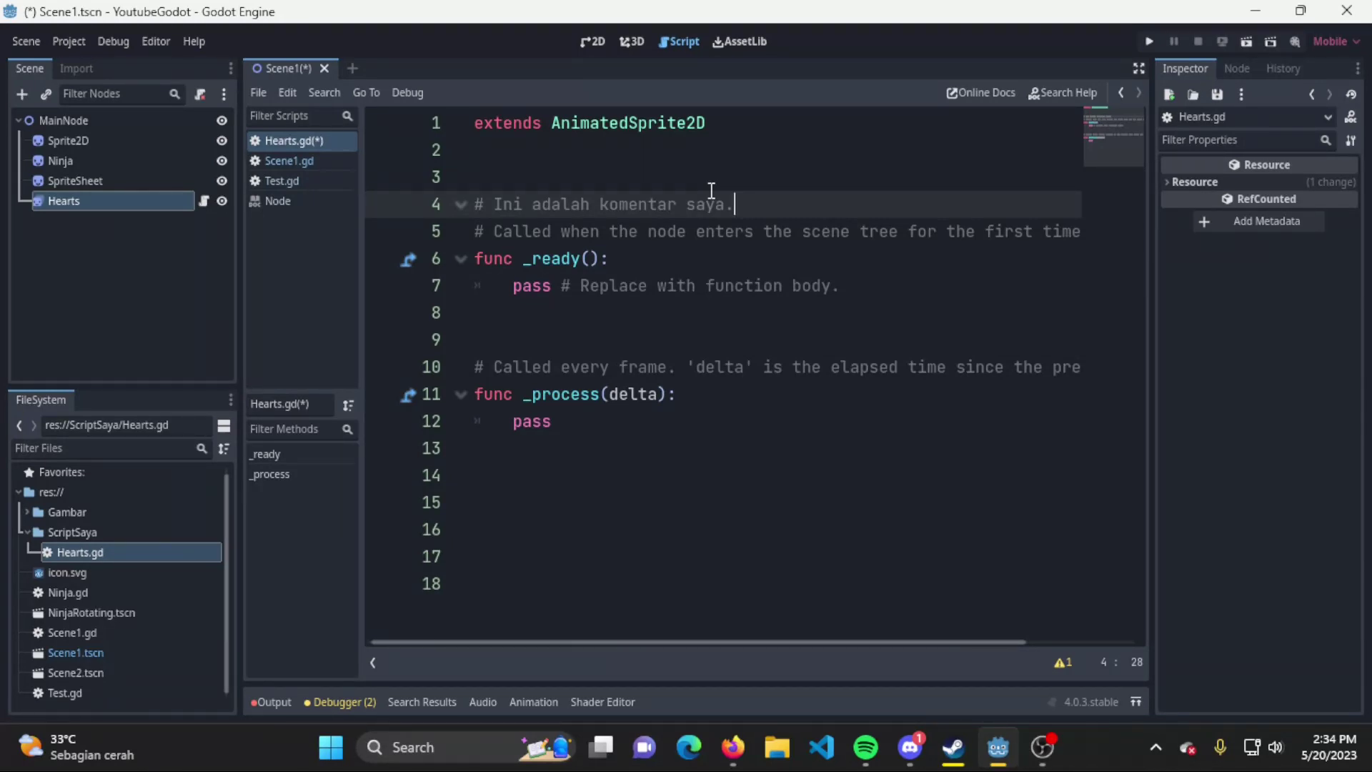
# Delete the default _ready and 'Called every frame' template comment lines
pyautogui.click(480, 258)
pyautogui.hotkey('shift', 'Up')
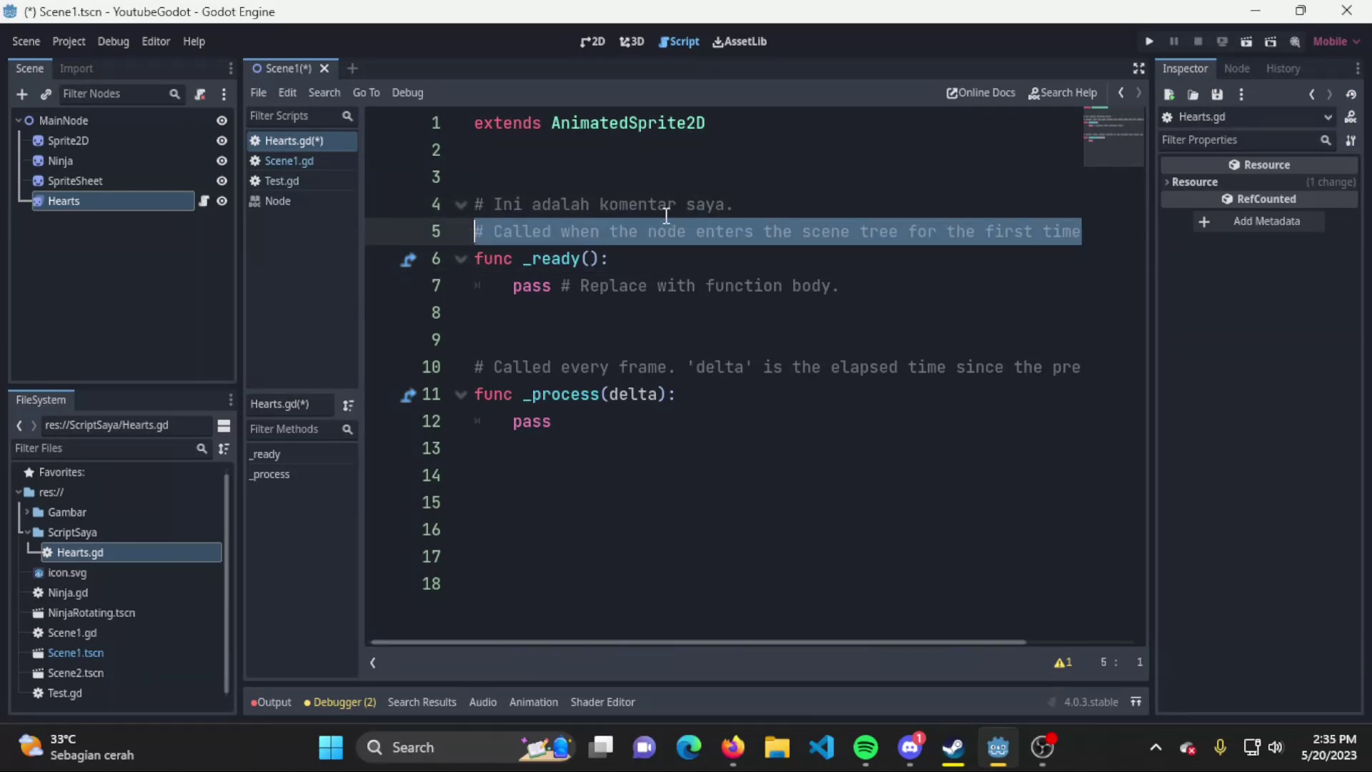
pyautogui.press('Delete')
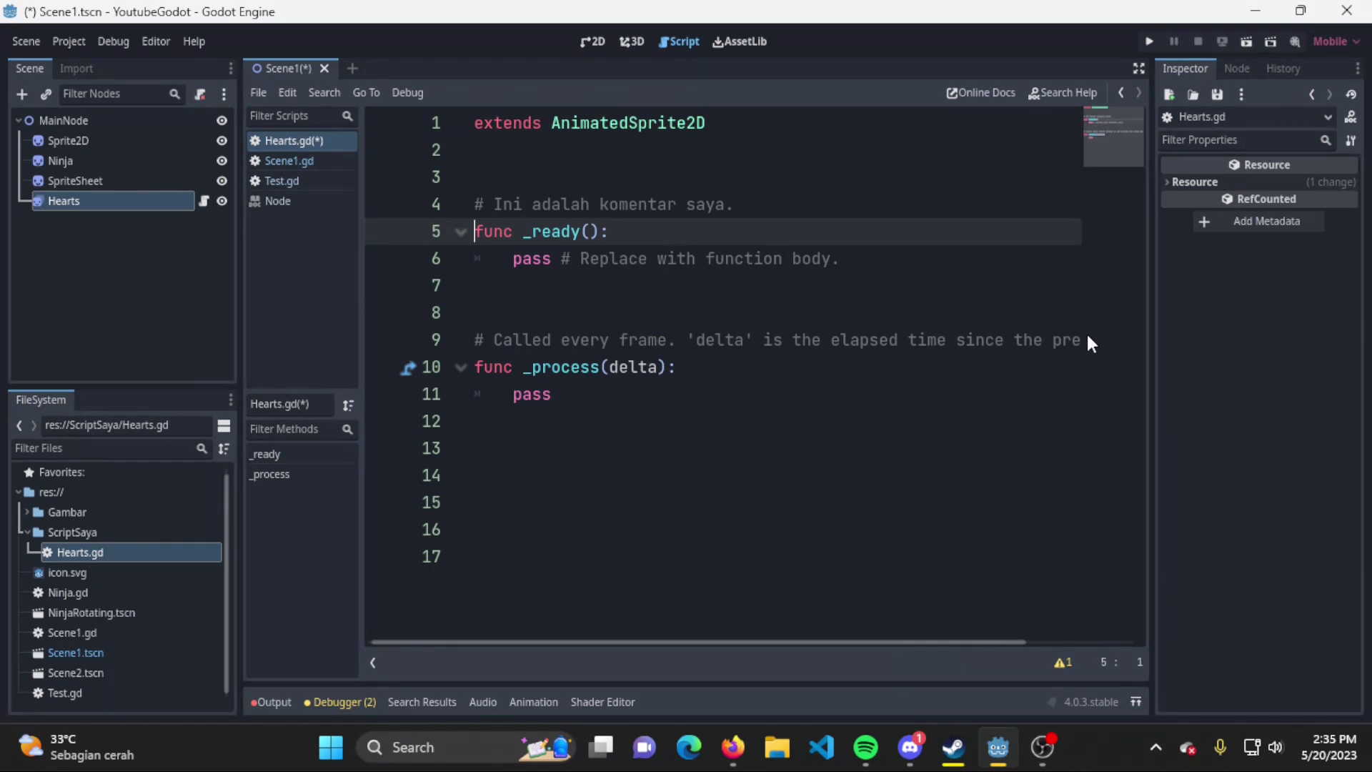
pyautogui.click(476, 367)
pyautogui.hotkey('shift', 'Up')
pyautogui.press('Delete')
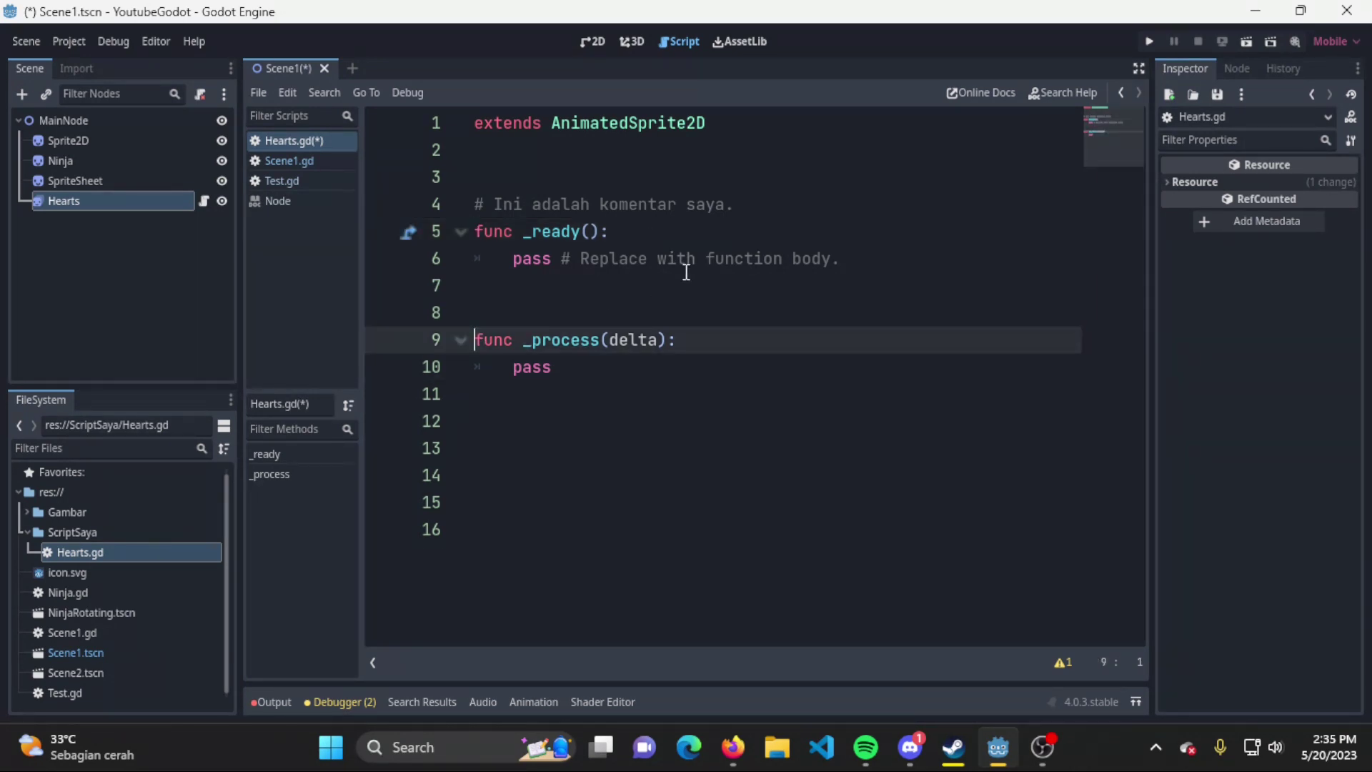
pyautogui.click(680, 236)
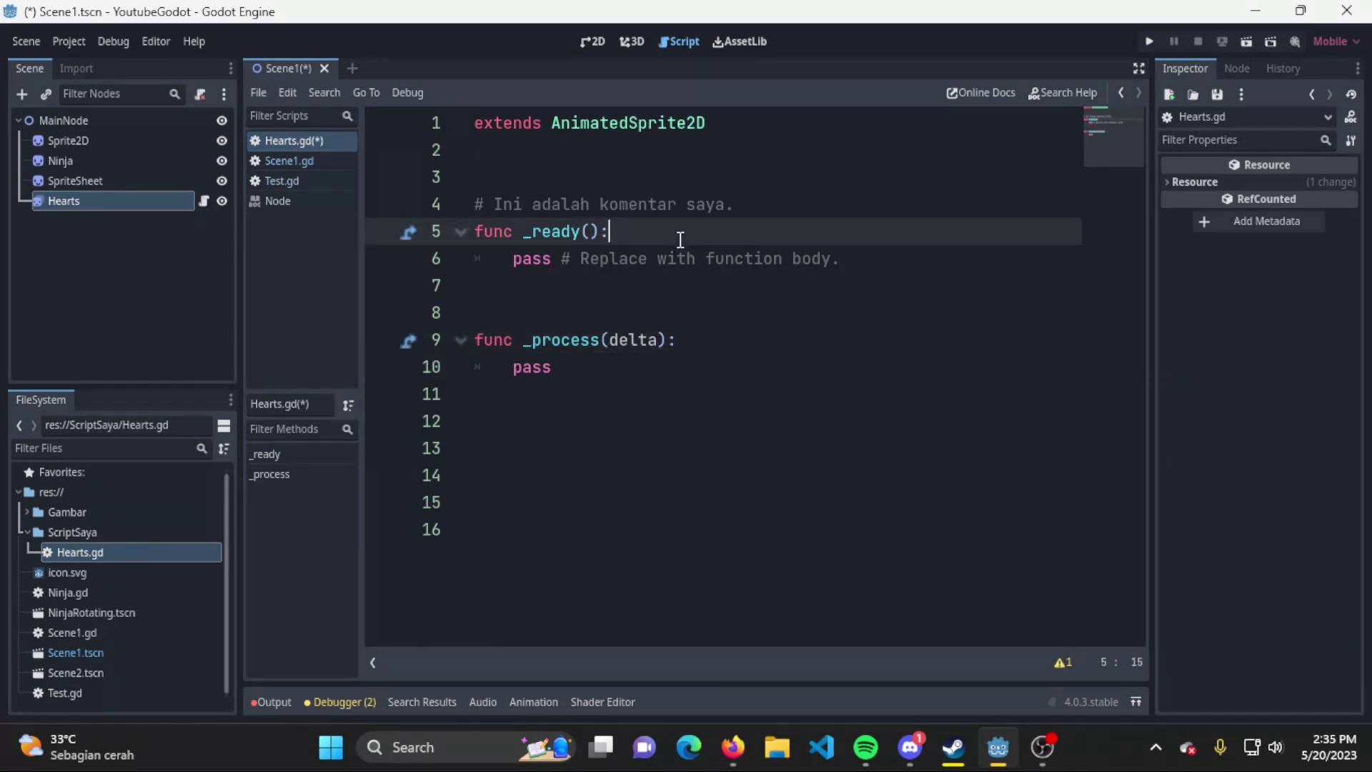
# Add print("tulisan apapun") as the first line of _ready() and save Hearts.gd
pyautogui.press('Return')
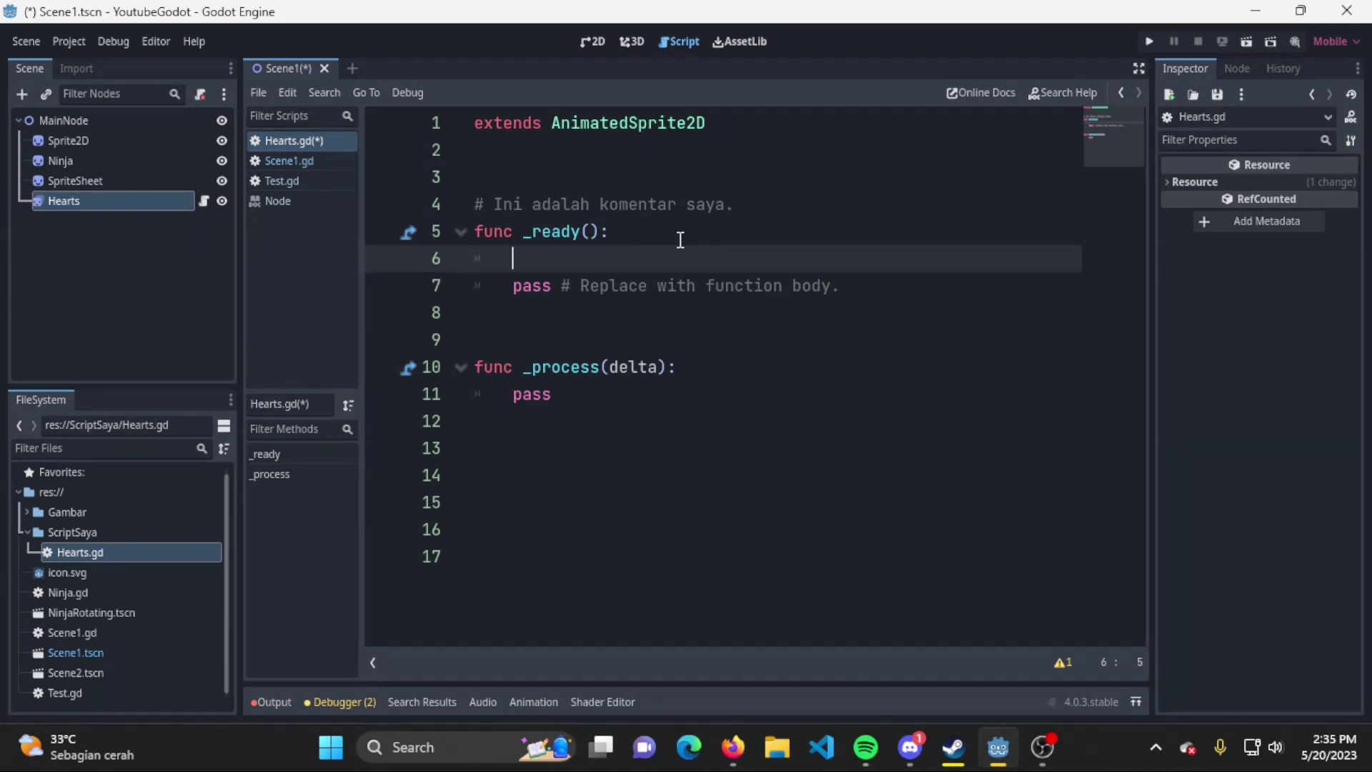
pyautogui.write('pr')
pyautogui.write('int')
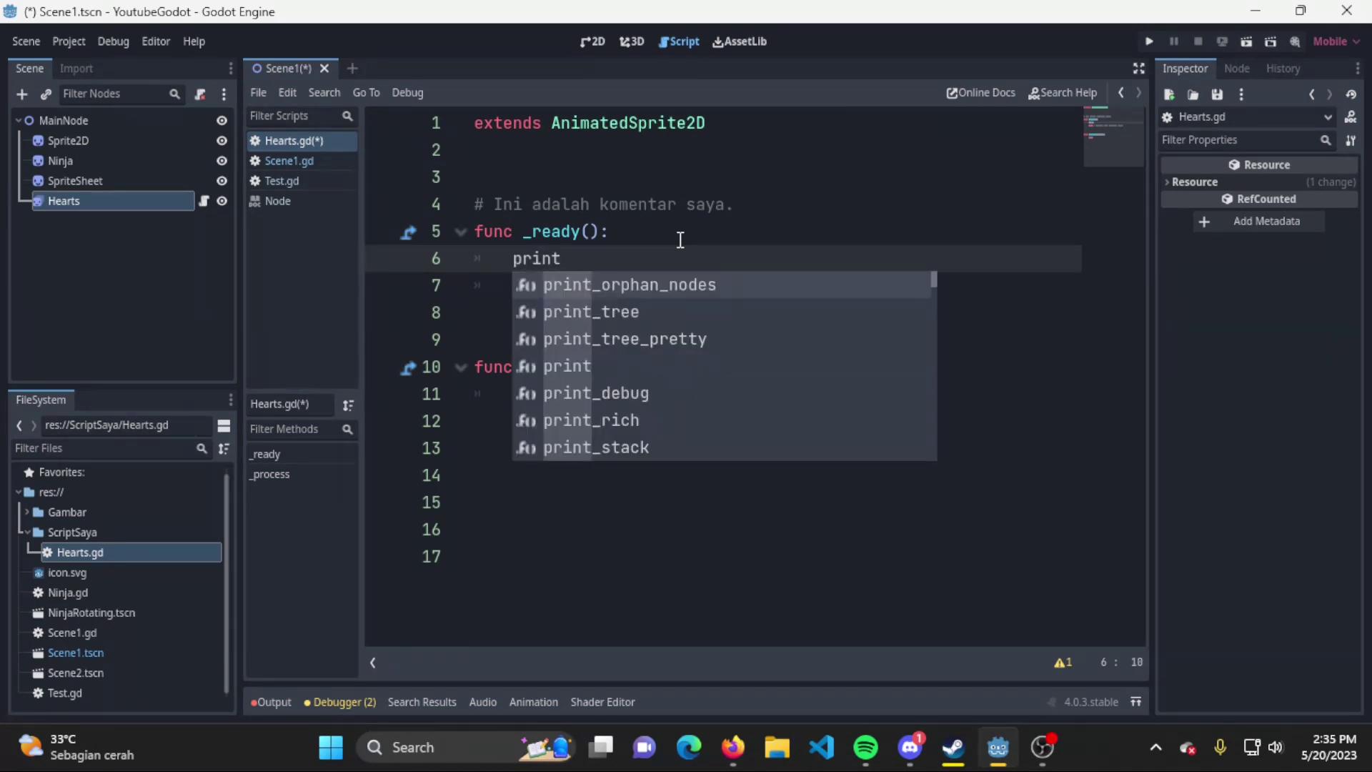
pyautogui.write('(')
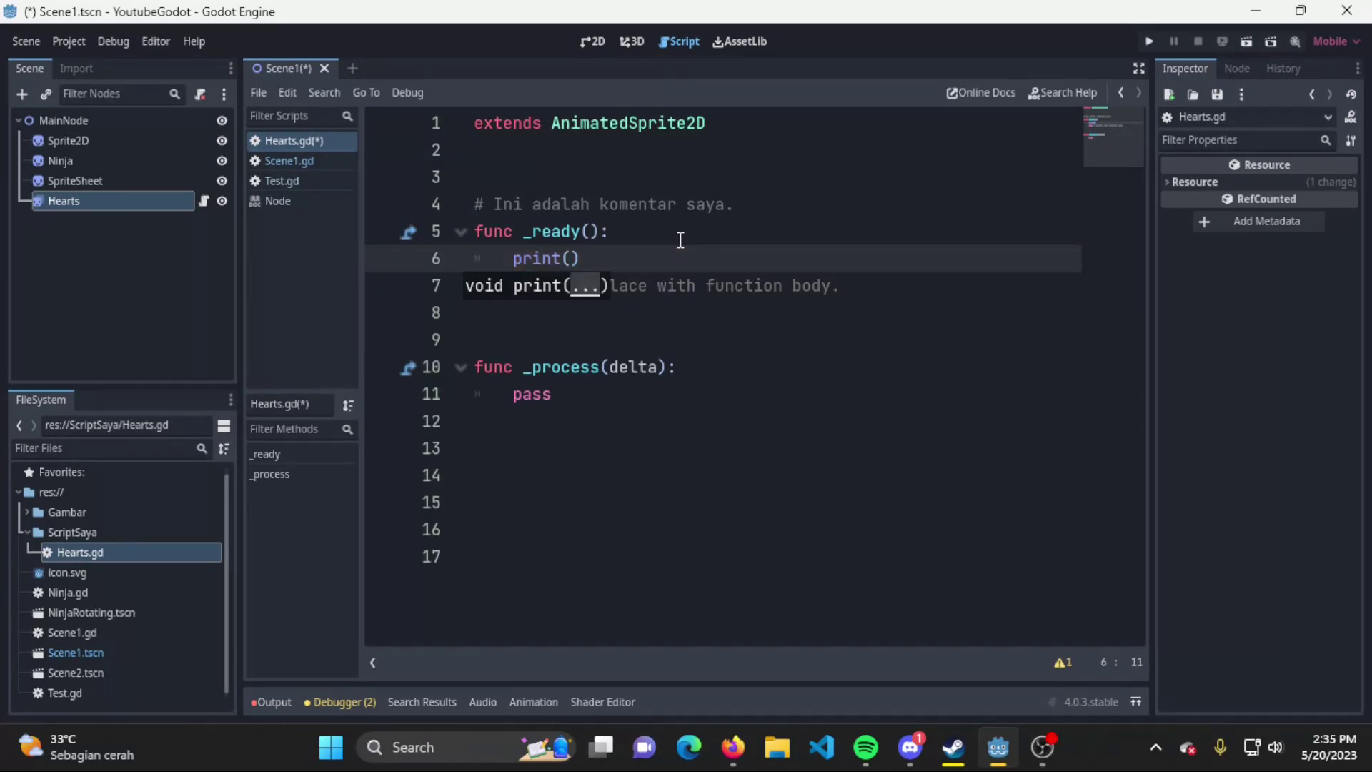
pyautogui.write('"')
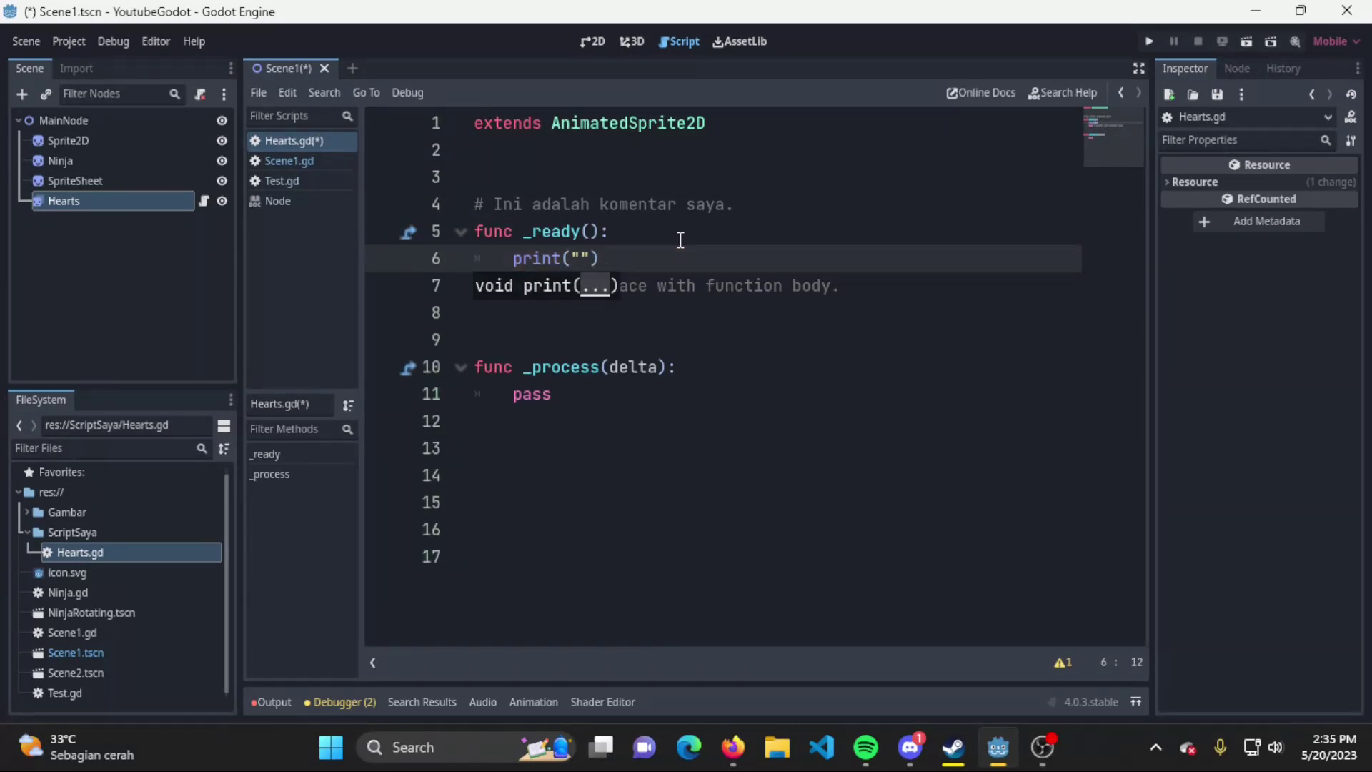
pyautogui.write('tuli')
pyautogui.write('s')
pyautogui.press('BackSpace')
pyautogui.press('BackSpace')
pyautogui.write('s')
pyautogui.press('BackSpace')
pyautogui.press('BackSpace')
pyautogui.write('li')
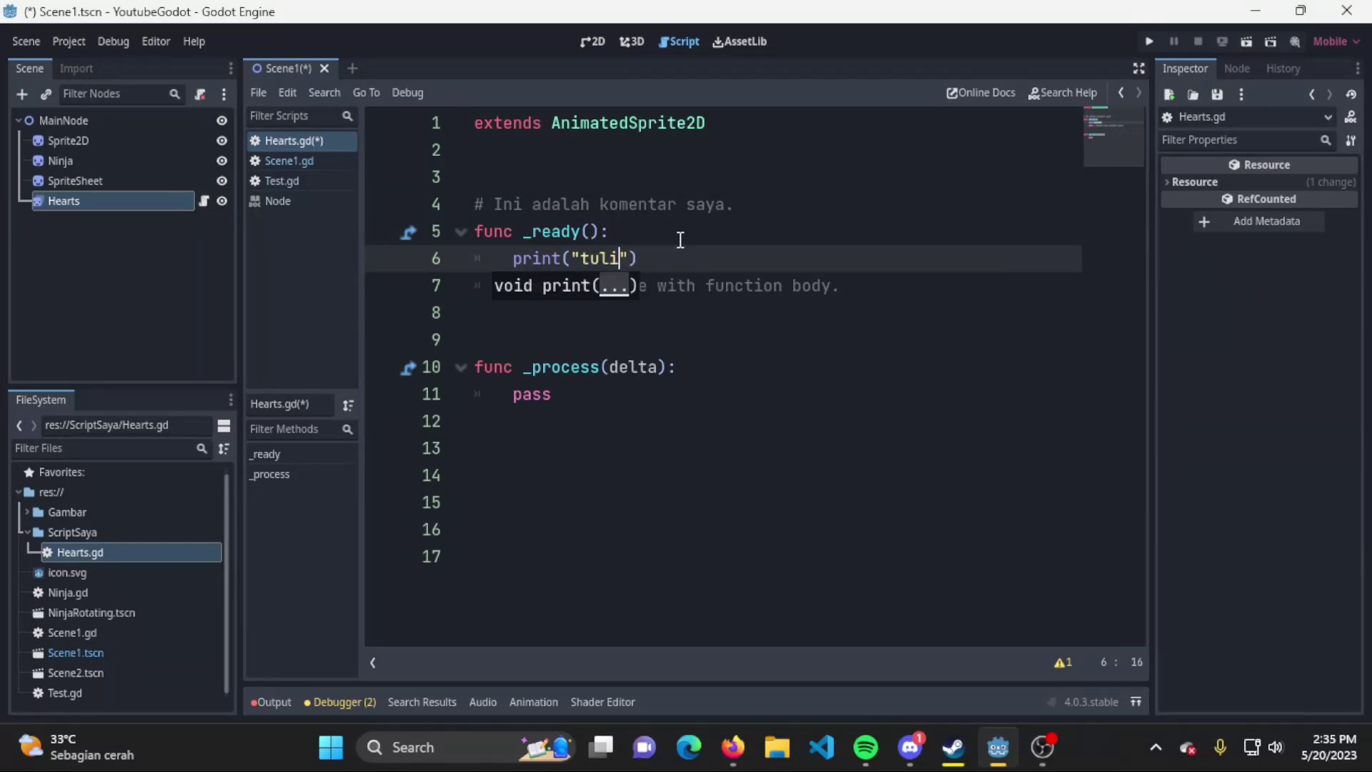
pyautogui.write('san apapun')
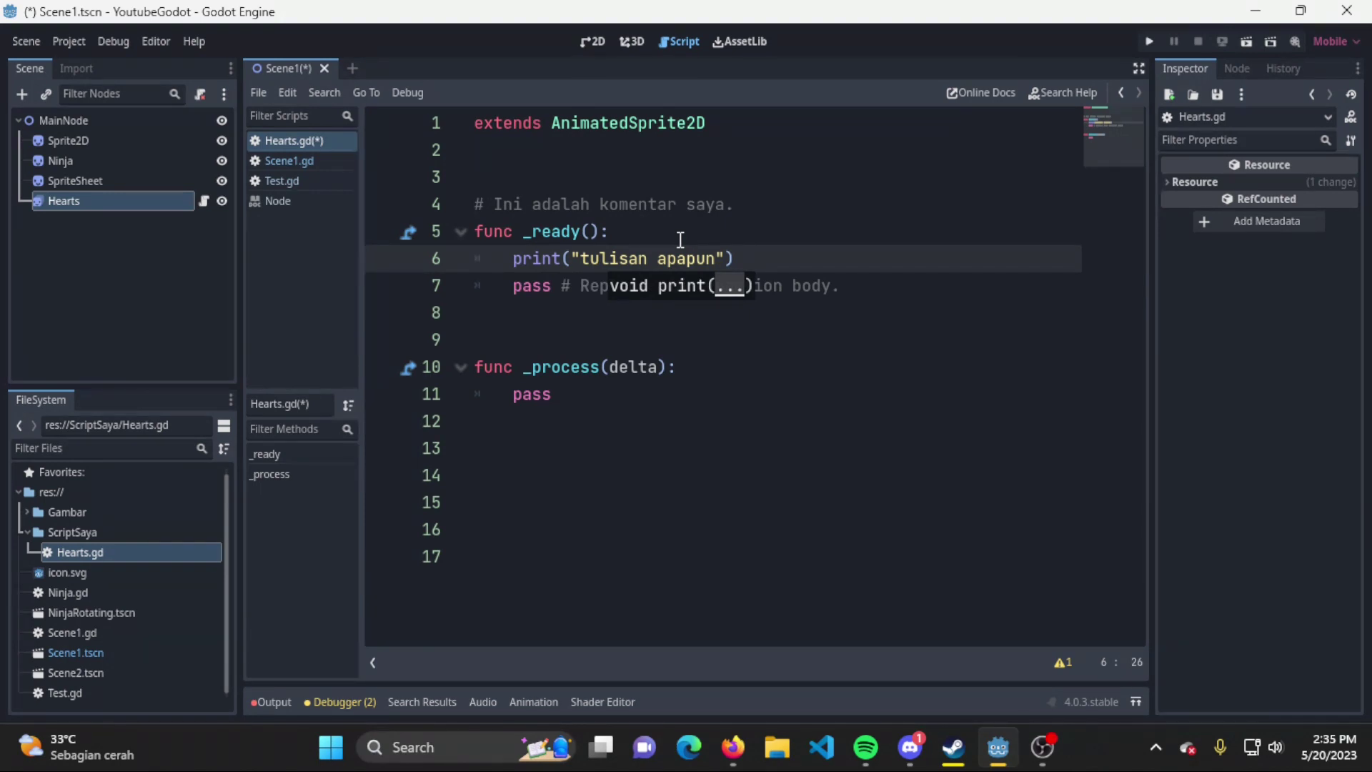
pyautogui.click(1012, 312)
pyautogui.hotkey('ctrl', 's')
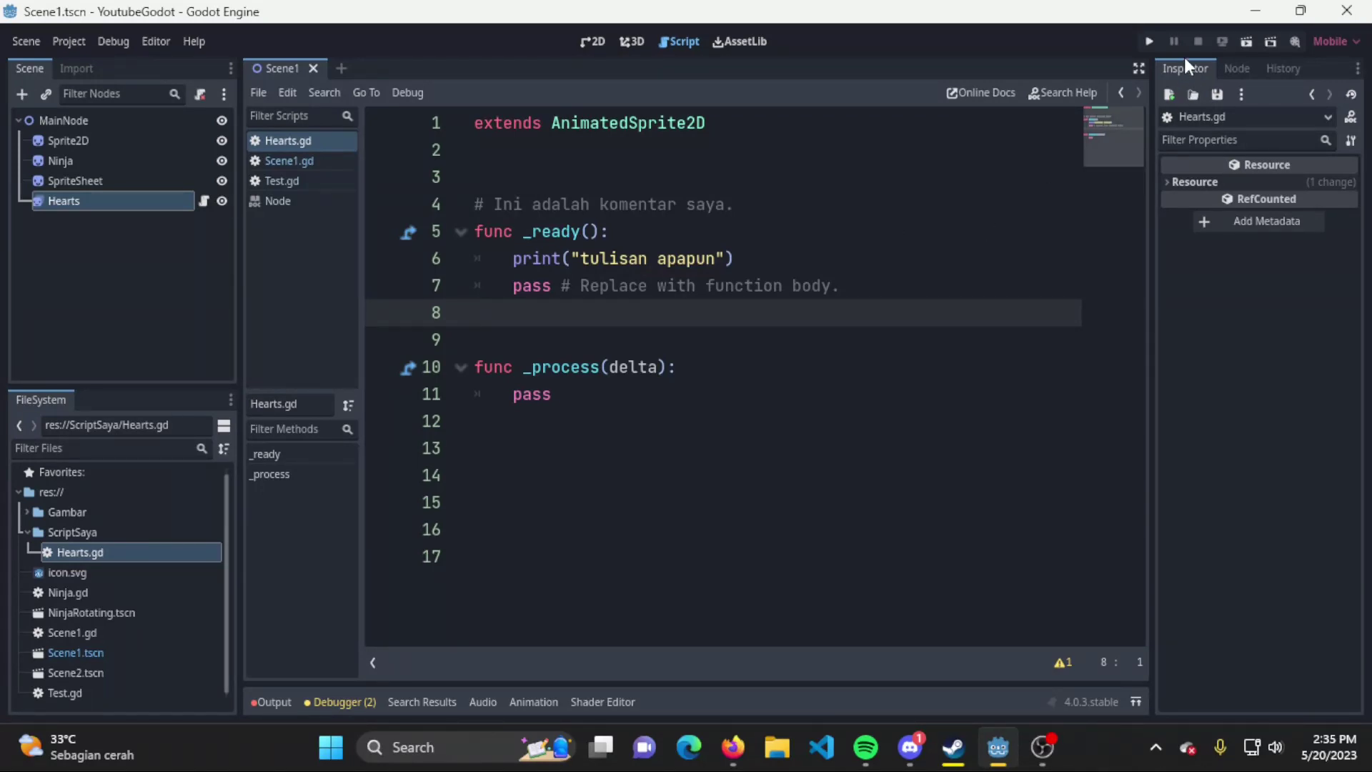
# Run the project, then close the game window once 'tulisan apapun' appears in Output
pyautogui.click(1150, 41)
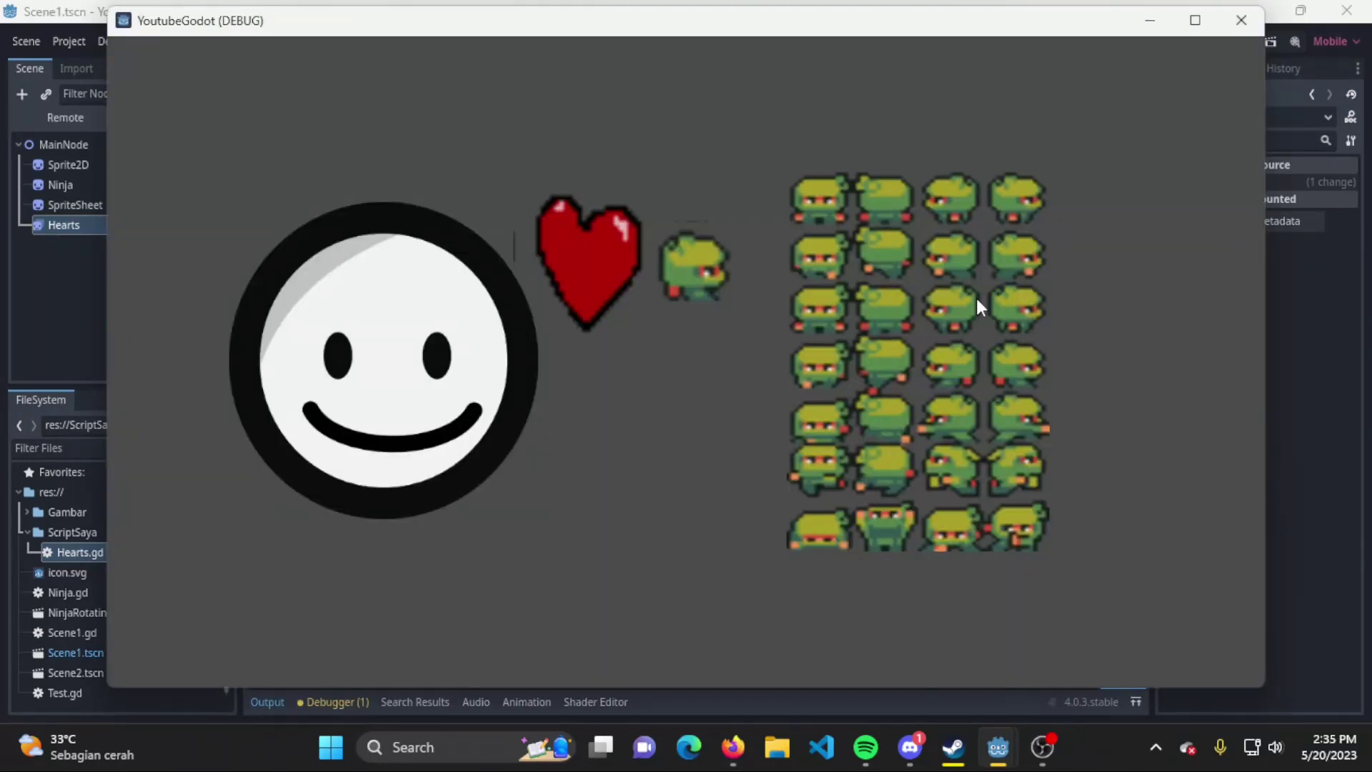
pyautogui.click(1241, 20)
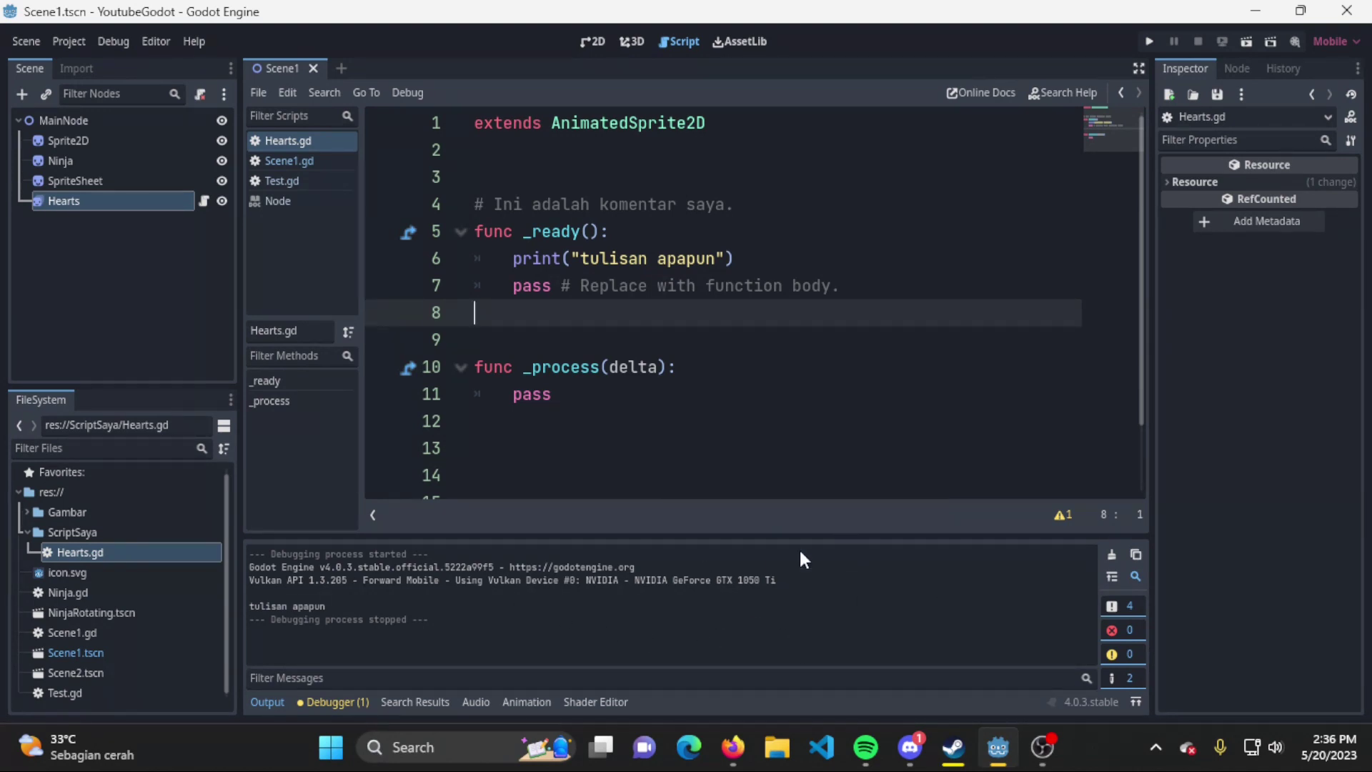
pyautogui.click(1131, 630)
pyautogui.click(1136, 606)
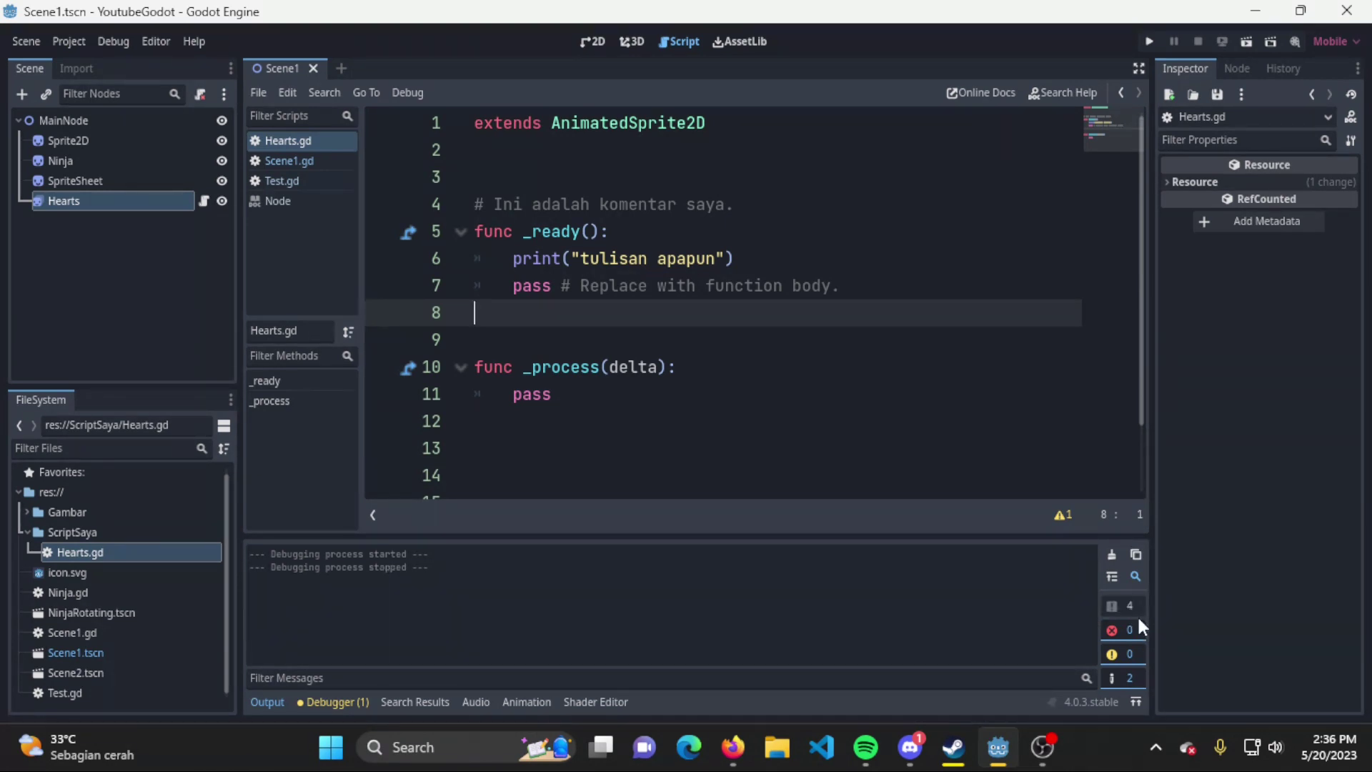
pyautogui.click(1135, 606)
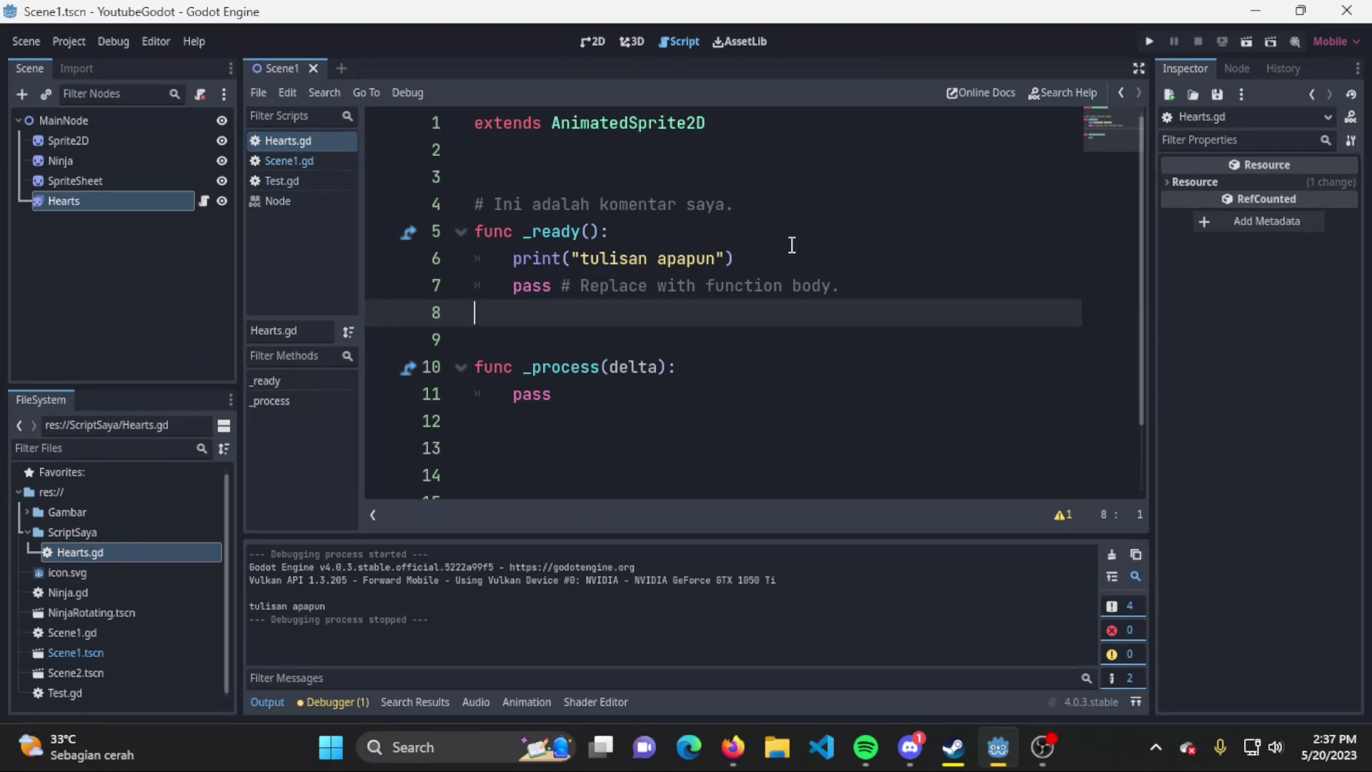
pyautogui.click(822, 259)
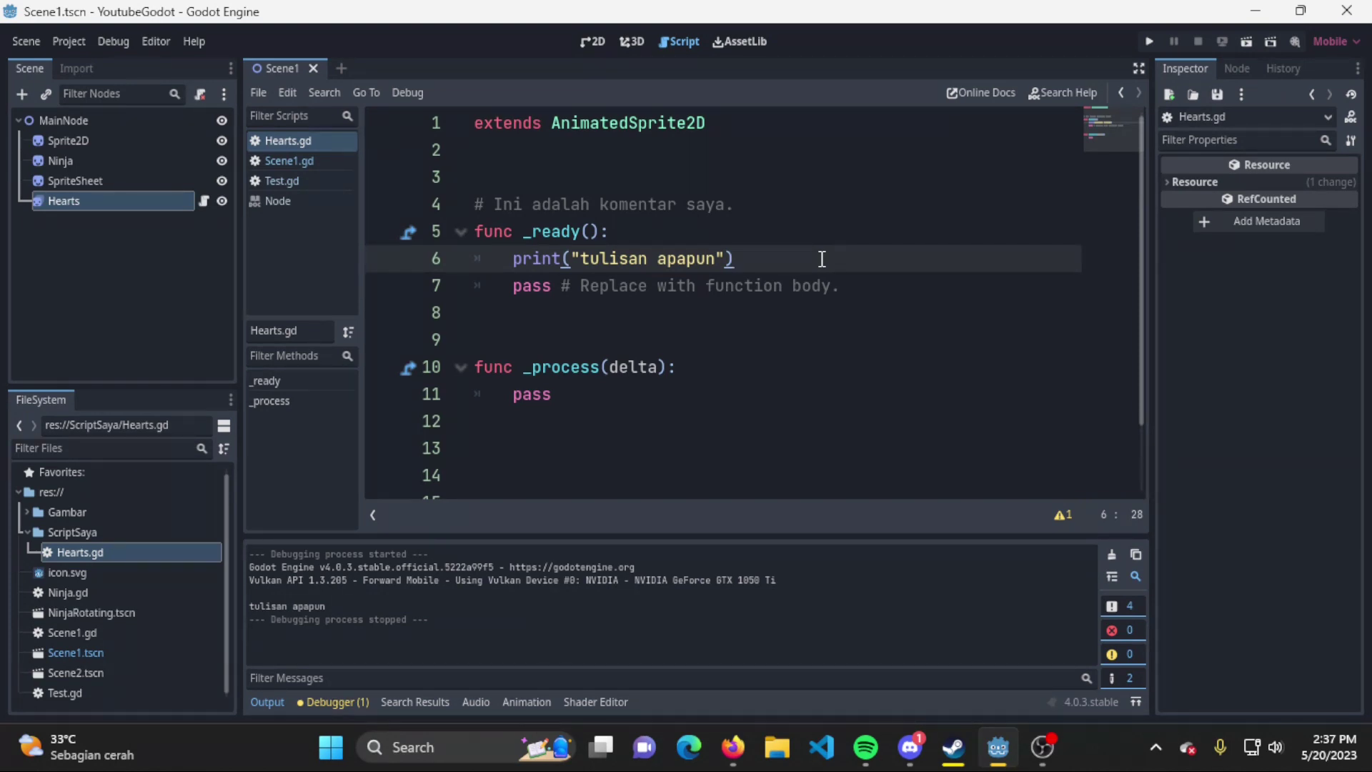
# Duplicate the print("tulisan apapun") line into three extra copies and save
pyautogui.press('Return')
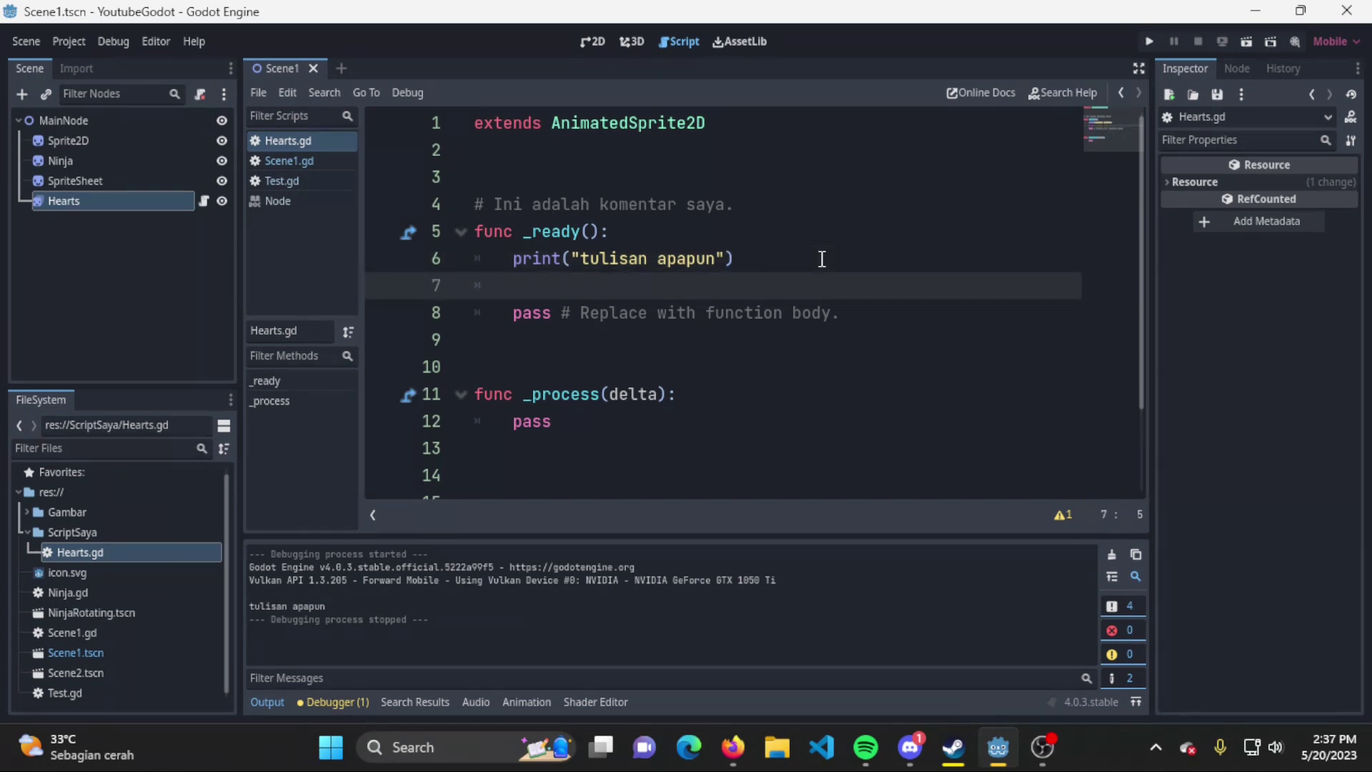
pyautogui.hotkey('shift', 'Up')
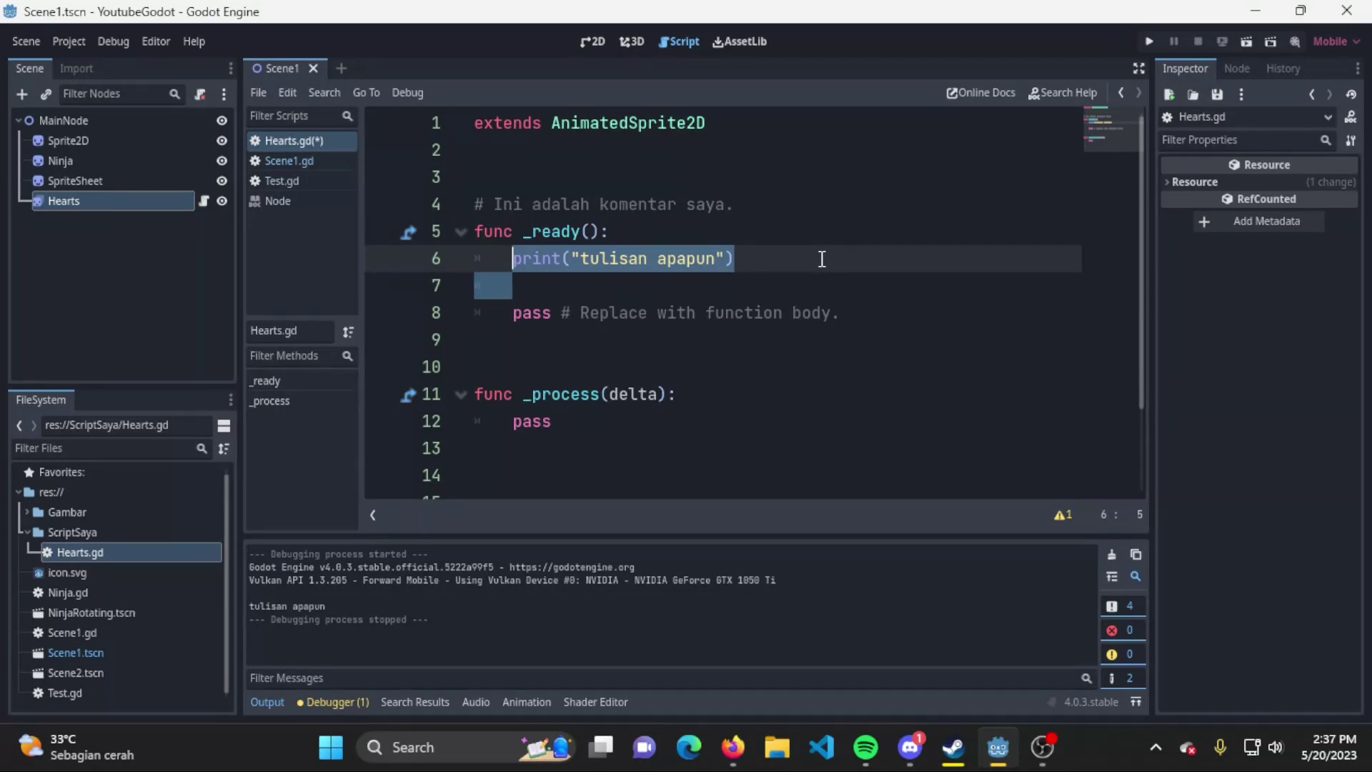
pyautogui.hotkey('ctrl', 'c')
pyautogui.hotkey('ctrl', 'v')
pyautogui.hotkey('ctrl', 'v')
pyautogui.hotkey('ctrl', 'v')
pyautogui.hotkey('ctrl', 'v')
pyautogui.press('Up')
pyautogui.press('Up')
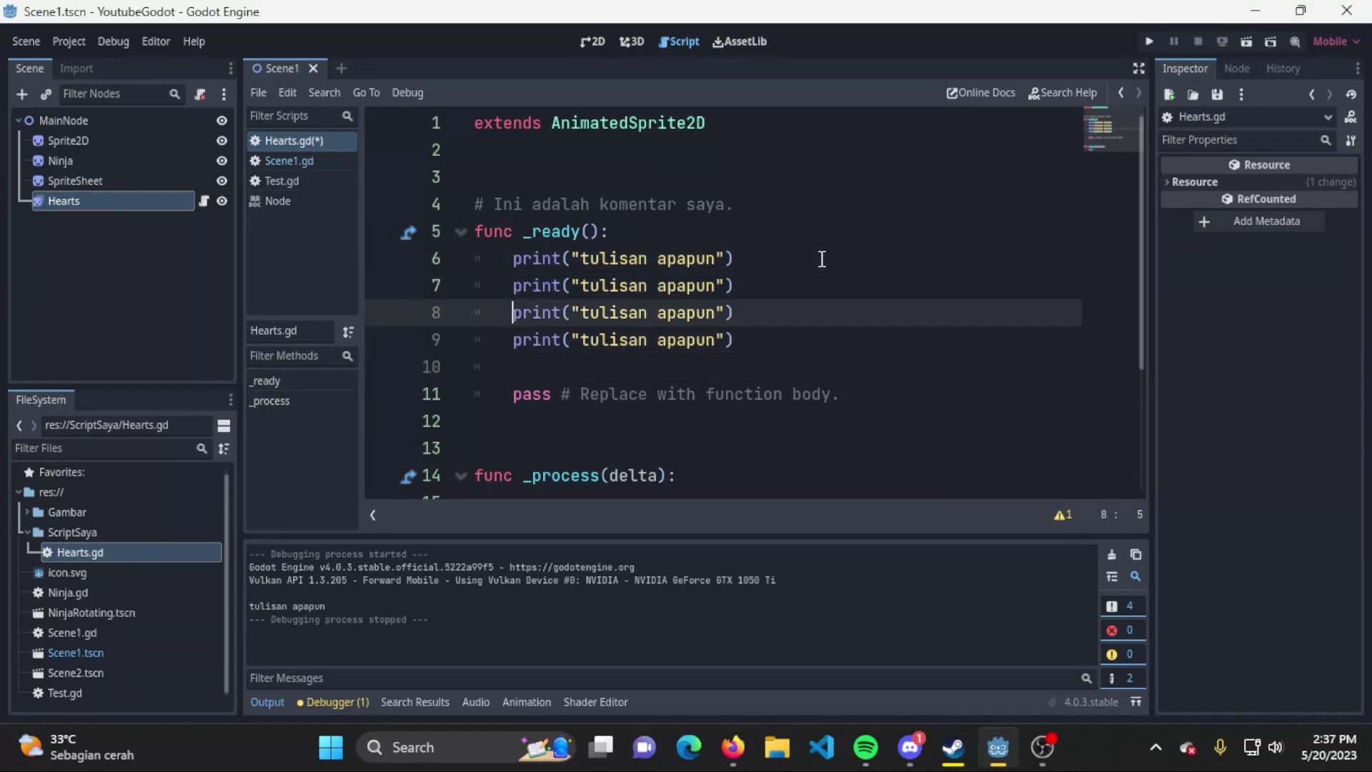
pyautogui.hotkey('ctrl', 's')
# Change the second and third print messages to 'tulisan satu' and 'tulisan dua'
pyautogui.press('Right')
pyautogui.press('Right')
pyautogui.press('Right')
pyautogui.press('Right')
pyautogui.press('Right')
pyautogui.press('Right')
pyautogui.press('Up')
pyautogui.press('Right')
pyautogui.press('Right')
pyautogui.press('Right')
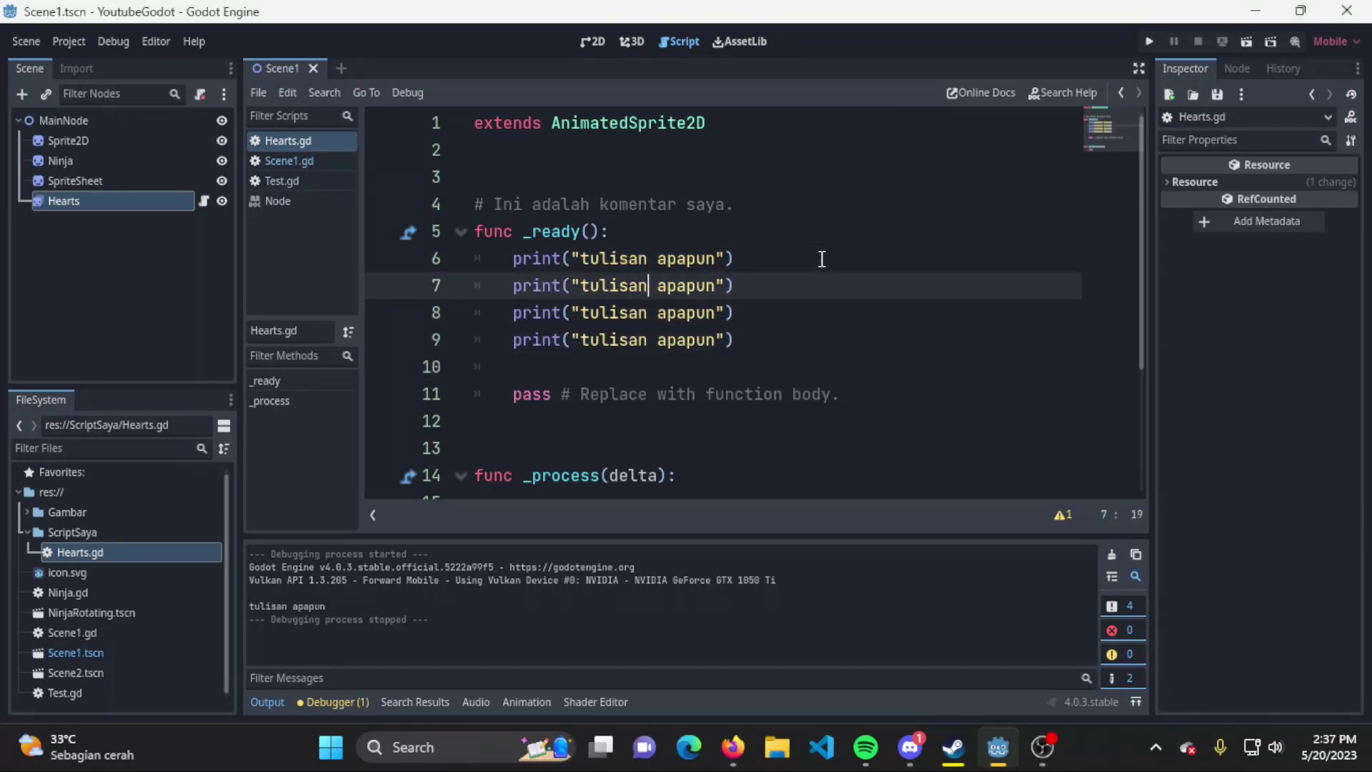
pyautogui.hotkey('ctrl', 'Right')
pyautogui.hotkey('ctrl', 'shift', 'Left')
pyautogui.write('satu')
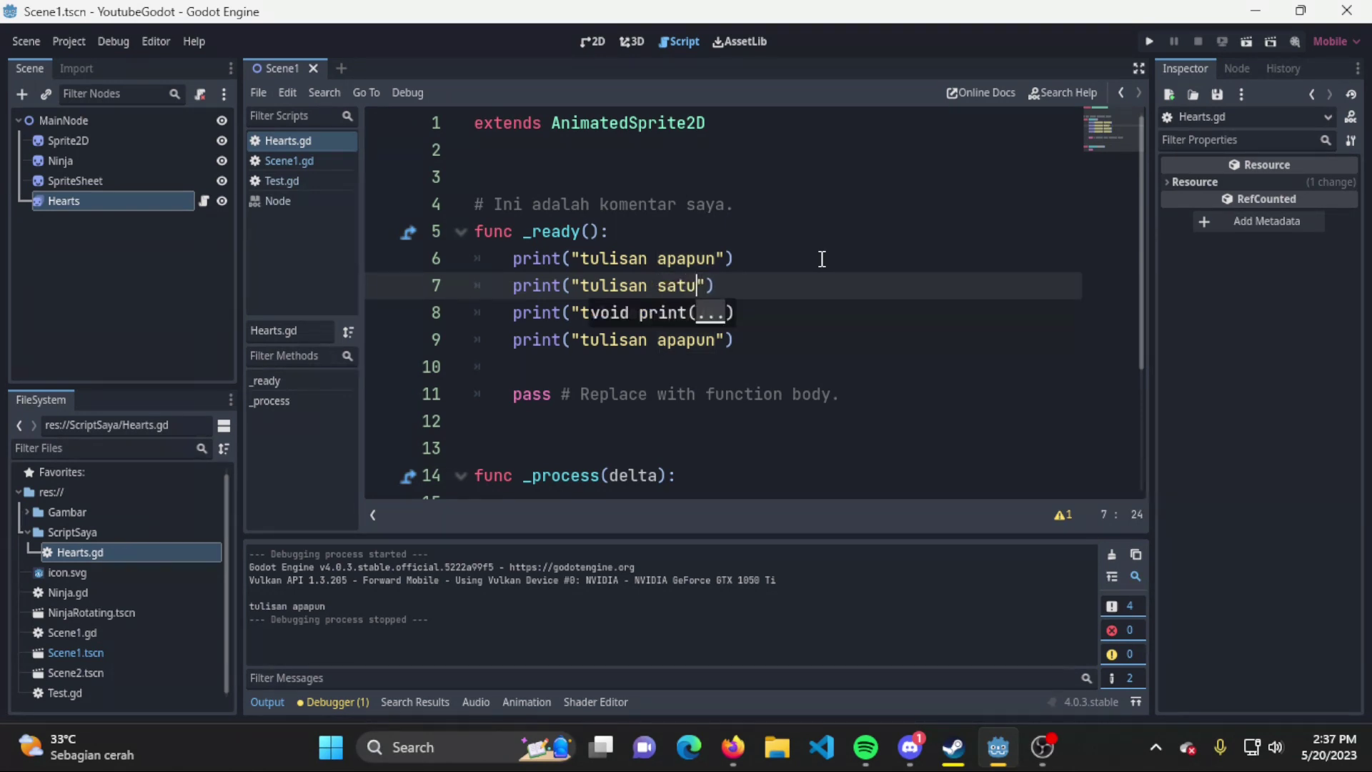
pyautogui.press('Down')
pyautogui.press('Right')
pyautogui.press('Right')
pyautogui.hotkey('ctrl', 'shift', 'Left')
pyautogui.write('dua')
# Change the fourth print message to 'tulisan tiga' and run the project
pyautogui.press('Down')
pyautogui.press('Right')
pyautogui.press('Right')
pyautogui.press('Right')
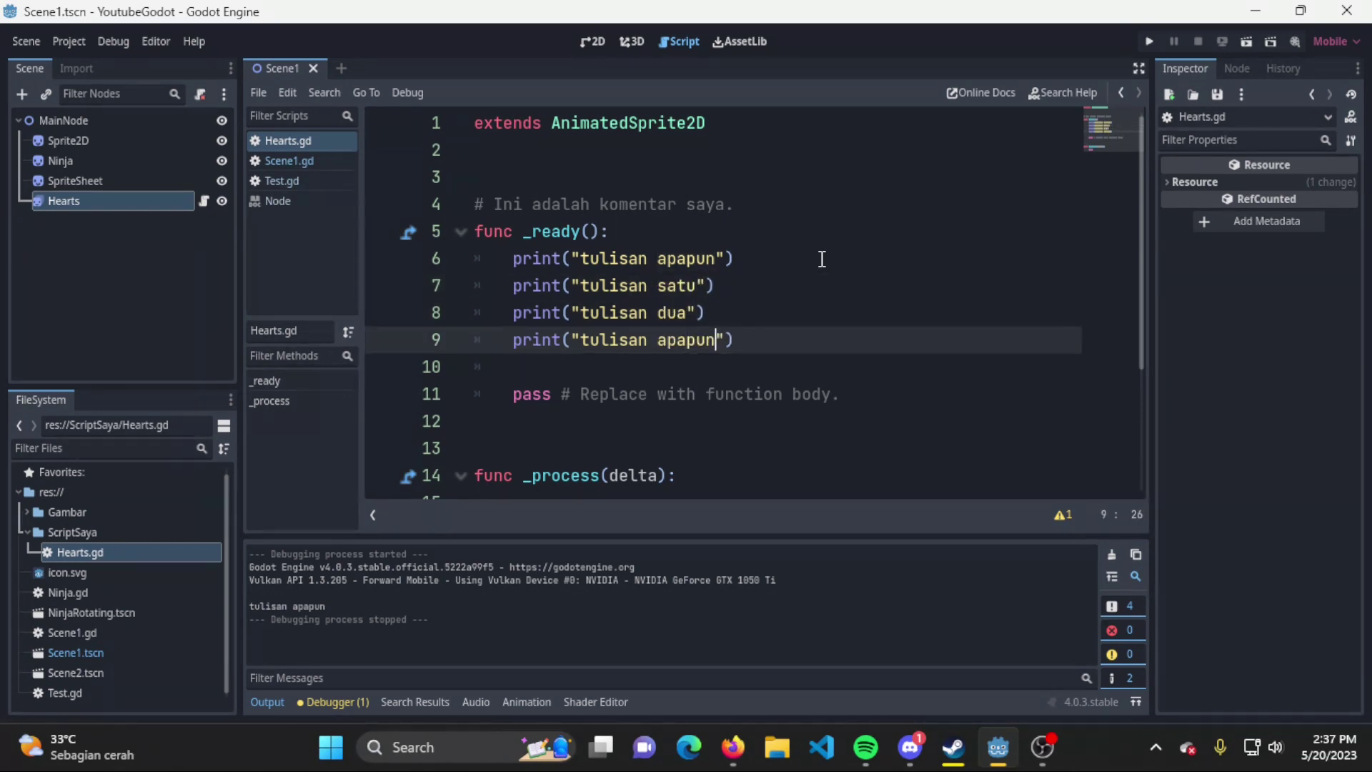
pyautogui.hotkey('ctrl', 'shift', 'Left')
pyautogui.write('t')
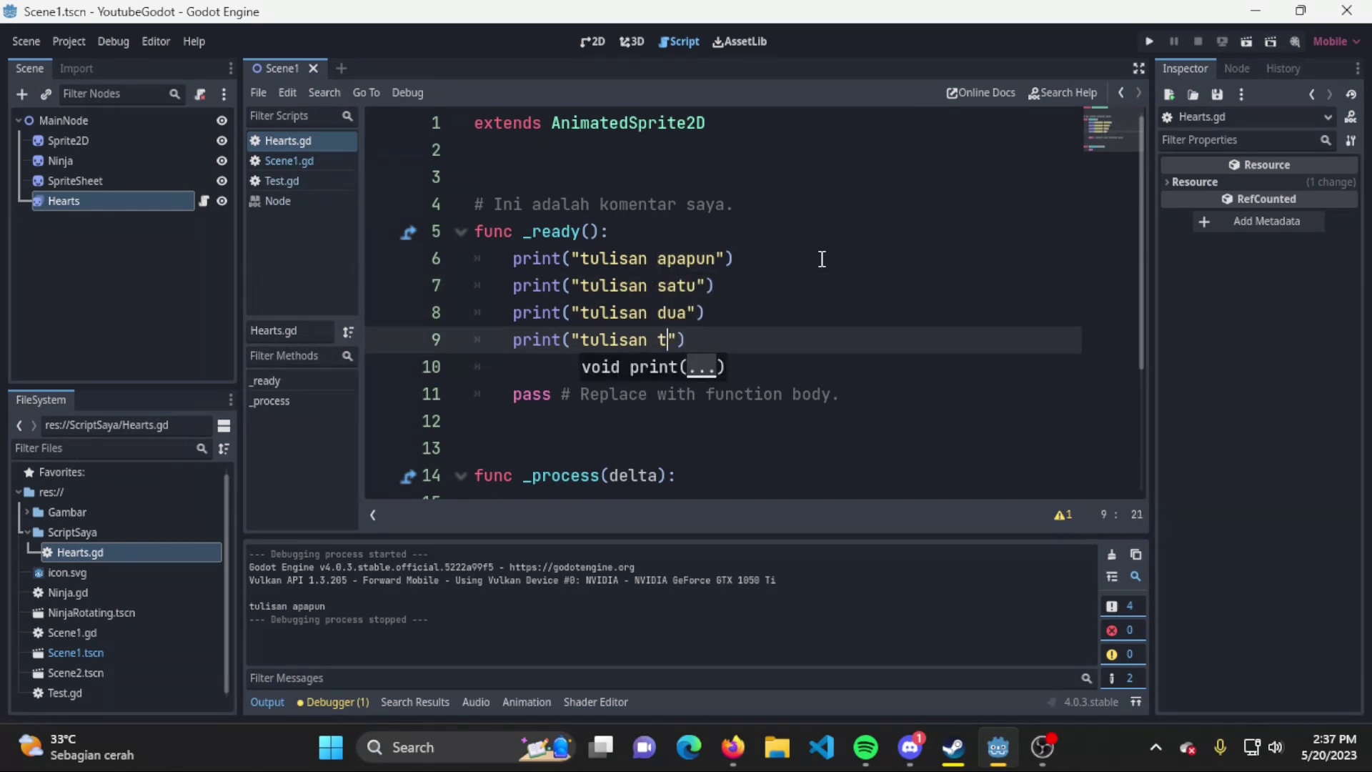
pyautogui.write('iga')
pyautogui.click(866, 275)
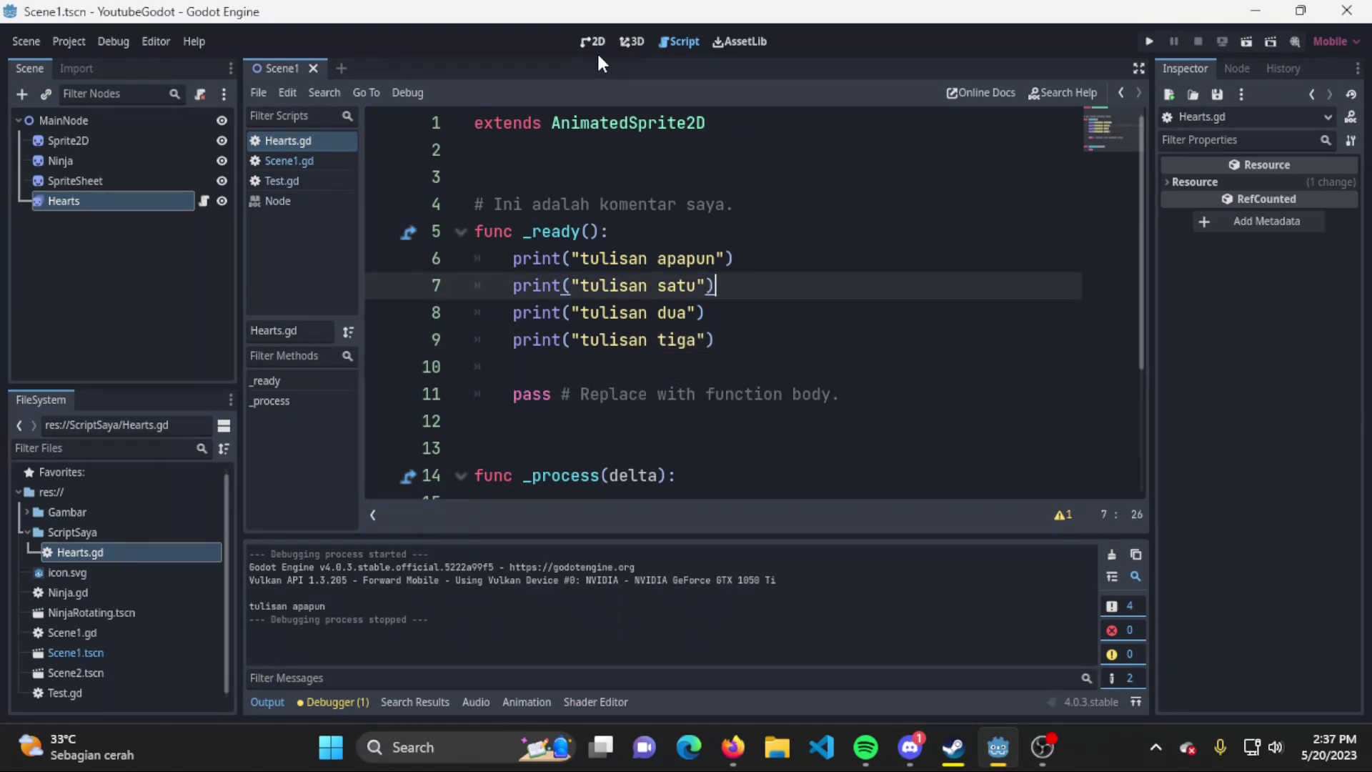
pyautogui.click(1150, 41)
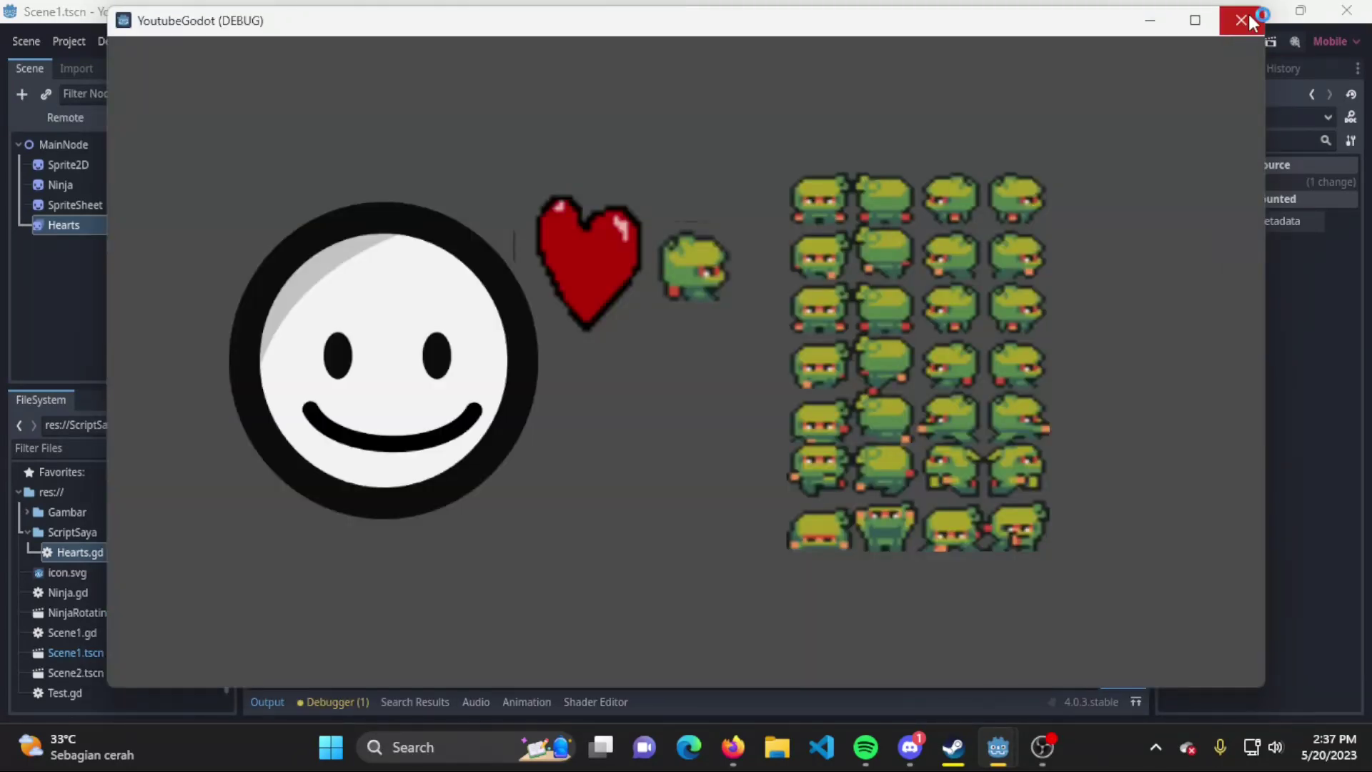
# Close the game window to stop the run and review the four printed lines
pyautogui.click(1241, 19)
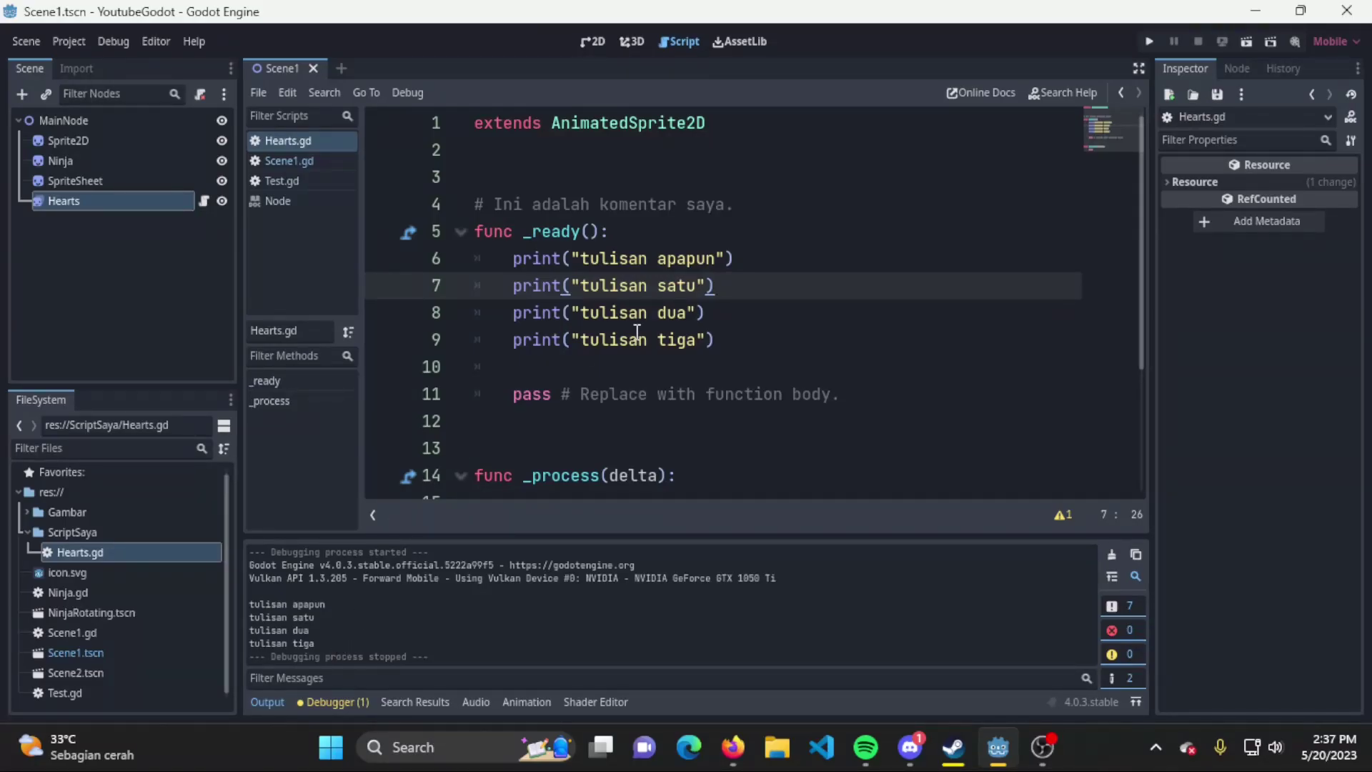
pyautogui.click(691, 260)
pyautogui.click(690, 312)
pyautogui.click(686, 363)
# Select the leading tab indent of the first print line on line 6
pyautogui.click(755, 333)
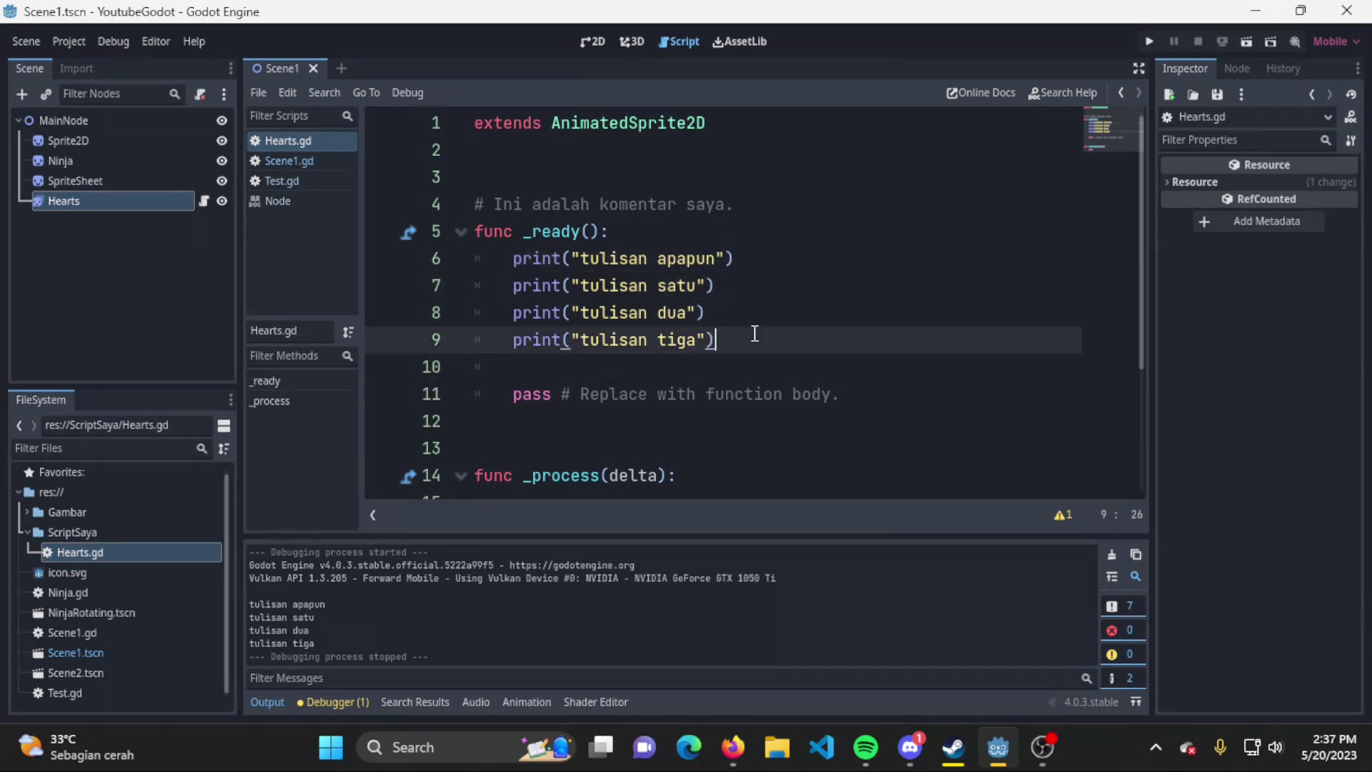
pyautogui.click(756, 259)
pyautogui.click(732, 357)
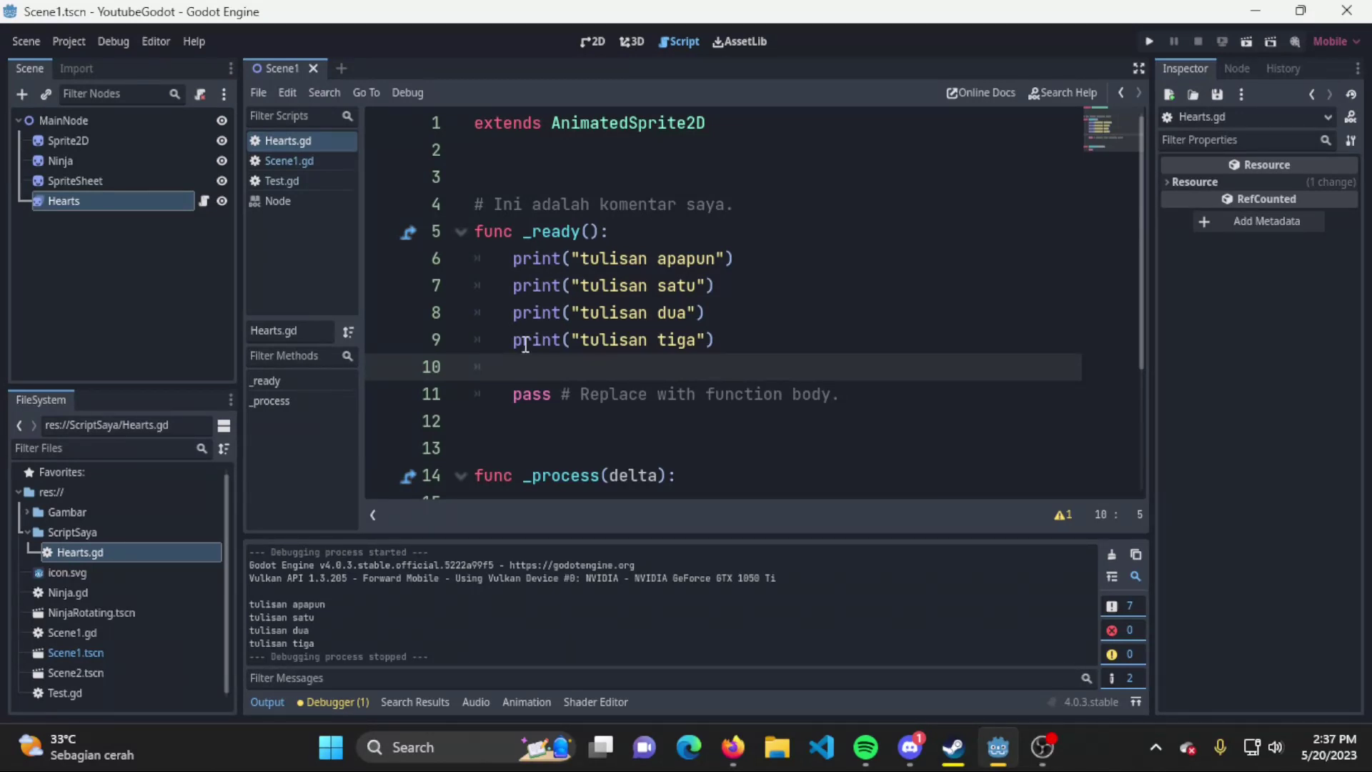
pyautogui.moveTo(511, 258); pyautogui.dragTo(476, 257)
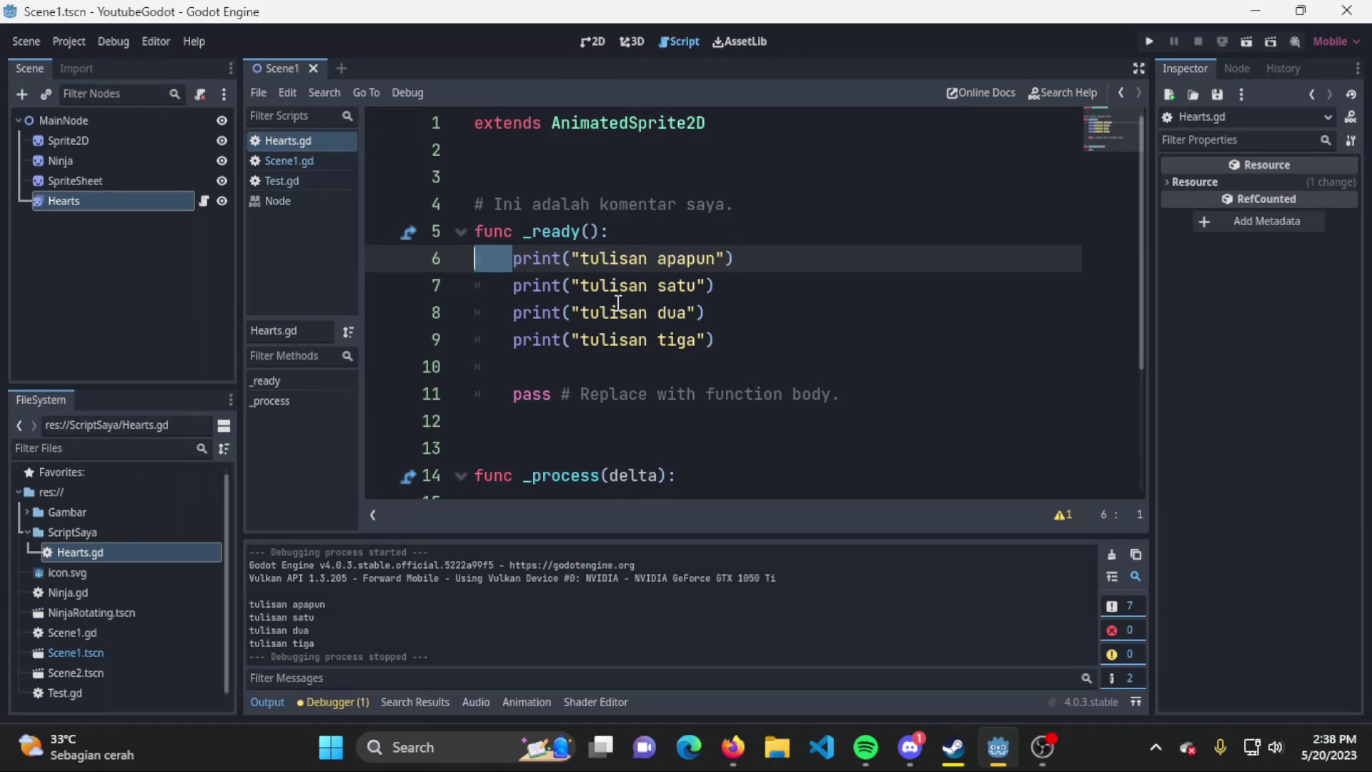
# Remove the first print line's indent to trigger the 'Expected indented block' error
pyautogui.press('BackSpace')
pyautogui.press('Down')
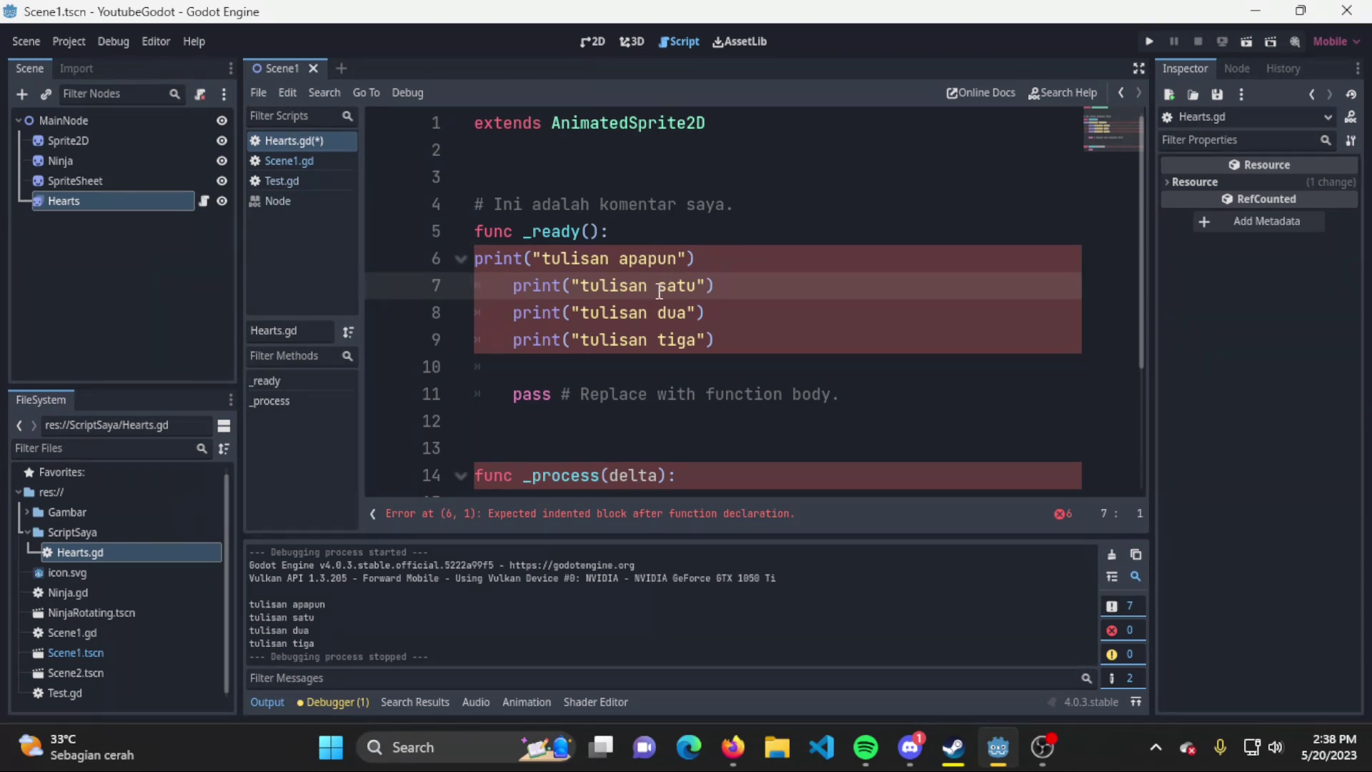
pyautogui.moveTo(656, 259); pyautogui.dragTo(477, 259)
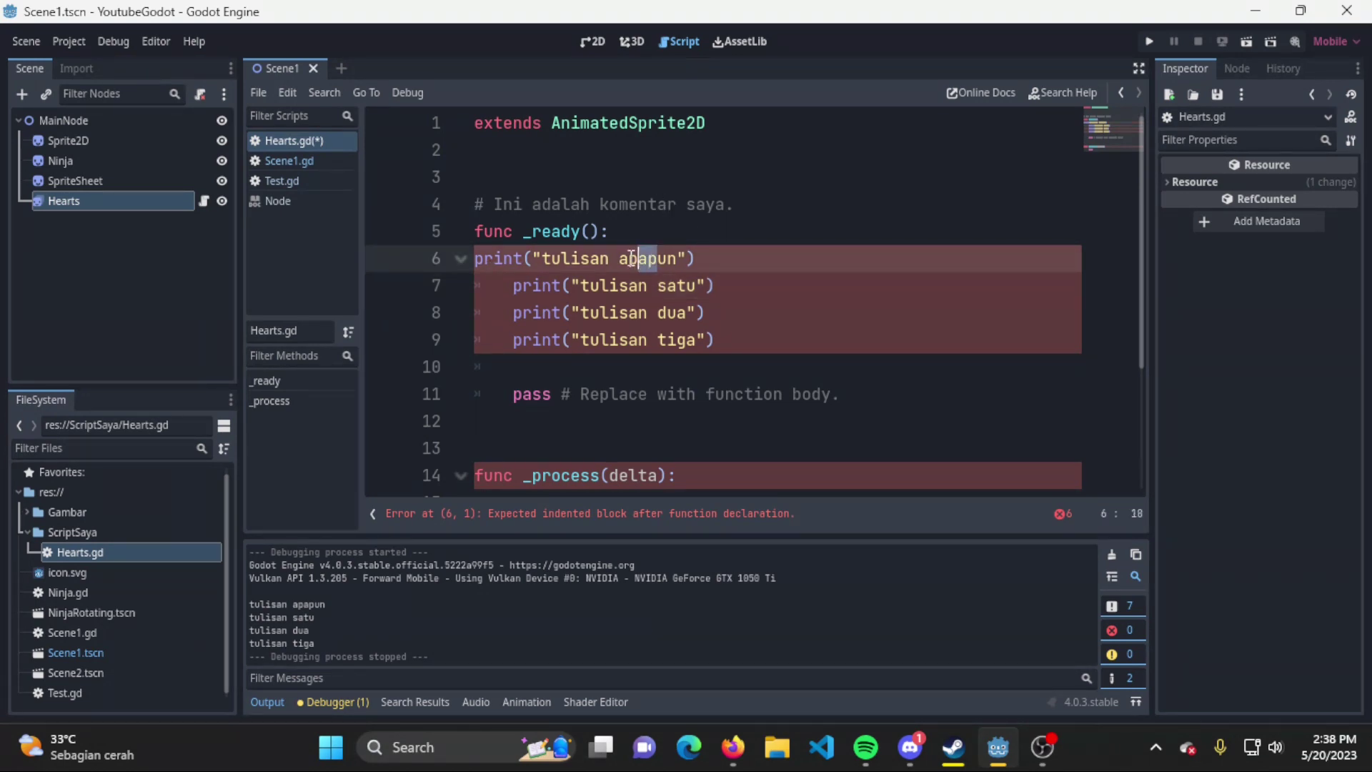
pyautogui.moveTo(714, 259); pyautogui.dragTo(472, 271)
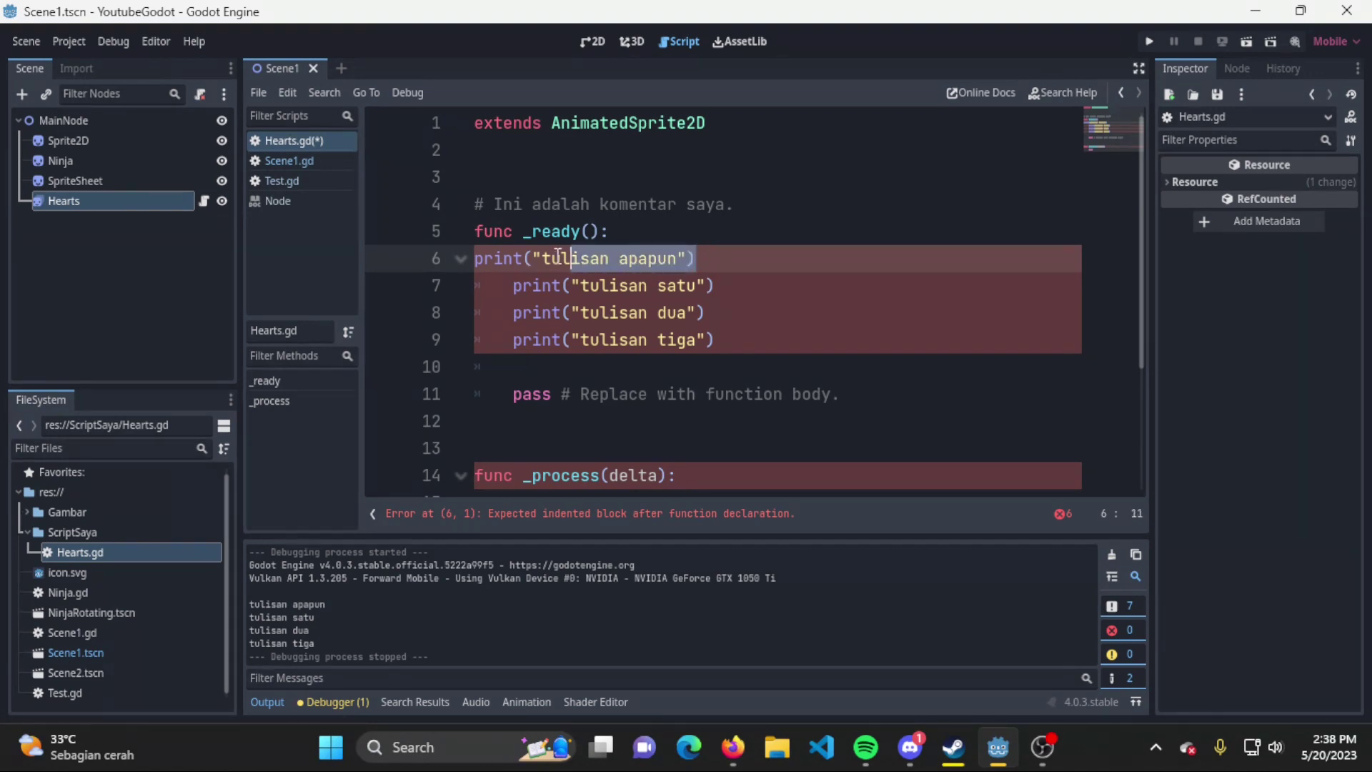
pyautogui.click(492, 286)
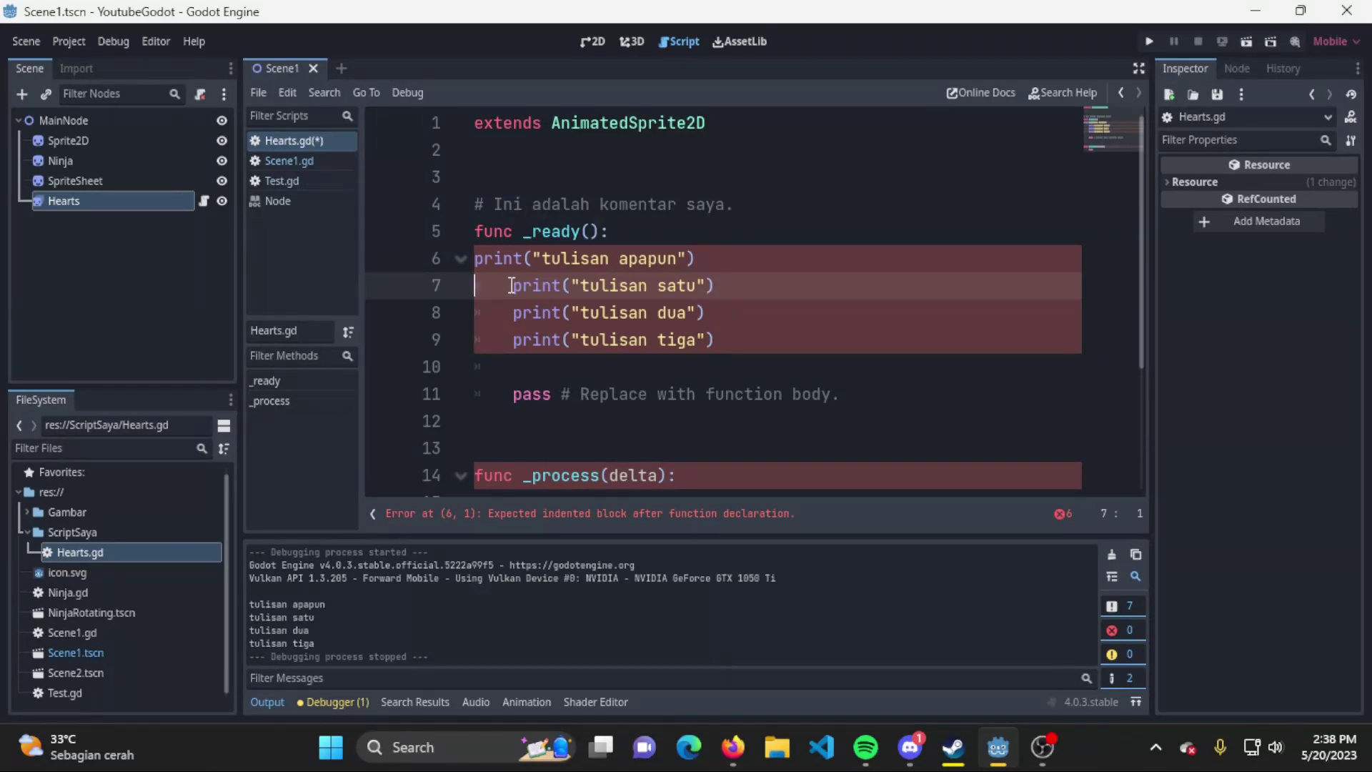
pyautogui.scroll(-1, 613, 408)
# Re-indent the first print line under _ready() with Tab and save the script
pyautogui.click(601, 395)
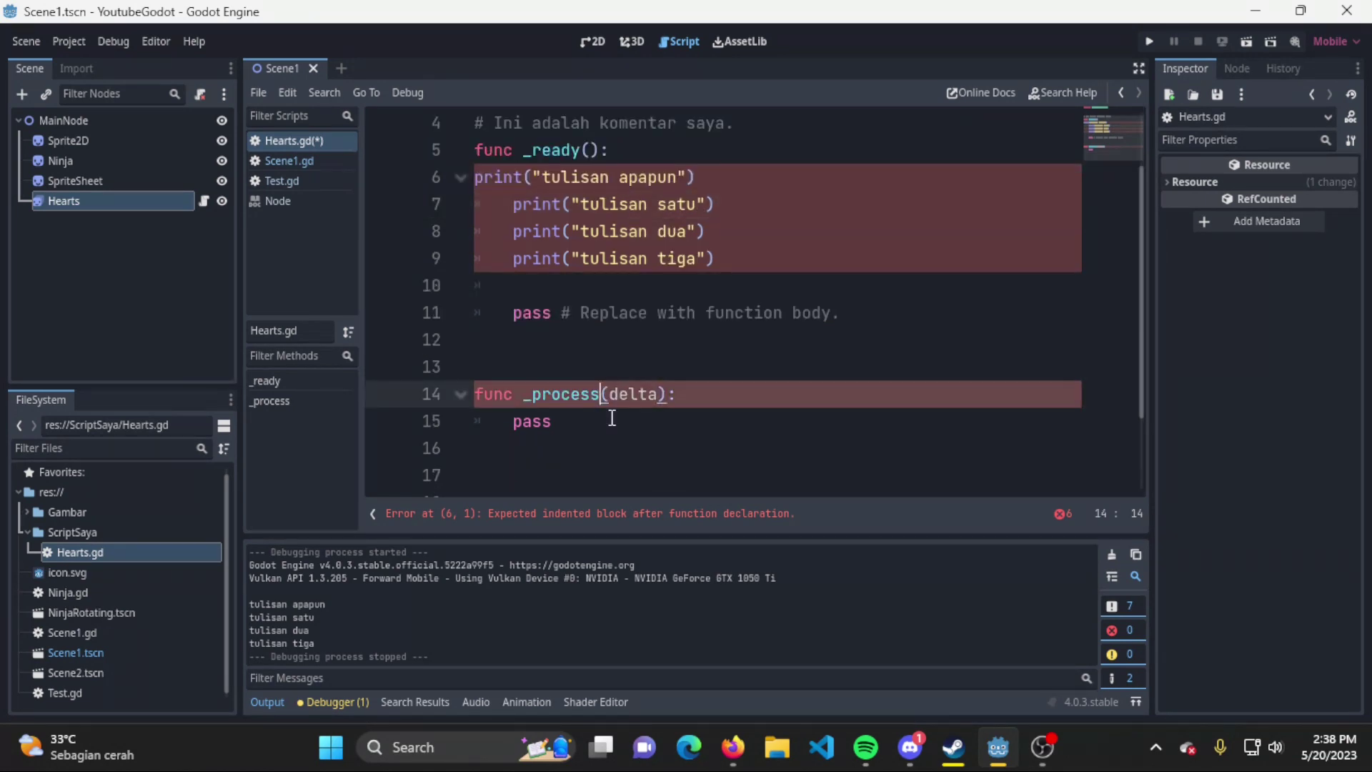
pyautogui.scroll(1, 661, 318)
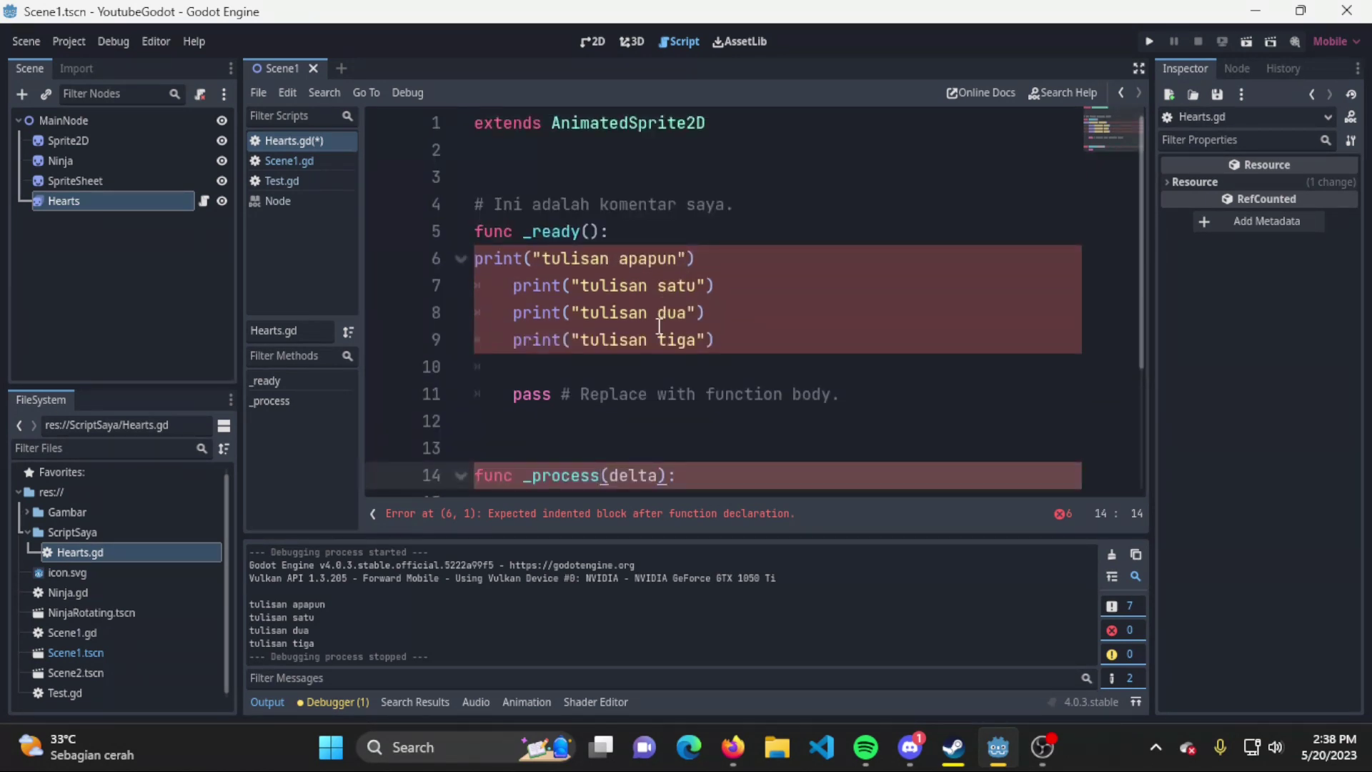
pyautogui.click(485, 266)
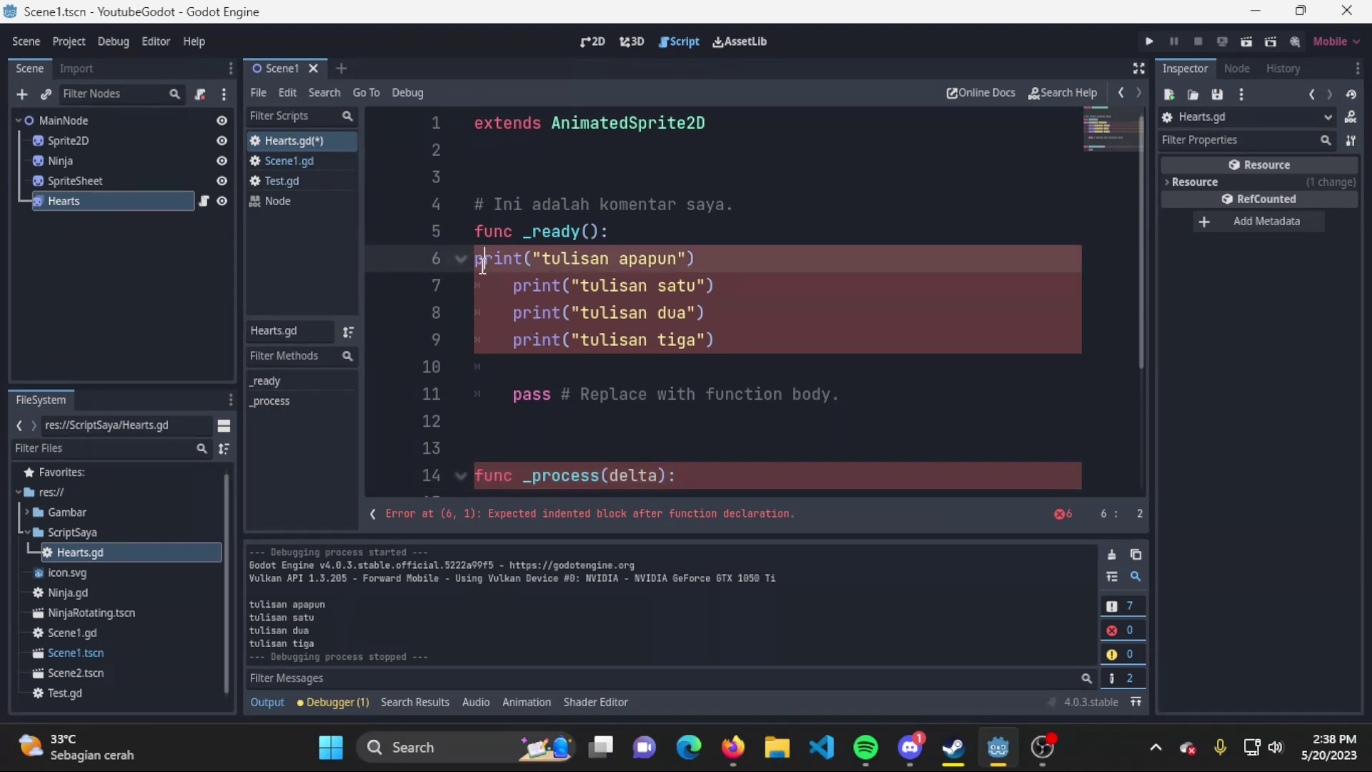
pyautogui.press('Left')
pyautogui.press('Tab')
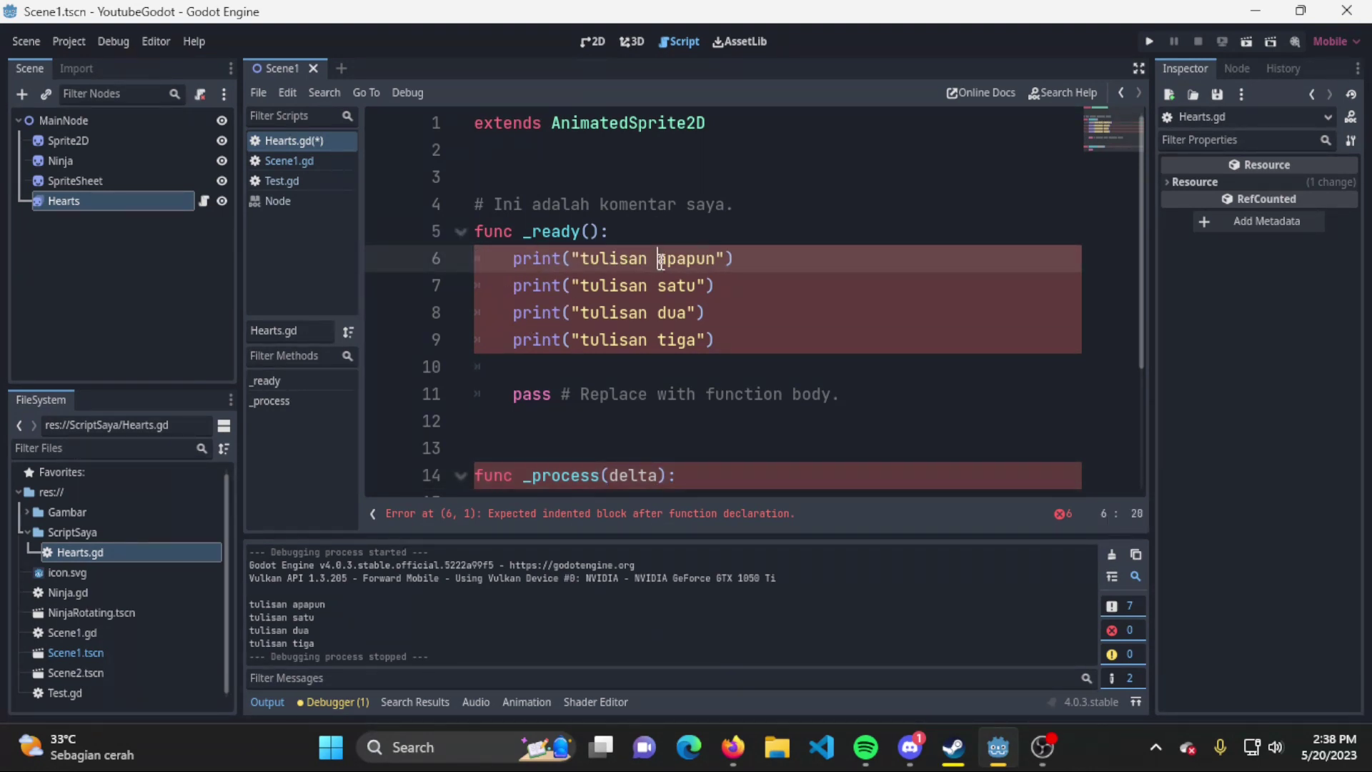
pyautogui.hotkey('ctrl', 's')
pyautogui.click(540, 233)
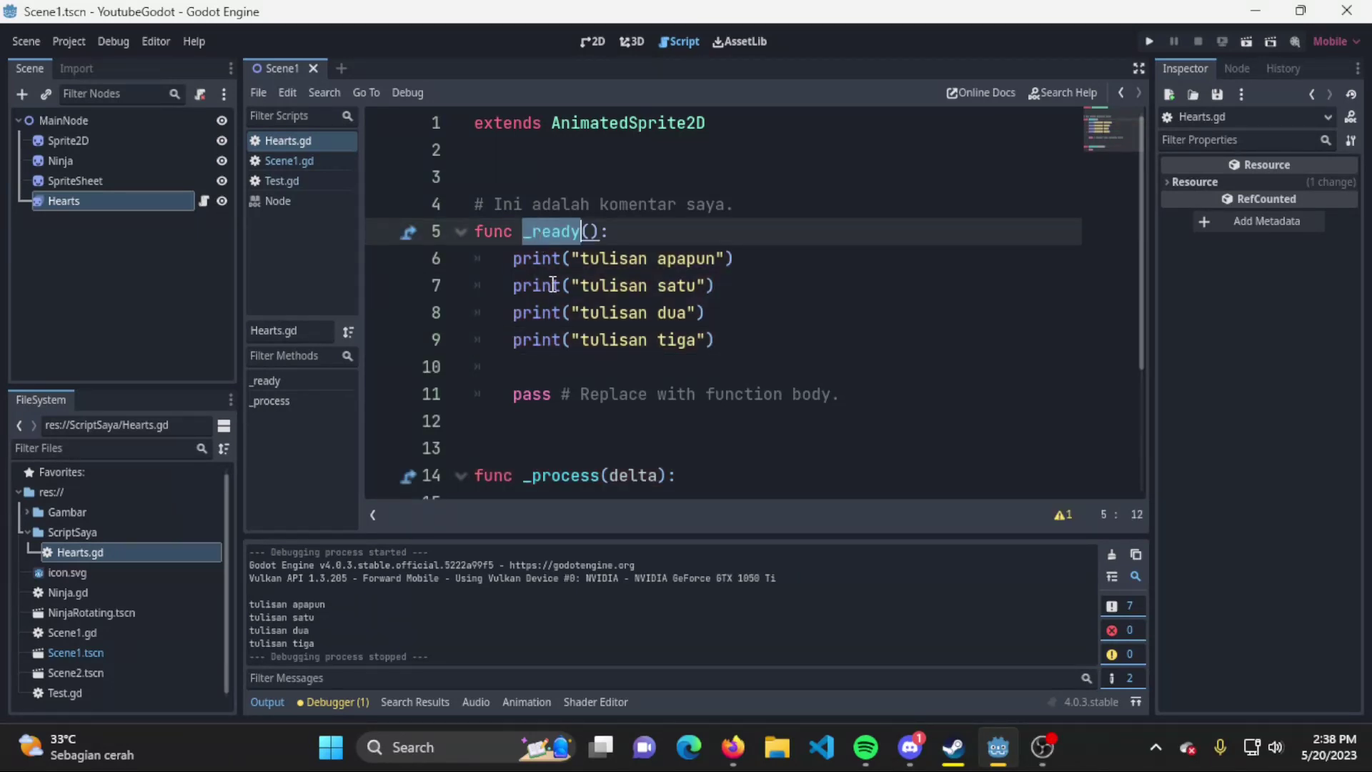
# Highlight the func _ready() declaration and its four print lines in the editor
pyautogui.moveTo(608, 232); pyautogui.dragTo(465, 236)
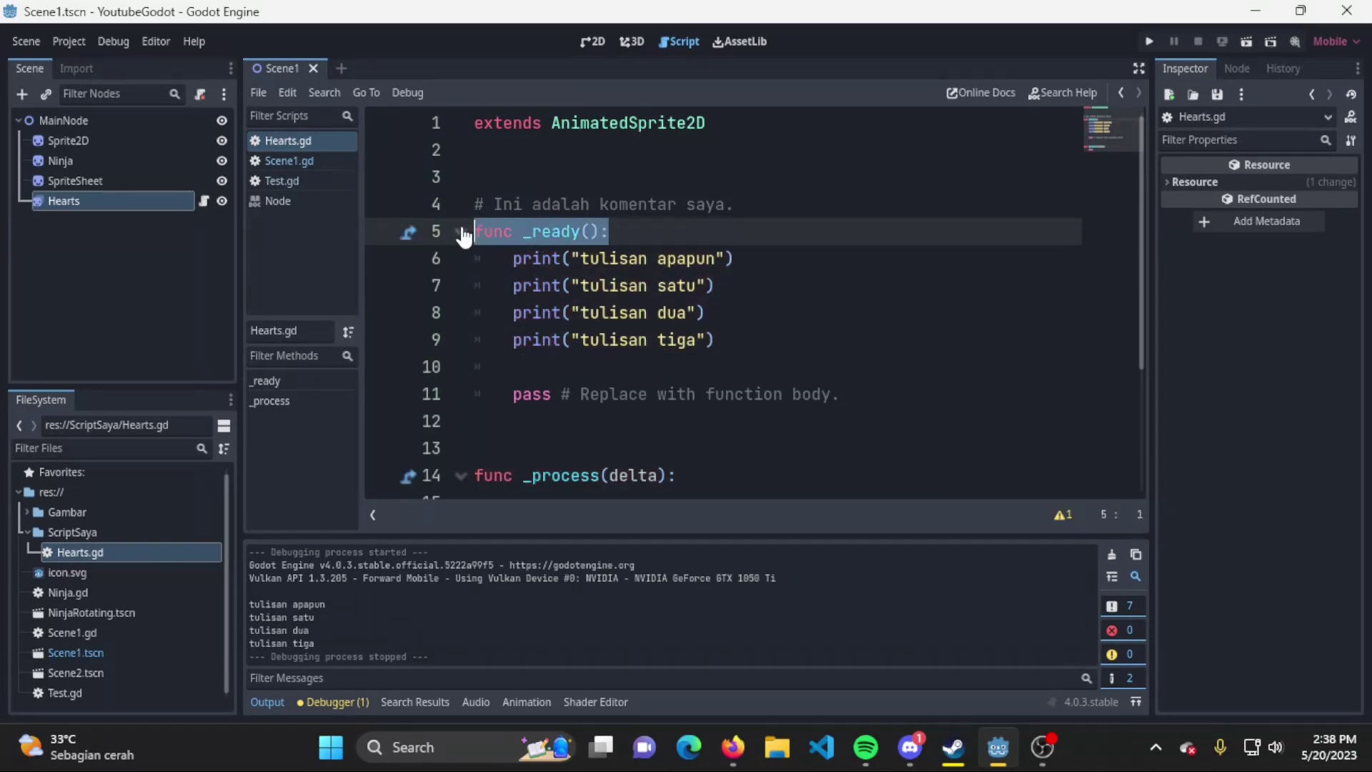
pyautogui.click(648, 228)
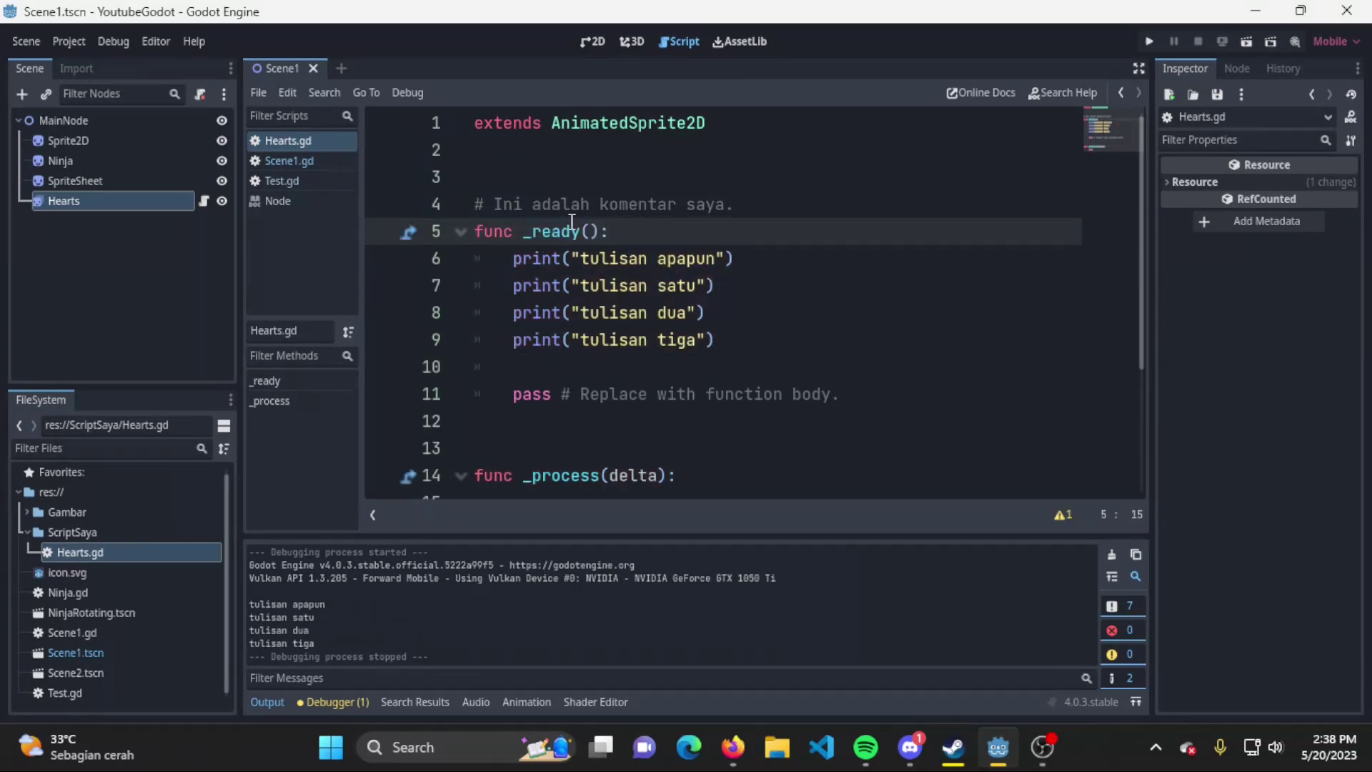
pyautogui.moveTo(484, 271); pyautogui.dragTo(515, 260)
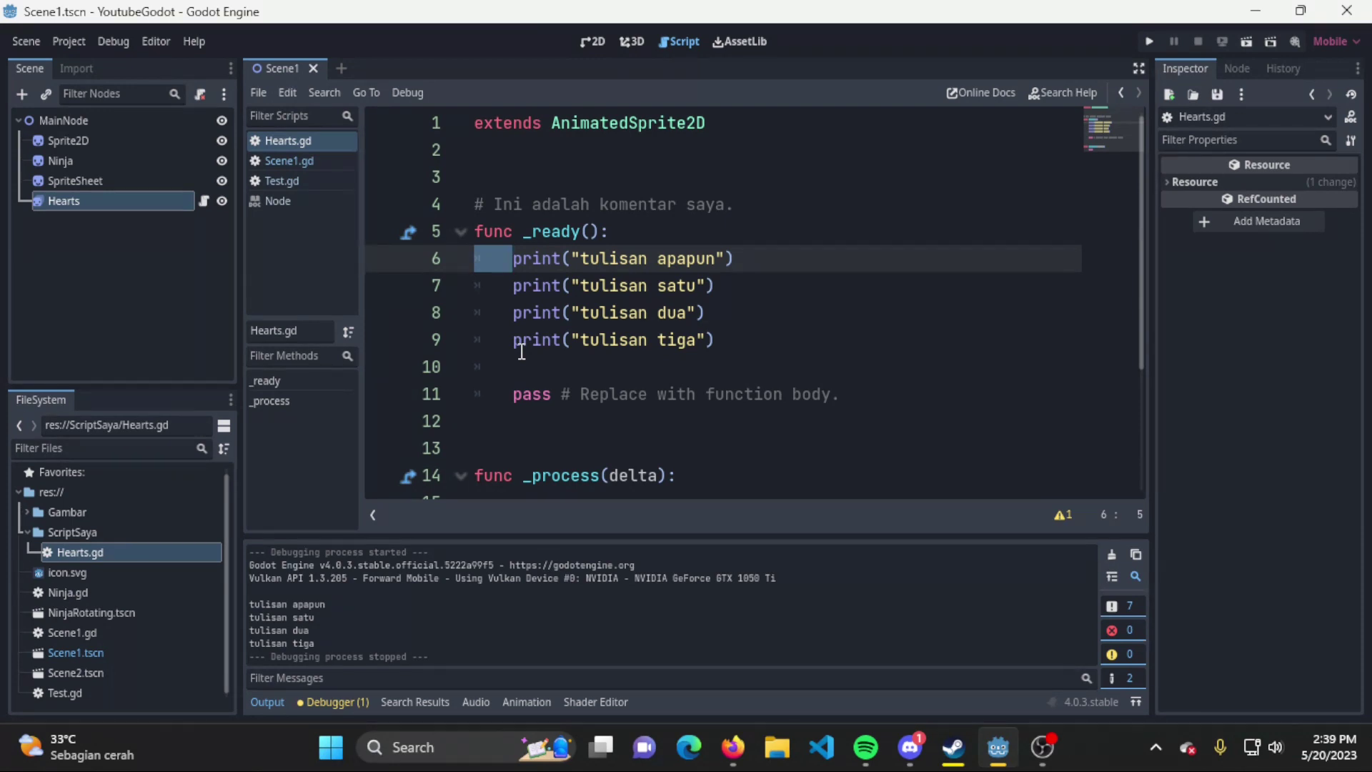
pyautogui.moveTo(518, 367); pyautogui.dragTo(505, 259)
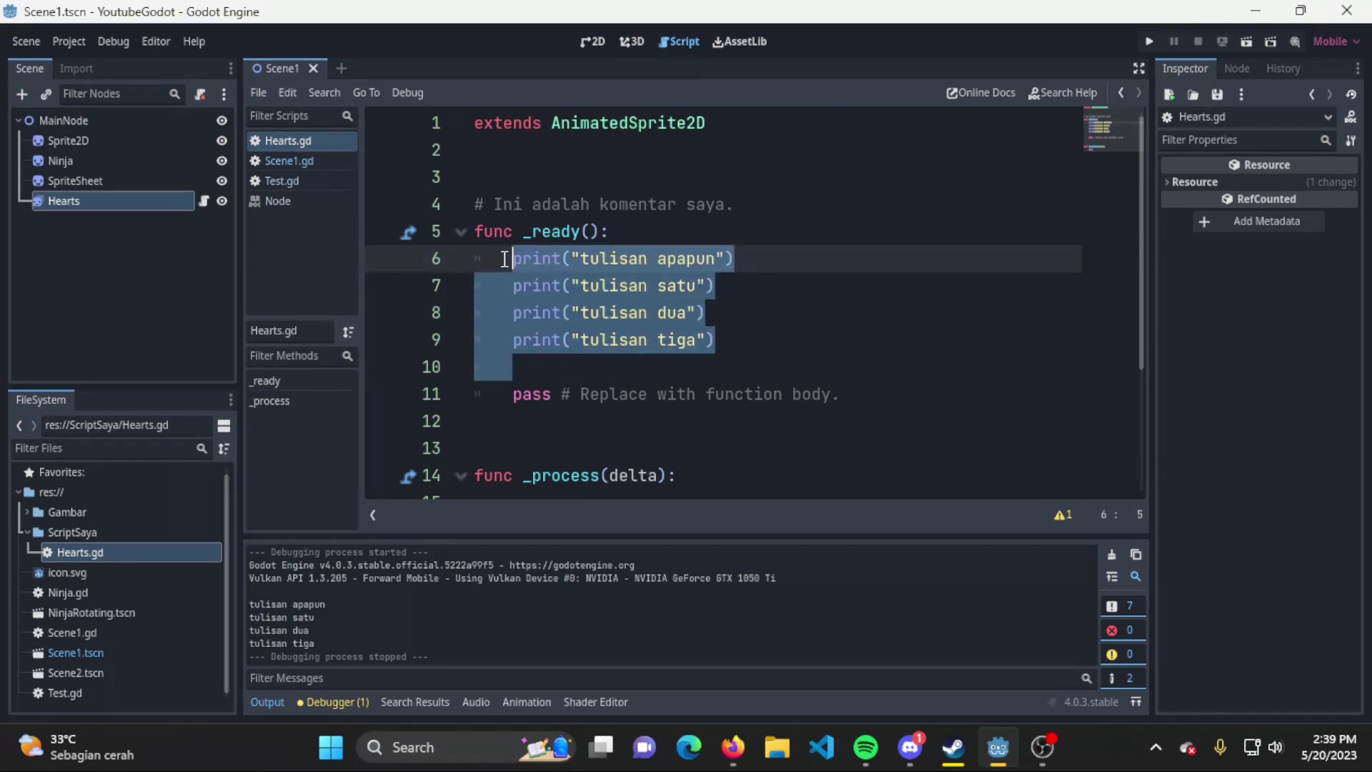
pyautogui.moveTo(609, 231); pyautogui.dragTo(474, 232)
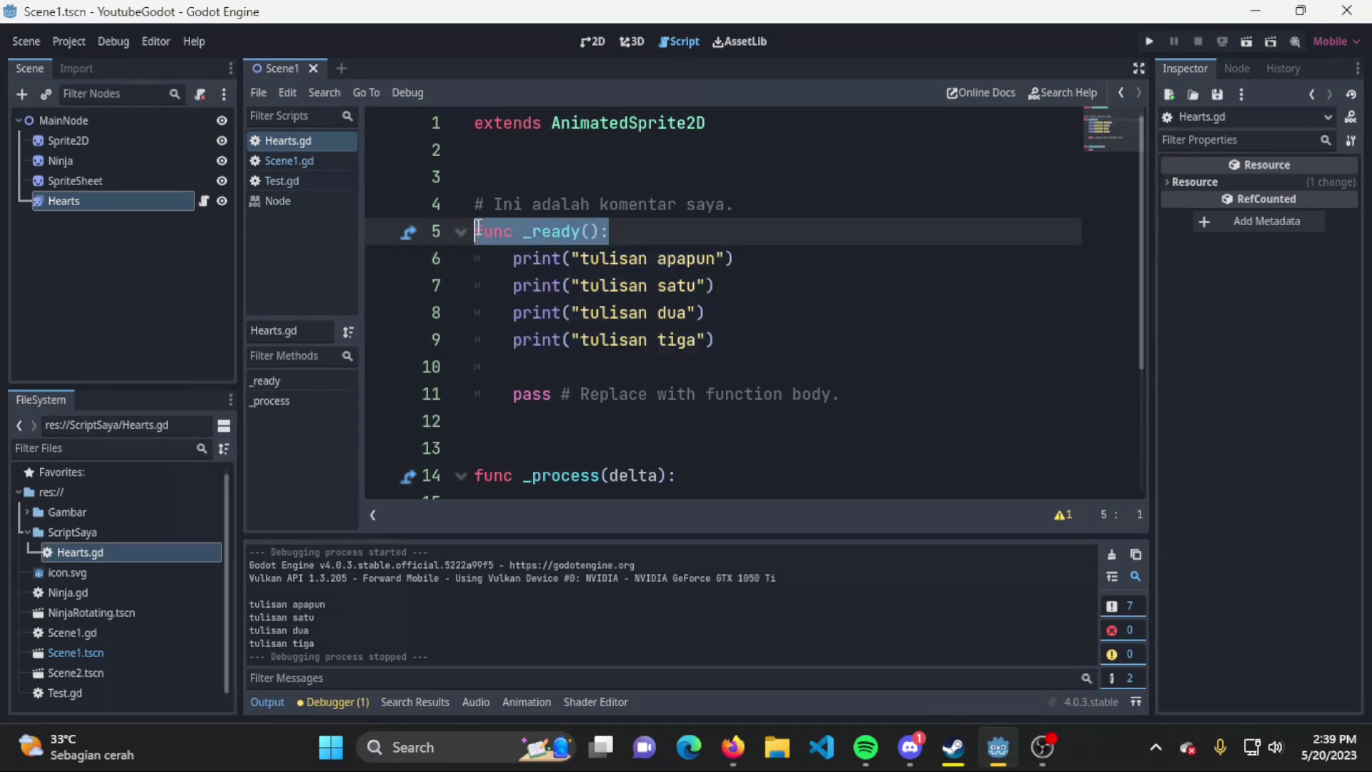
pyautogui.click(785, 365)
pyautogui.moveTo(737, 340); pyautogui.dragTo(516, 261)
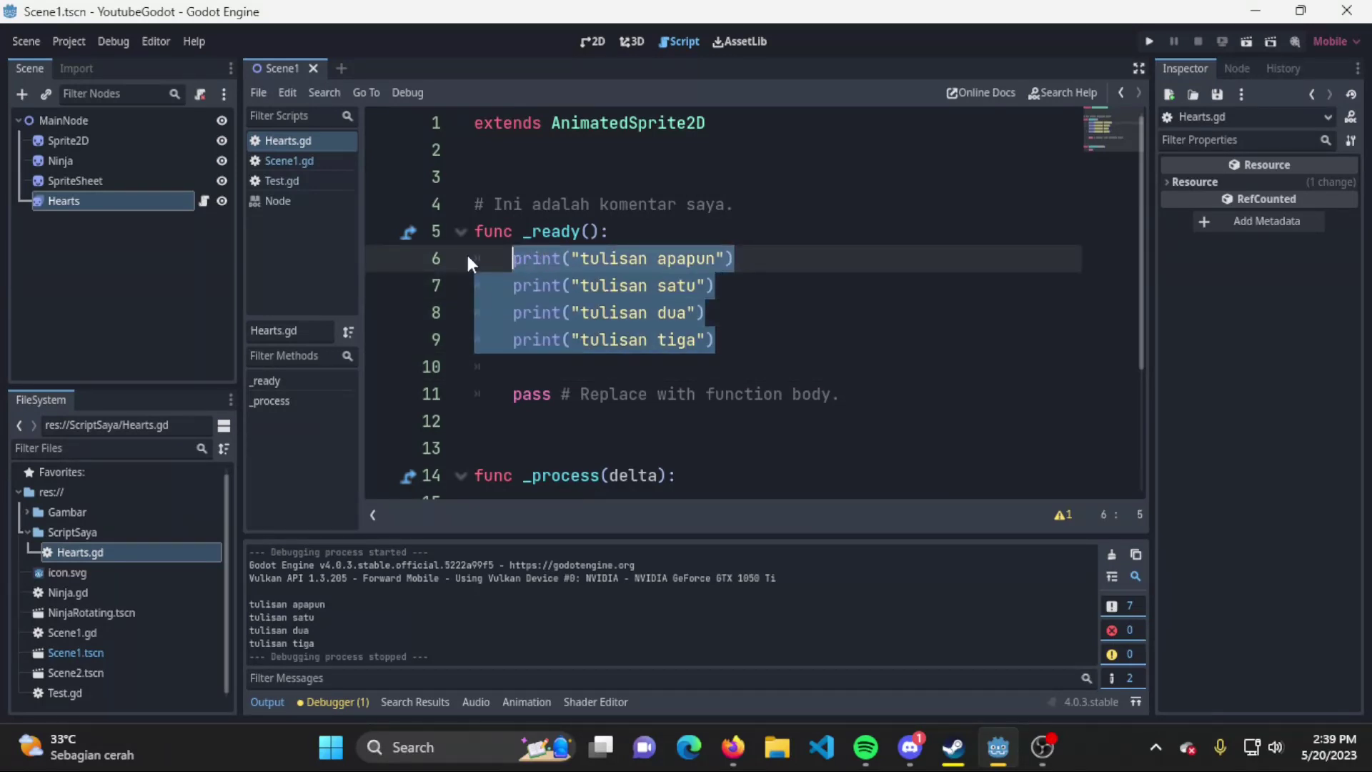
pyautogui.moveTo(609, 232)
pyautogui.mouseDown()
pyautogui.moveTo(474, 231)
pyautogui.moveTo(468, 260)
pyautogui.moveTo(746, 255)
pyautogui.mouseUp()
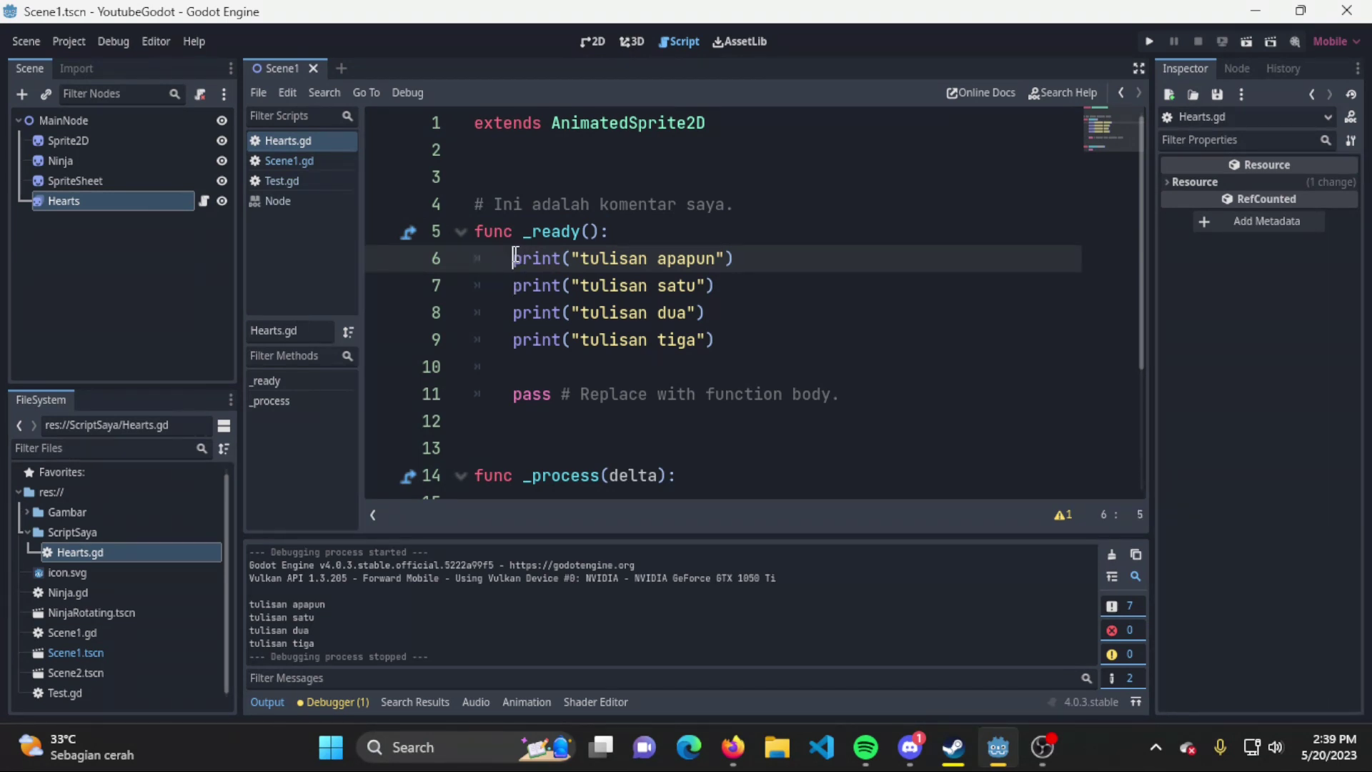
pyautogui.moveTo(609, 232); pyautogui.dragTo(458, 230)
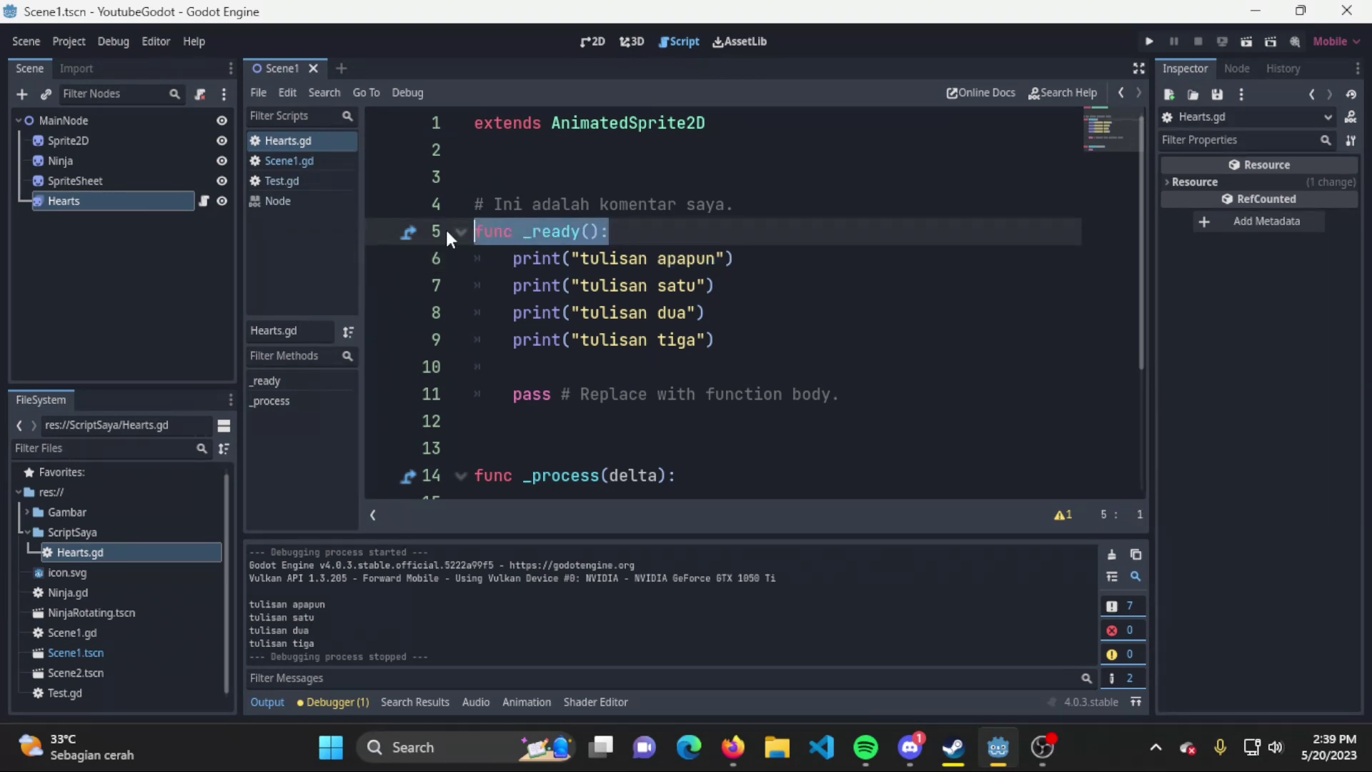
pyautogui.click(669, 370)
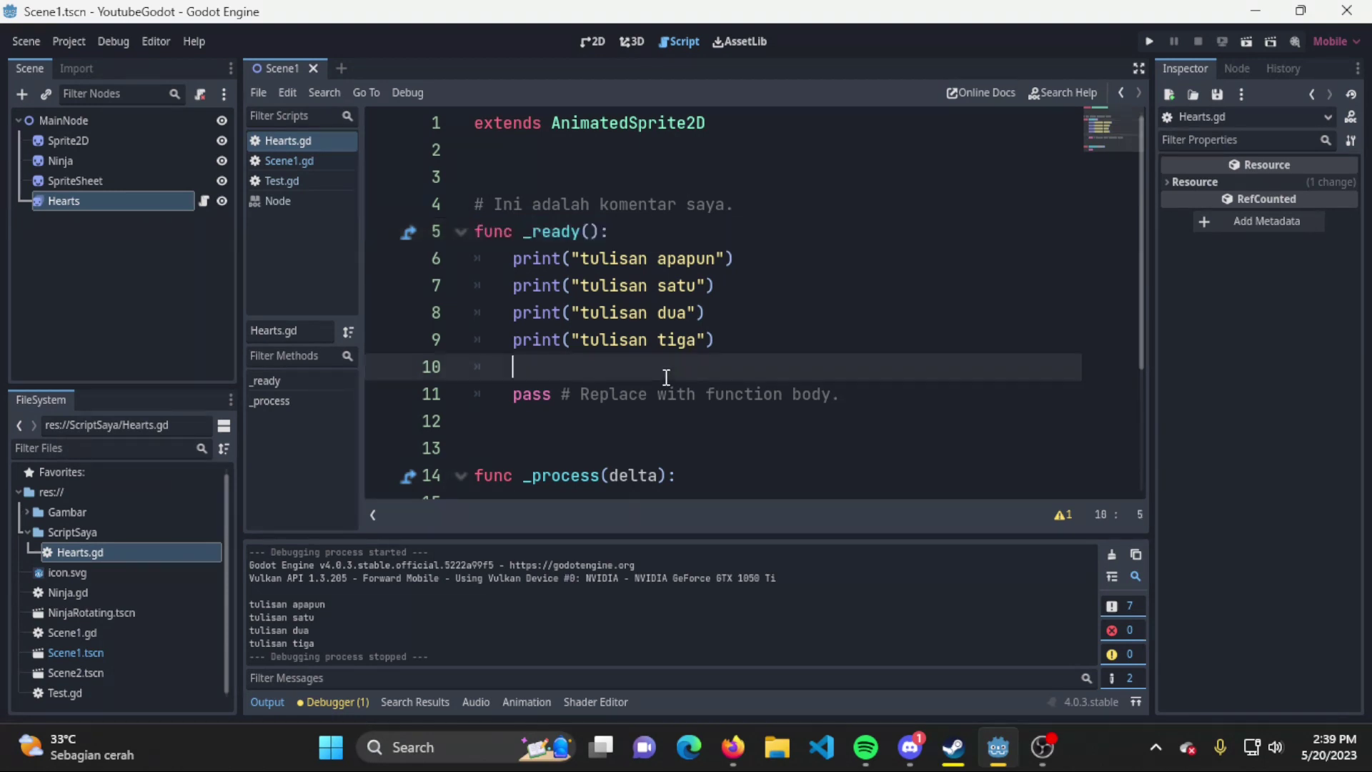
# Delete the blank lines above pass and before func _process, then save
pyautogui.scroll(-1, 723, 429)
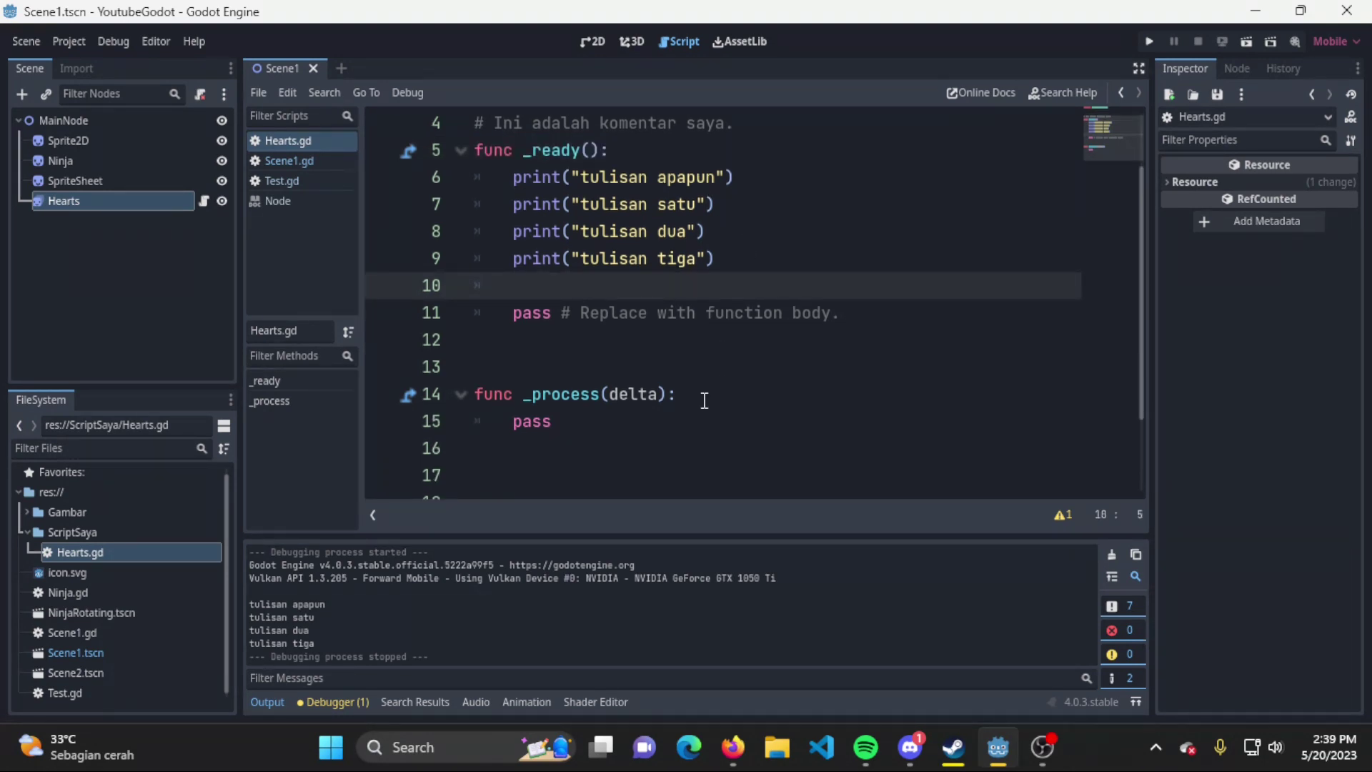
pyautogui.click(440, 293)
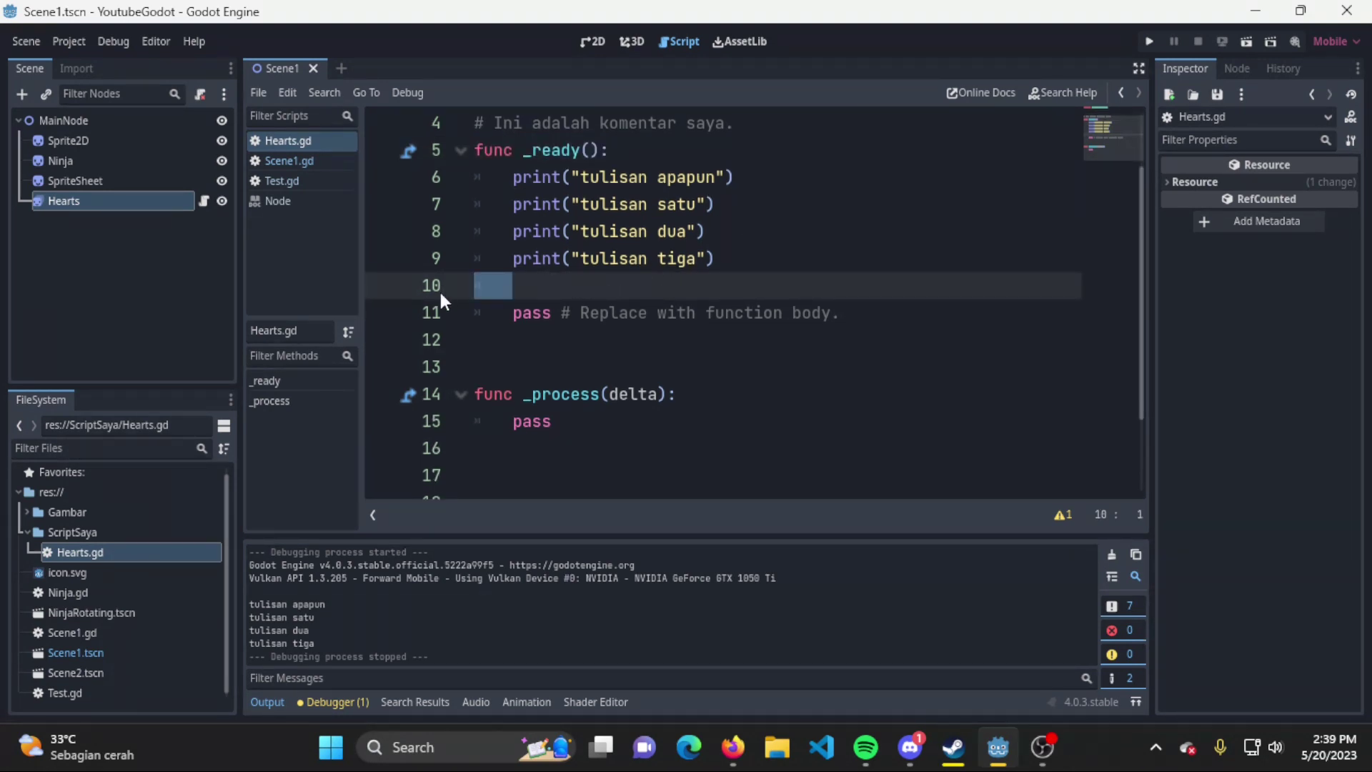
pyautogui.press('BackSpace')
pyautogui.press('Down')
pyautogui.press('Delete')
pyautogui.press('BackSpace')
pyautogui.hotkey('ctrl', 's')
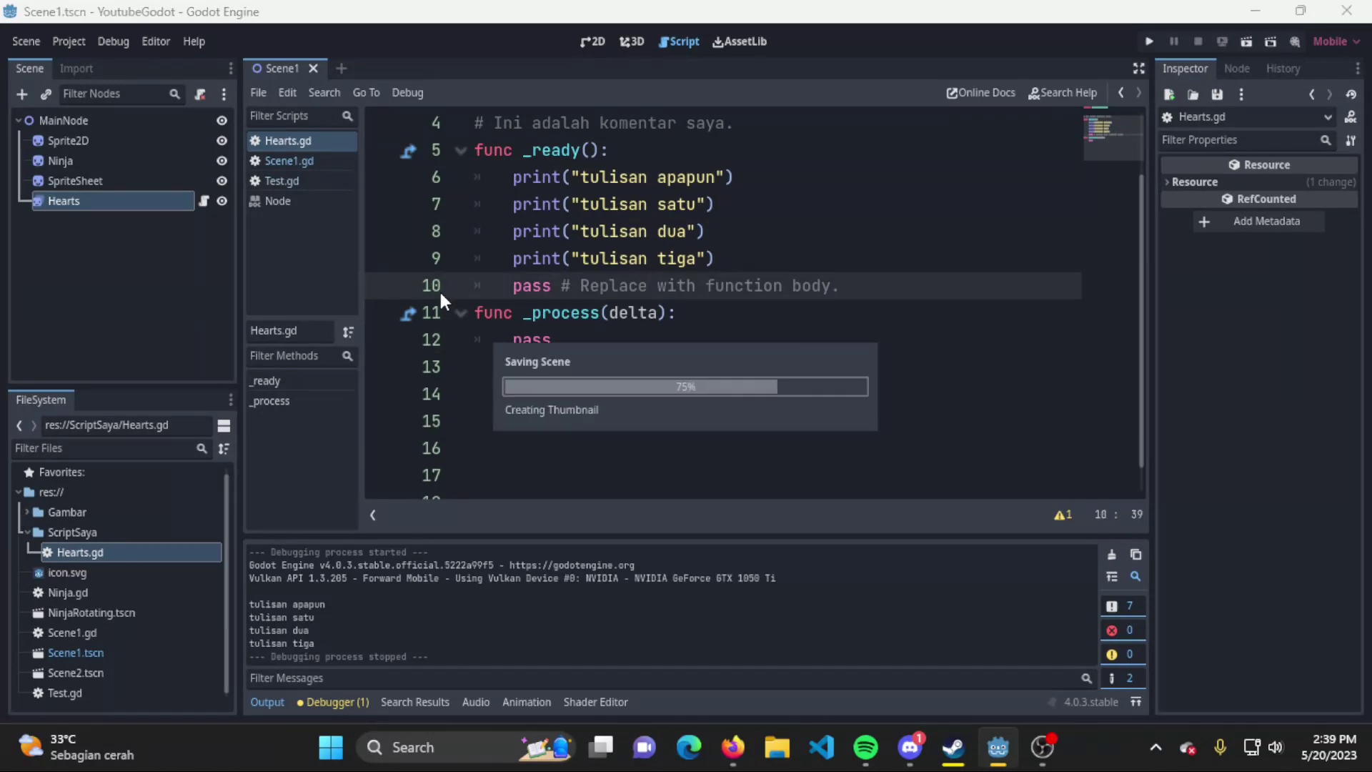
pyautogui.press('Return')
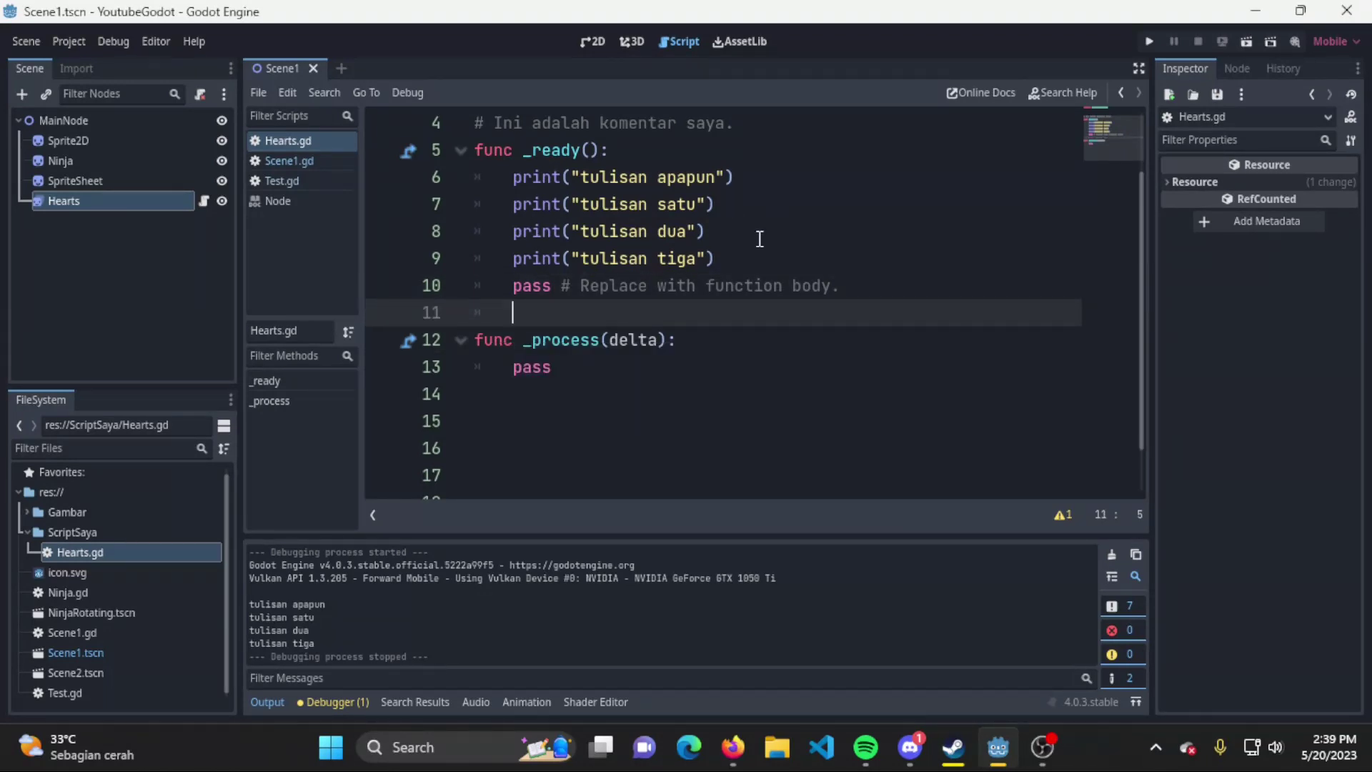
pyautogui.click(735, 256)
pyautogui.moveTo(736, 256); pyautogui.dragTo(512, 259)
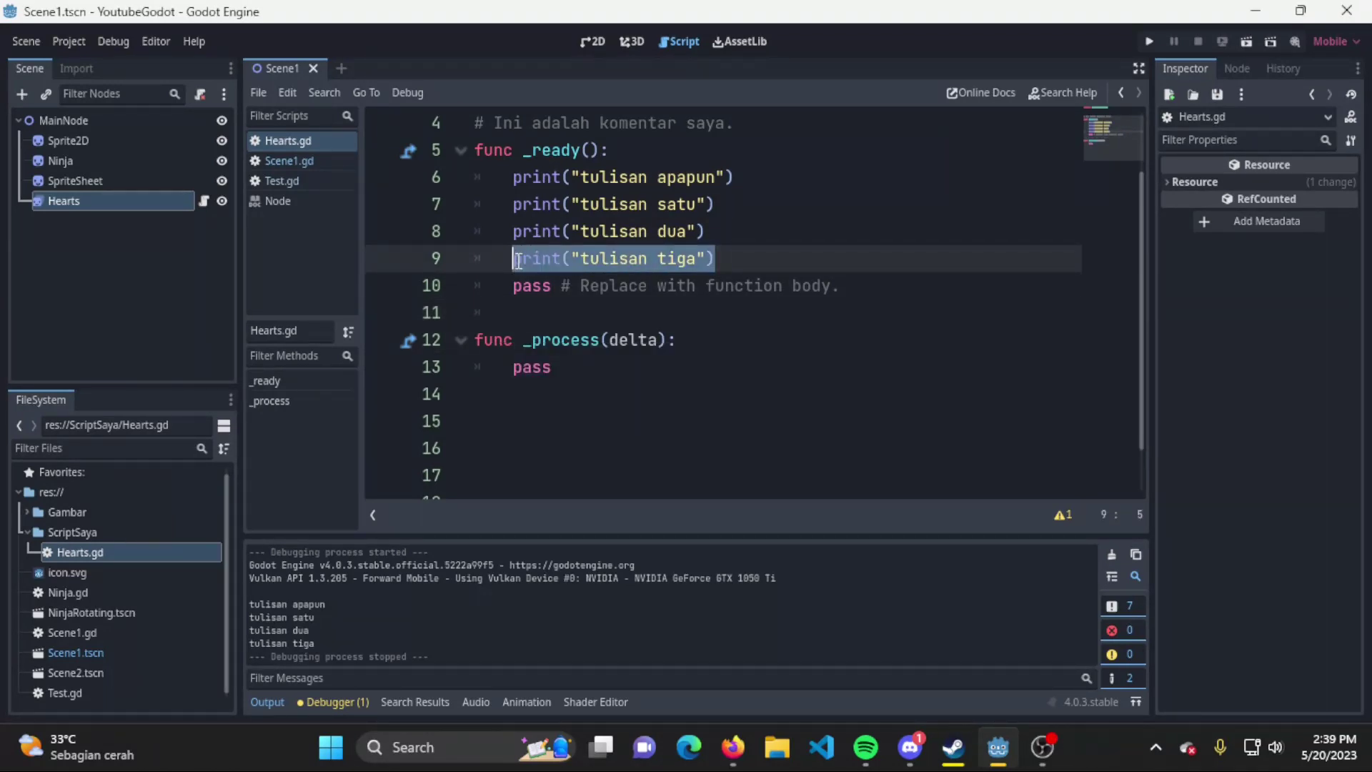
# Cut print("tulisan tiga") from _ready, paste it on a new line inside _process, and save
pyautogui.press('BackSpace')
pyautogui.click(710, 338)
pyautogui.press('Return')
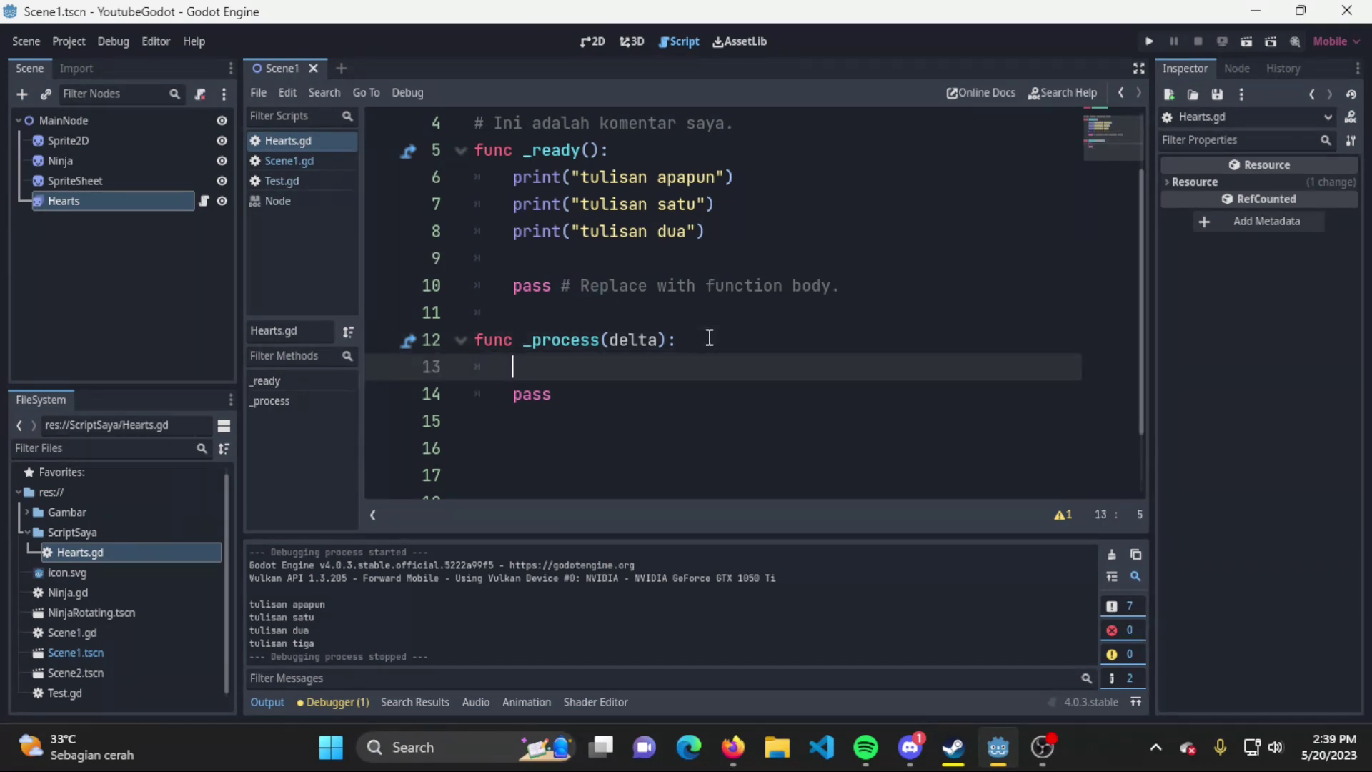
pyautogui.write('print("tulisan tiga")')
pyautogui.hotkey('ctrl', 's')
# Review the moved print in _process and the remaining _ready prints, then save again
pyautogui.click(846, 329)
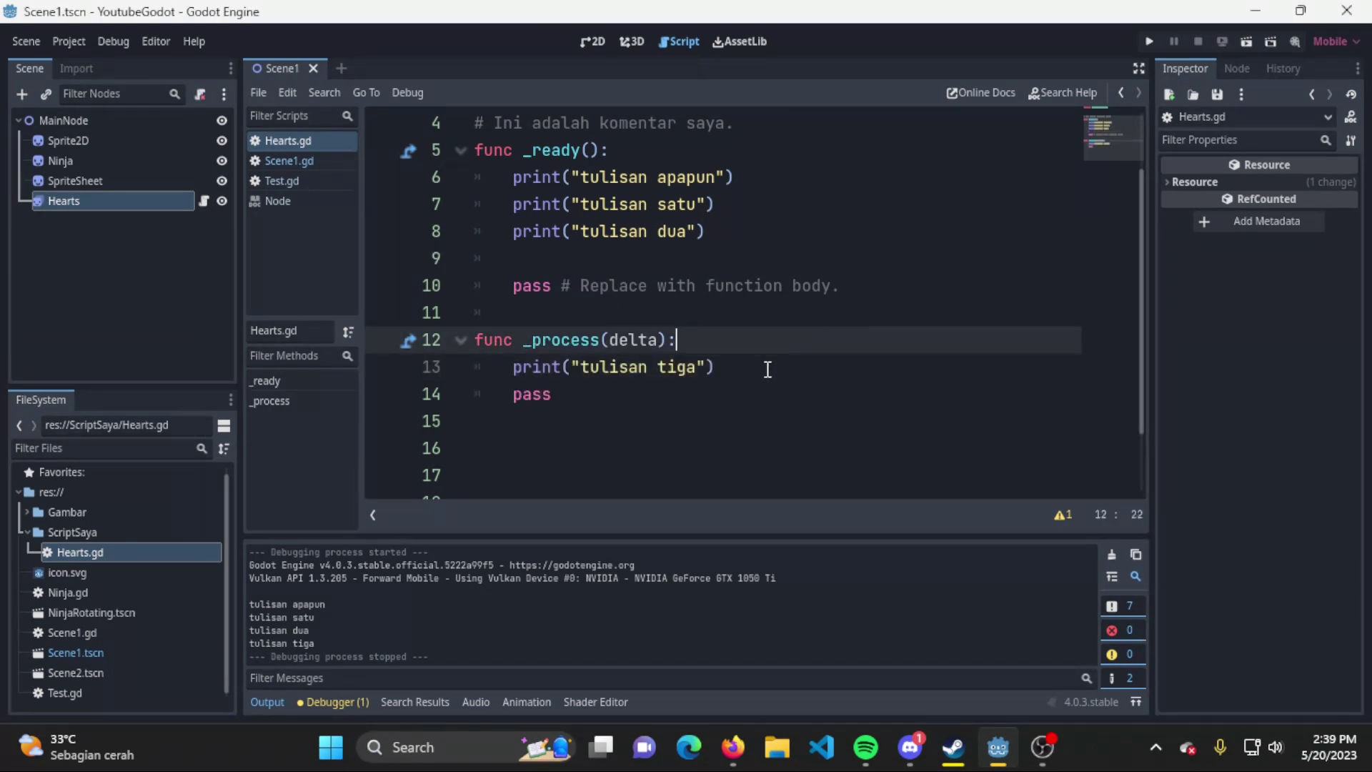
pyautogui.click(592, 367)
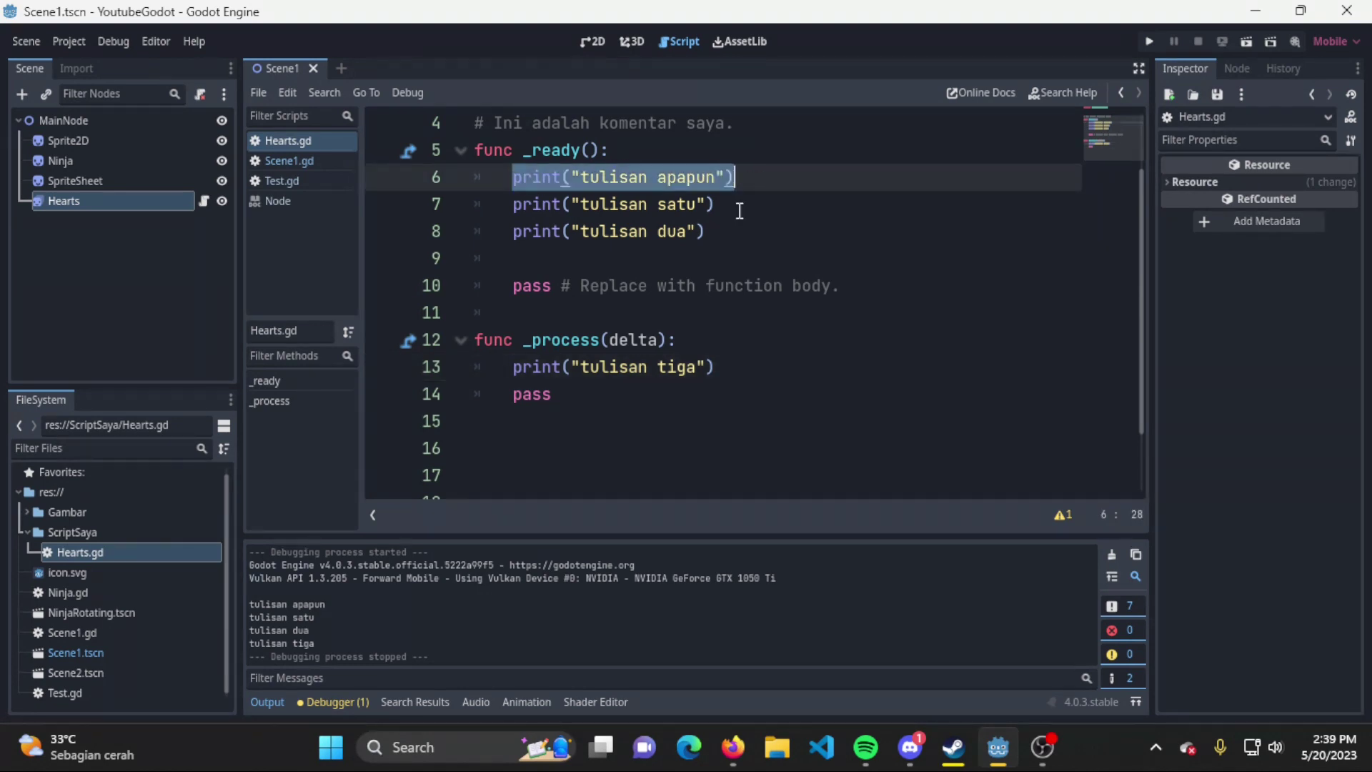
pyautogui.moveTo(490, 181); pyautogui.dragTo(738, 233)
pyautogui.click(735, 329)
pyautogui.click(765, 360)
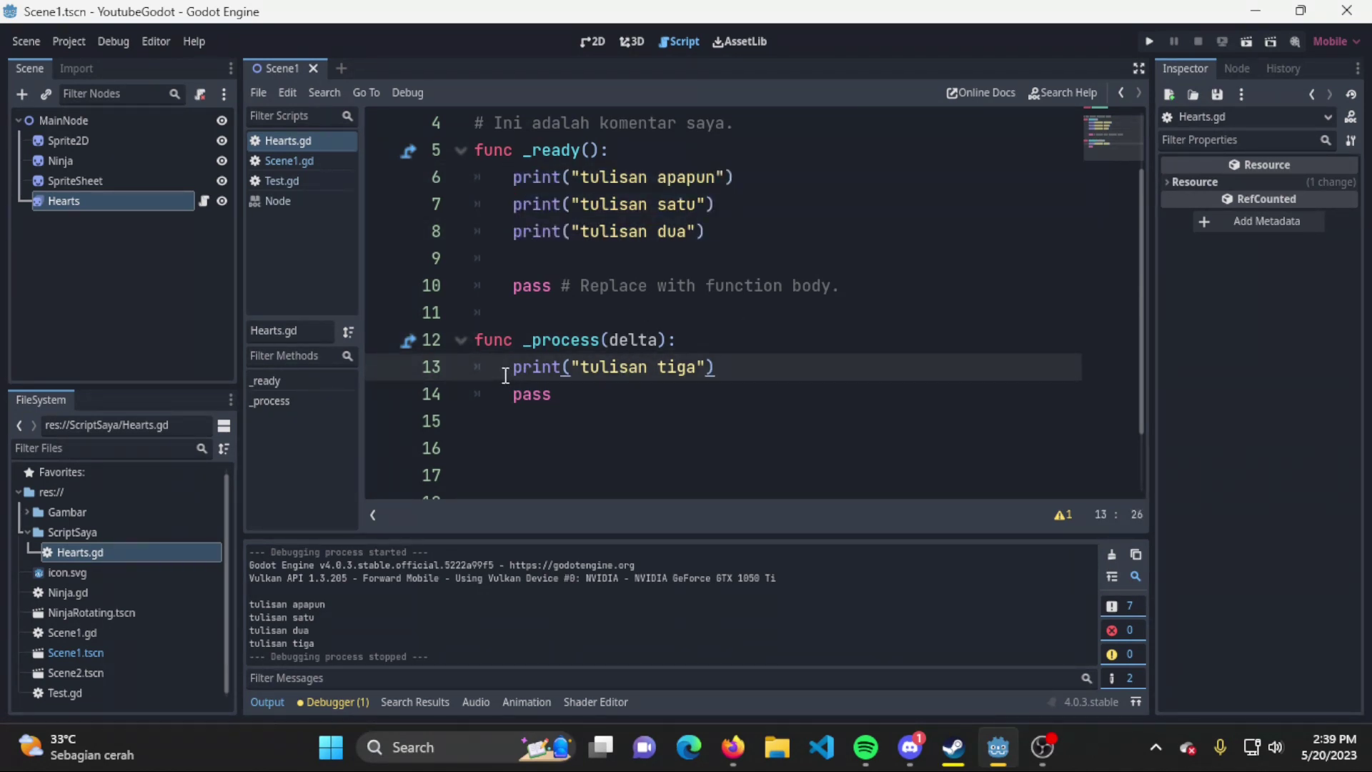
pyautogui.moveTo(512, 367)
pyautogui.mouseDown()
pyautogui.moveTo(752, 368)
pyautogui.moveTo(398, 343)
pyautogui.mouseUp()
pyautogui.click(481, 373)
pyautogui.moveTo(513, 366); pyautogui.dragTo(461, 361)
pyautogui.moveTo(718, 367); pyautogui.dragTo(493, 366)
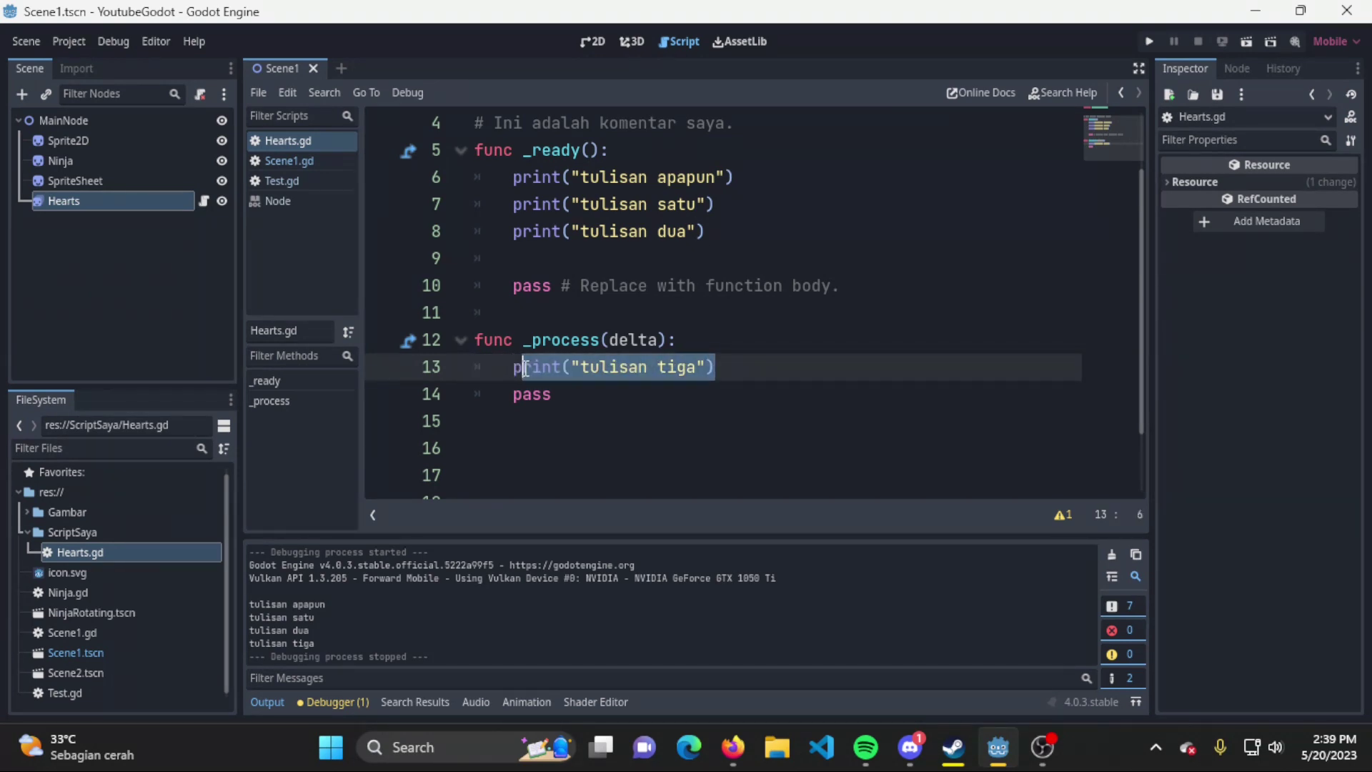
pyautogui.moveTo(620, 389)
pyautogui.mouseDown()
pyautogui.moveTo(457, 366)
pyautogui.moveTo(425, 342)
pyautogui.mouseUp()
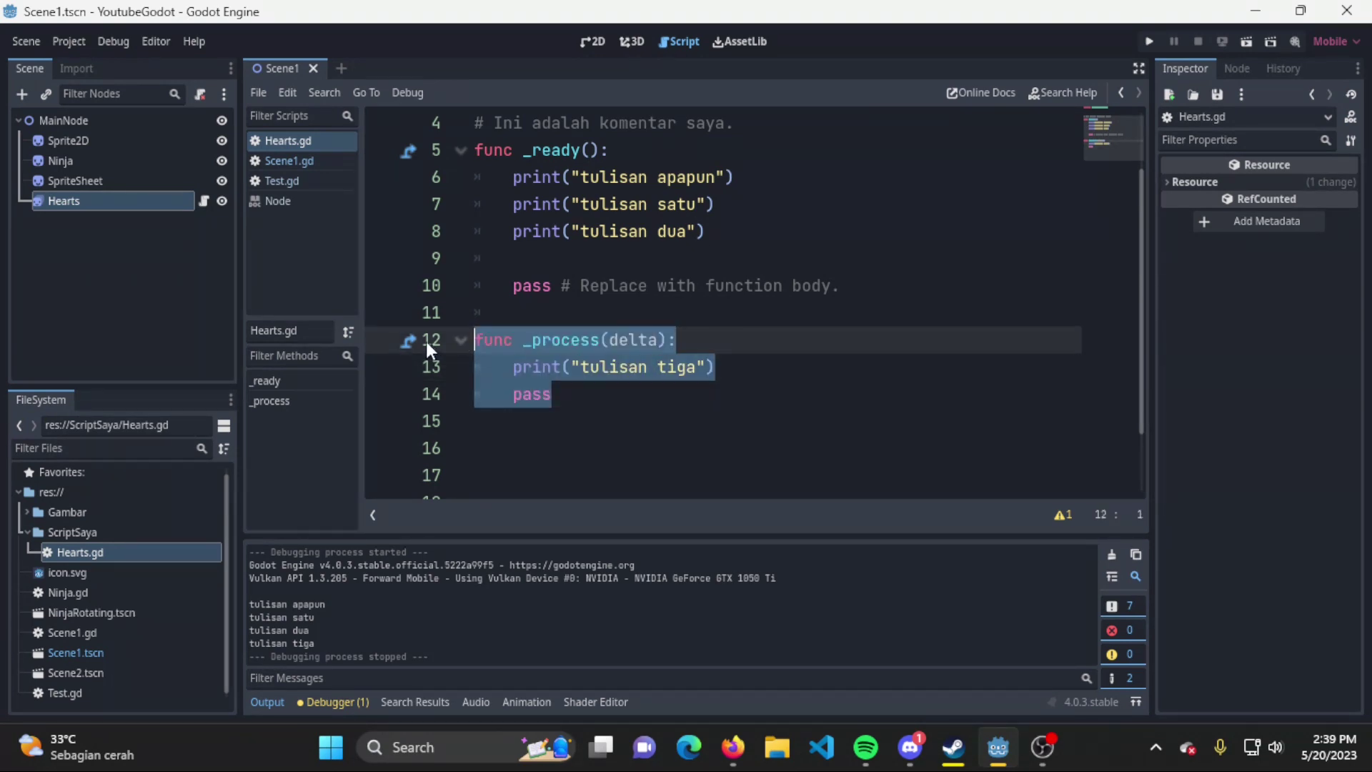
pyautogui.click(750, 315)
pyautogui.hotkey('ctrl', 's')
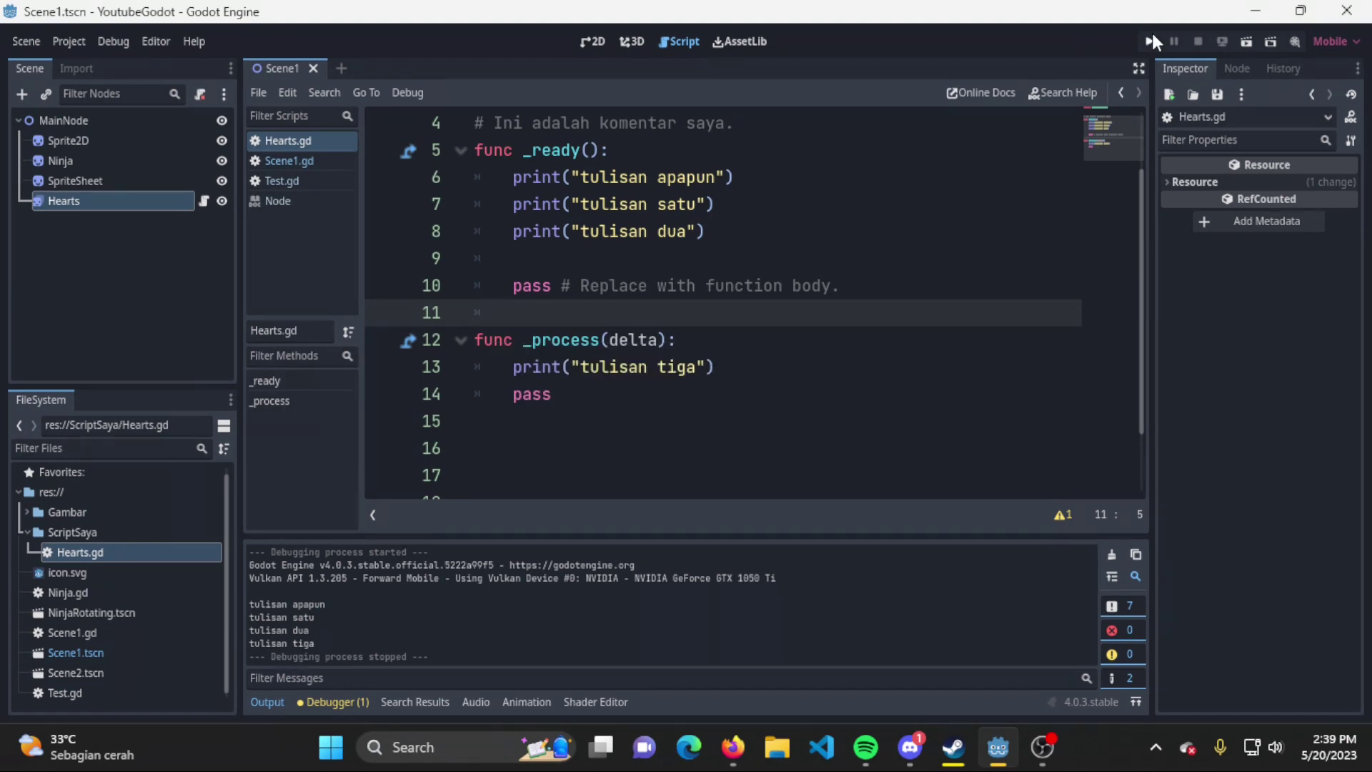
# Run the project, close the game window, and scroll Output through the repeated 'tulisan tiga' lines
pyautogui.click(1148, 44)
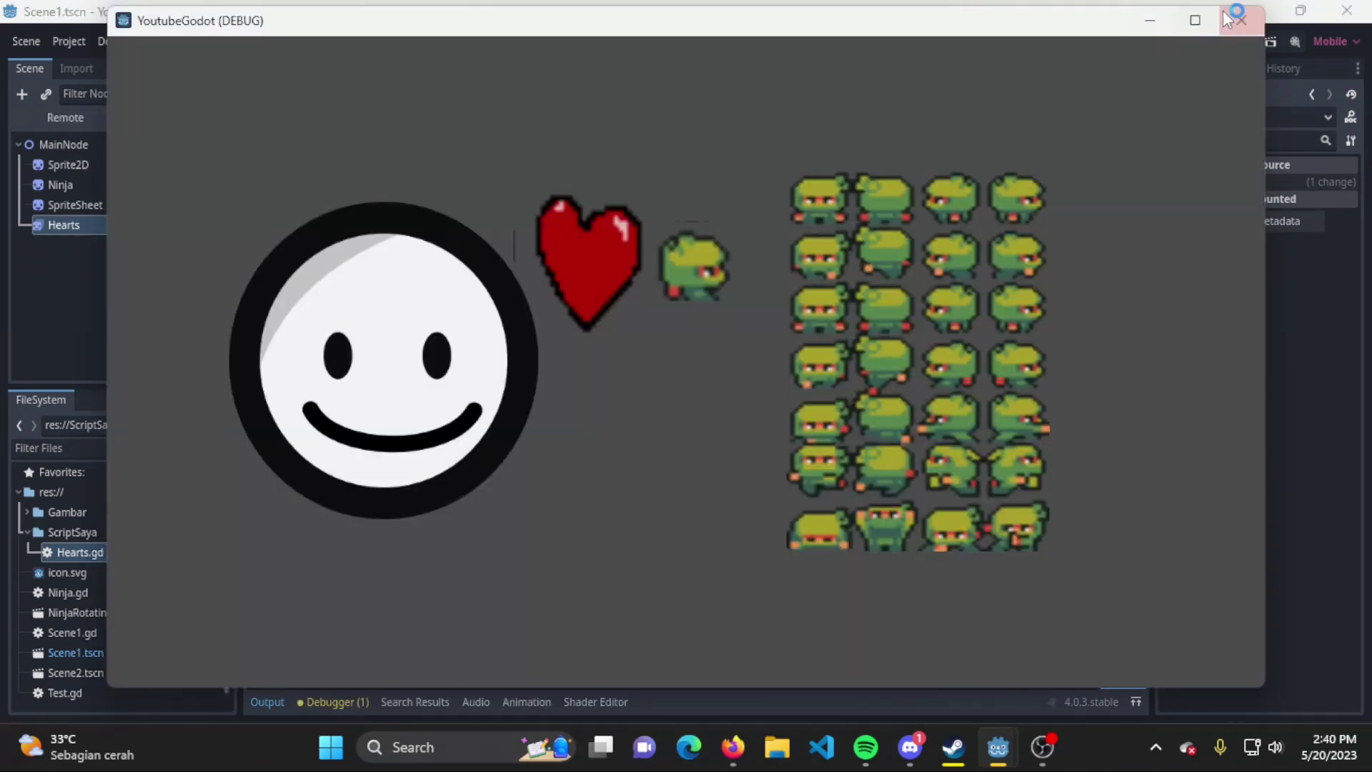
pyautogui.click(1241, 19)
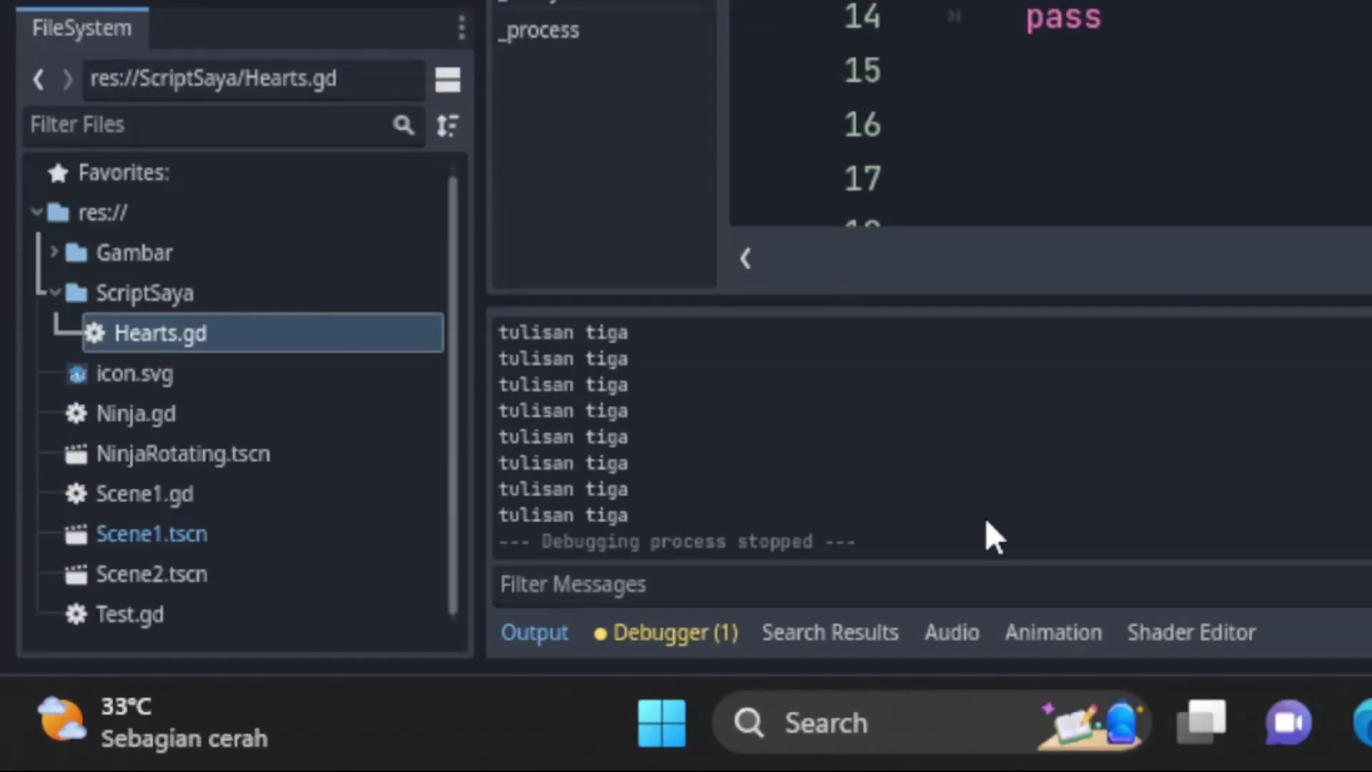
pyautogui.scroll(2, 986, 522)
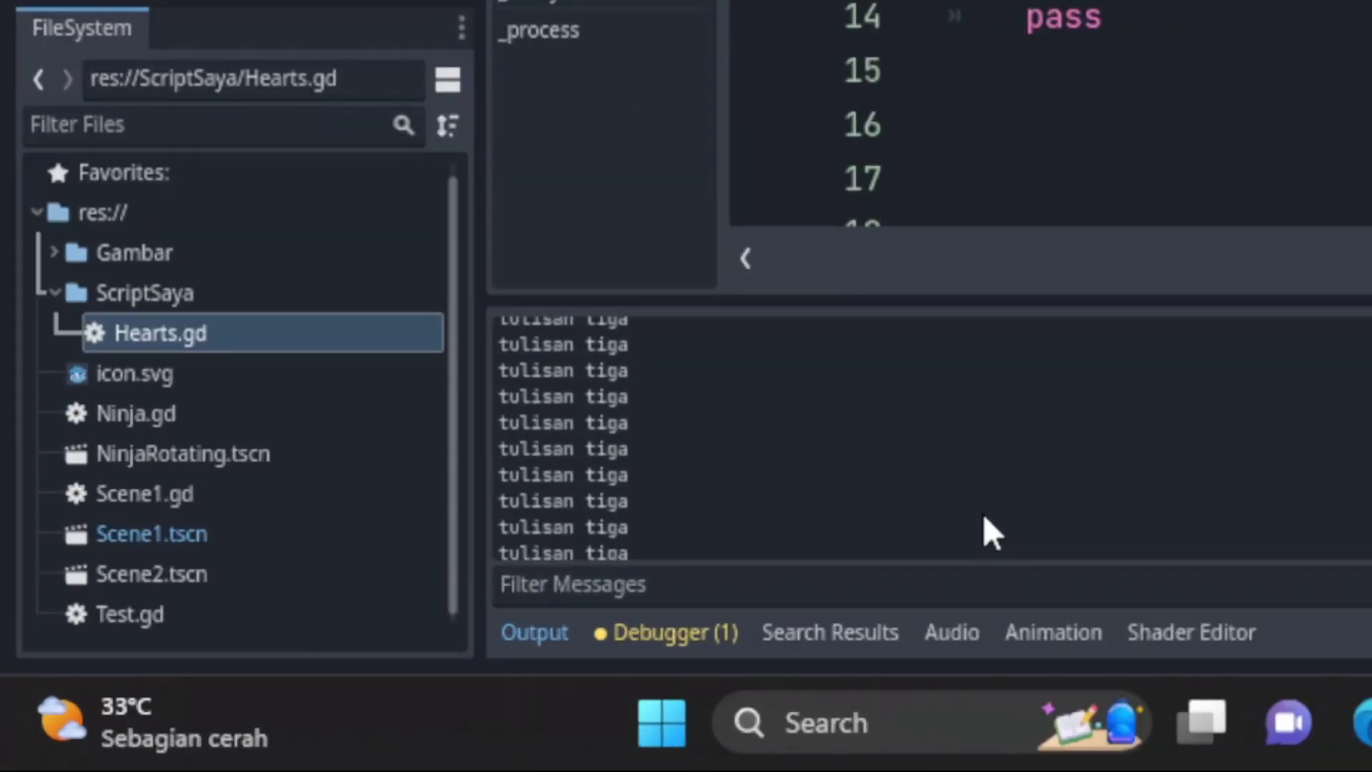
pyautogui.scroll(-1, 976, 493)
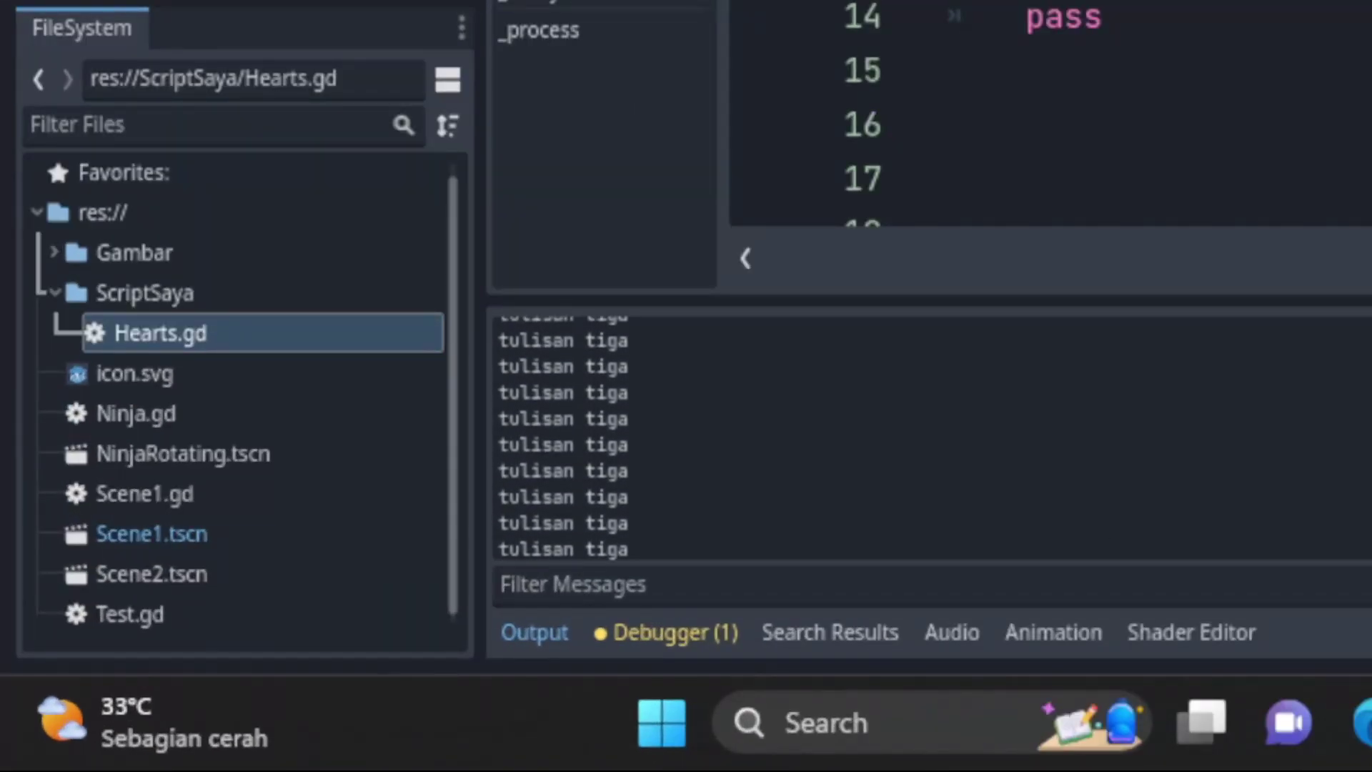
pyautogui.scroll(5, 1279, 436)
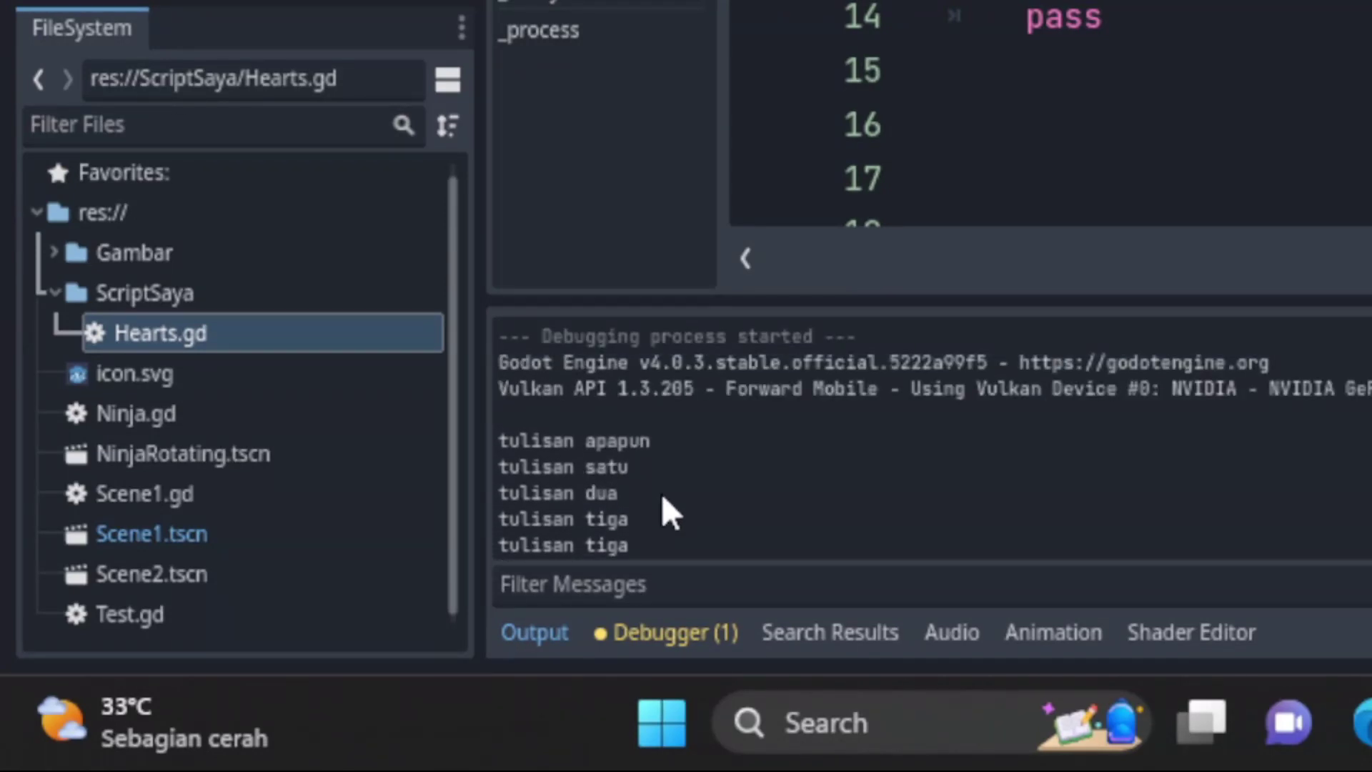
pyautogui.scroll(-1, 662, 493)
pyautogui.scroll(-2, 661, 499)
pyautogui.scroll(-3, 663, 501)
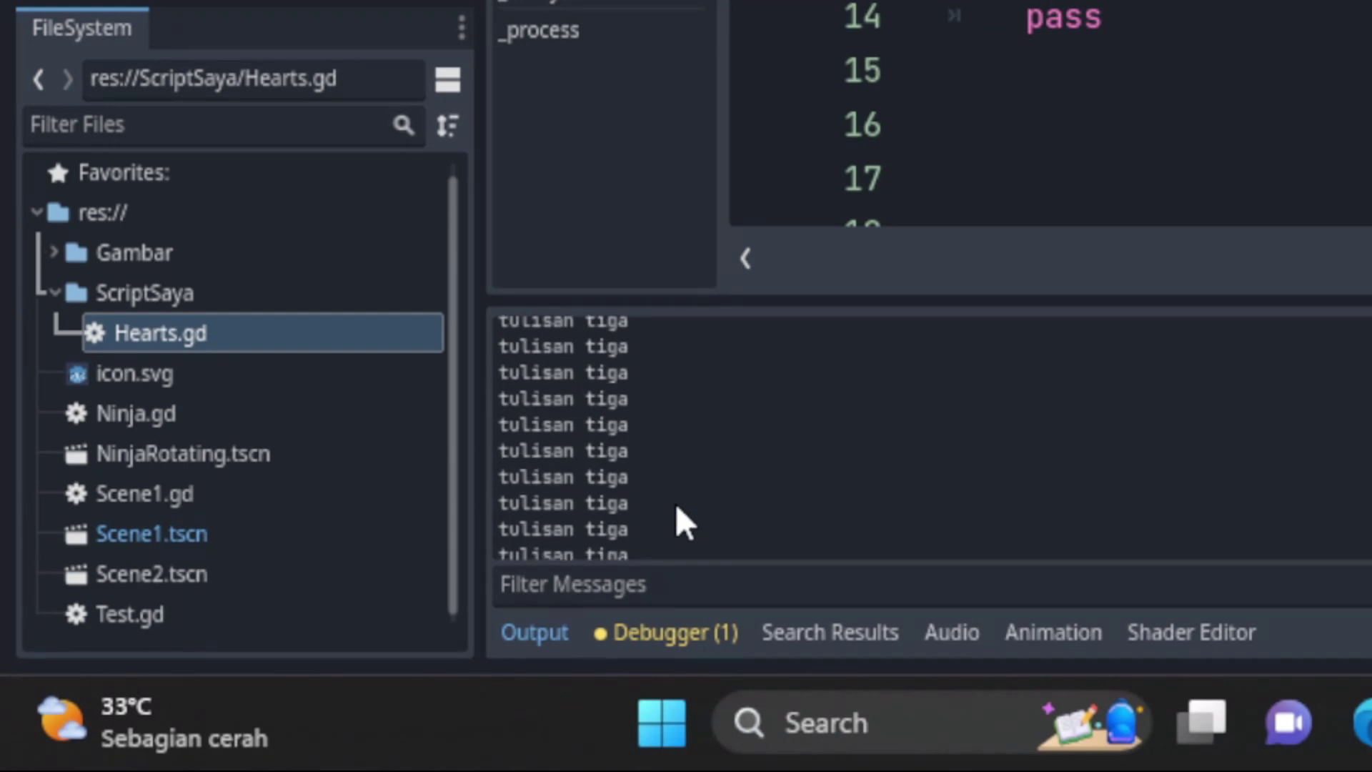
pyautogui.scroll(-2, 675, 503)
pyautogui.scroll(-1, 677, 503)
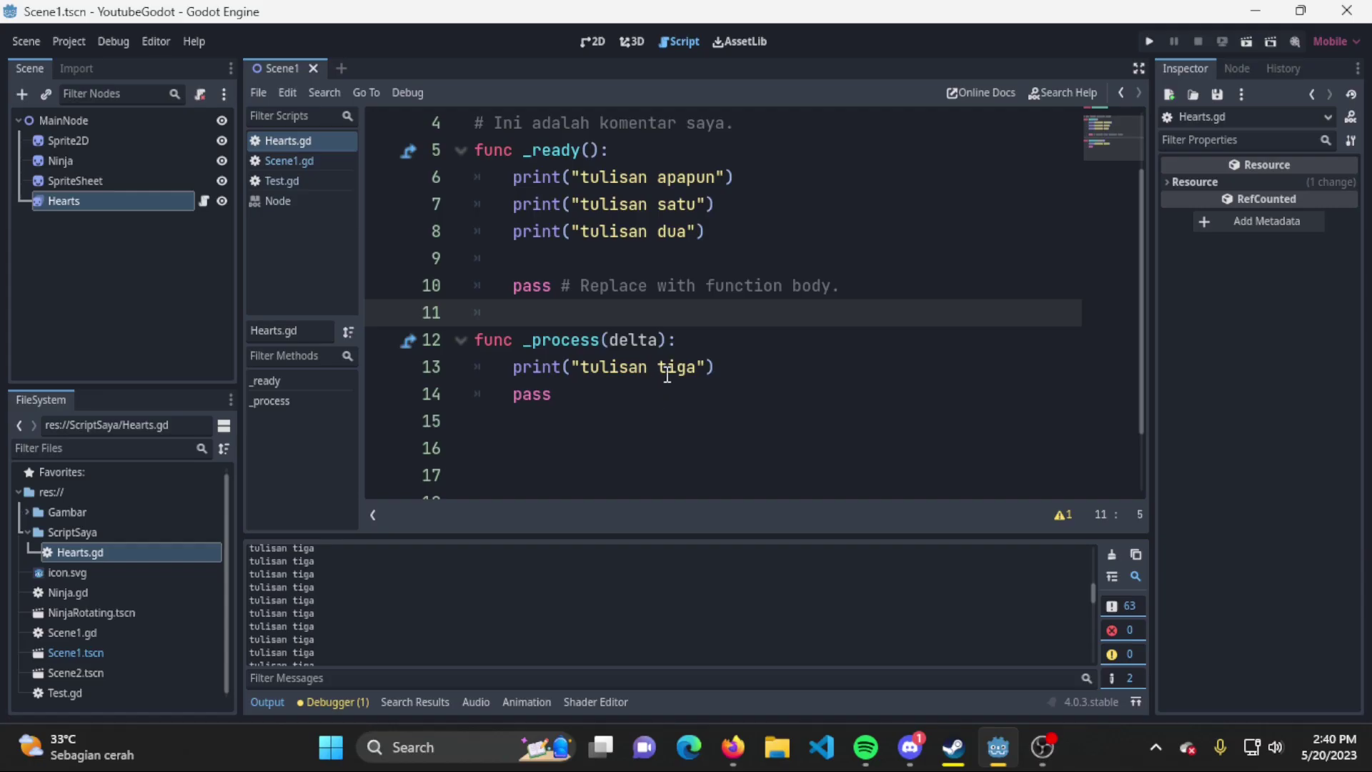
pyautogui.click(568, 150)
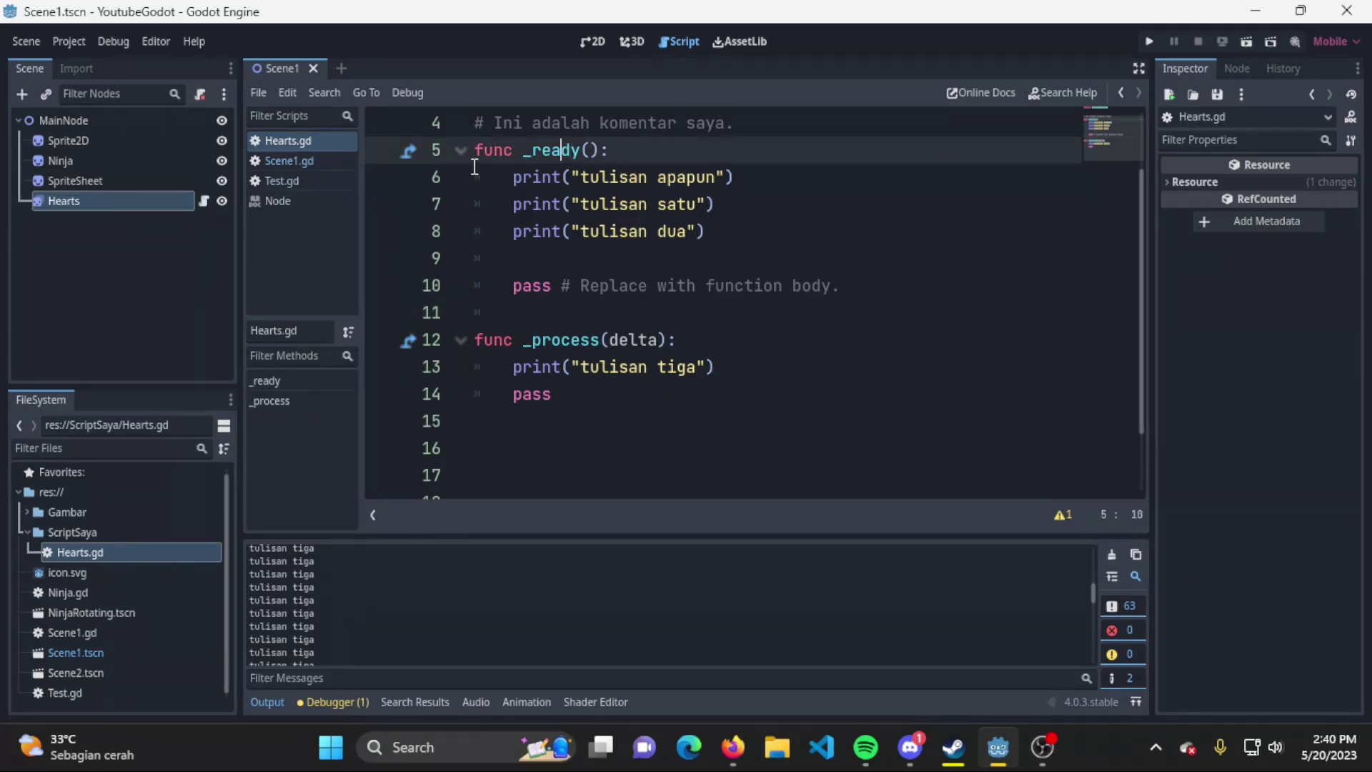
pyautogui.moveTo(474, 150); pyautogui.dragTo(701, 231)
pyautogui.click(715, 312)
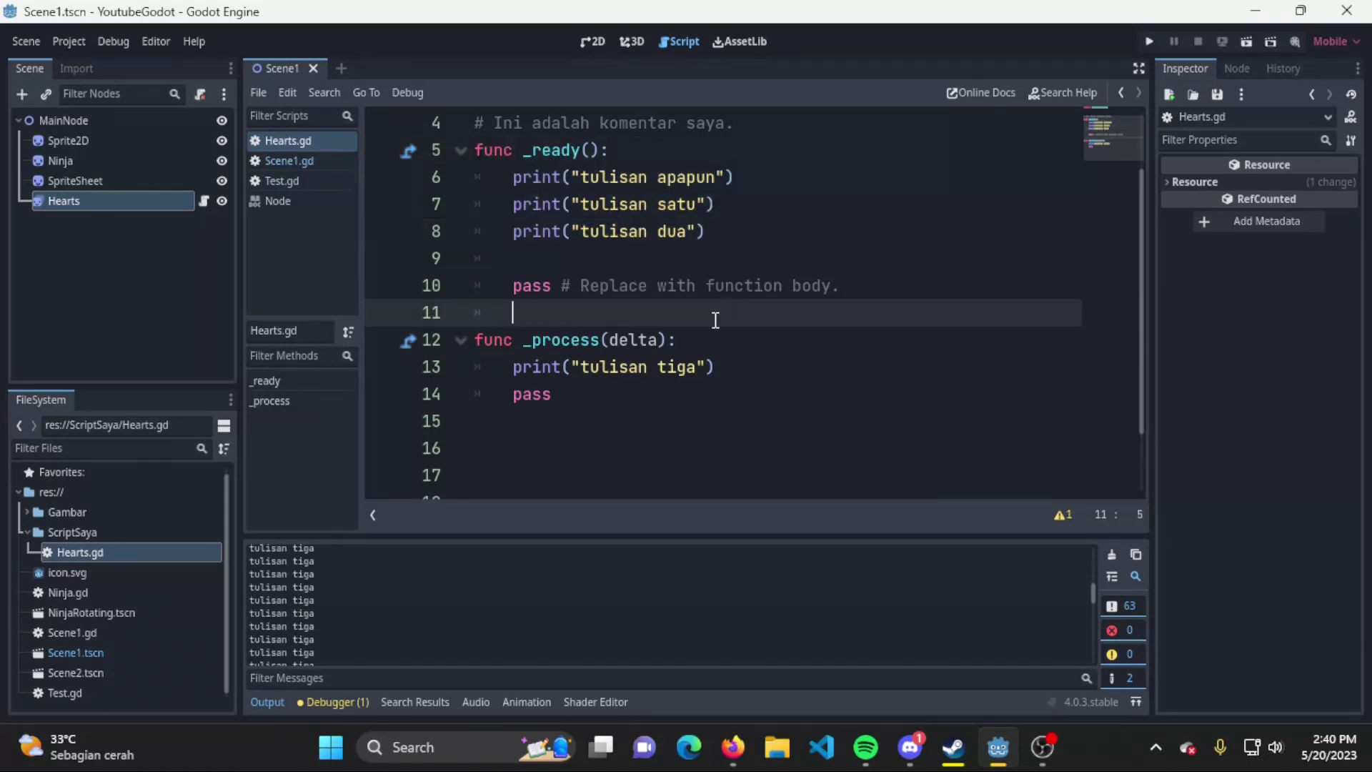
pyautogui.click(688, 339)
pyautogui.moveTo(688, 340); pyautogui.dragTo(398, 350)
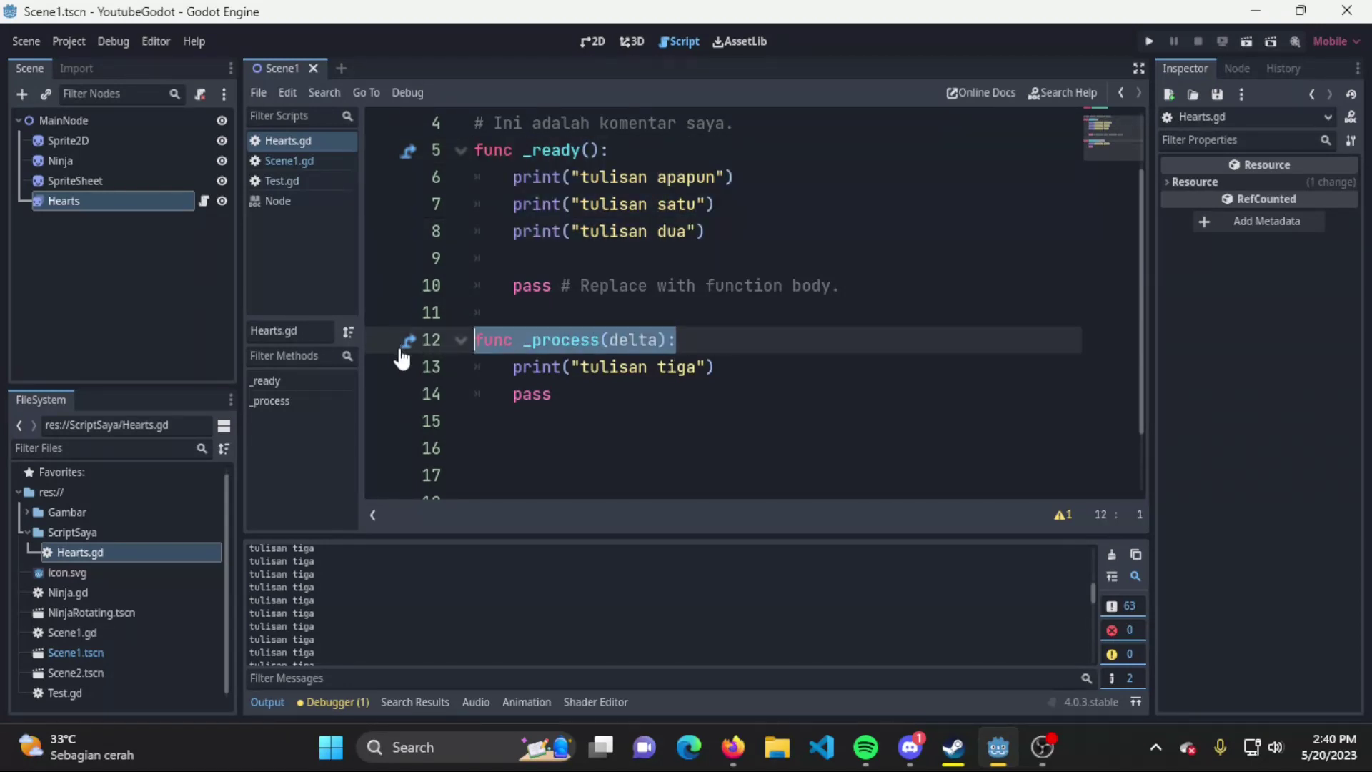
pyautogui.click(582, 395)
pyautogui.moveTo(771, 368); pyautogui.dragTo(513, 368)
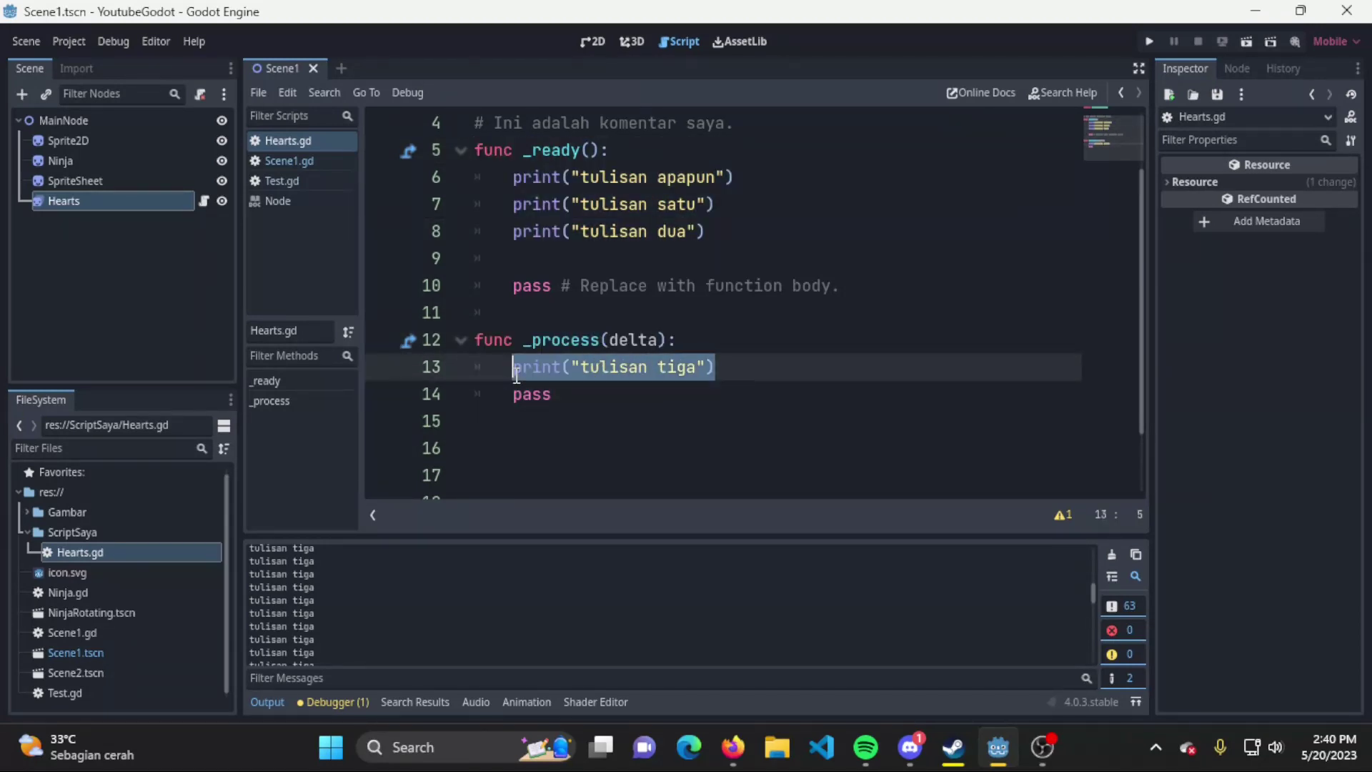
pyautogui.doubleClick(537, 341)
pyautogui.moveTo(751, 368); pyautogui.dragTo(512, 368)
pyautogui.click(751, 212)
pyautogui.click(757, 246)
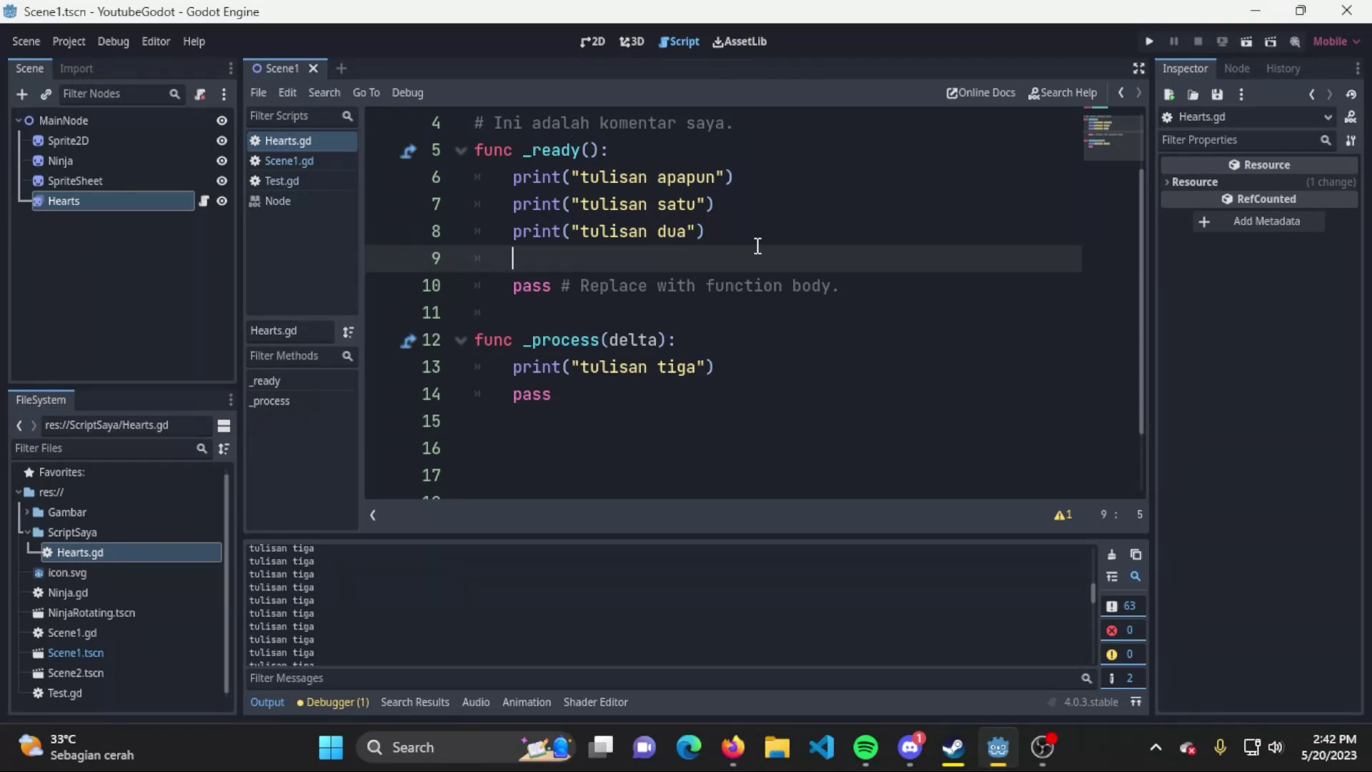
# Select the Hearts, SpriteSheet, Ninja and Sprite2D nodes in turn to inspect their properties
pyautogui.click(98, 205)
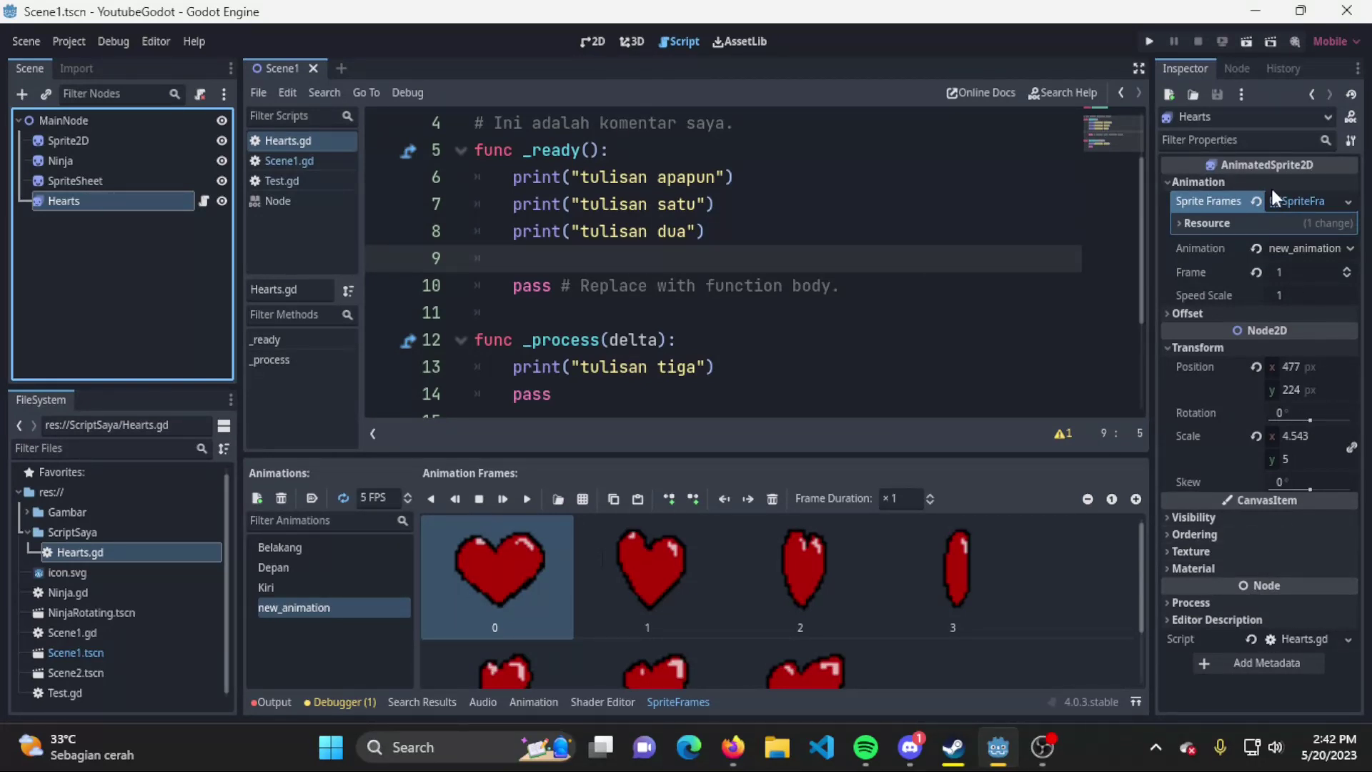
pyautogui.click(191, 180)
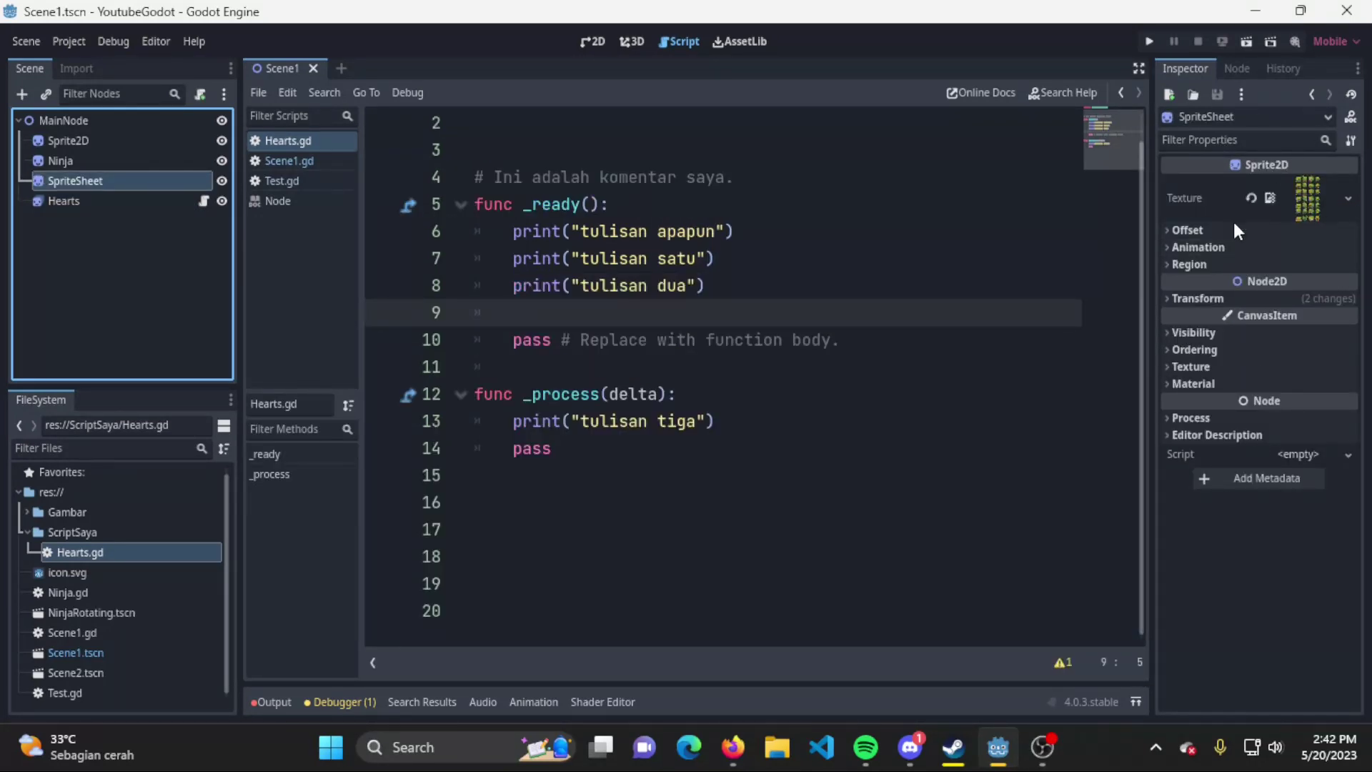
pyautogui.click(156, 161)
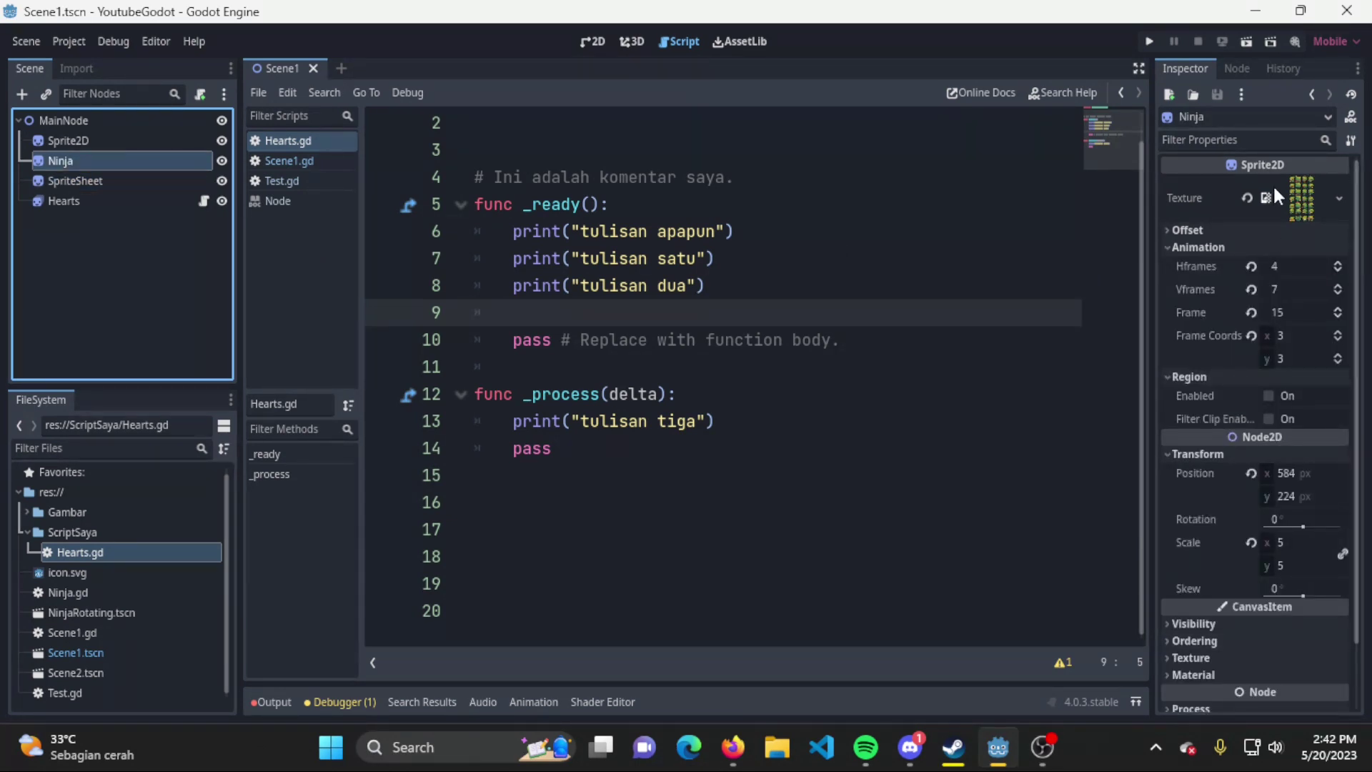
pyautogui.click(143, 140)
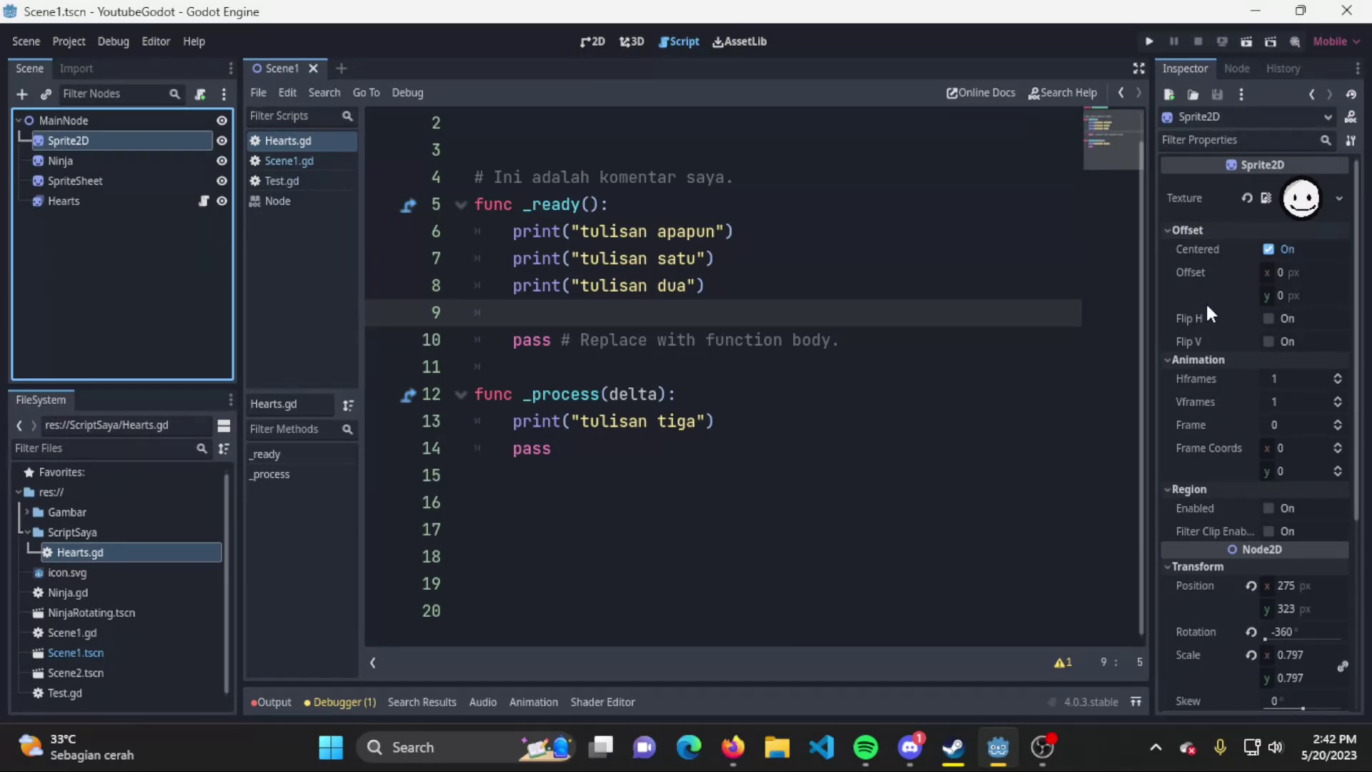
# Set the smiley sprite's x position to 300, then 500, and drag it back left to about 286, 334
pyautogui.click(589, 40)
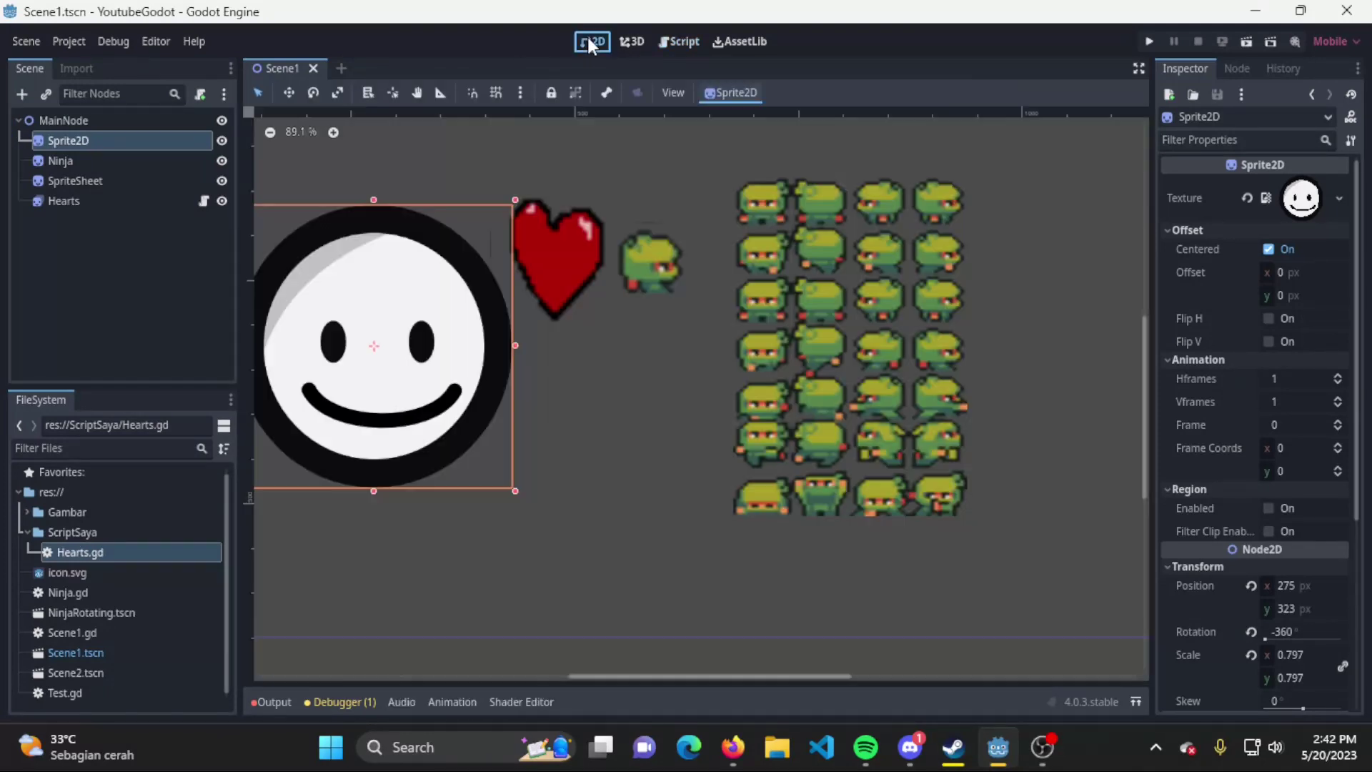
pyautogui.scroll(-5, 1290, 395)
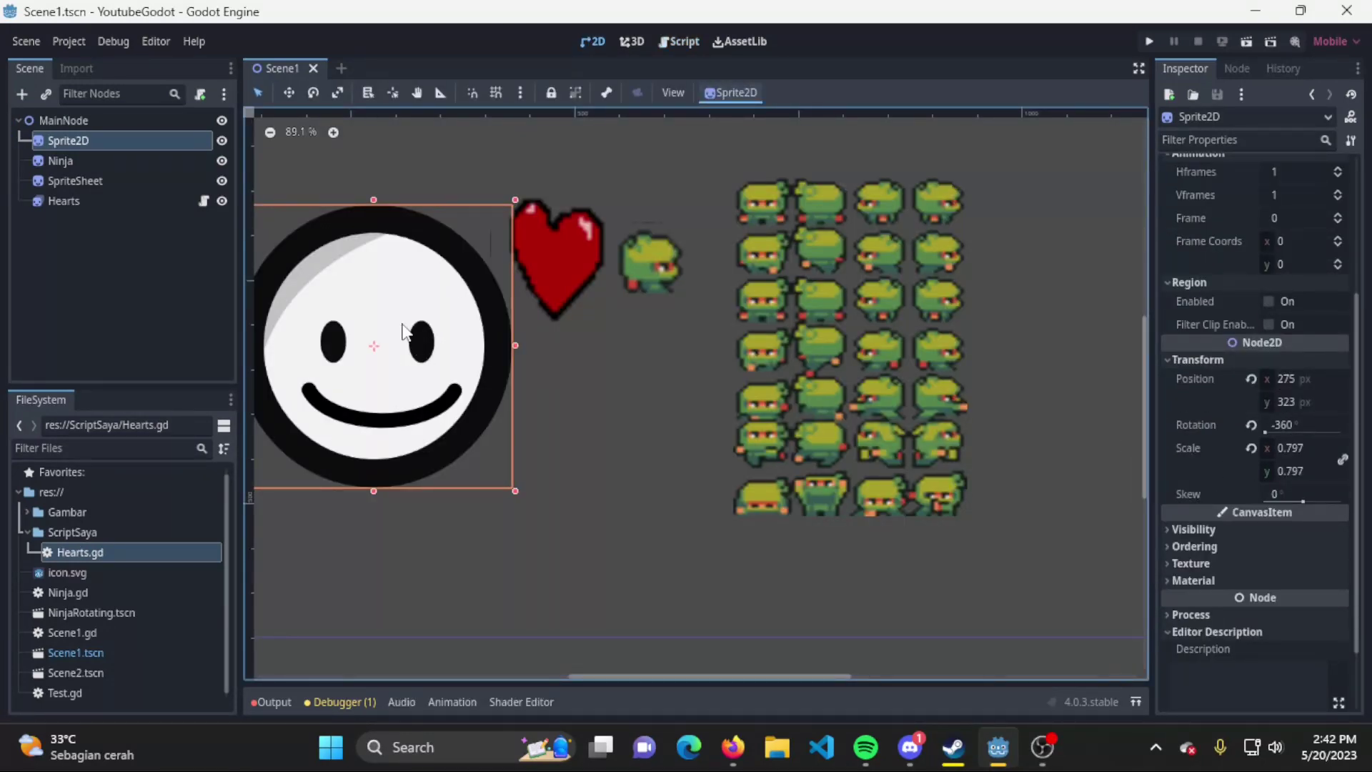
pyautogui.click(1297, 380)
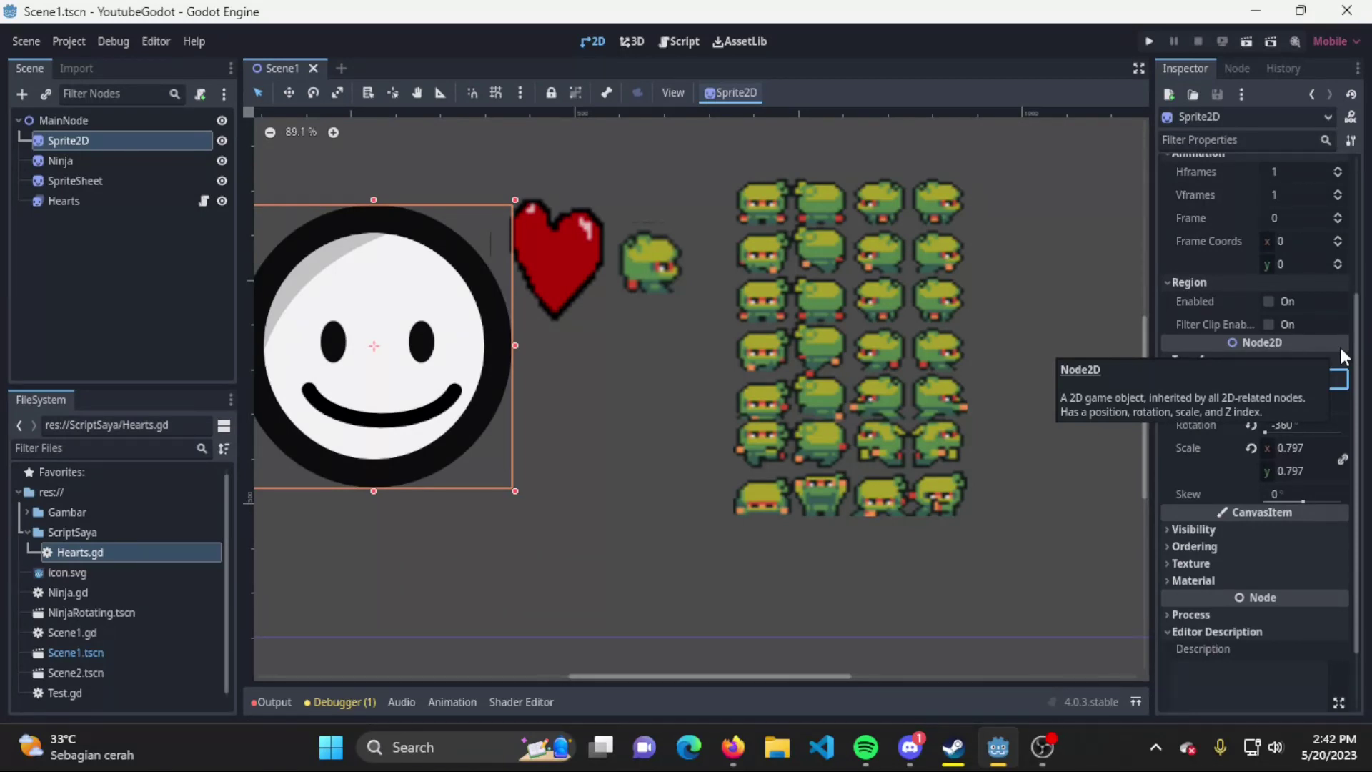
pyautogui.write('300')
pyautogui.press('Return')
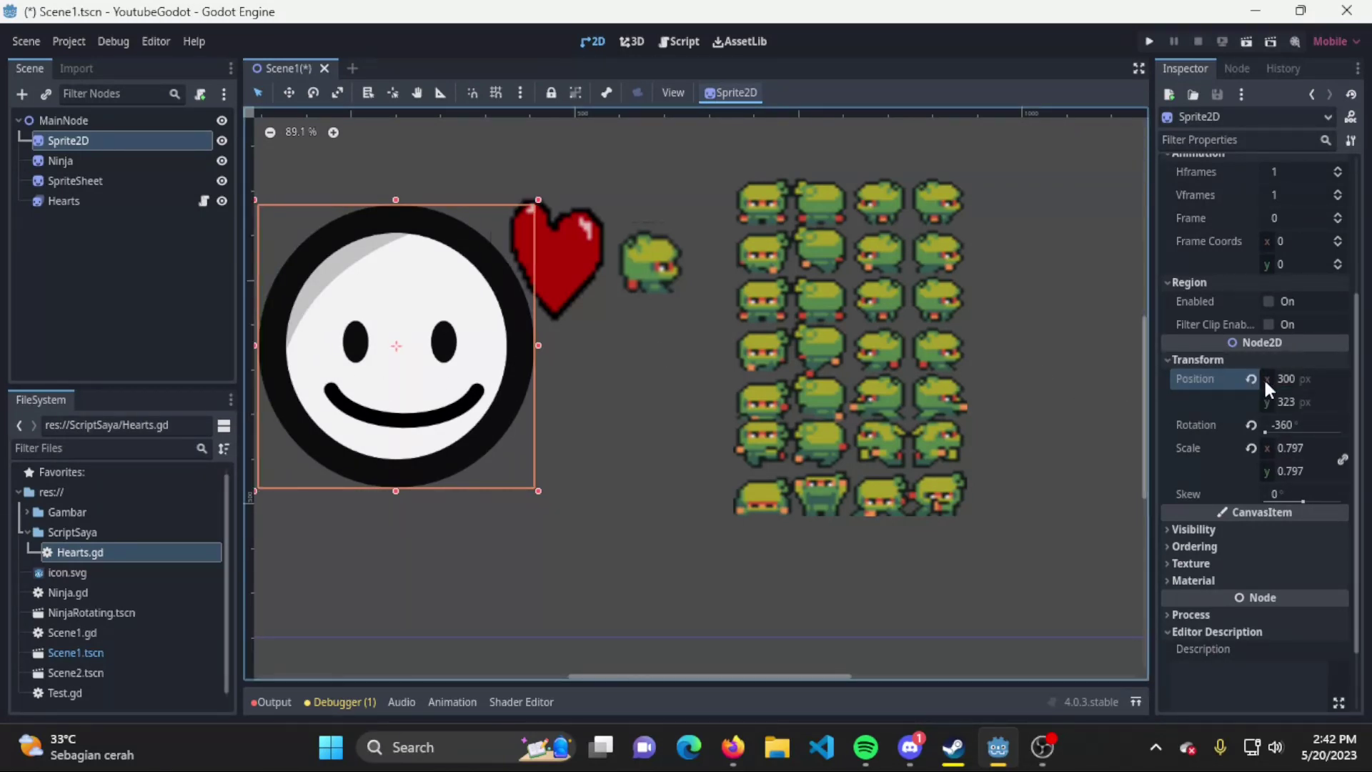
pyautogui.moveTo(1266, 378); pyautogui.dragTo(1268, 377)
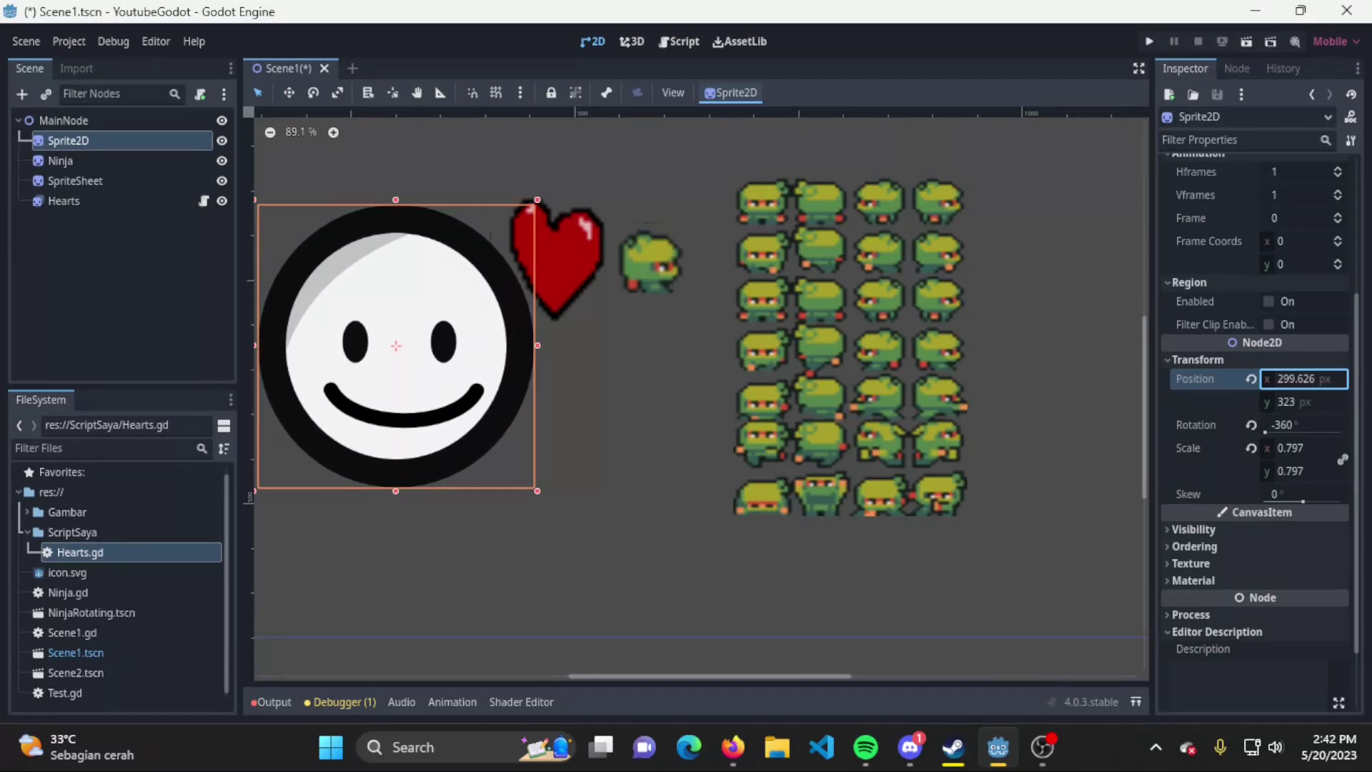
pyautogui.moveTo(1297, 379); pyautogui.dragTo(1304, 378)
pyautogui.write('500')
pyautogui.press('Return')
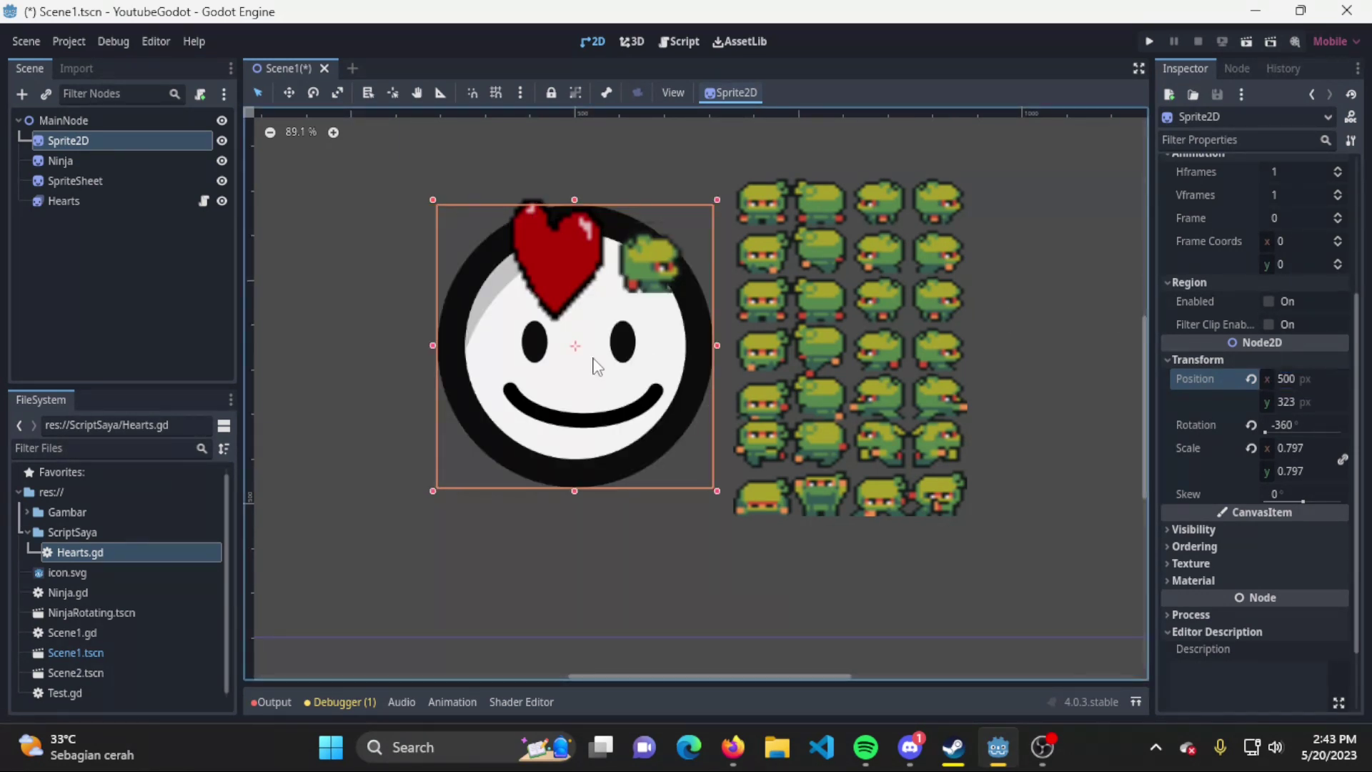
pyautogui.moveTo(573, 345); pyautogui.dragTo(383, 353)
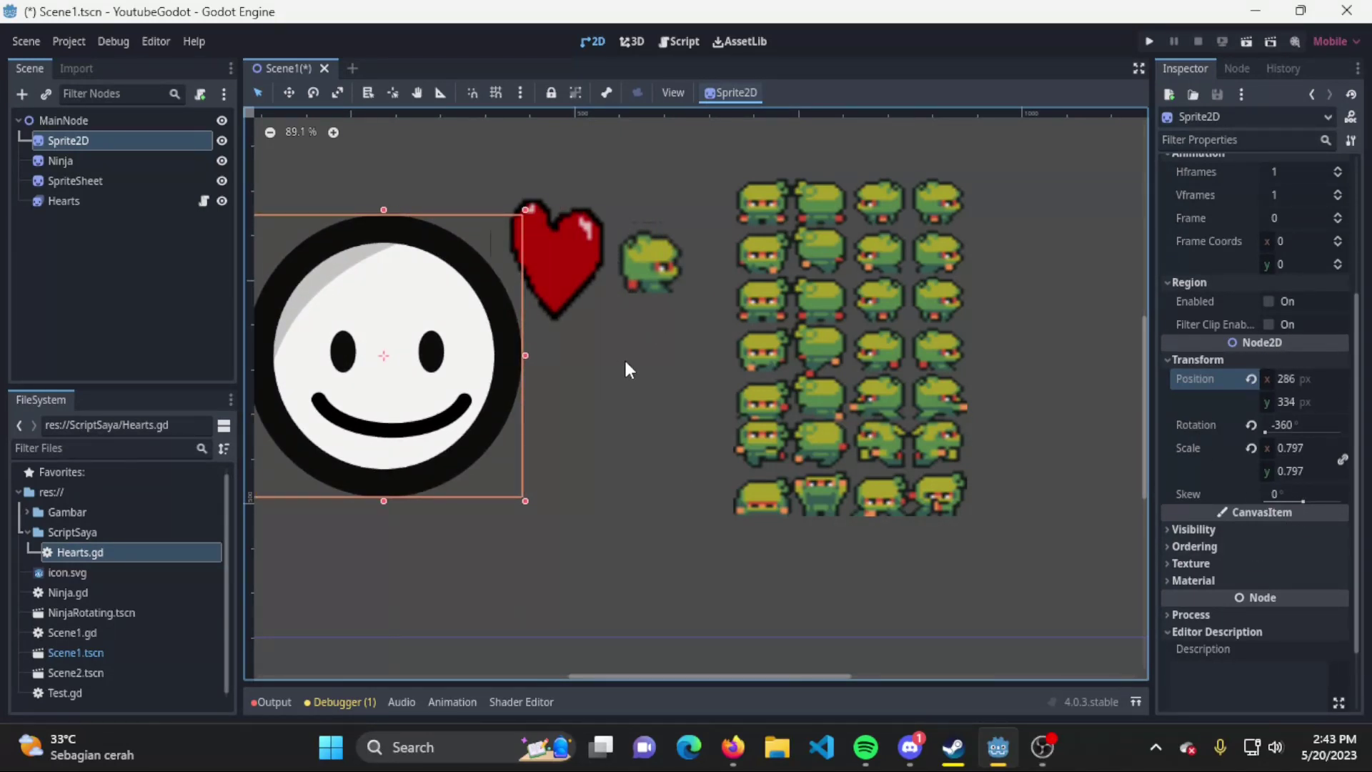
# Select the heart sprite and drag it onto the smiley face
pyautogui.moveTo(626, 368); pyautogui.dragTo(685, 380, button='middle')
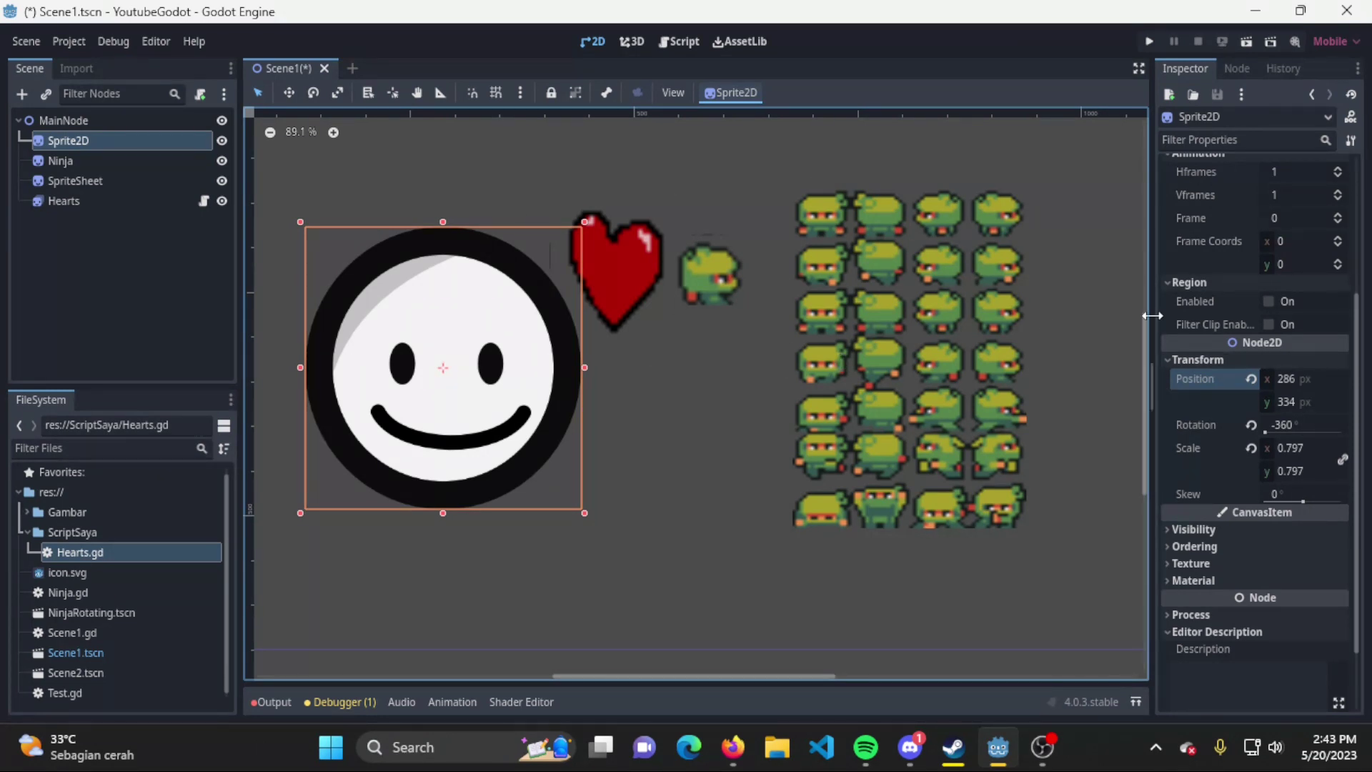
pyautogui.moveTo(654, 266); pyautogui.dragTo(669, 273, button='middle')
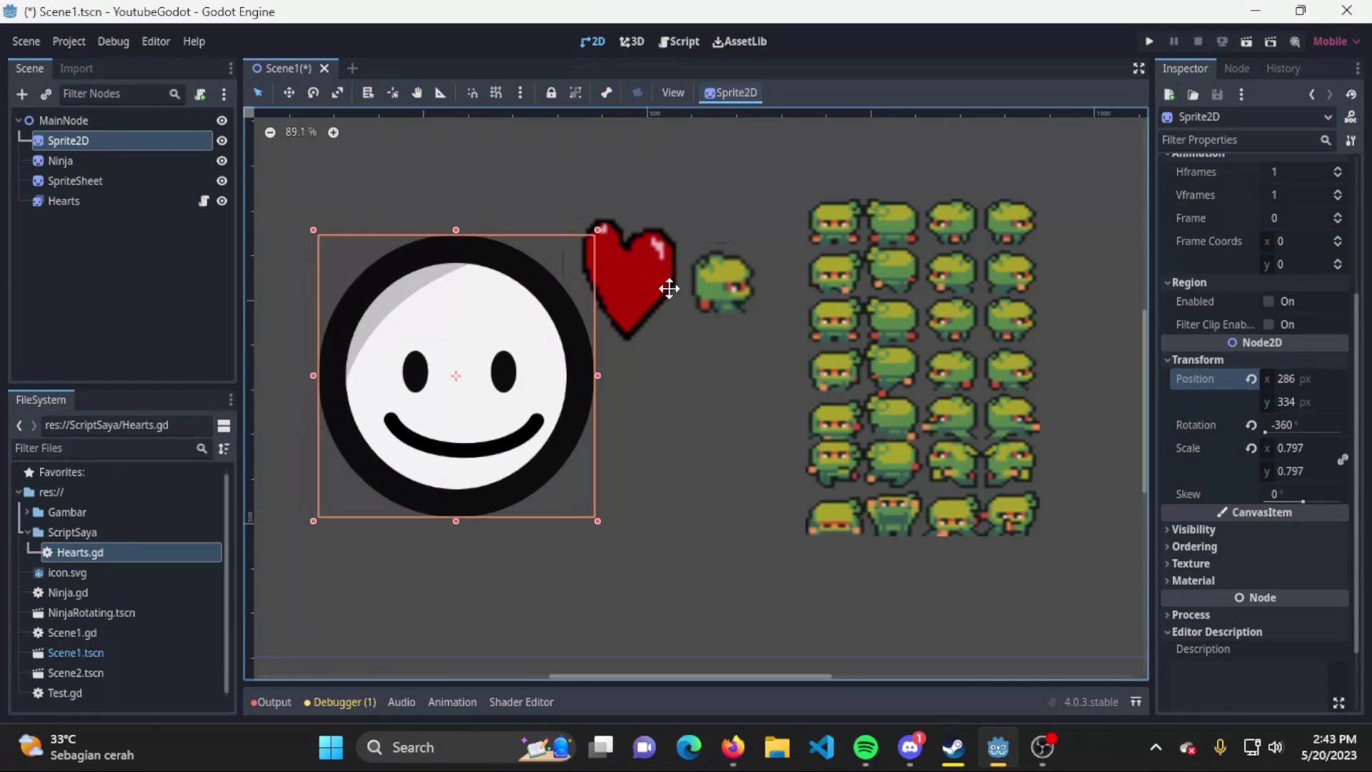
pyautogui.click(666, 256)
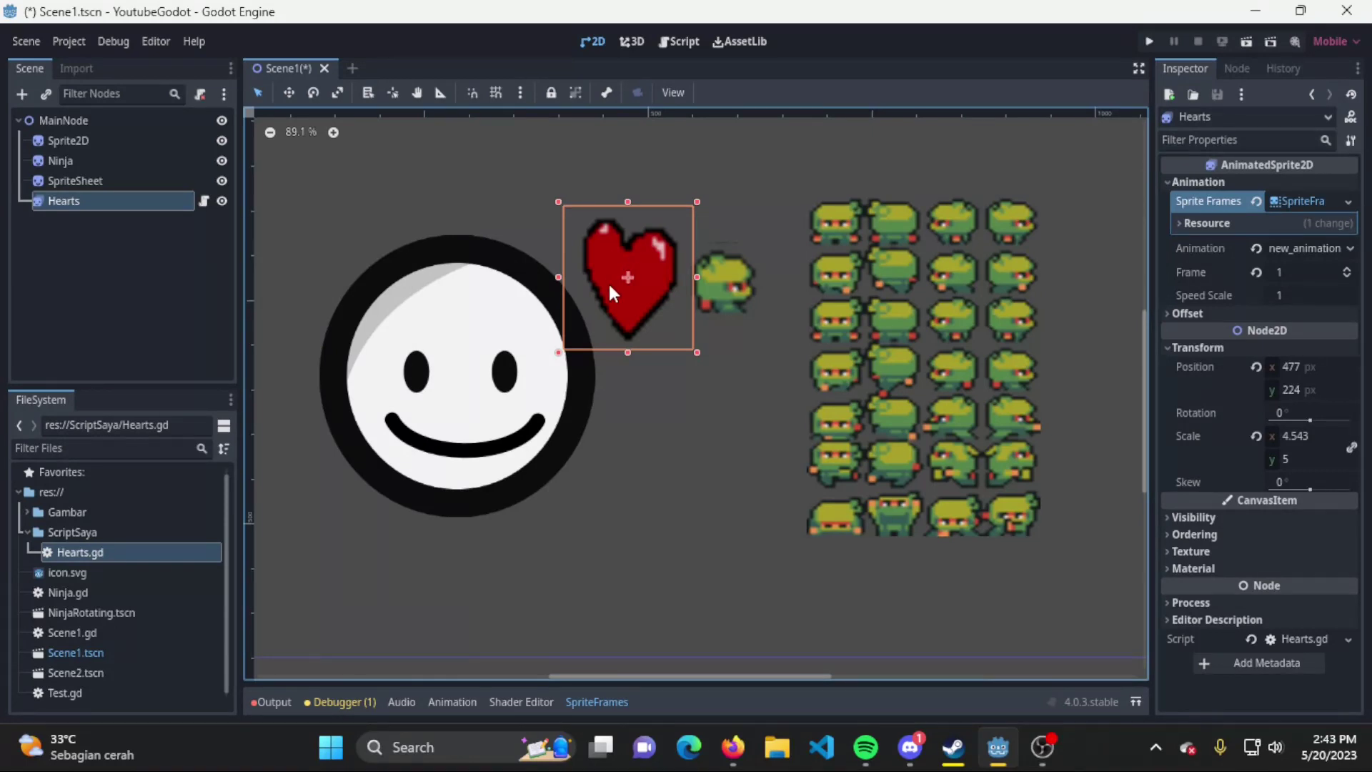
pyautogui.moveTo(629, 280); pyautogui.dragTo(461, 326)
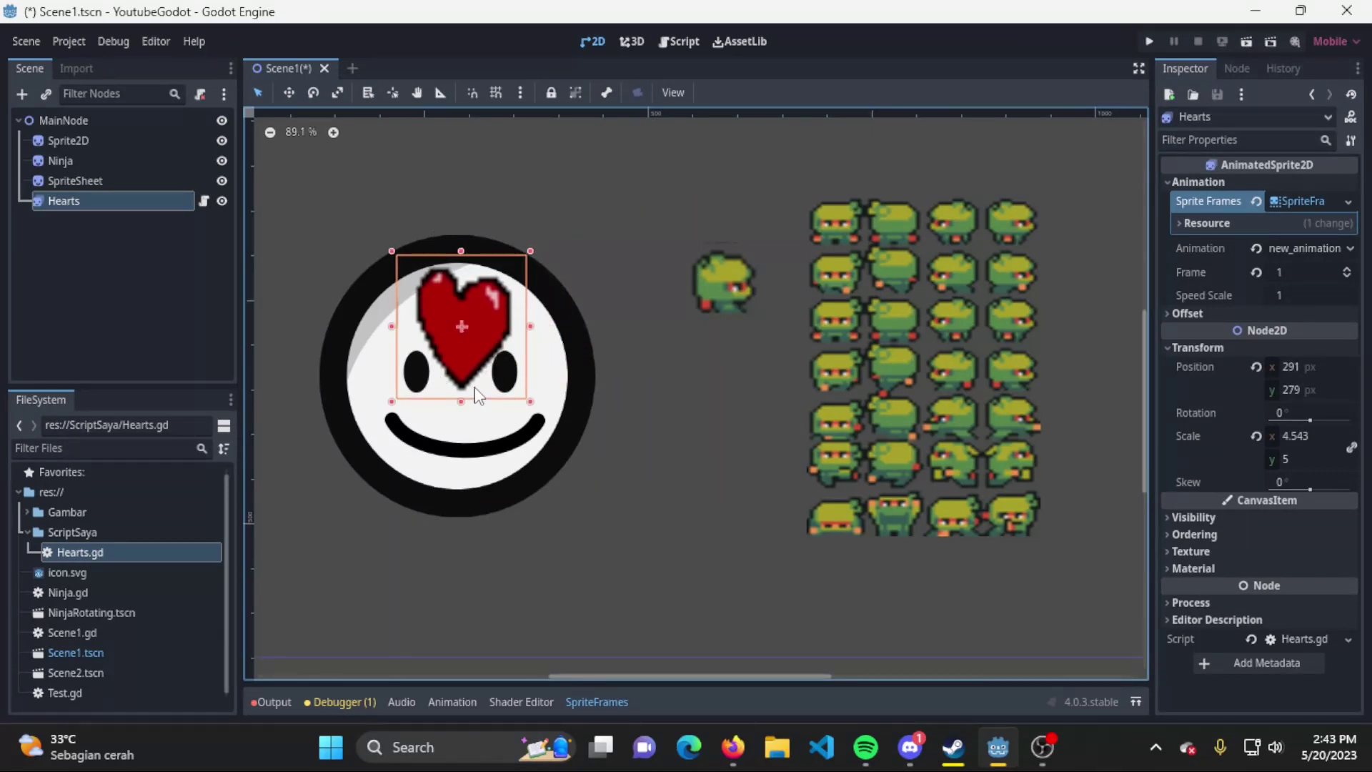
# Select the Hearts node and open its attached script
pyautogui.click(699, 391)
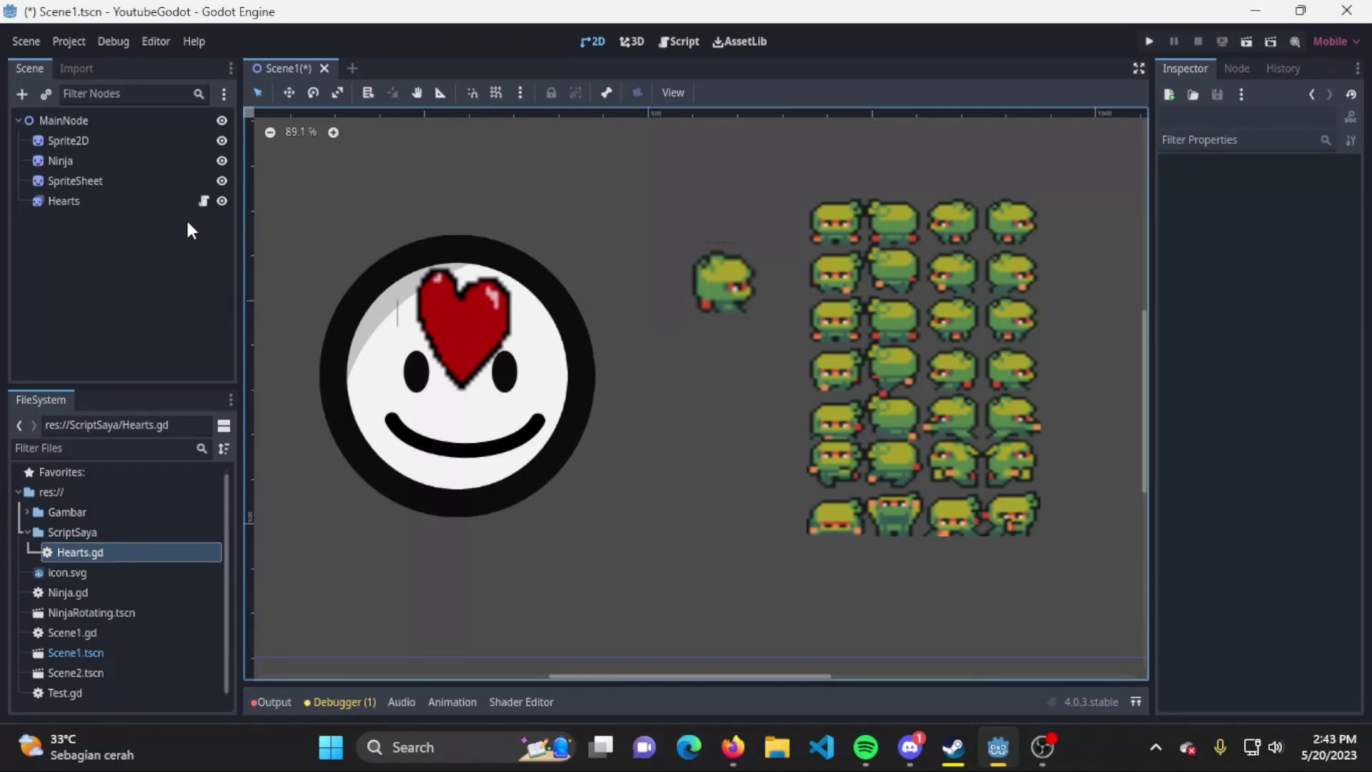
pyautogui.click(123, 200)
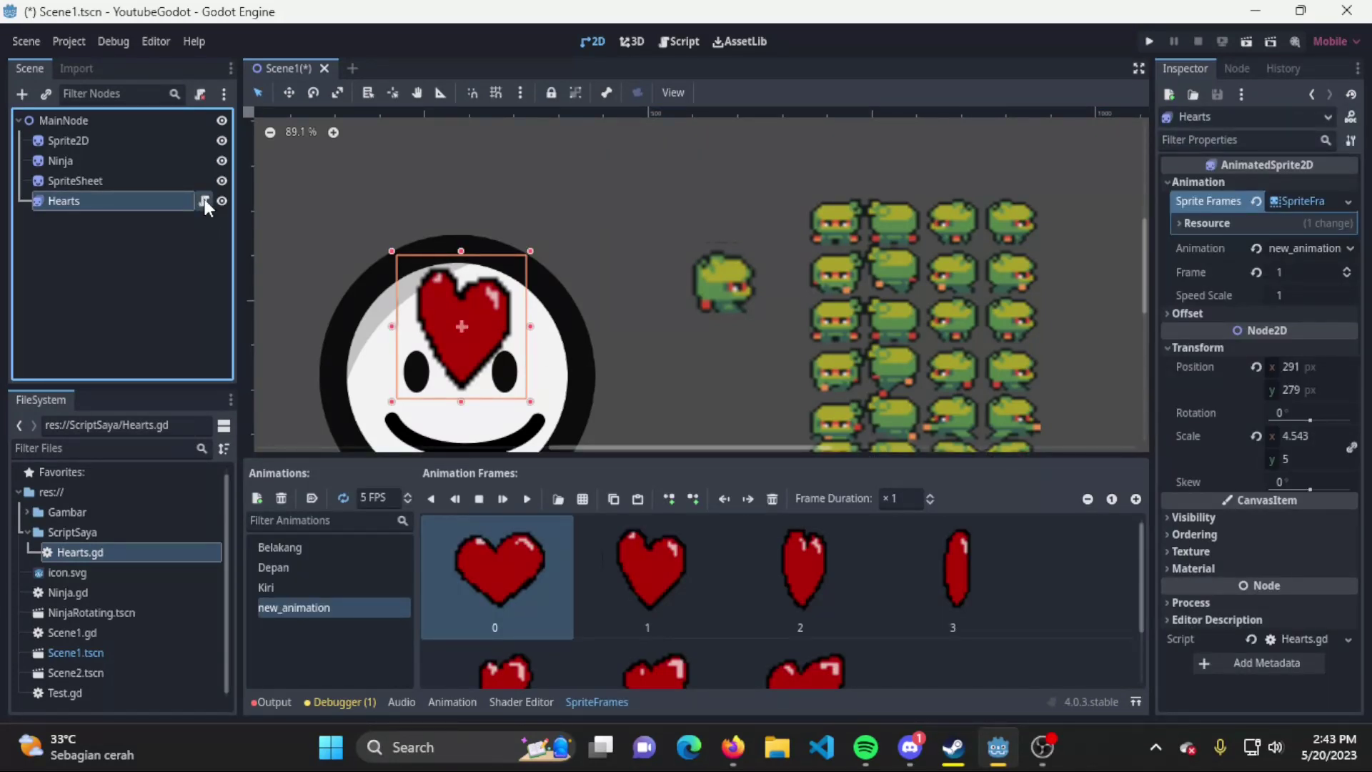
pyautogui.click(205, 201)
pyautogui.click(689, 285)
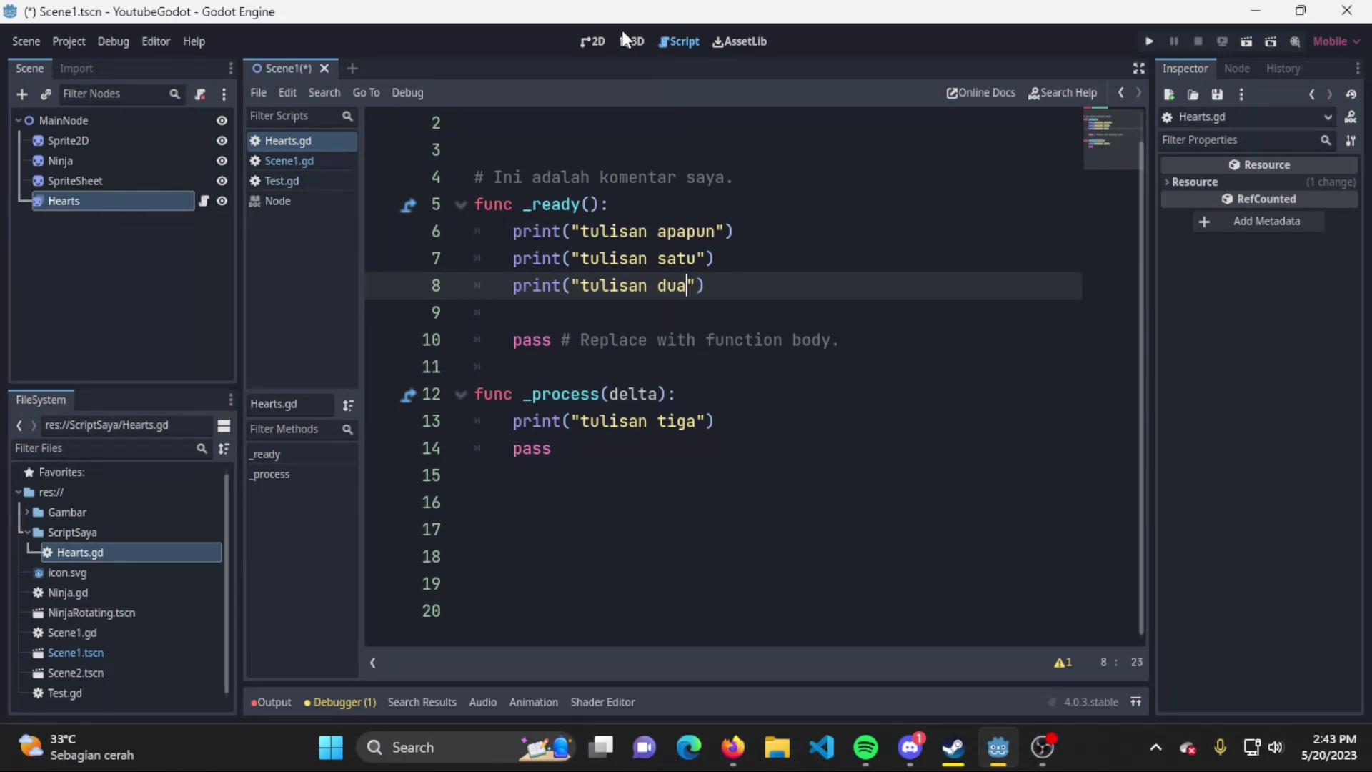
# Back in the 2D view, set the heart's x position to 500, then restore it to 291
pyautogui.click(595, 41)
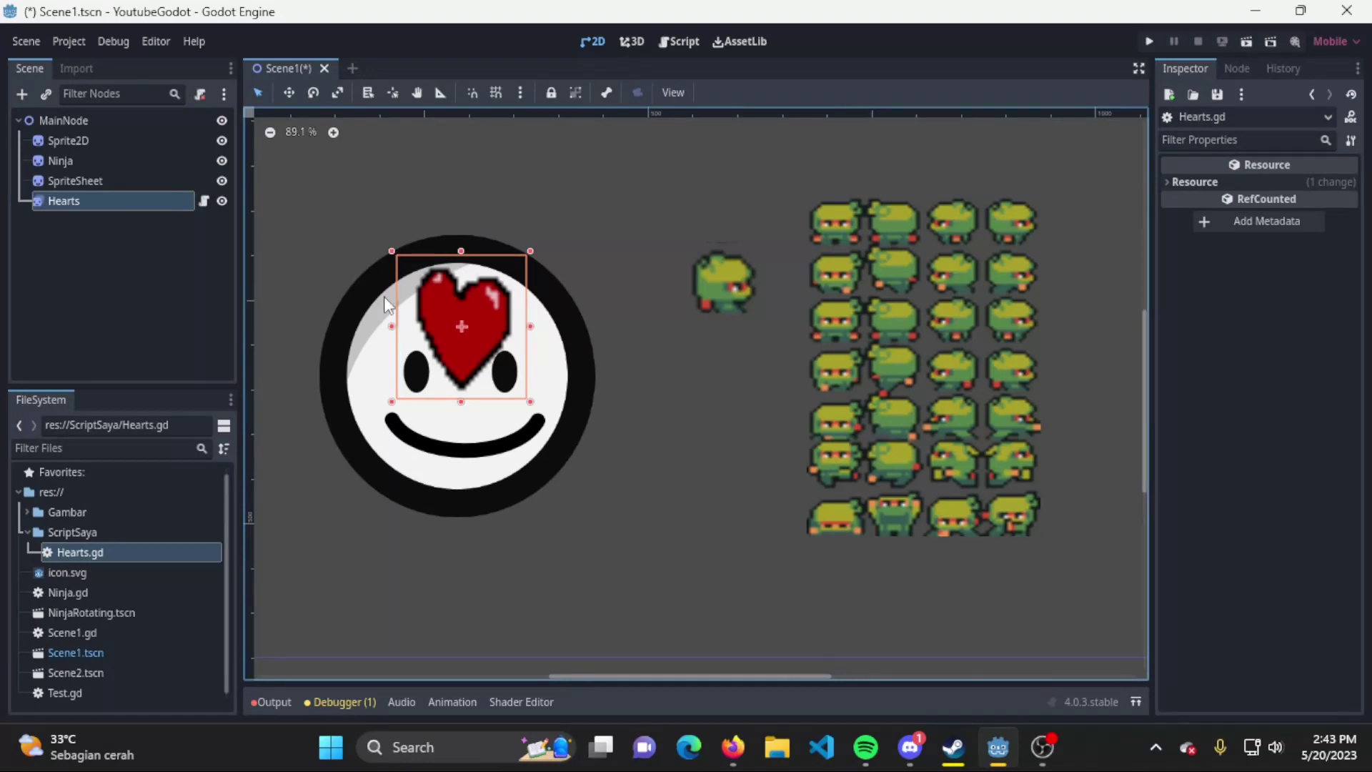
pyautogui.click(102, 195)
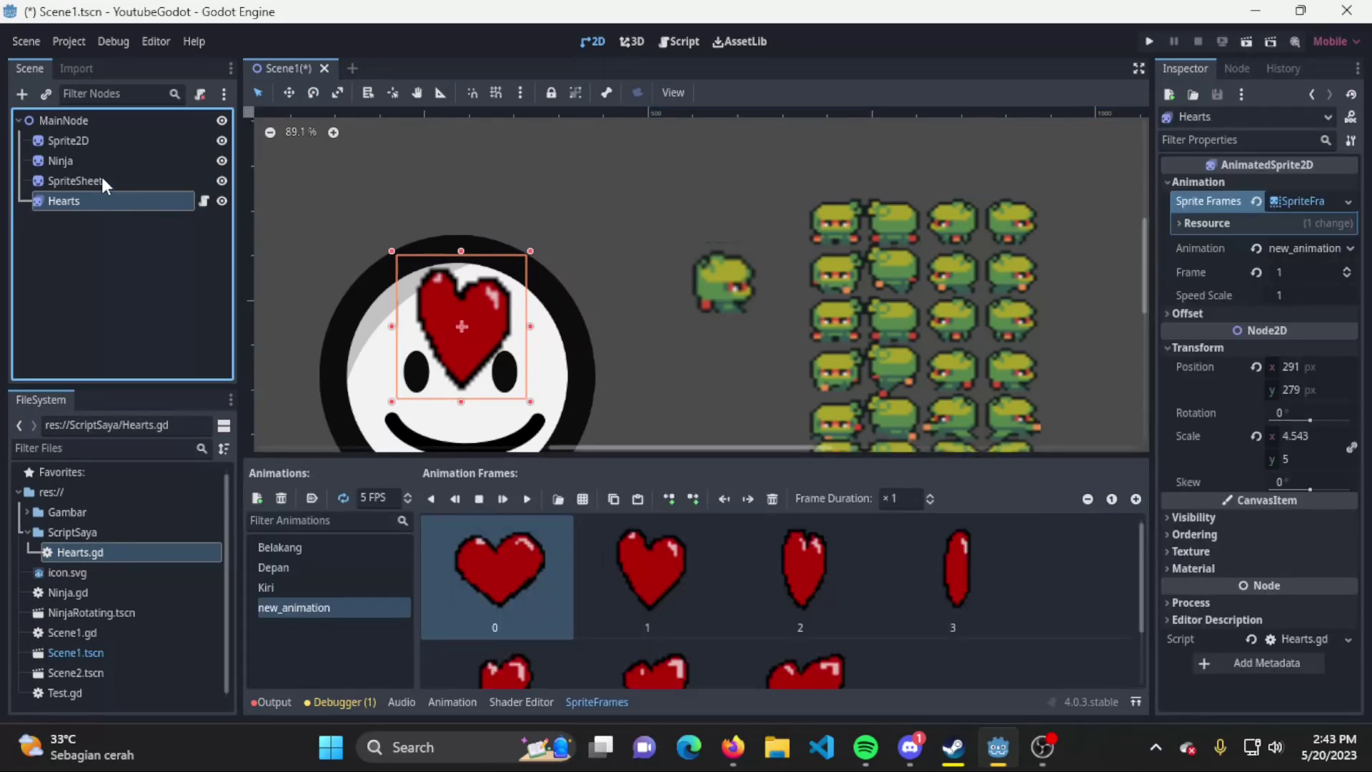
pyautogui.click(101, 179)
pyautogui.click(83, 200)
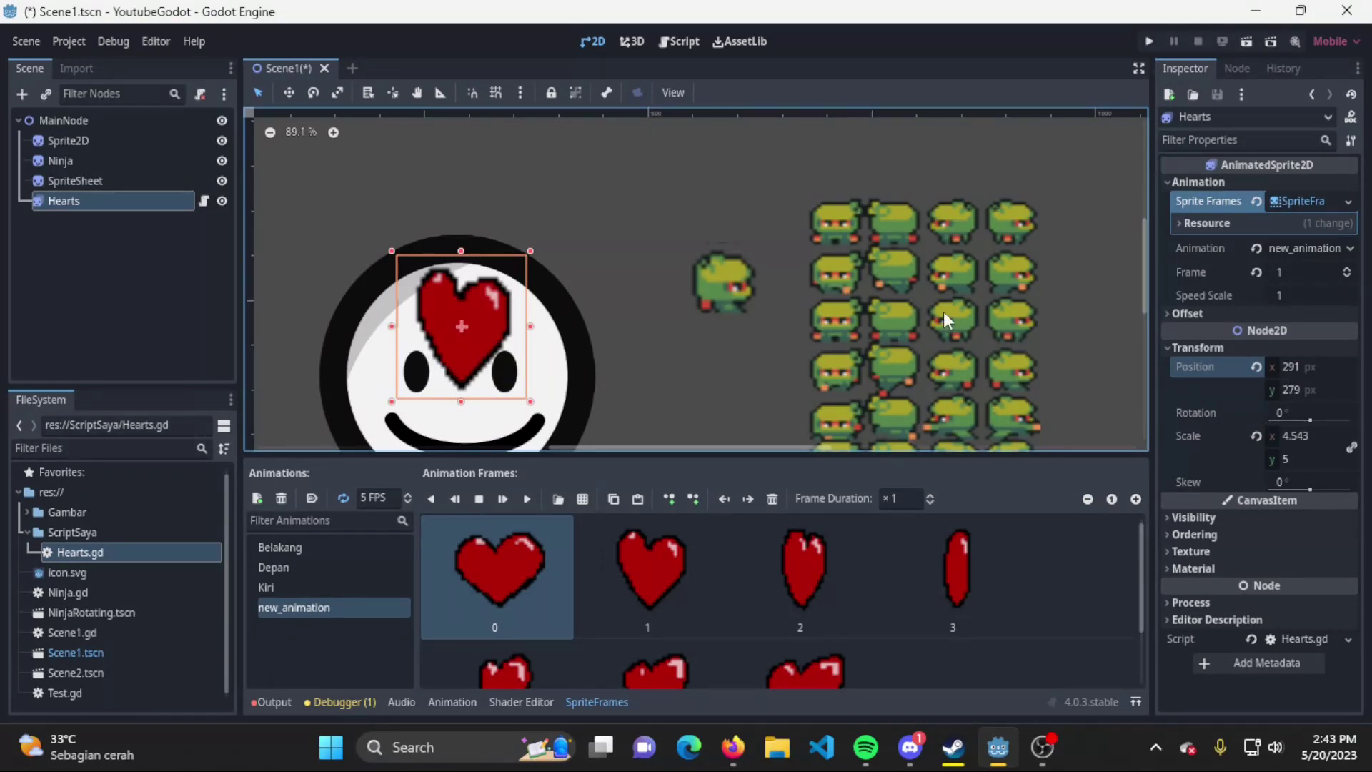
pyautogui.click(1350, 368)
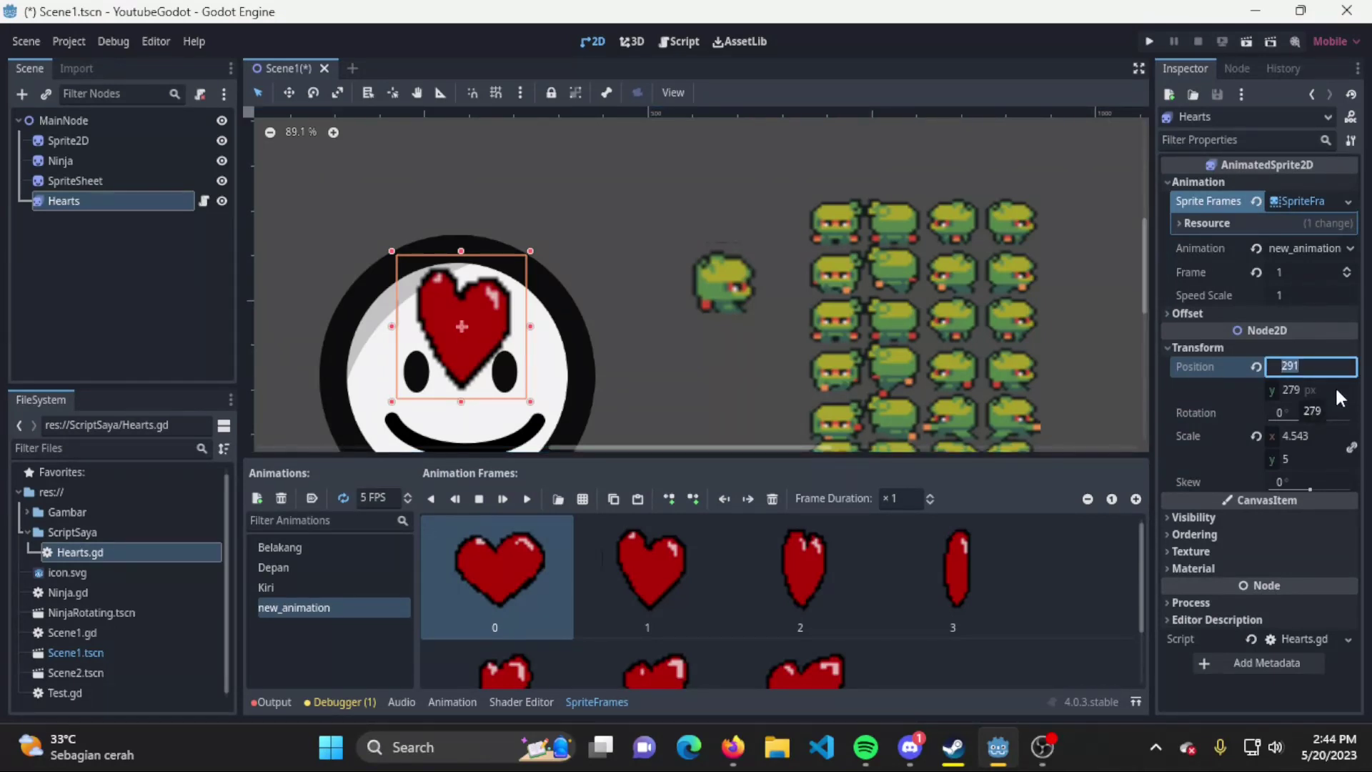
pyautogui.write('500')
pyautogui.press('Return')
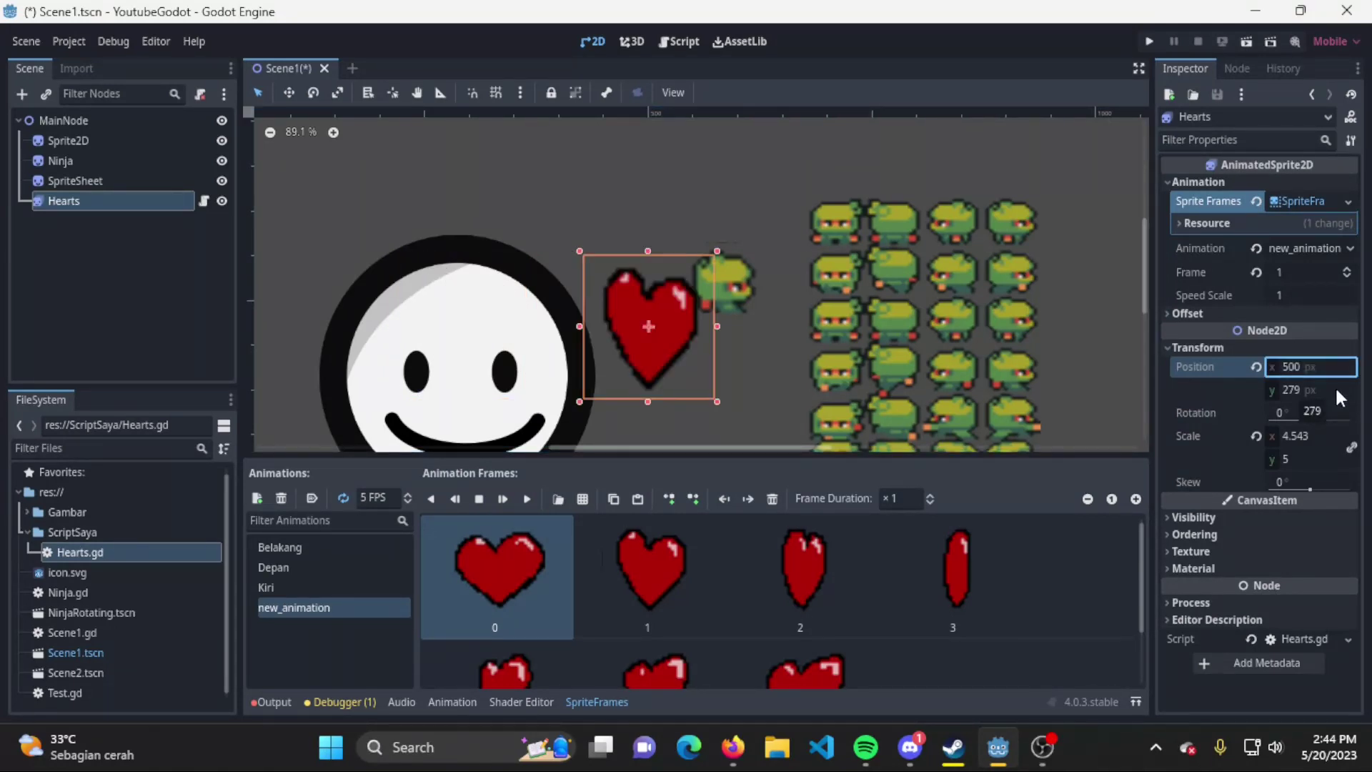
pyautogui.click(1334, 368)
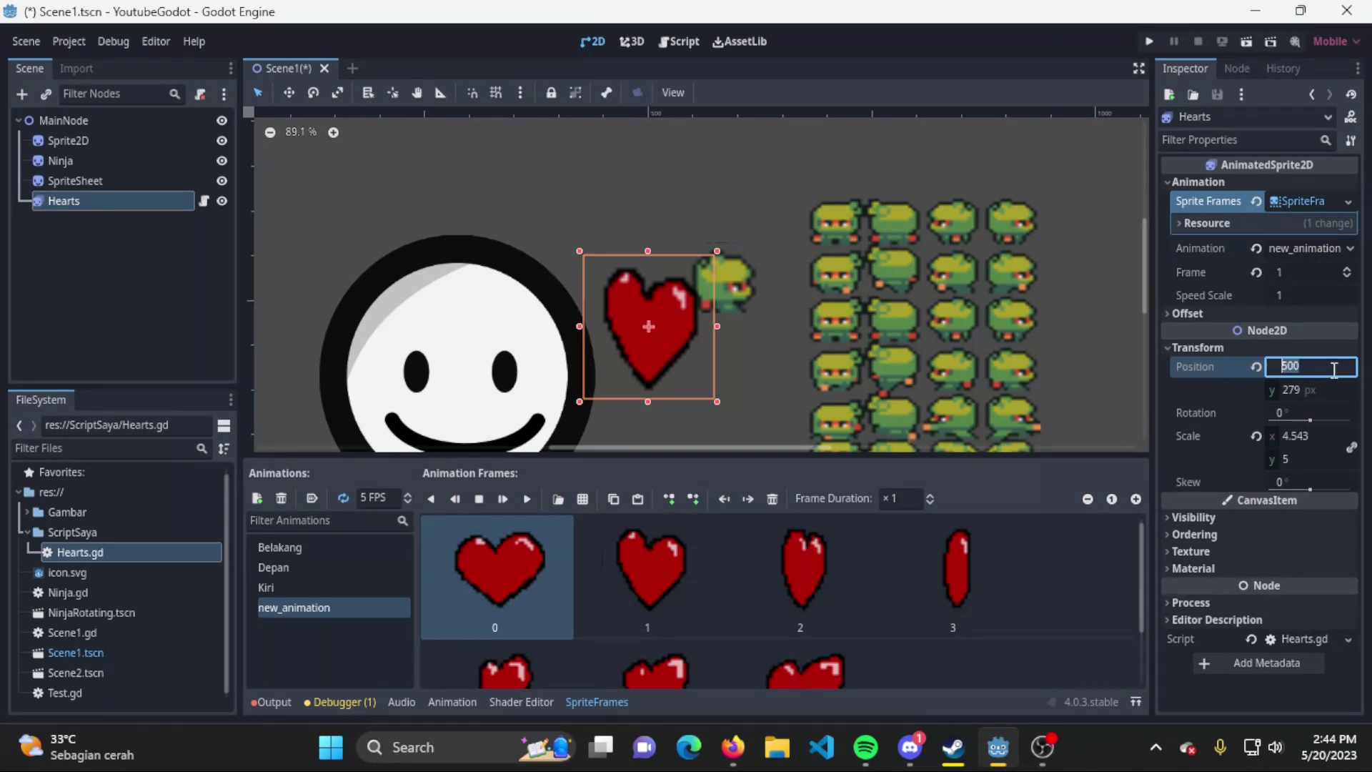
pyautogui.write('291')
pyautogui.press('Return')
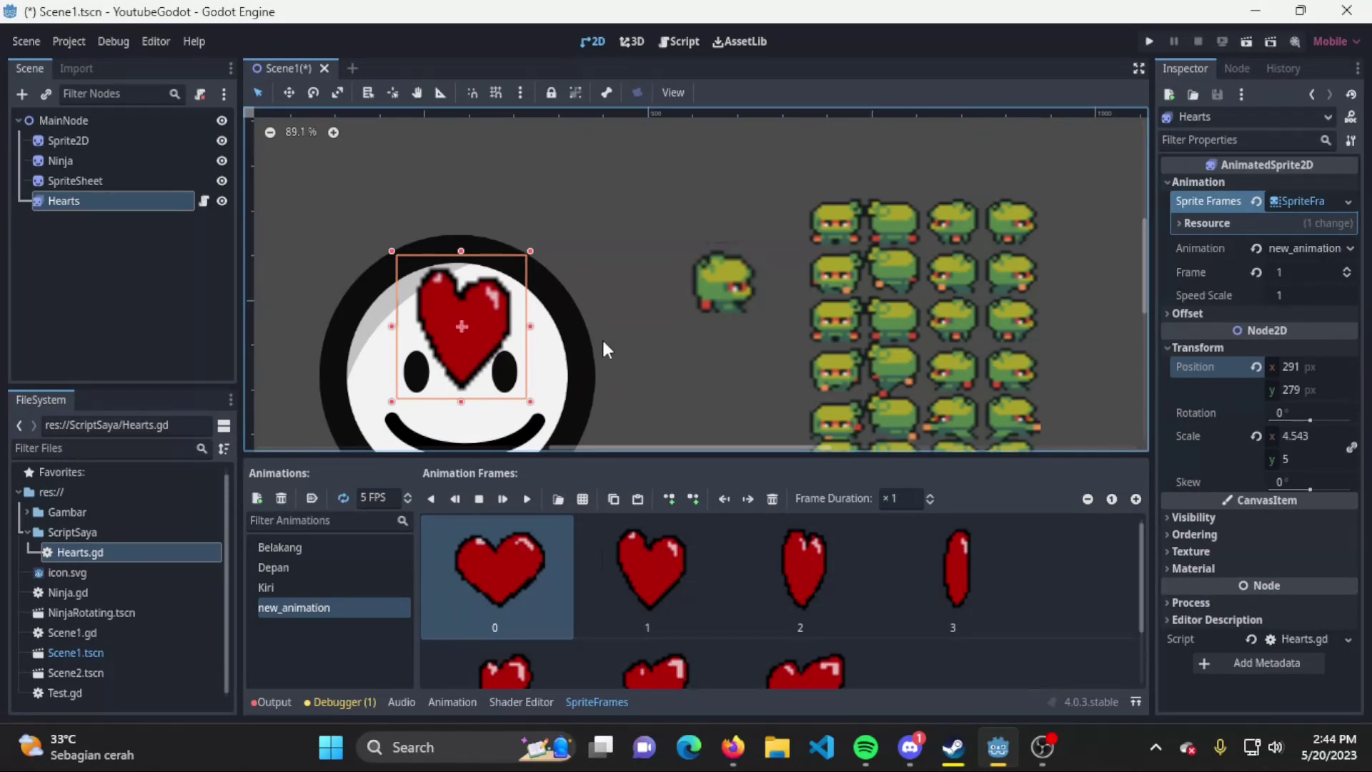
# Reselect the Hearts node and open Hearts.gd in the Script editor
pyautogui.click(170, 249)
pyautogui.click(129, 202)
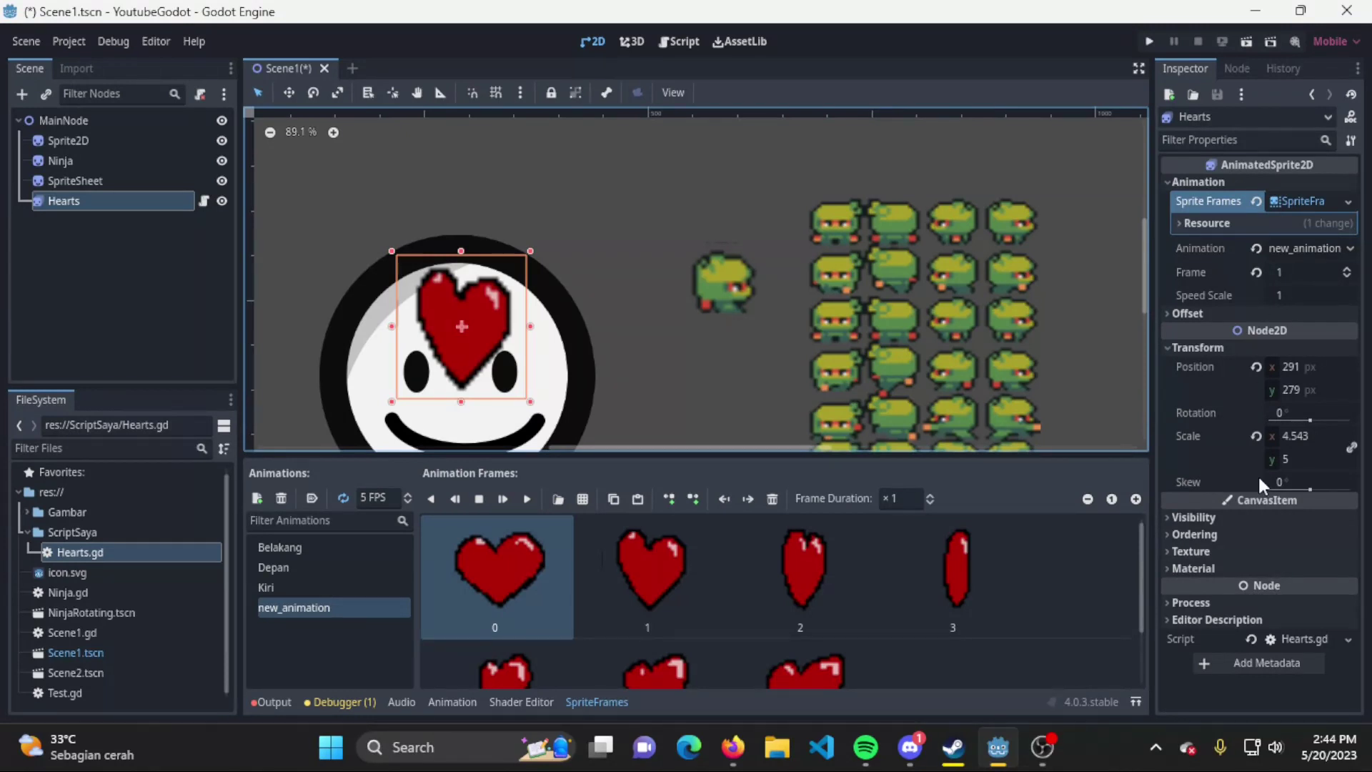
pyautogui.click(206, 200)
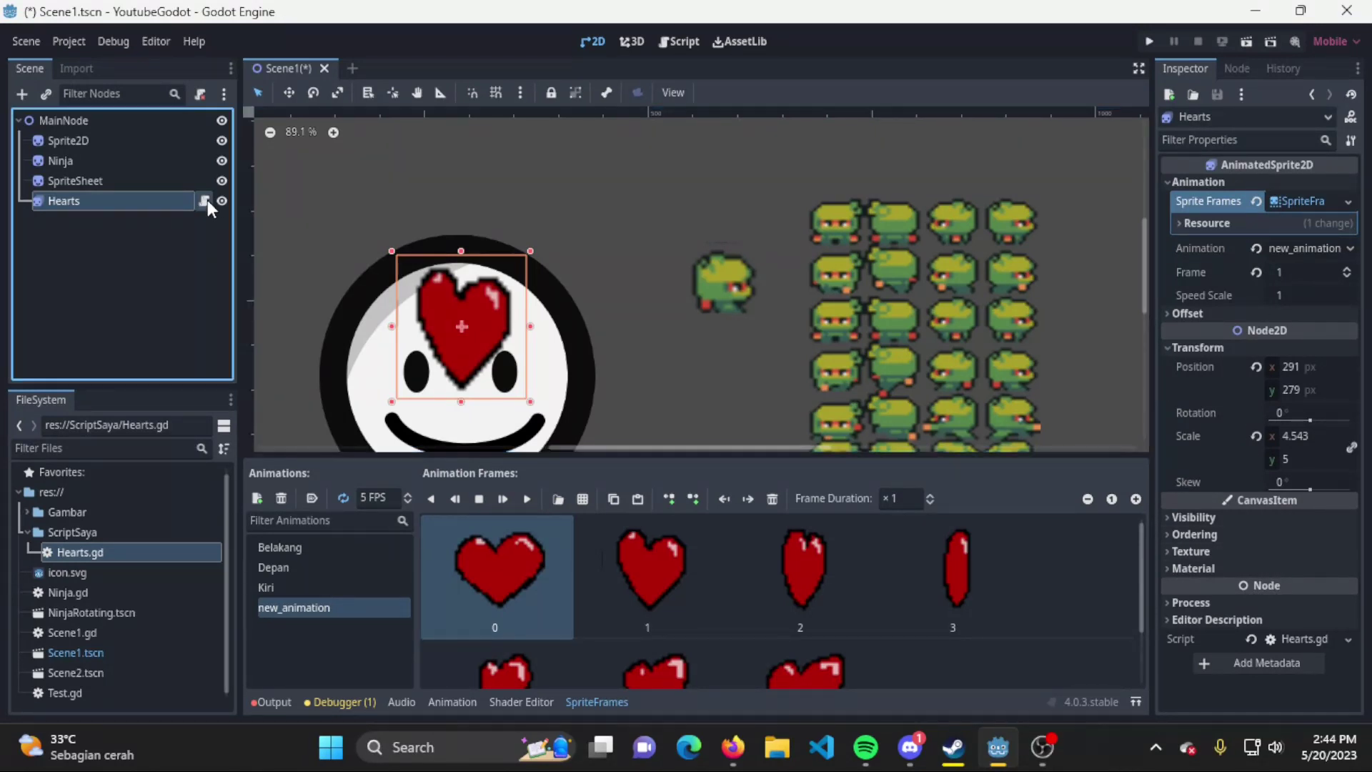
pyautogui.click(207, 200)
# Delete the print lines, write position.x = 500 in _ready, and save the script
pyautogui.moveTo(784, 277); pyautogui.dragTo(466, 227)
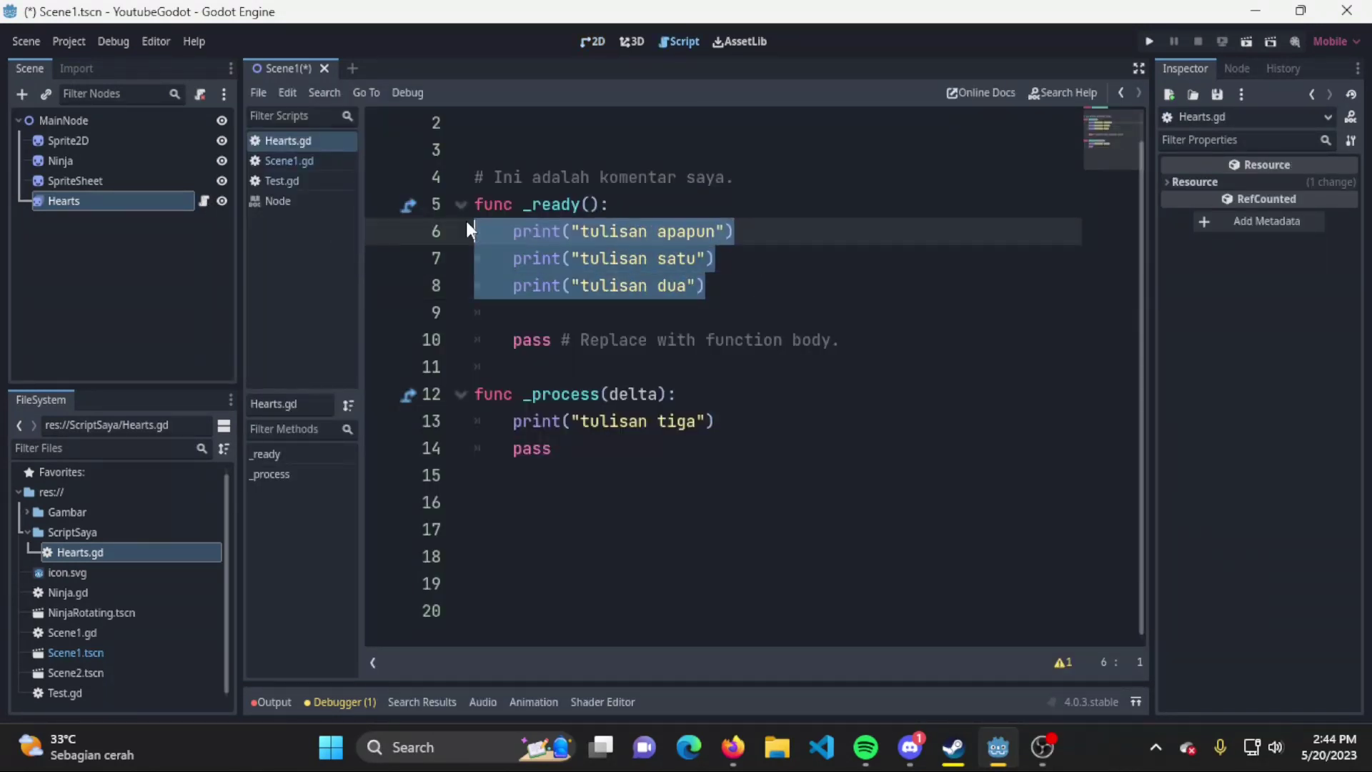
pyautogui.press('BackSpace')
pyautogui.moveTo(741, 395); pyautogui.dragTo(486, 386)
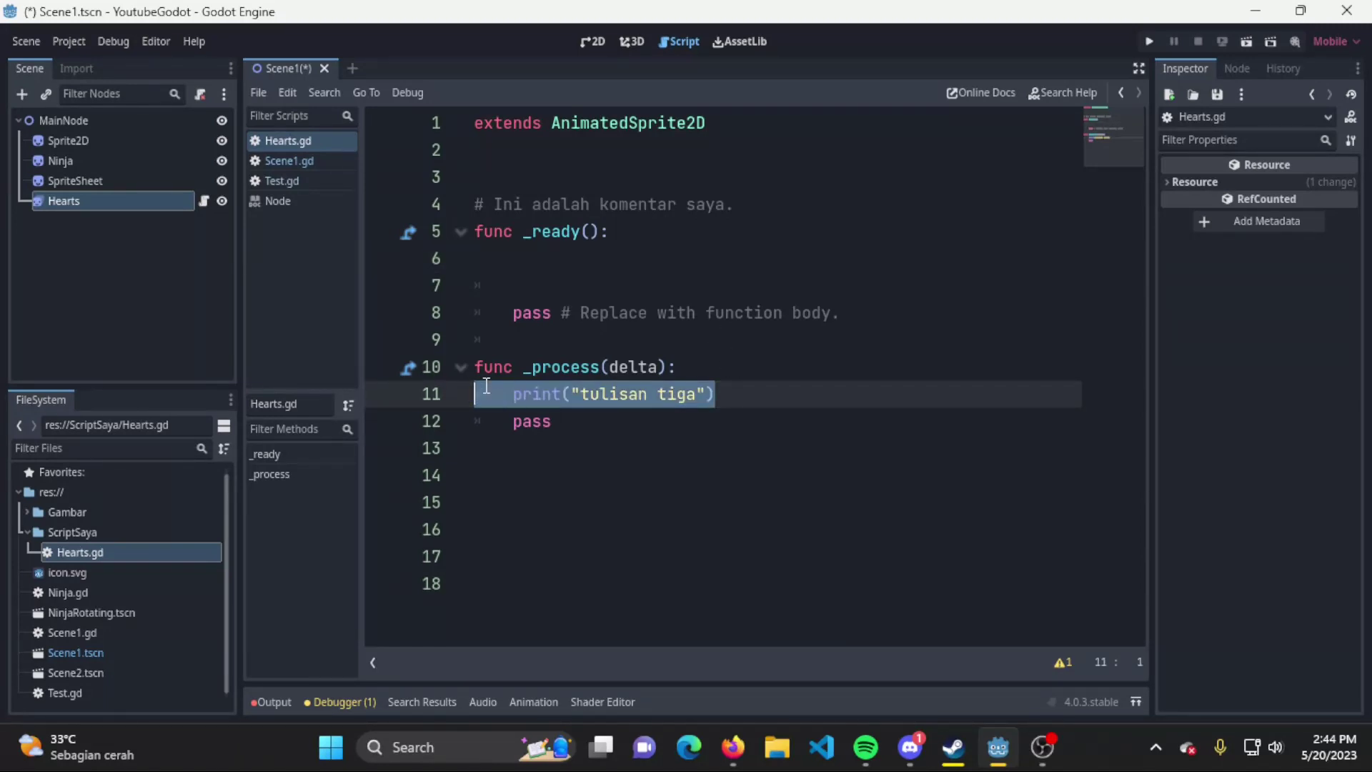
pyautogui.press('BackSpace')
pyautogui.press('BackSpace')
pyautogui.click(599, 283)
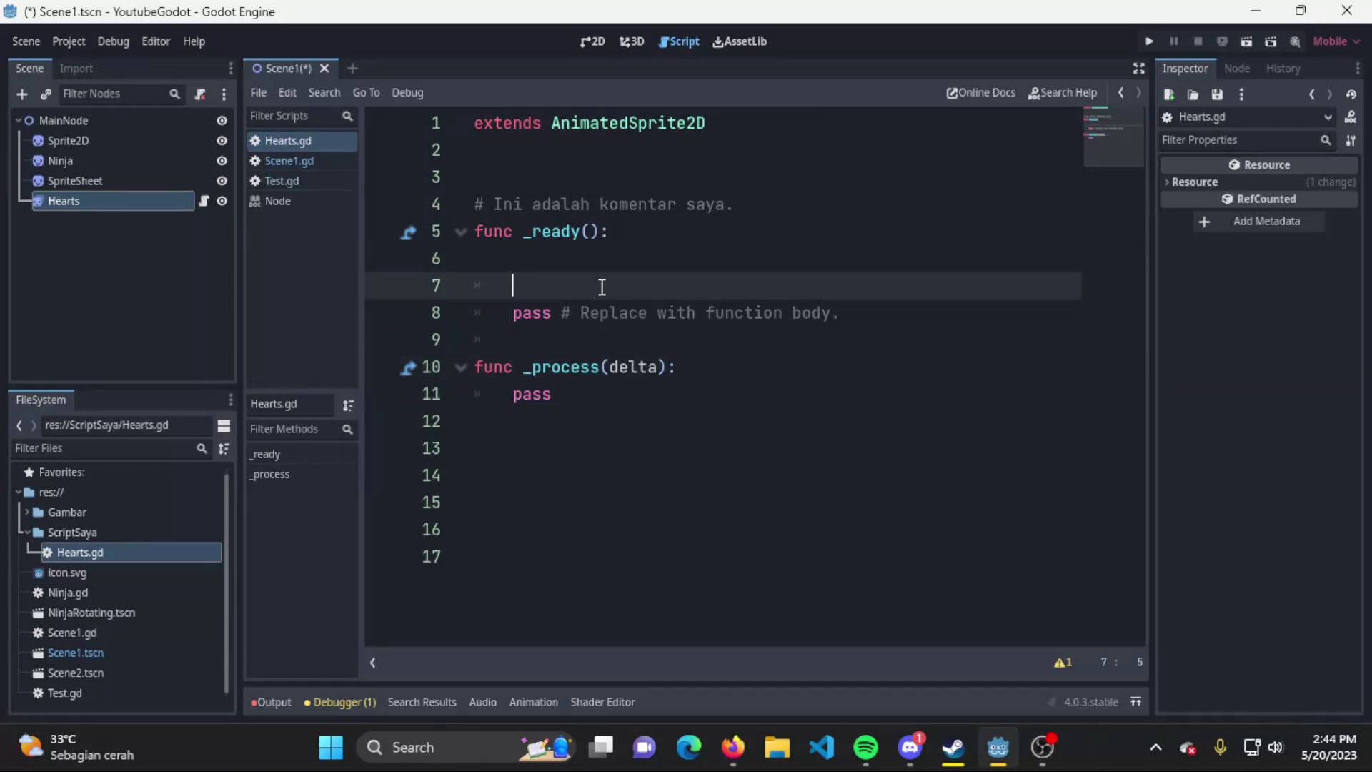
pyautogui.write('po')
pyautogui.write('sition.')
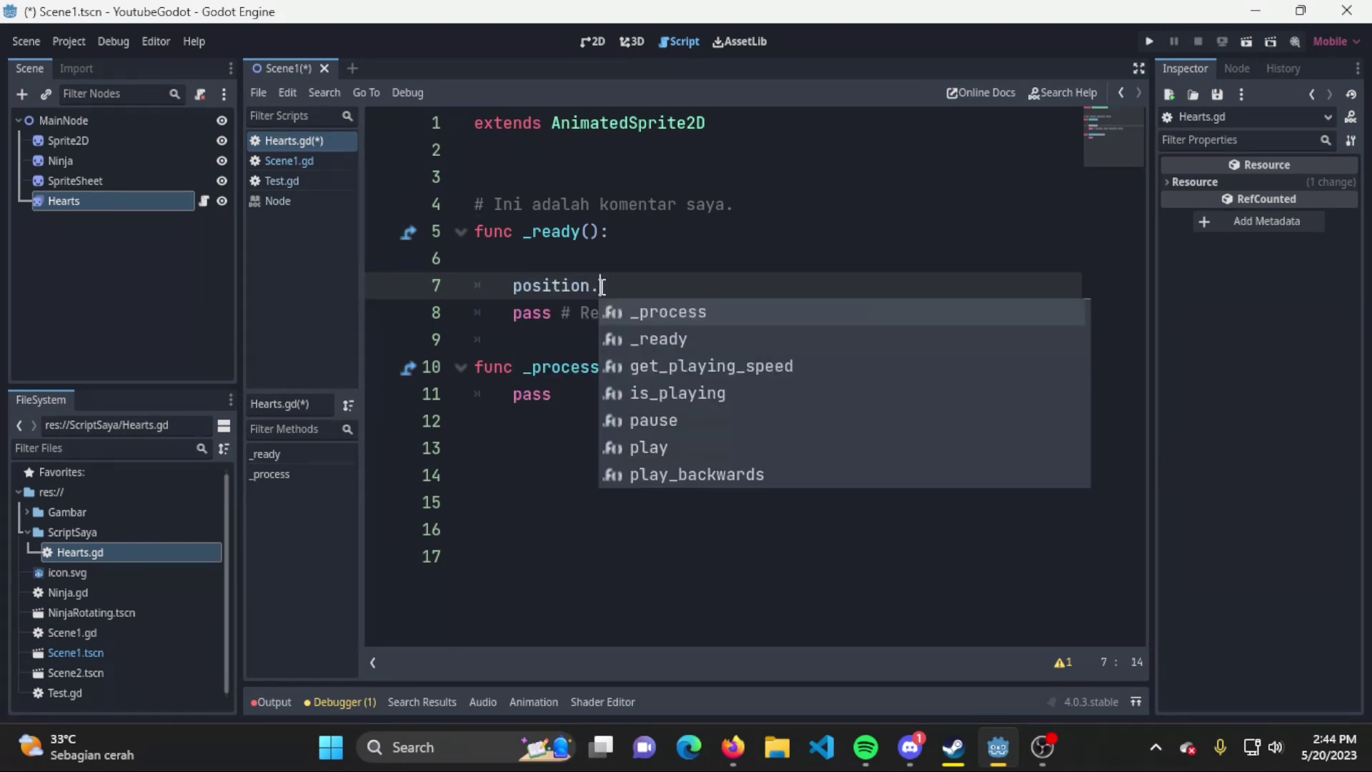
pyautogui.write('x = ')
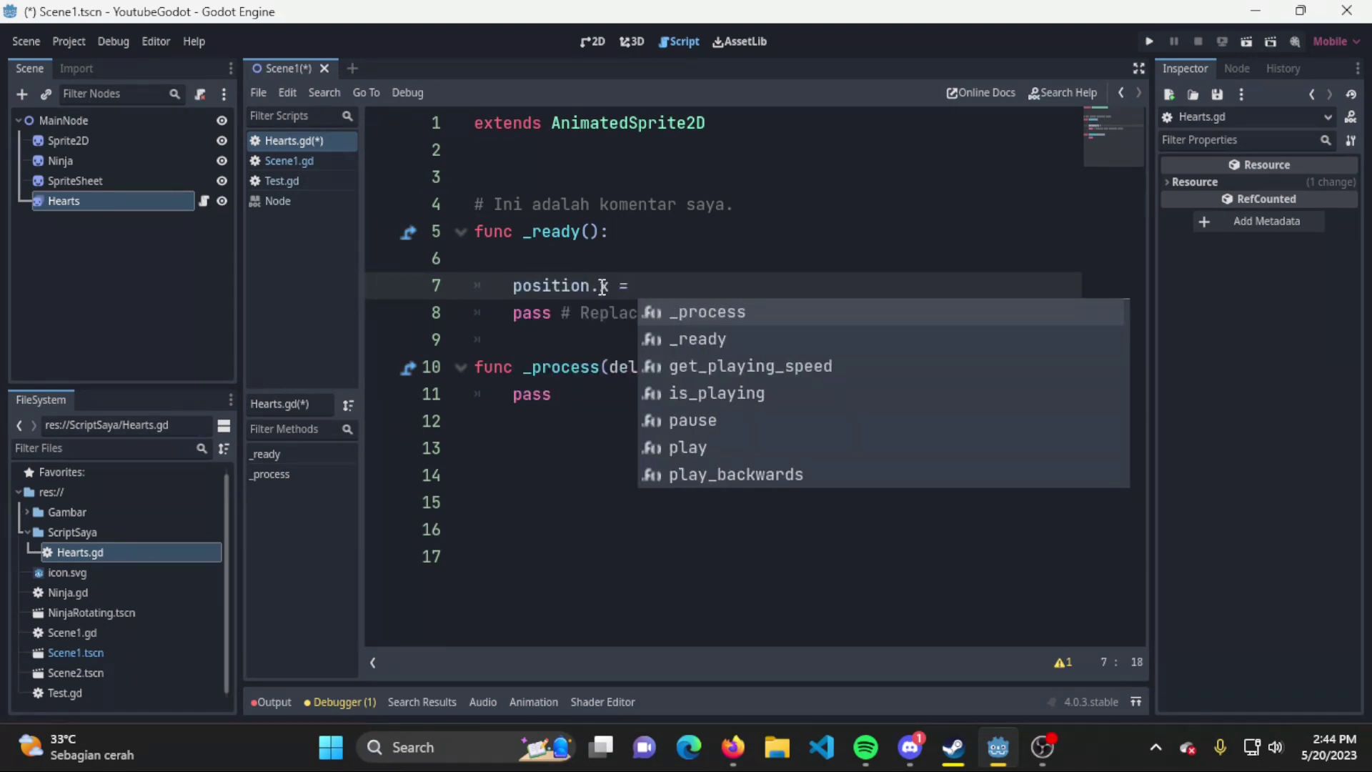
pyautogui.write('500')
pyautogui.hotkey('ctrl', 's')
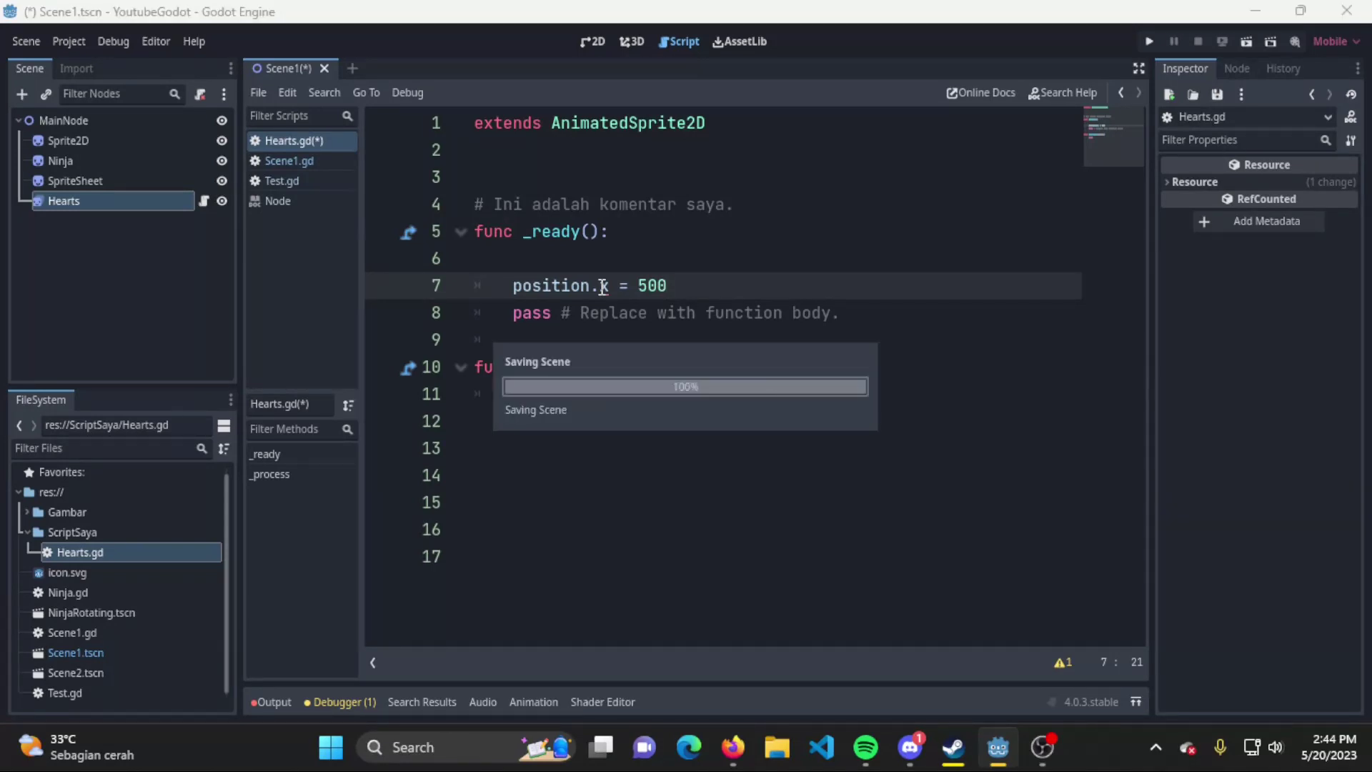
pyautogui.click(786, 252)
pyautogui.press('BackSpace')
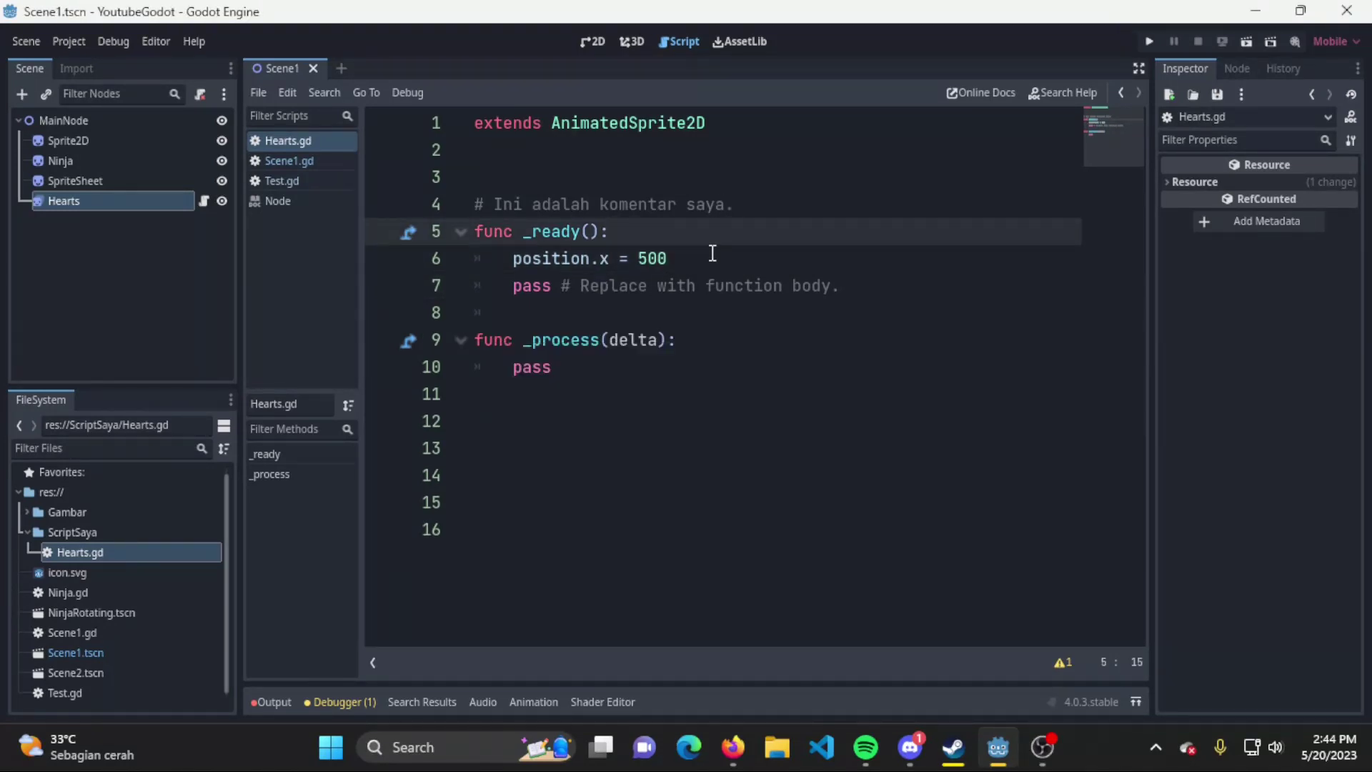
# Highlight position, the equals sign and 500 in the position.x = 500 line
pyautogui.doubleClick(529, 259)
pyautogui.click(668, 259)
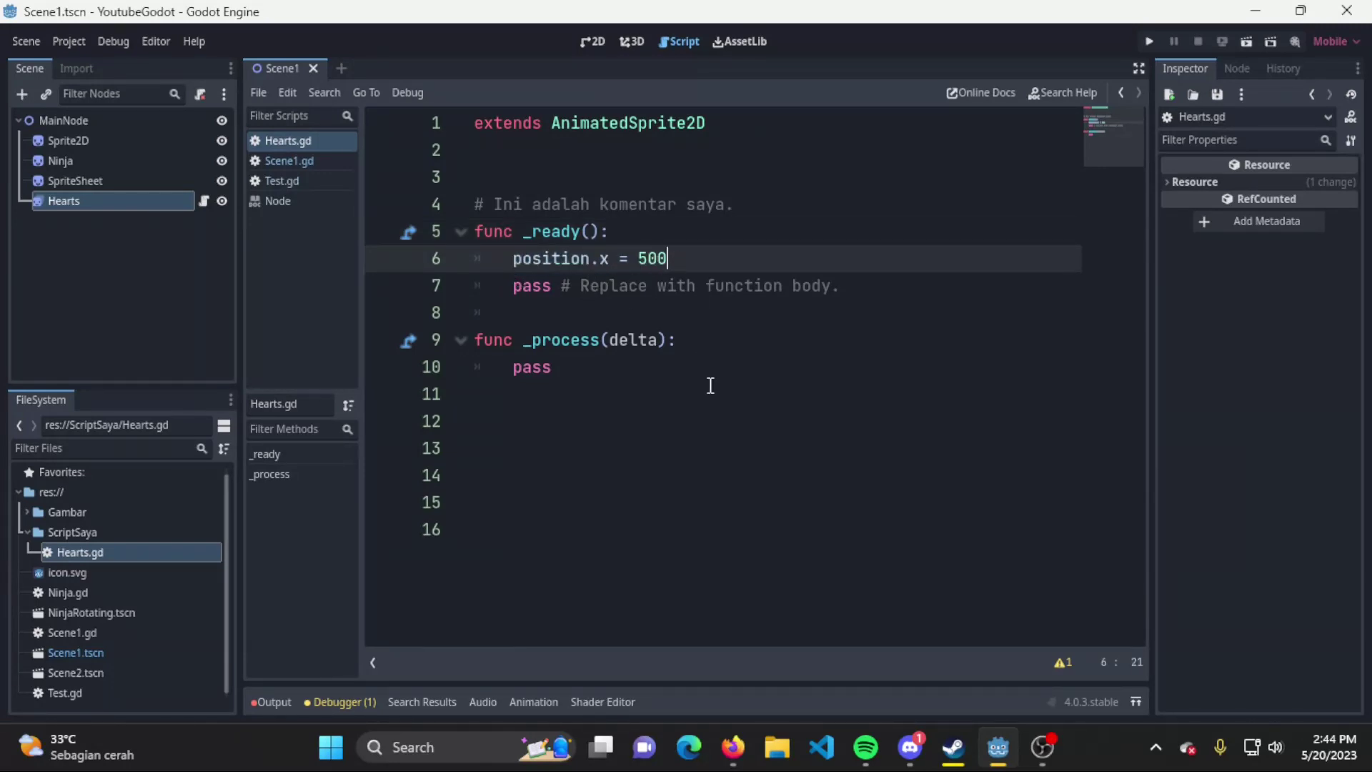
pyautogui.doubleClick(626, 259)
pyautogui.click(692, 258)
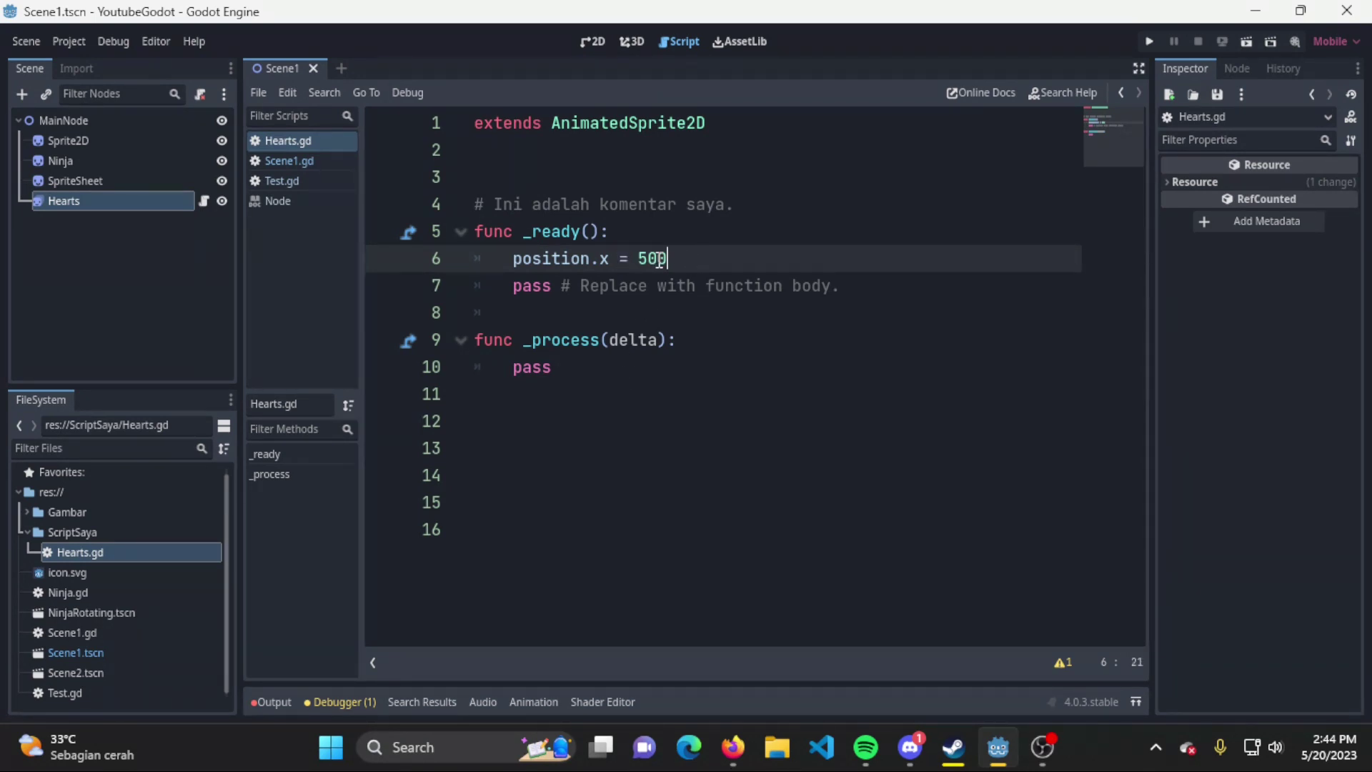
pyautogui.click(619, 259)
pyautogui.moveTo(629, 258); pyautogui.dragTo(692, 255)
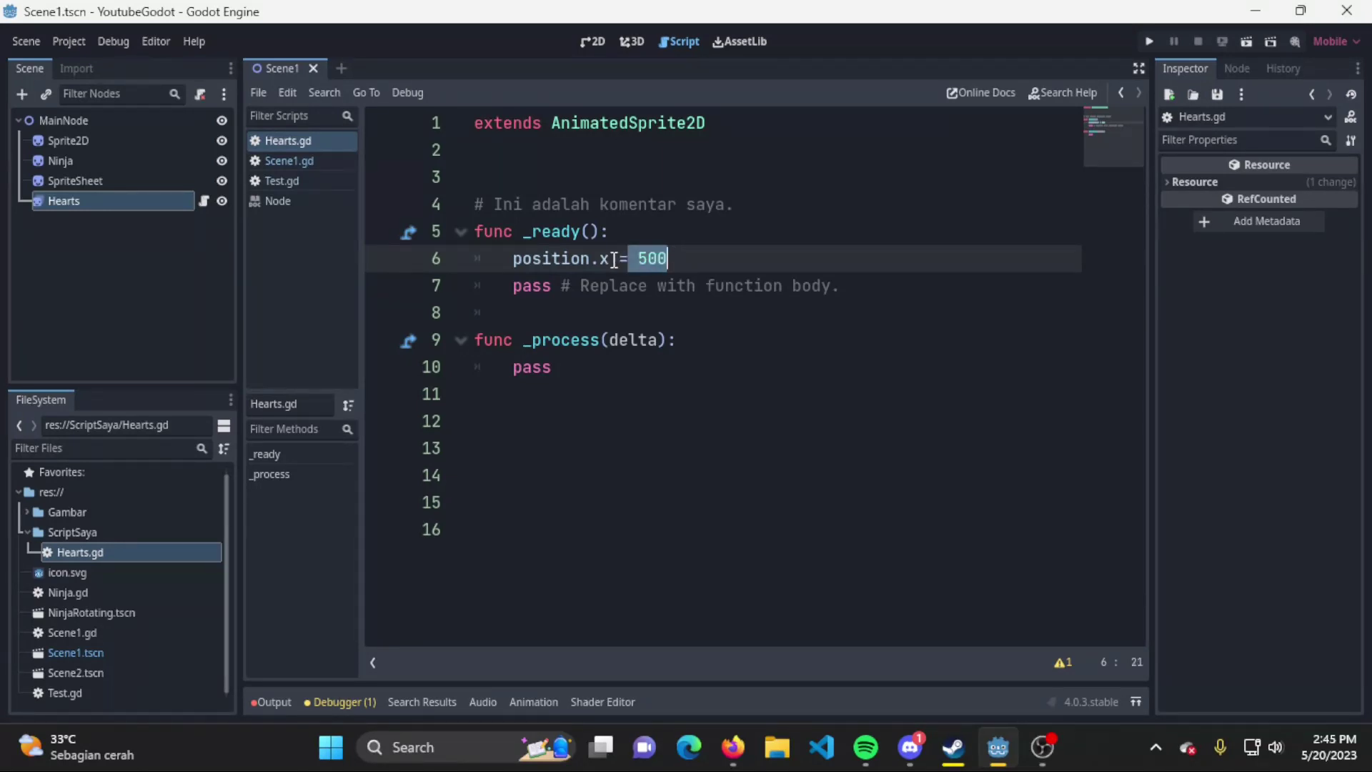
pyautogui.moveTo(608, 258); pyautogui.dragTo(509, 261)
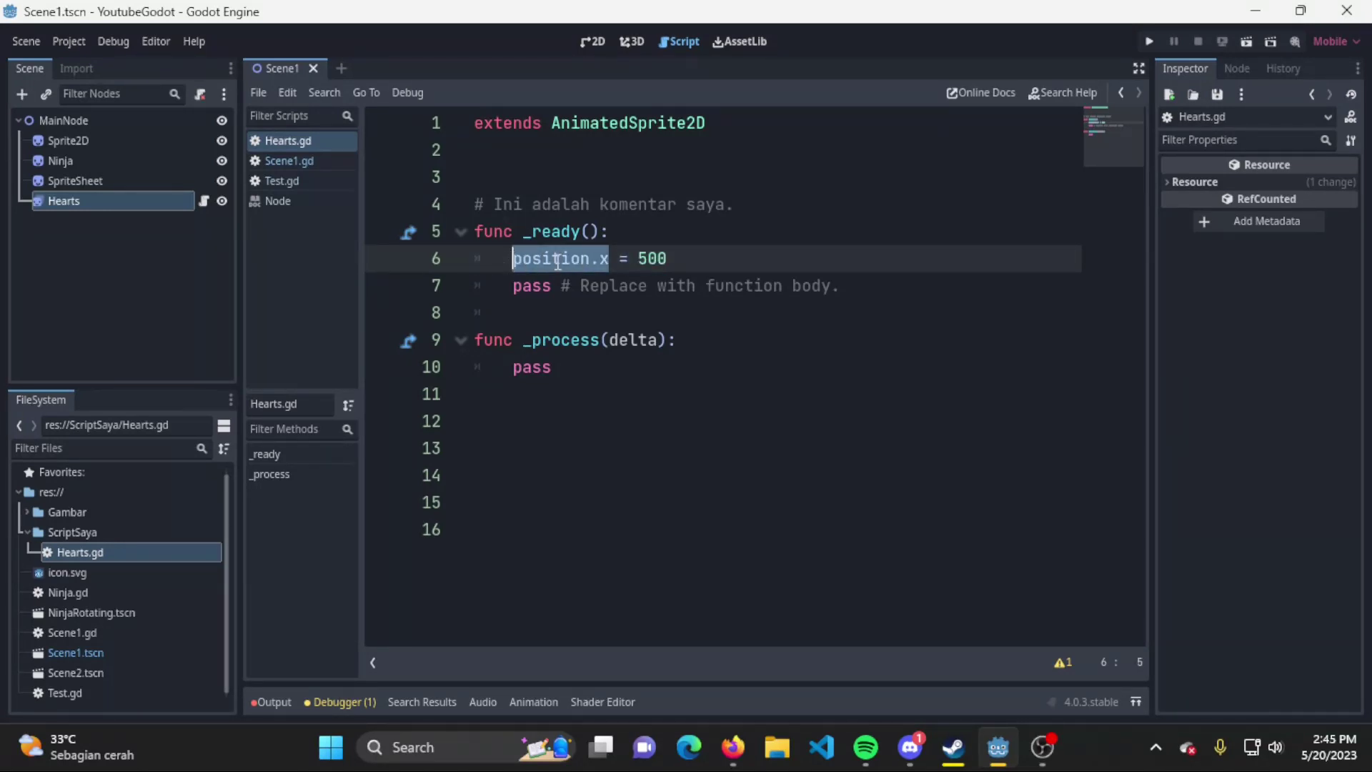
pyautogui.click(728, 241)
pyautogui.click(610, 261)
pyautogui.click(683, 265)
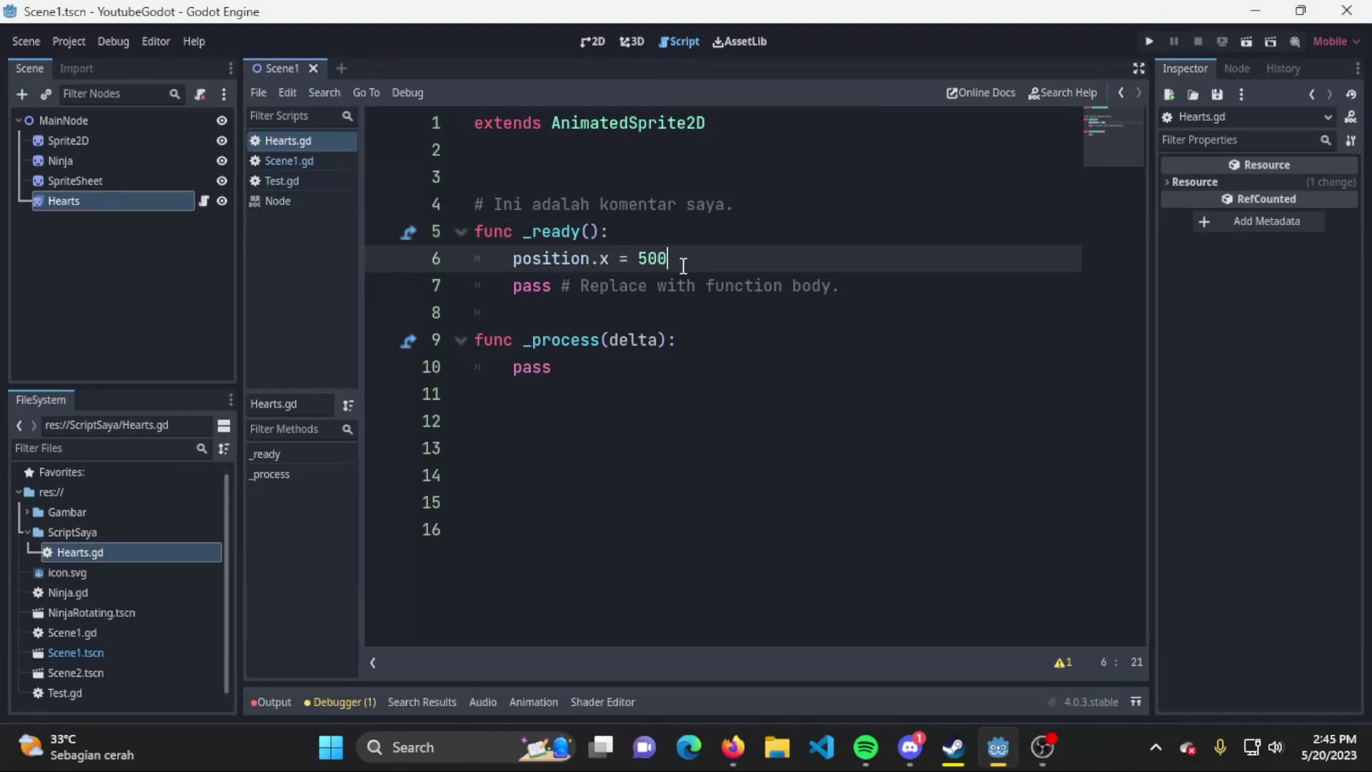
# Run the scene to see the heart shifted right, then close the game window
pyautogui.click(592, 43)
pyautogui.click(1149, 40)
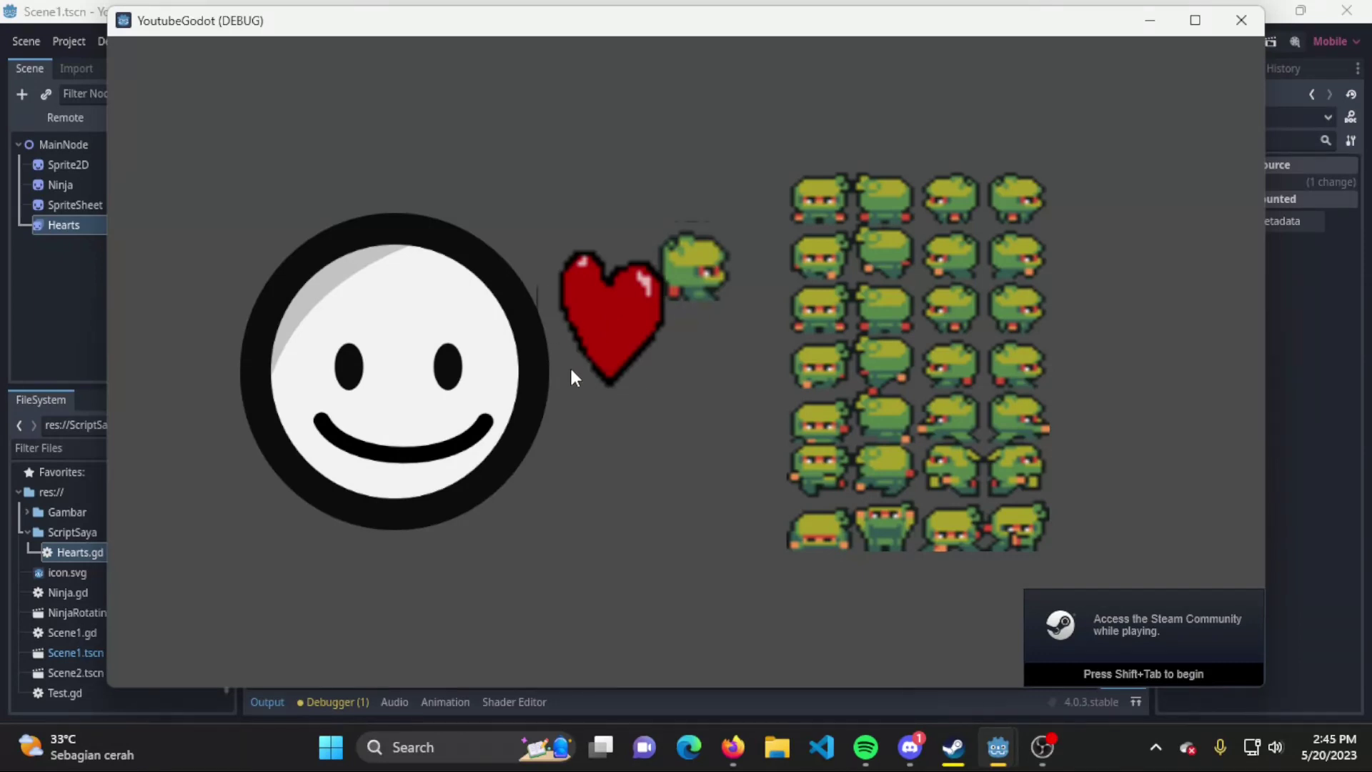
pyautogui.click(1247, 22)
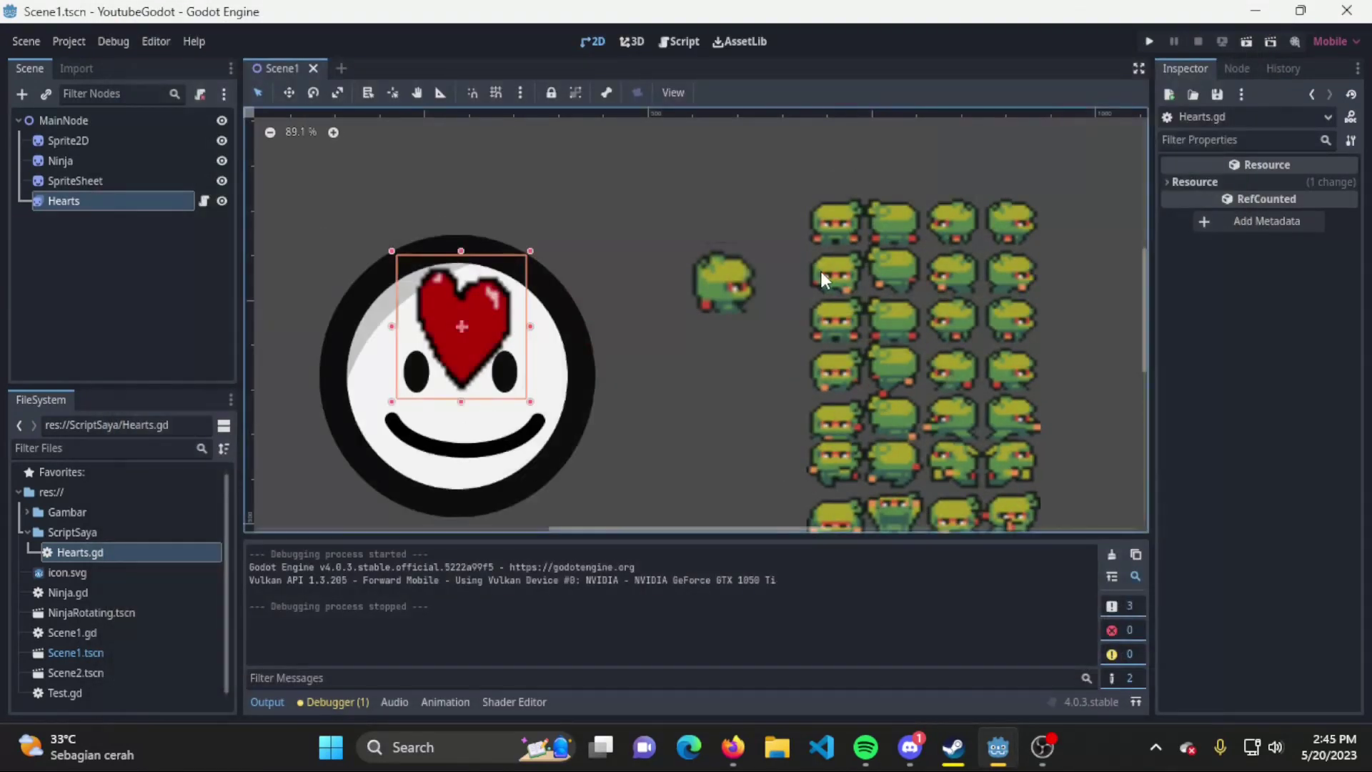
# Add position.x = position.x + 1 to _process, remove position.x = 500 from _ready, and save
pyautogui.click(205, 201)
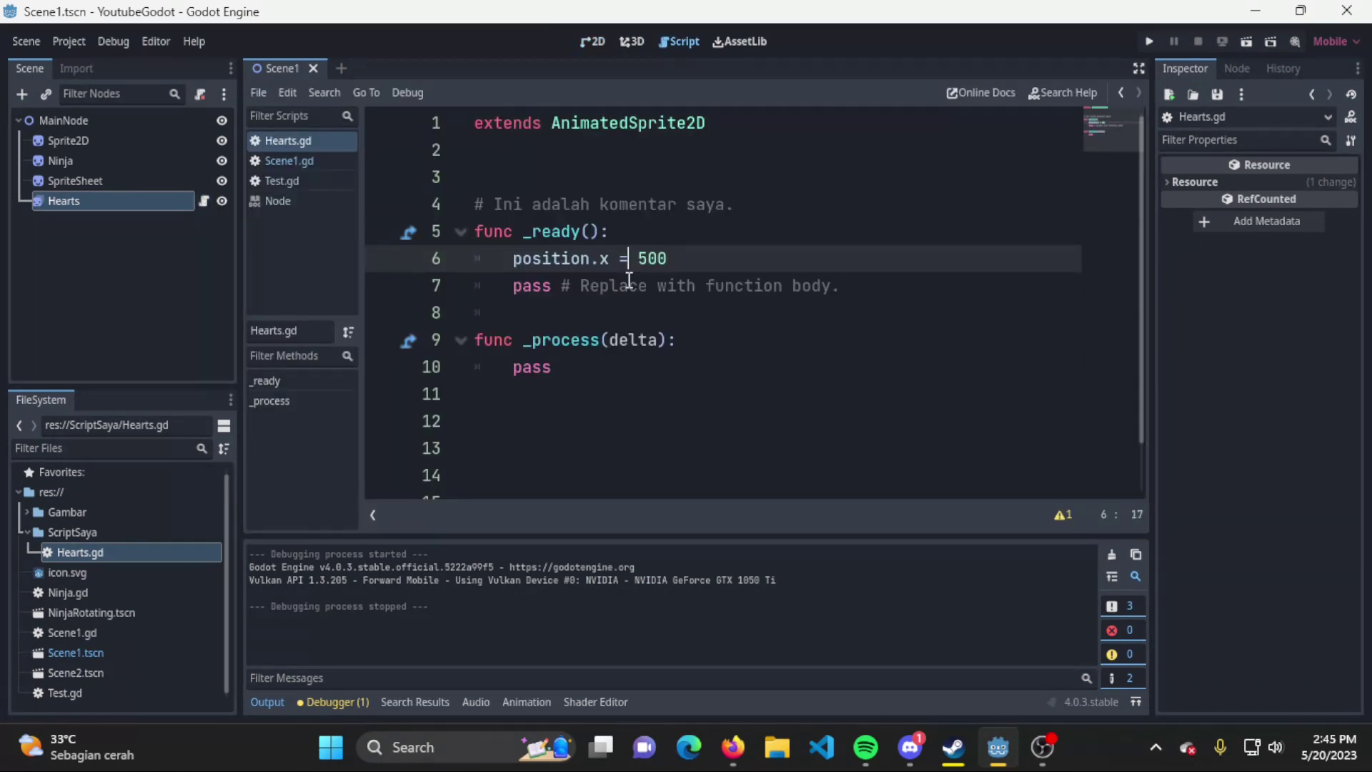
pyautogui.click(701, 342)
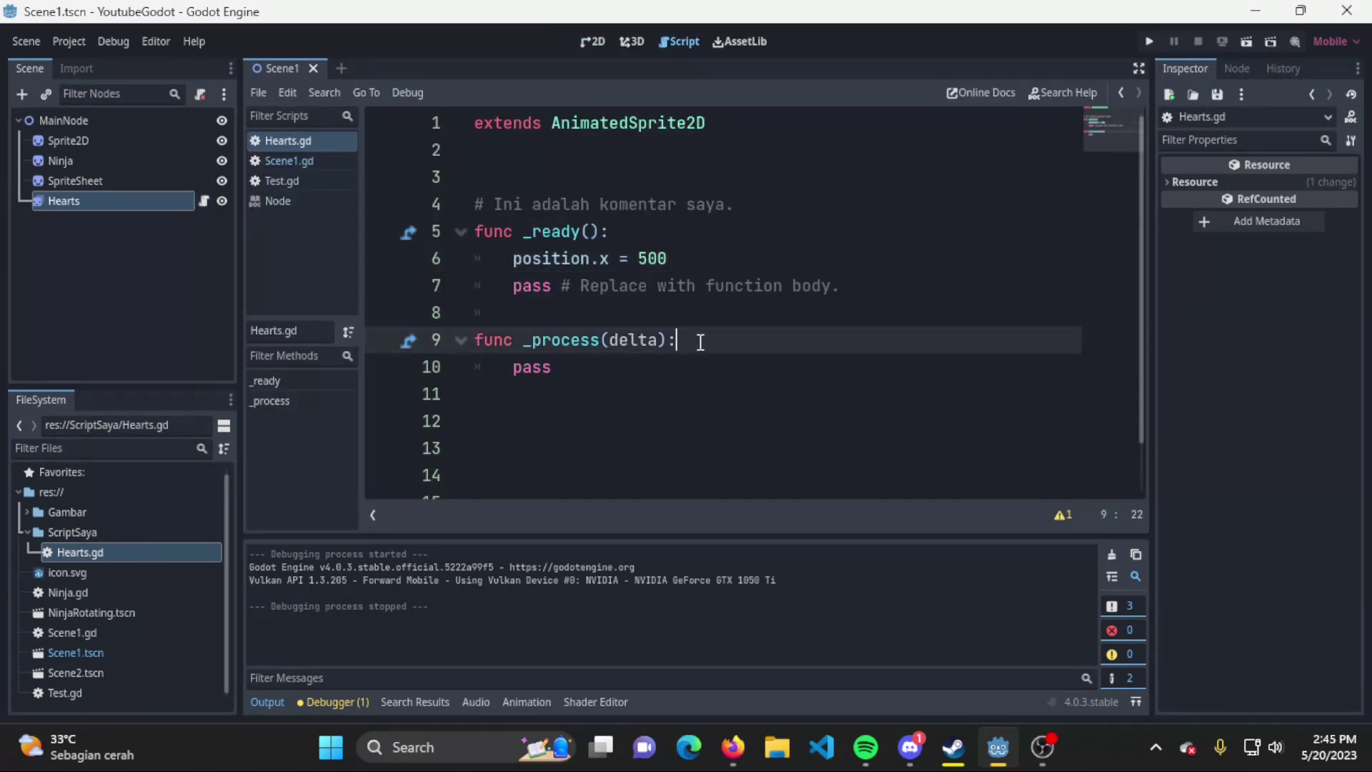
pyautogui.press('Return')
pyautogui.write('p')
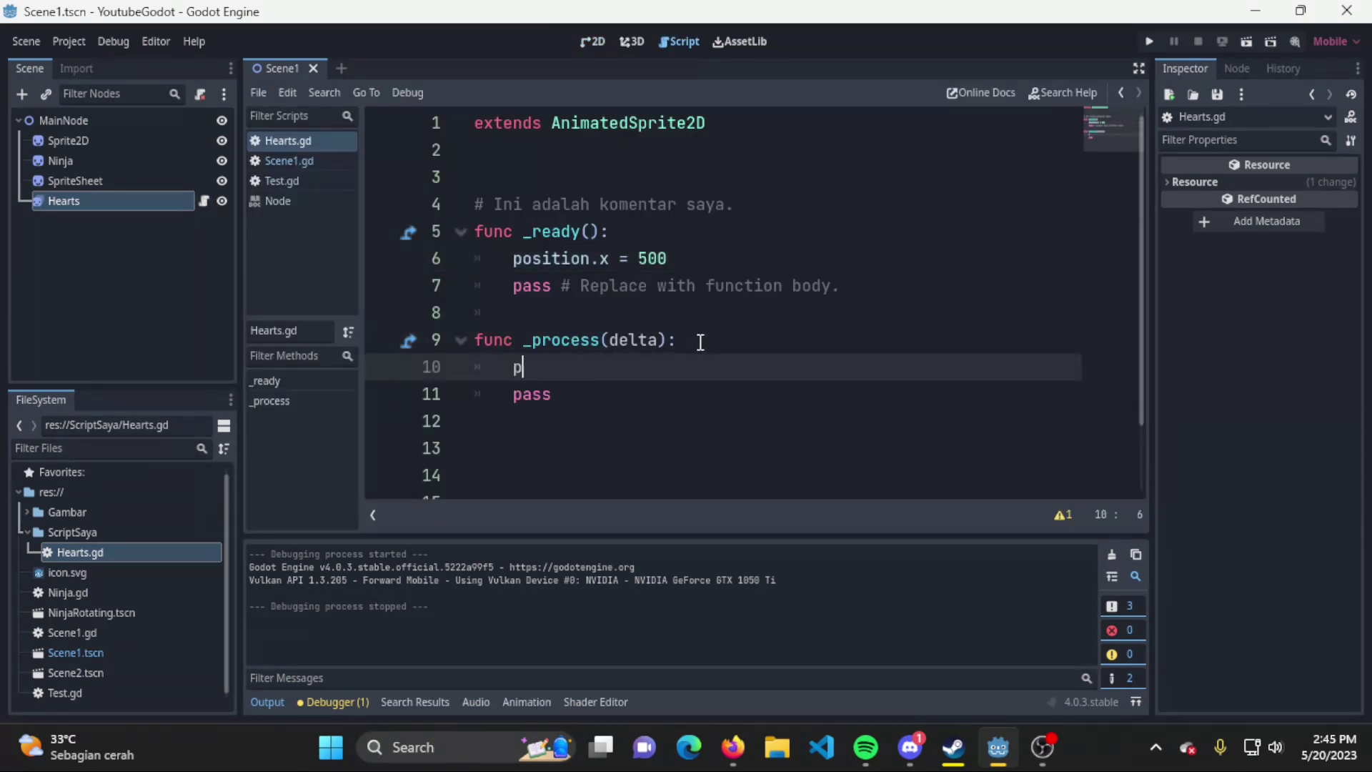
pyautogui.write('osition.x ')
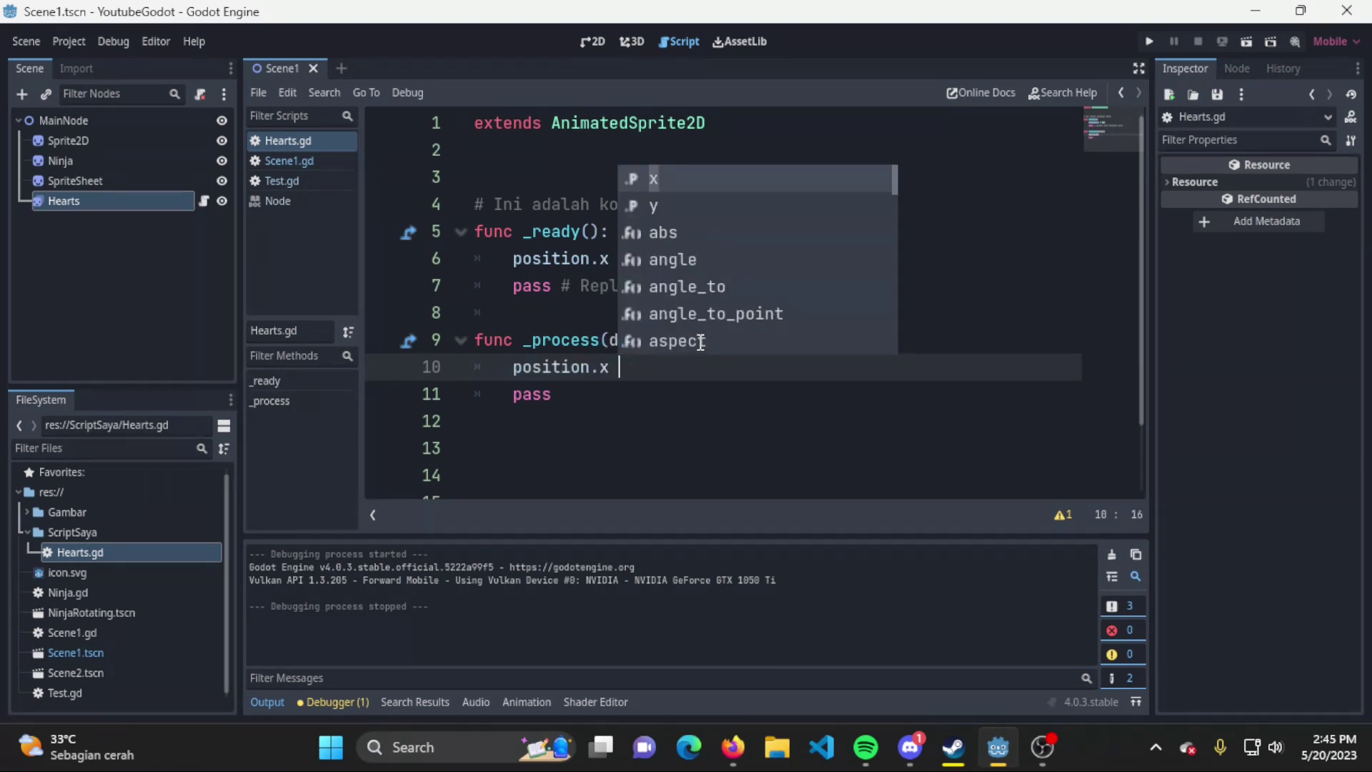
pyautogui.write('= position')
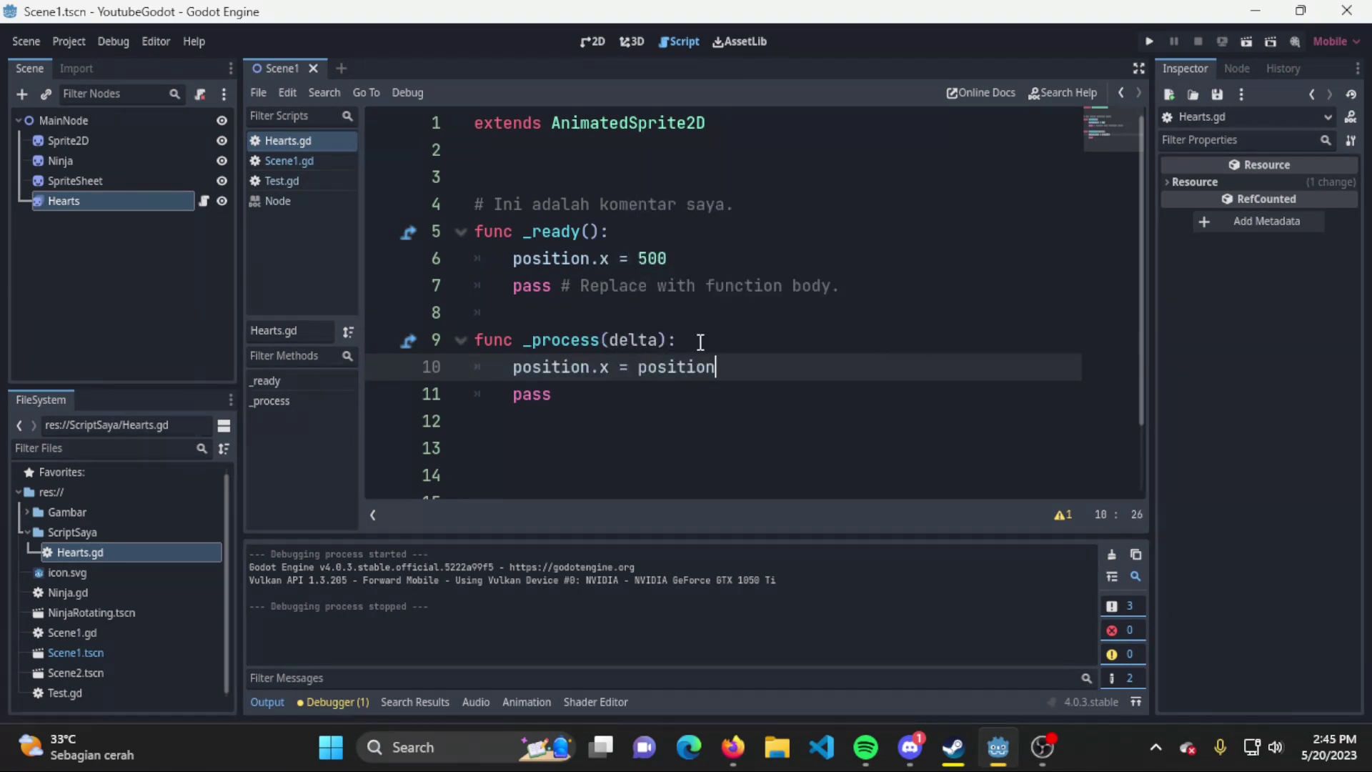
pyautogui.write('.x + 1')
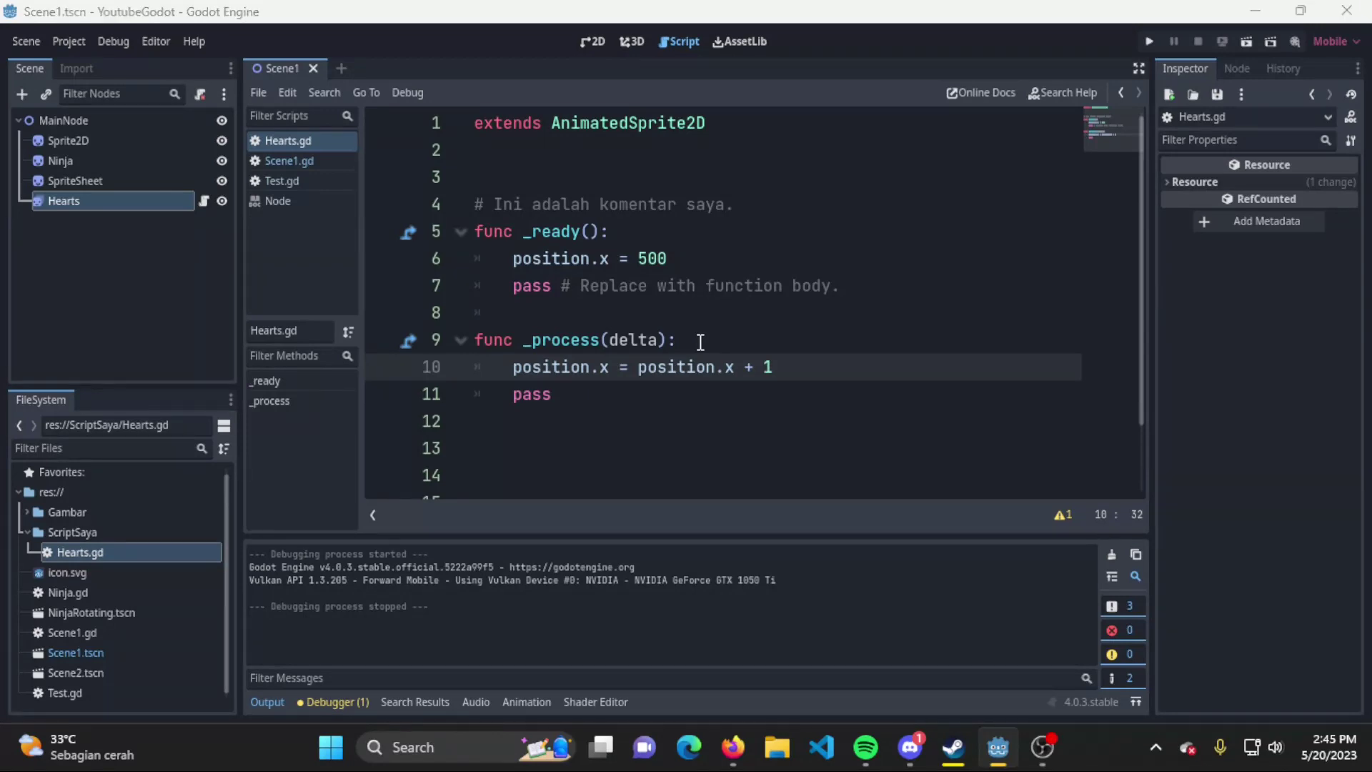
pyautogui.click(743, 263)
pyautogui.moveTo(743, 261); pyautogui.dragTo(742, 231)
pyautogui.press('BackSpace')
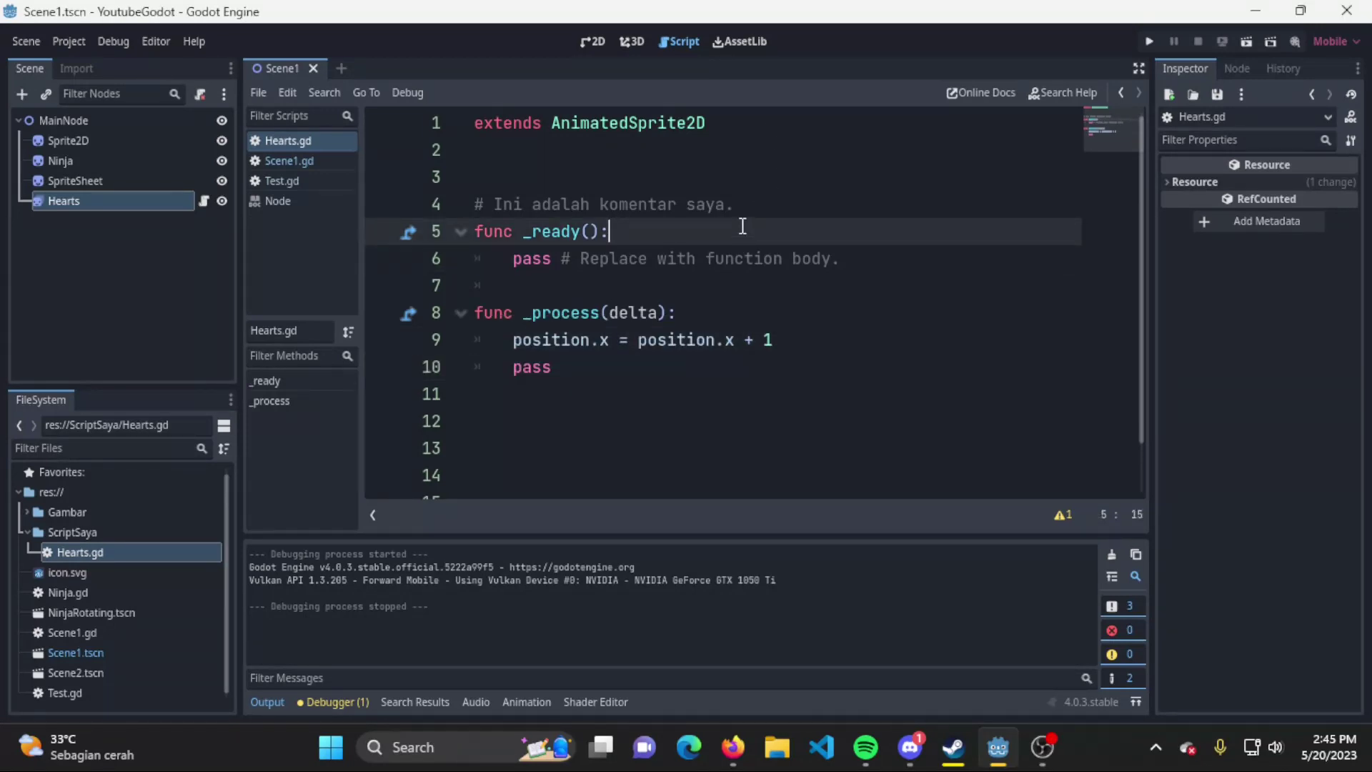
pyautogui.hotkey('ctrl', 's')
# Highlight both position.x terms on line 9 and the _process function name
pyautogui.moveTo(620, 343); pyautogui.dragTo(518, 346)
pyautogui.moveTo(639, 341)
pyautogui.mouseDown()
pyautogui.moveTo(735, 341)
pyautogui.moveTo(723, 343)
pyautogui.mouseUp()
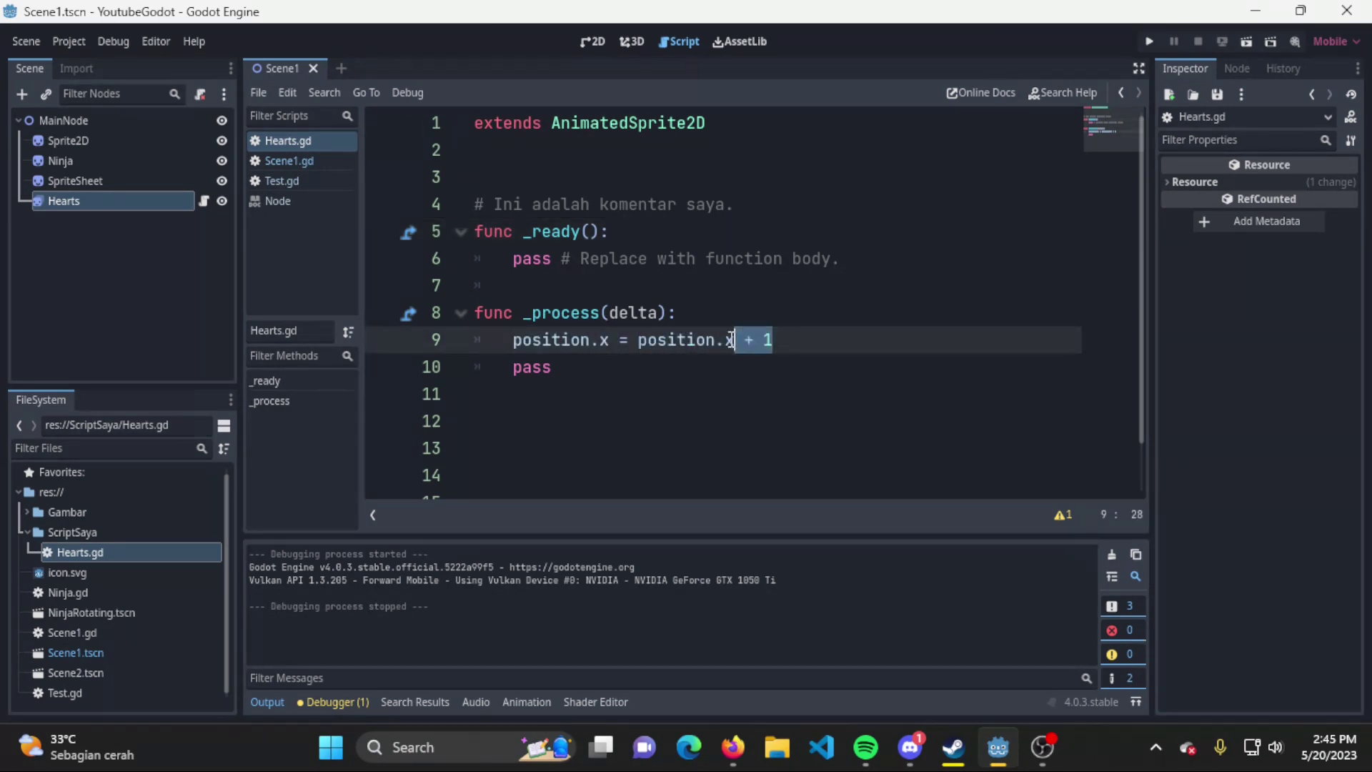
pyautogui.click(795, 346)
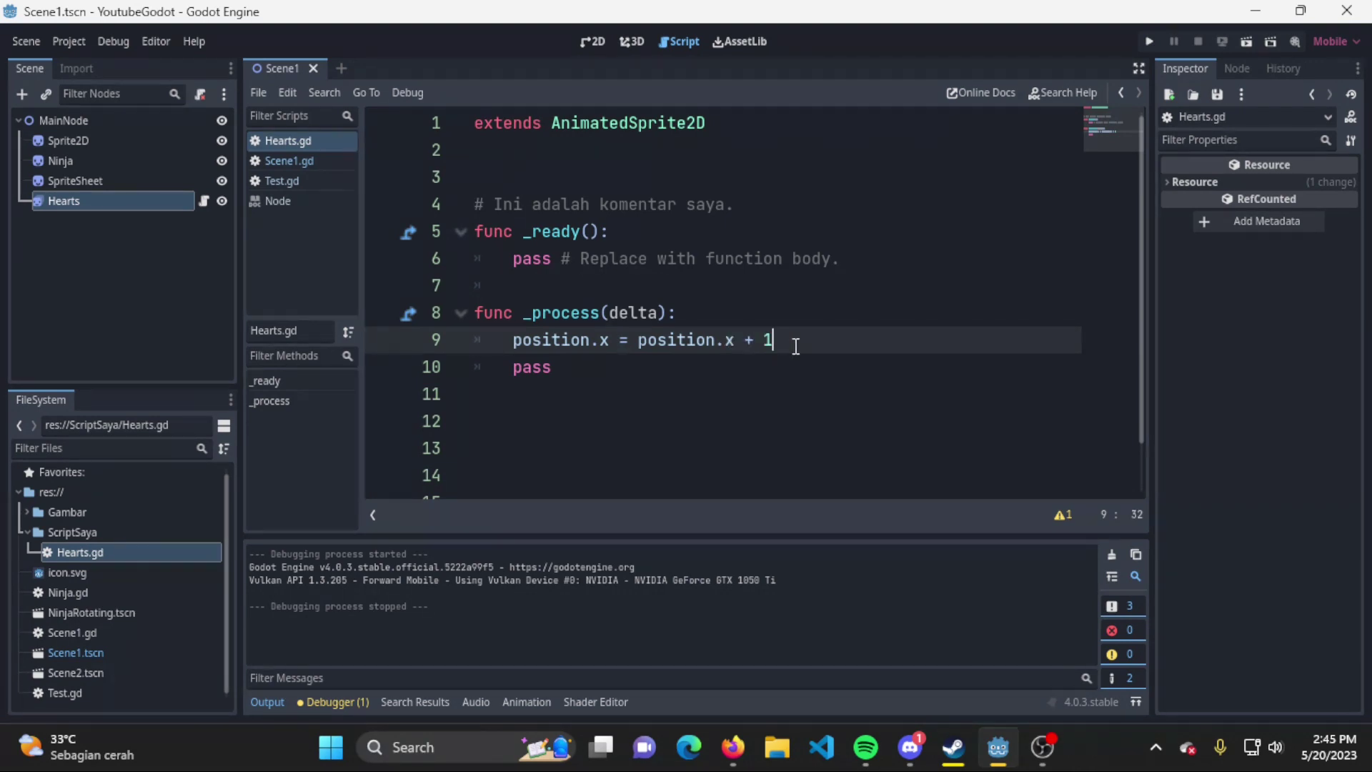
pyautogui.click(572, 315)
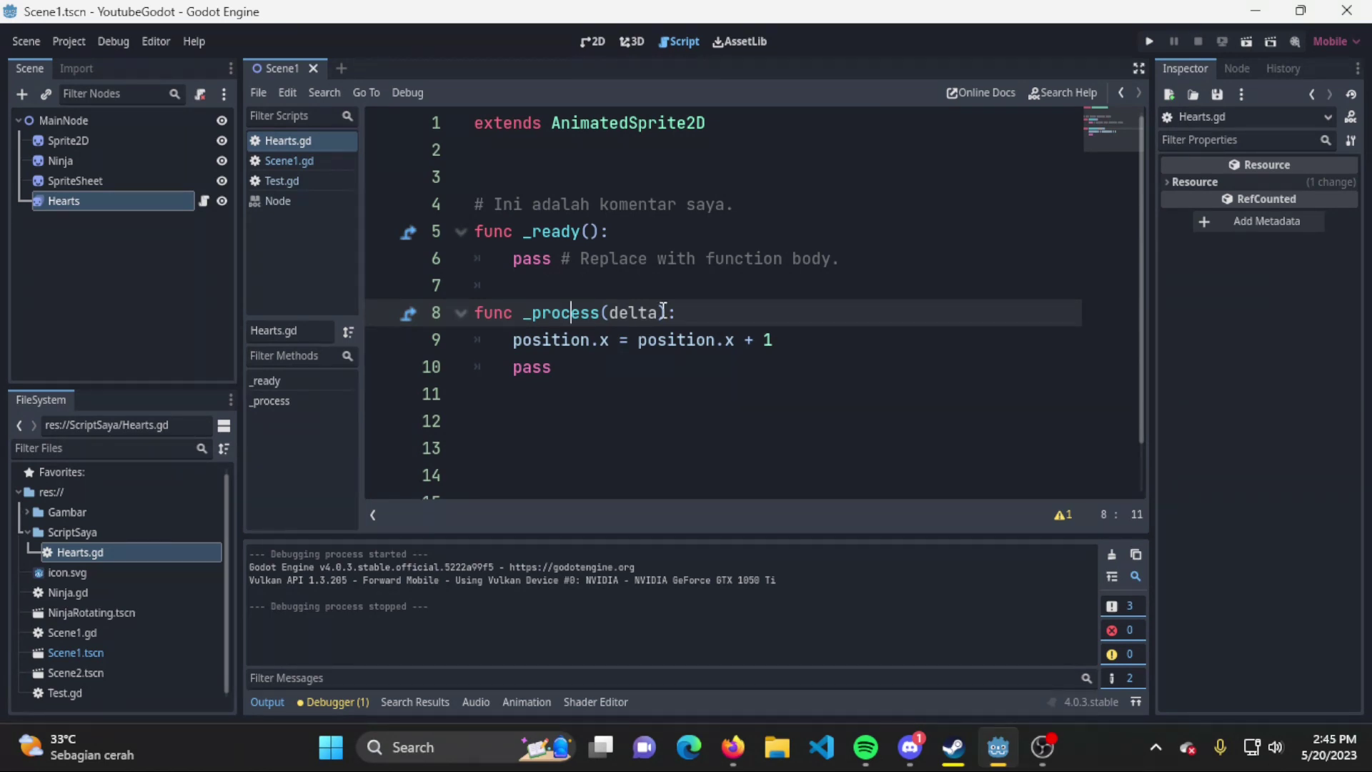
# Run the scene to watch the heart slide right, then highlight the +1 and reselect Hearts
pyautogui.click(1153, 41)
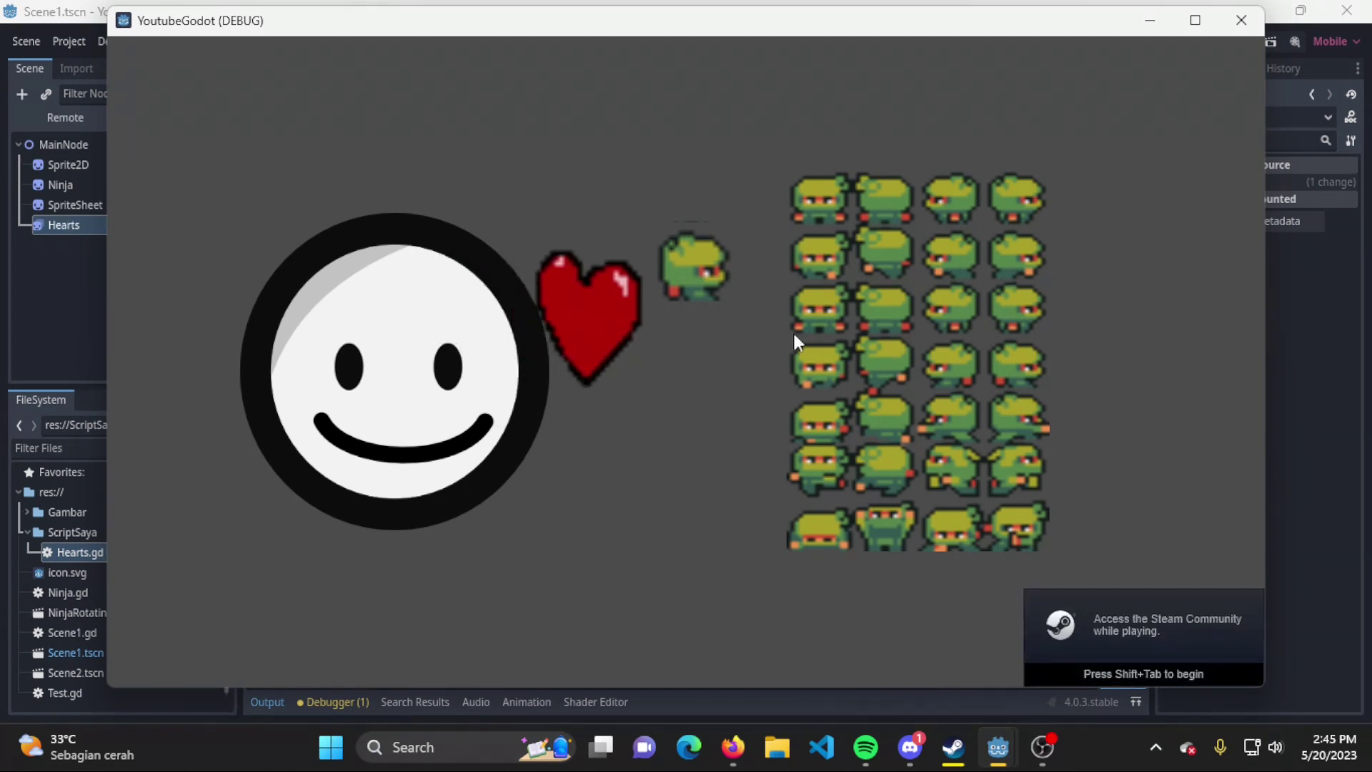
pyautogui.click(1249, 33)
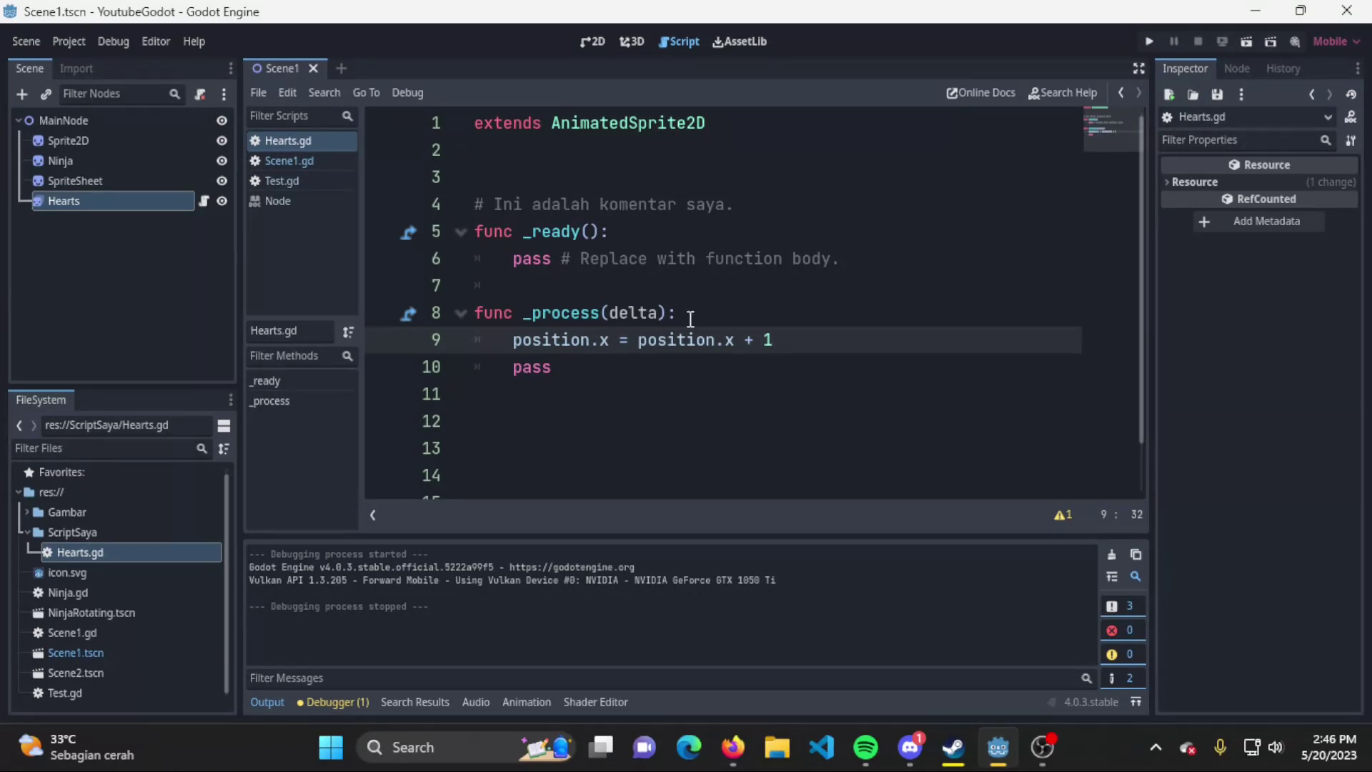
pyautogui.click(585, 340)
pyautogui.doubleClick(762, 341)
pyautogui.click(808, 338)
pyautogui.click(96, 202)
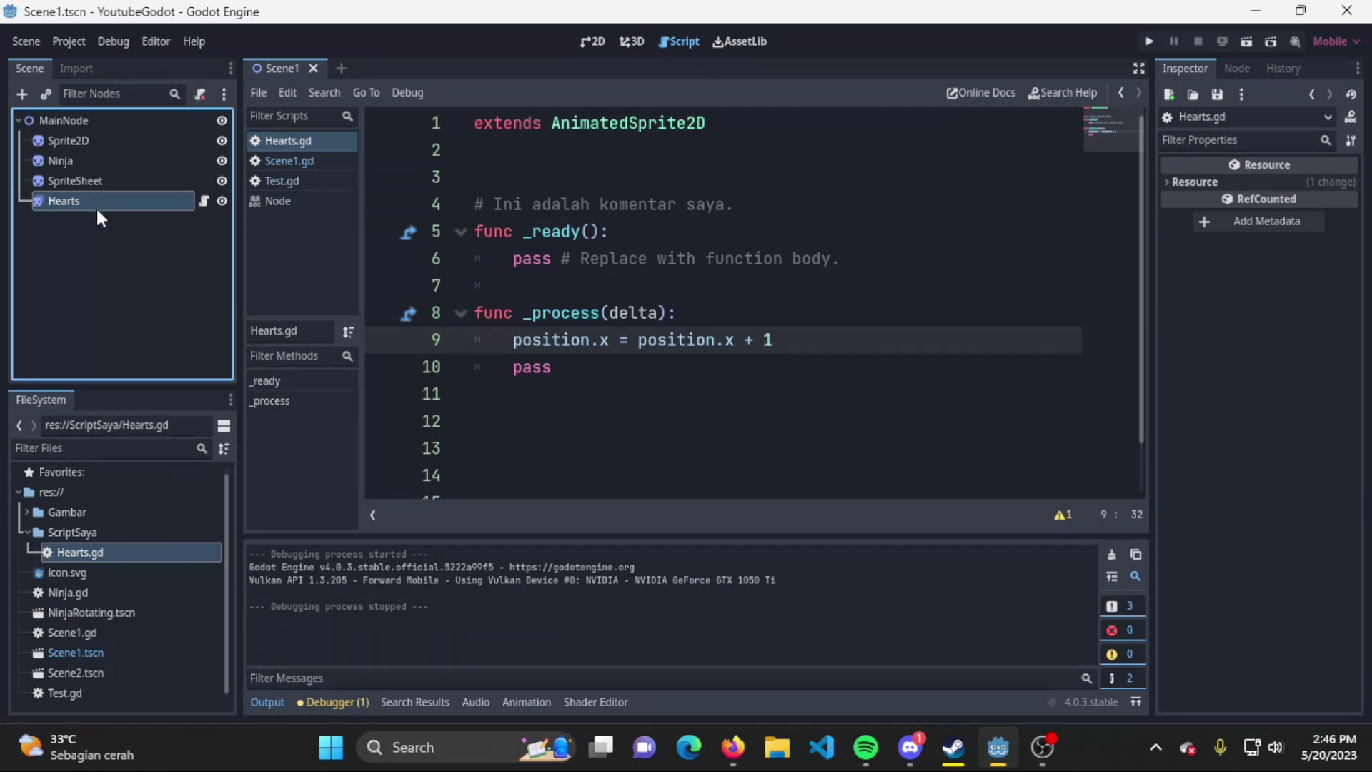
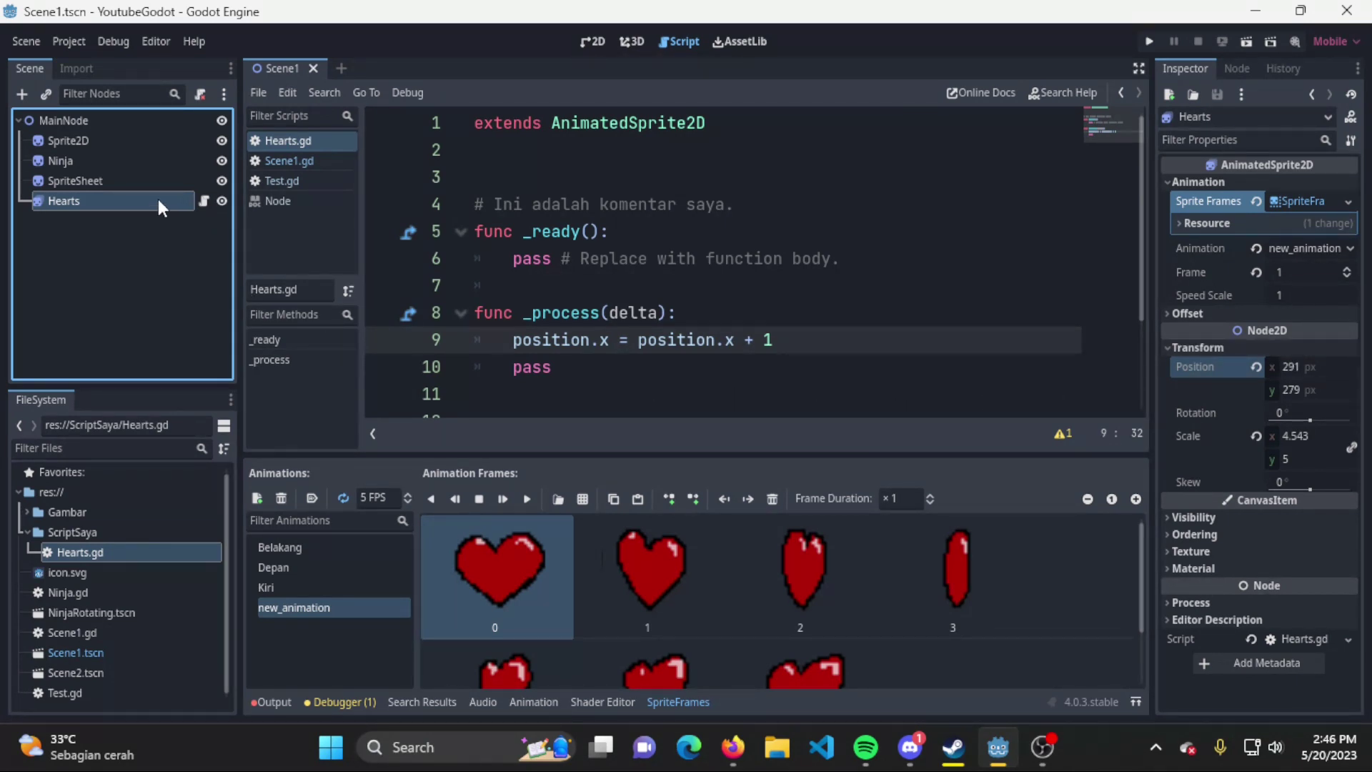
# Inspect the Hearts.gd, Sprite2D and Hearts nodes, cancelling a rename so Hearts keeps its name
pyautogui.click(204, 201)
pyautogui.click(144, 160)
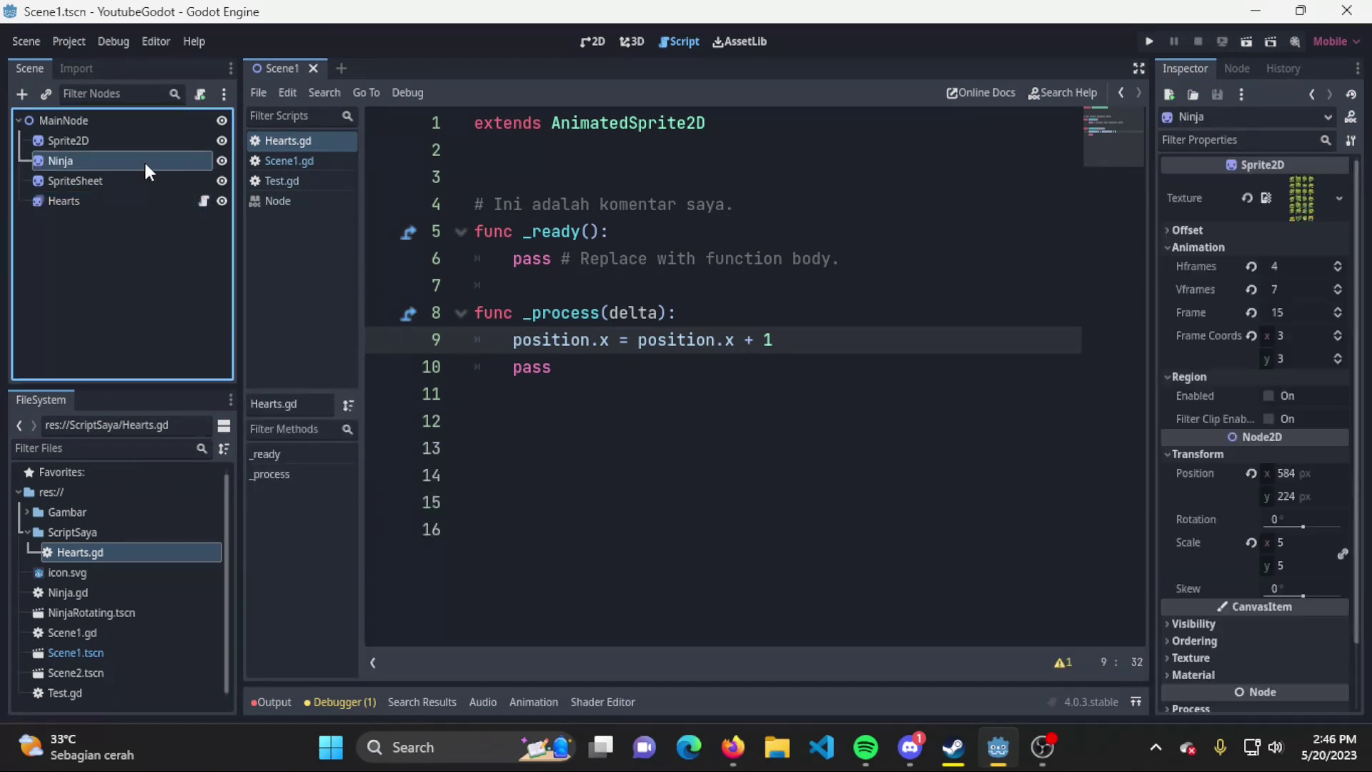
pyautogui.click(150, 140)
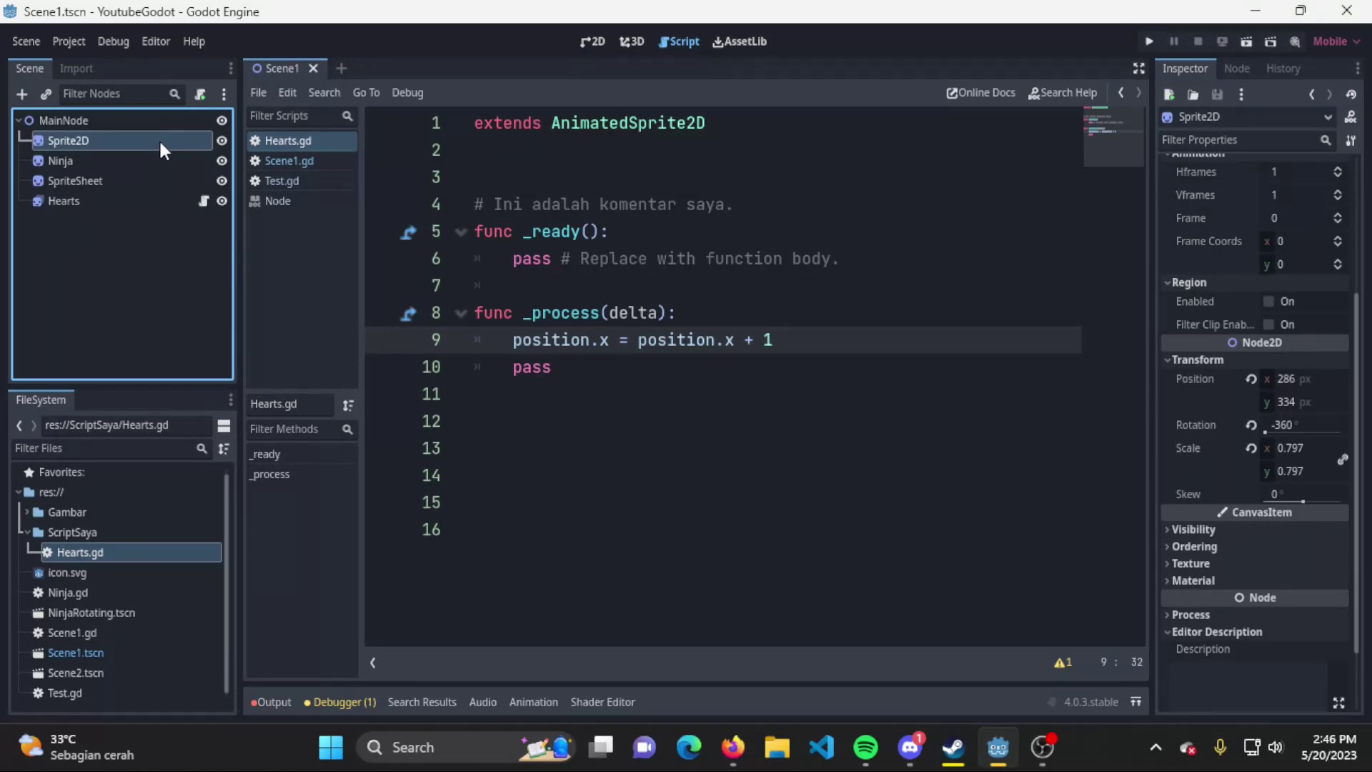
pyautogui.click(169, 201)
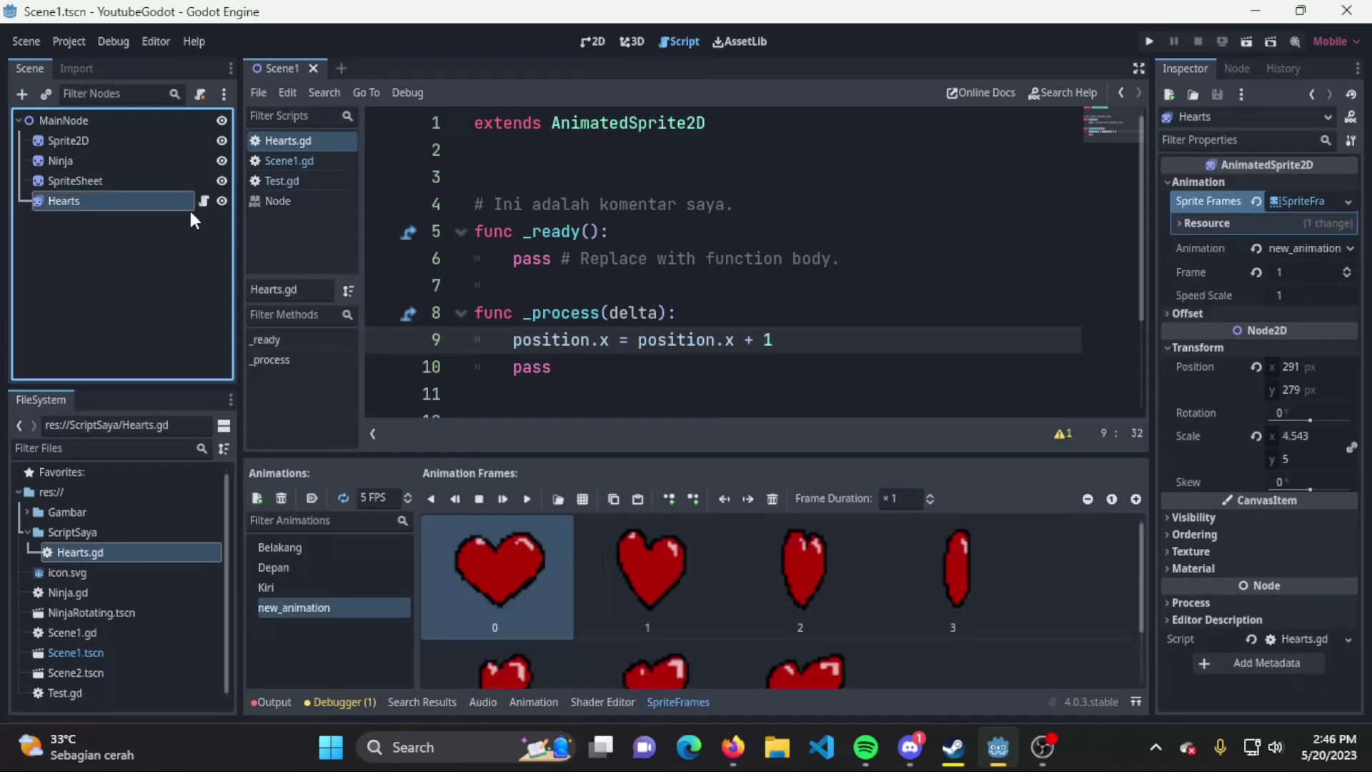
pyautogui.doubleClick(62, 200)
pyautogui.click(76, 286)
# Select MainNode, the scene's root, in the Scene tree
pyautogui.click(117, 140)
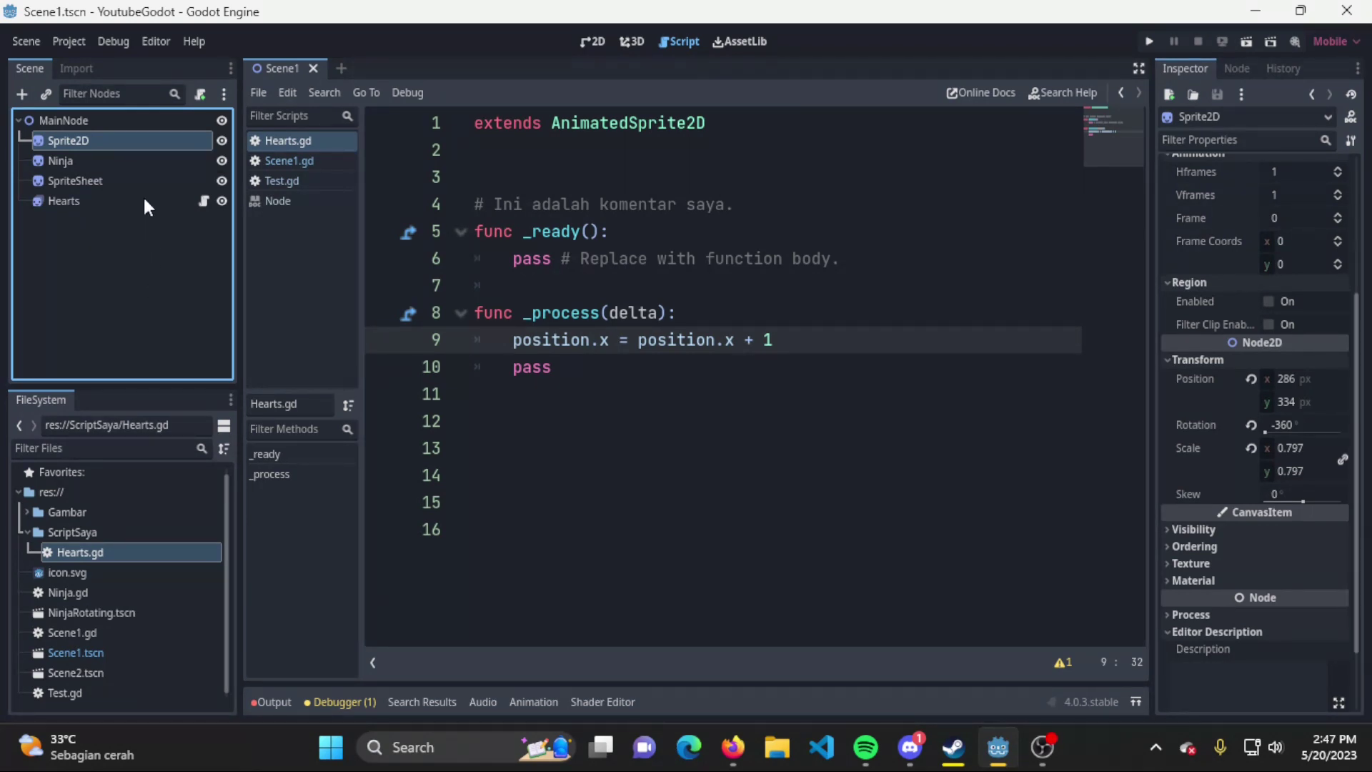
pyautogui.click(140, 119)
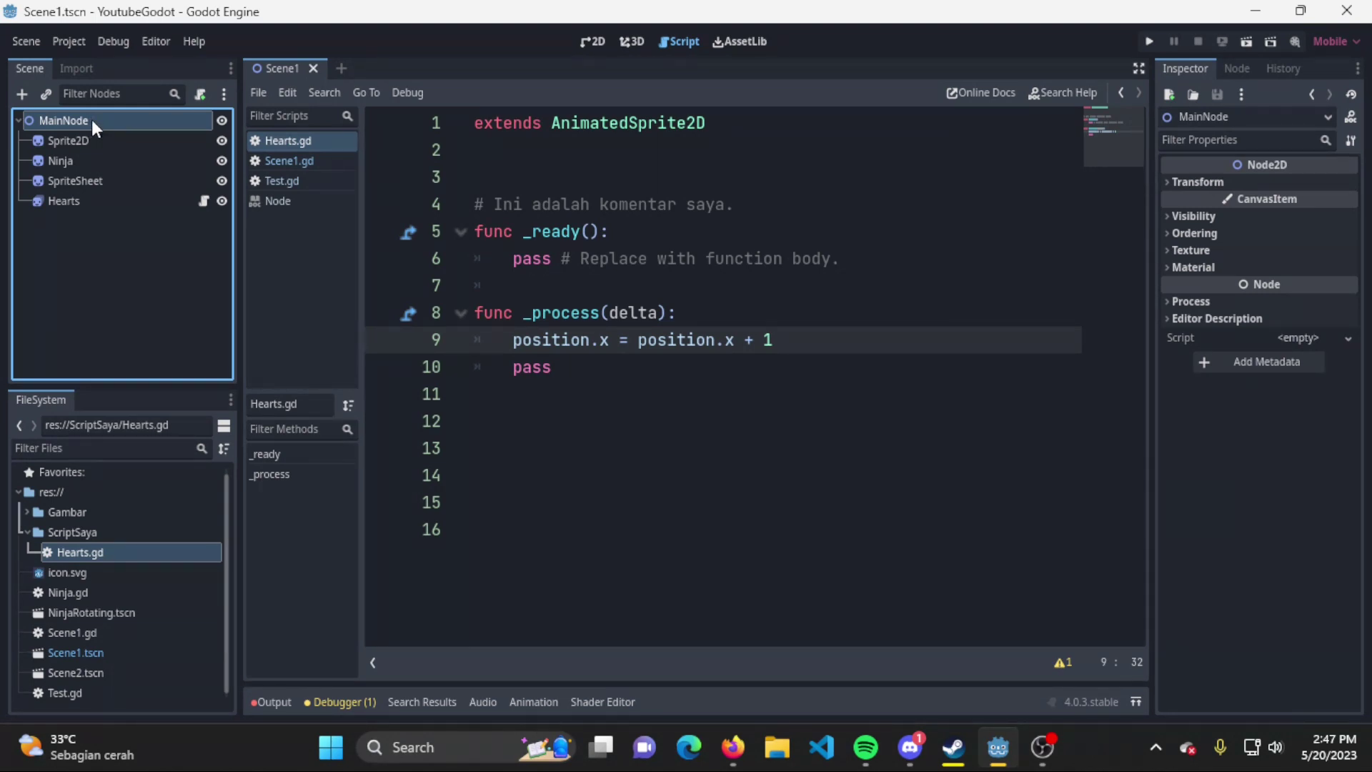
pyautogui.click(93, 202)
pyautogui.click(89, 142)
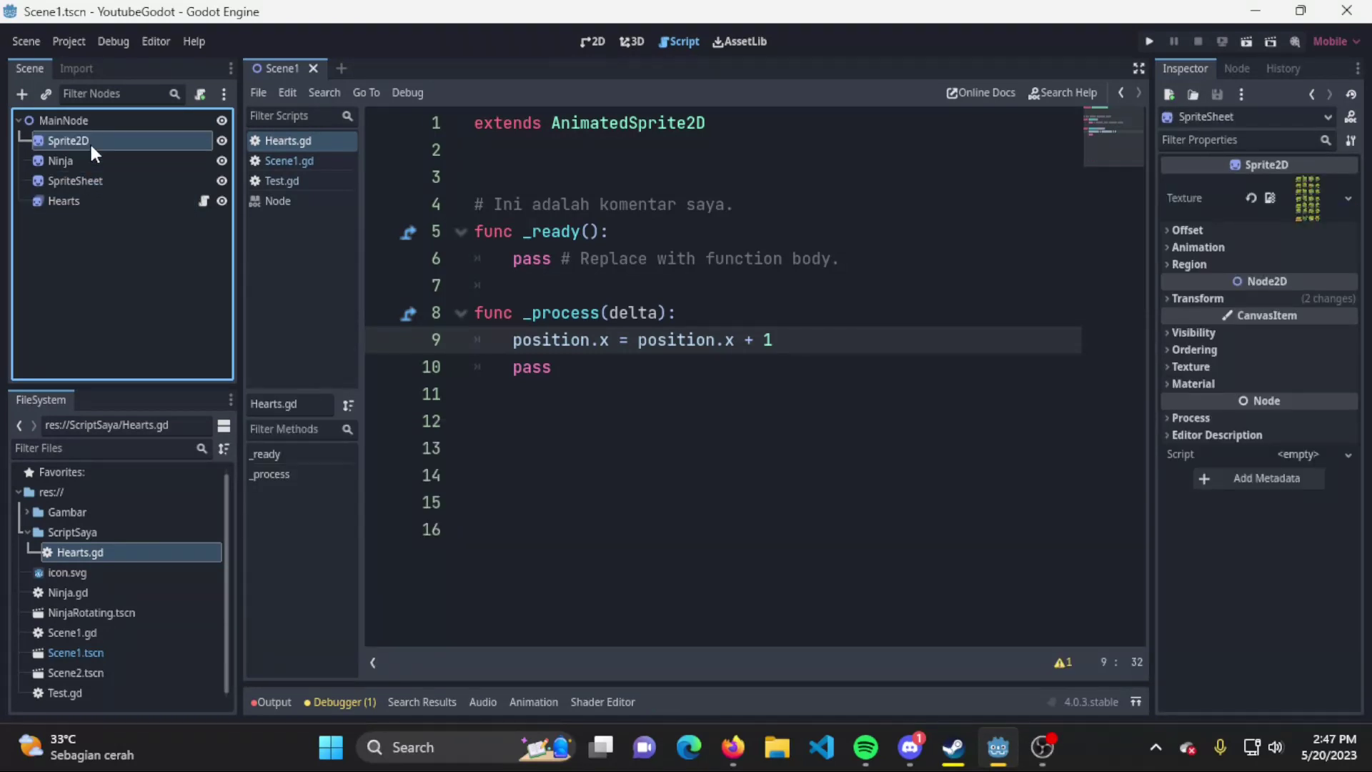
pyautogui.click(136, 119)
# Attach a new default-template script named Main.gd to MainNode from its context menu
pyautogui.rightClick(137, 118)
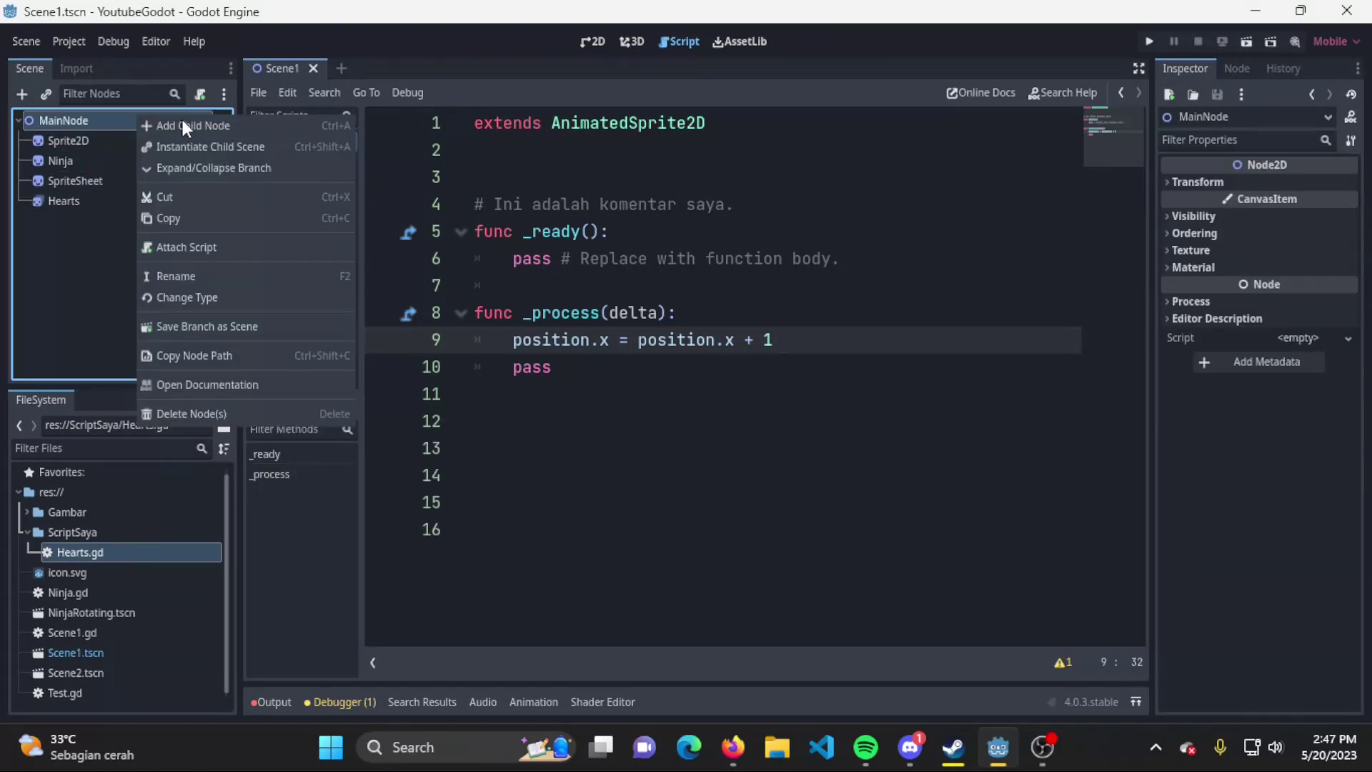
pyautogui.click(237, 244)
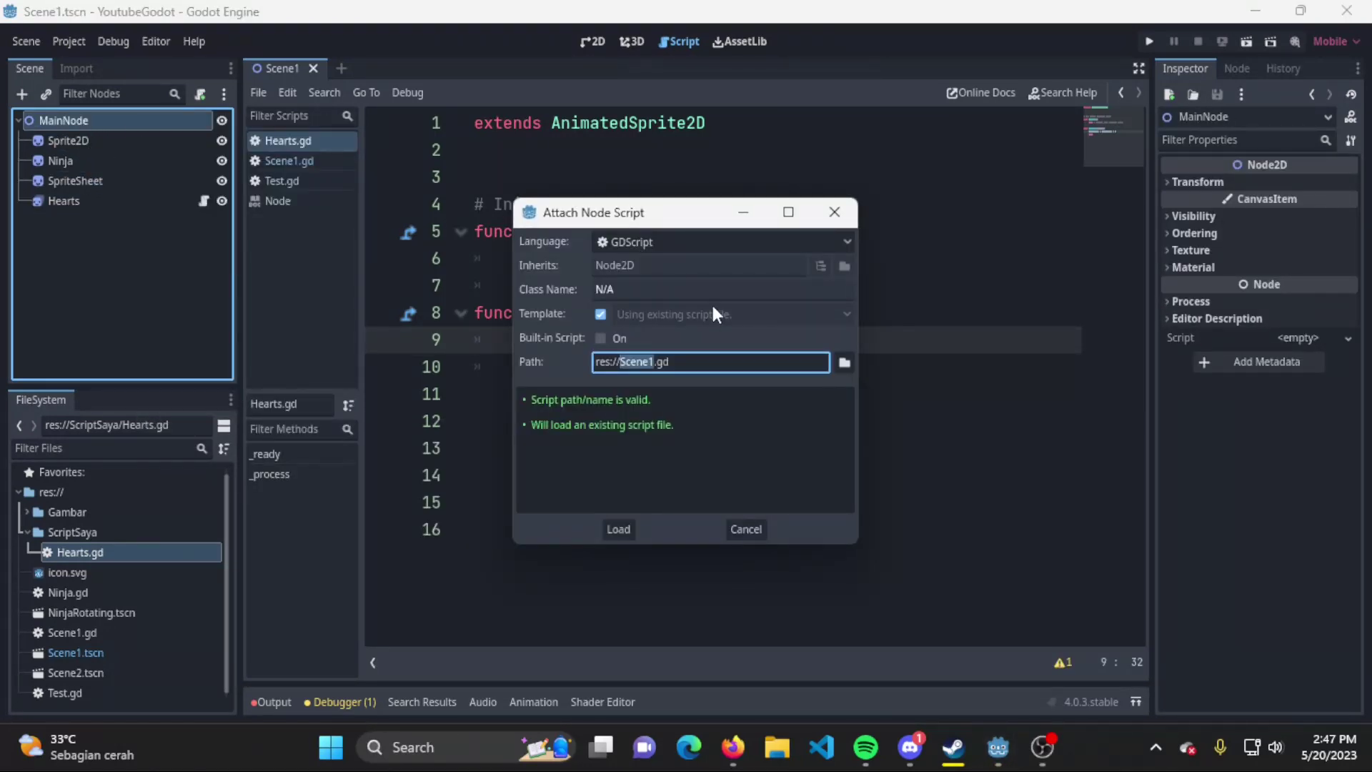
pyautogui.write('Main')
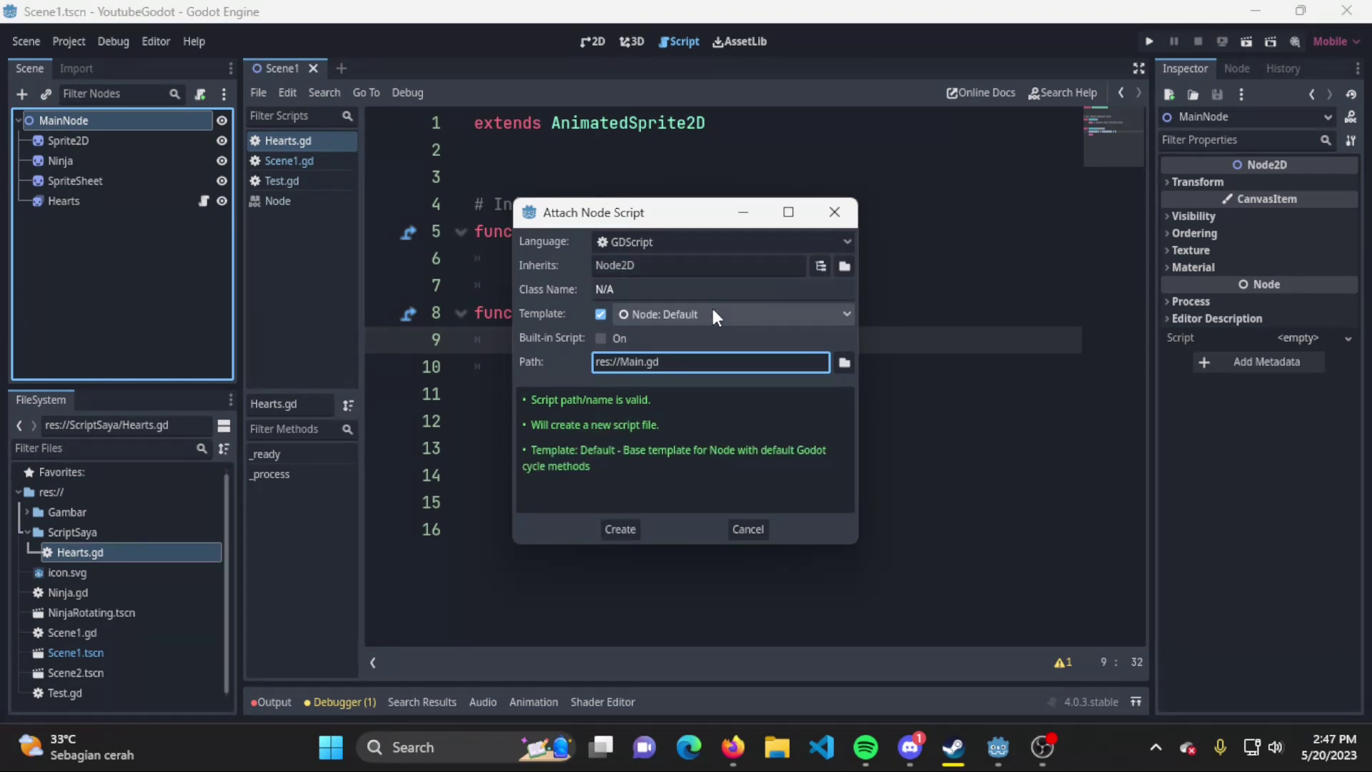
pyautogui.press('Return')
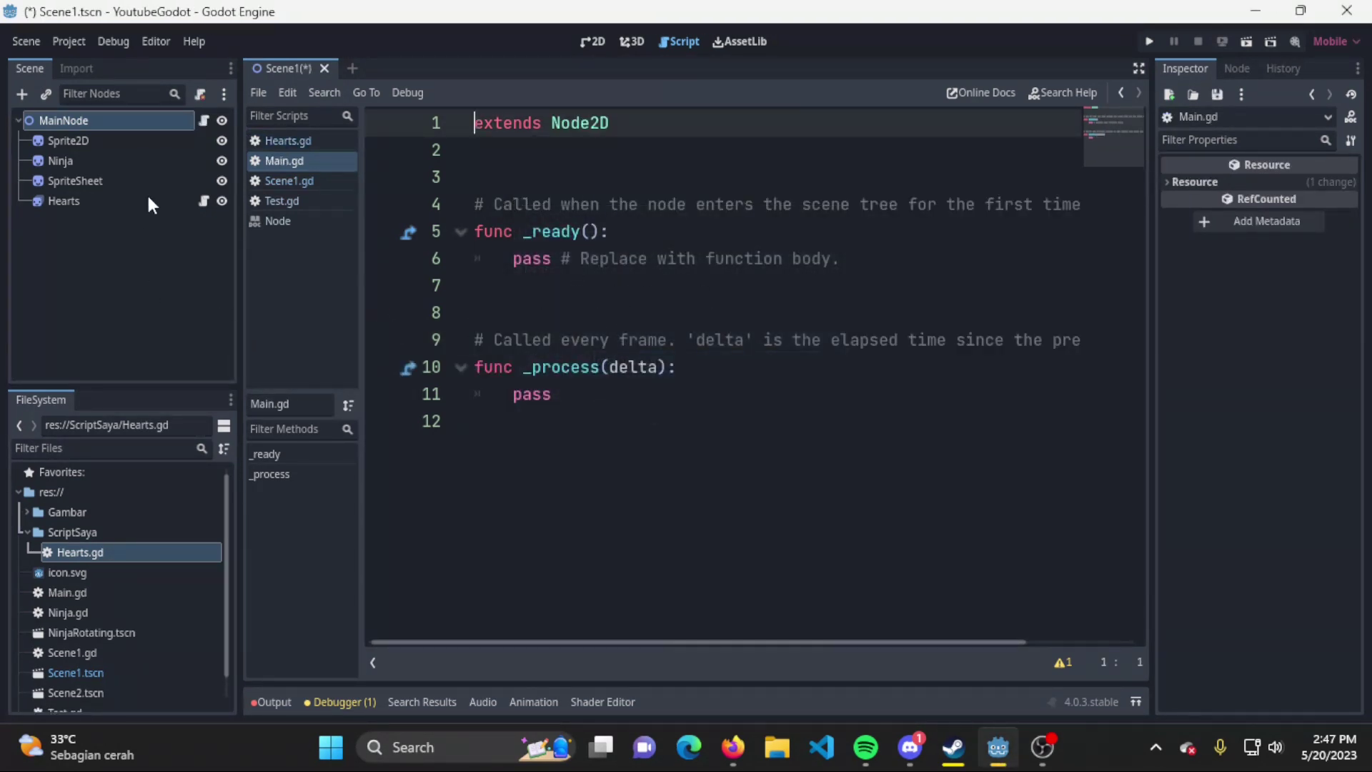
# Open a new indented line 6 inside func _ready(), checking the Sprite2D node's name
pyautogui.click(653, 216)
pyautogui.click(661, 229)
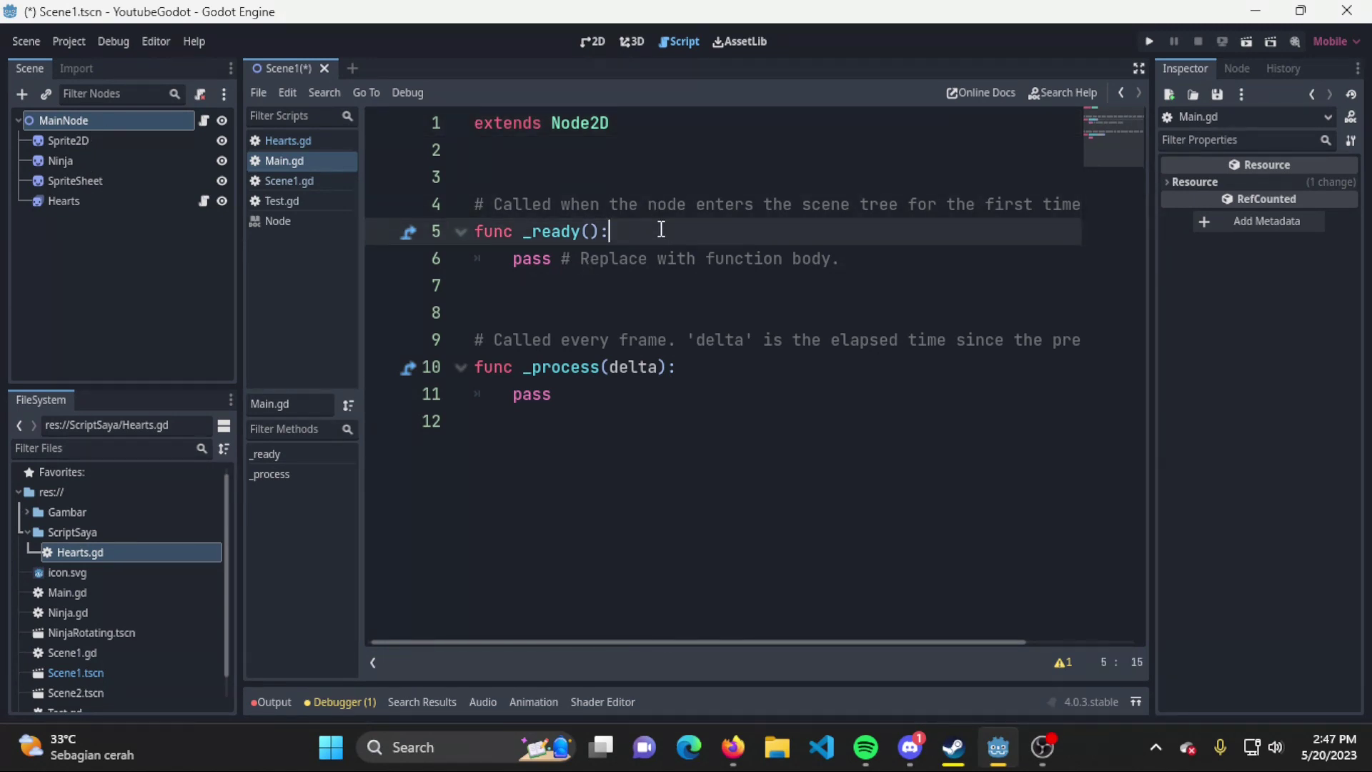
pyautogui.press('Return')
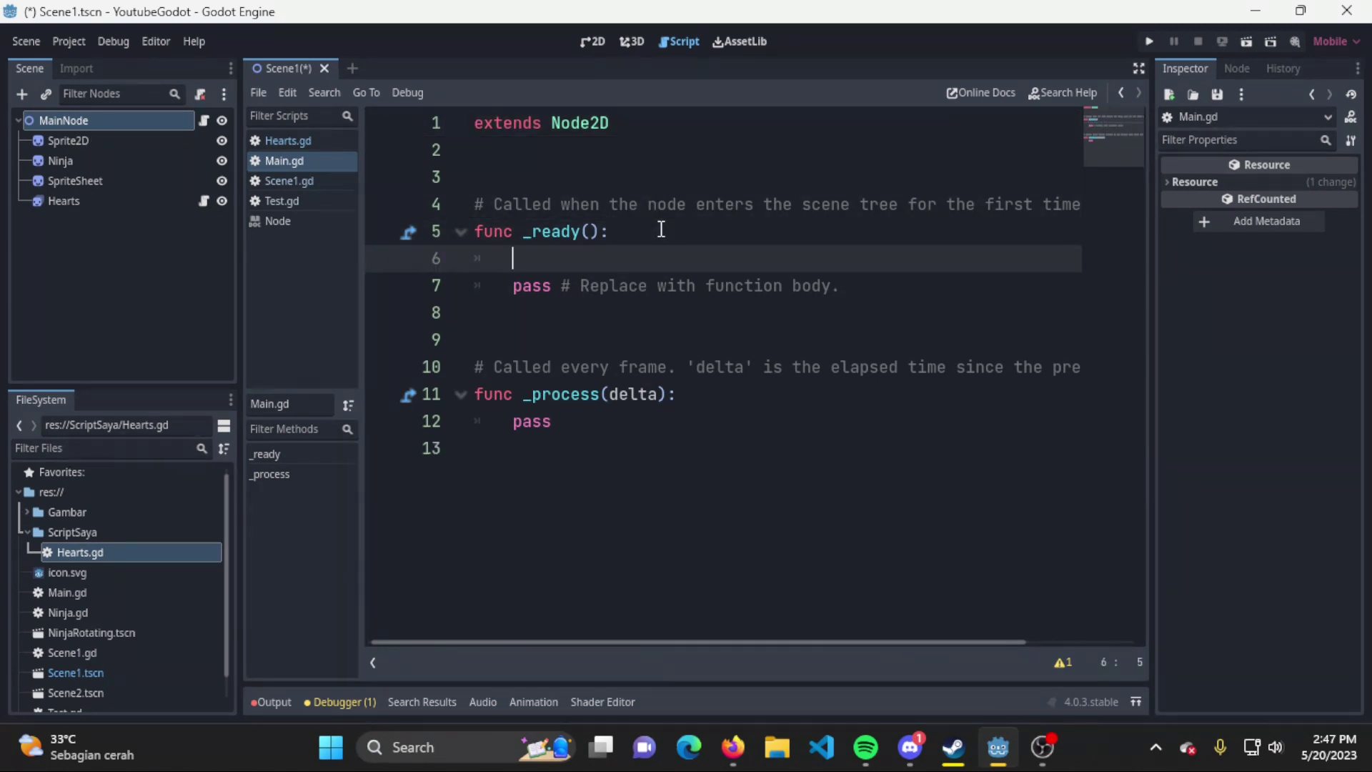
pyautogui.click(164, 200)
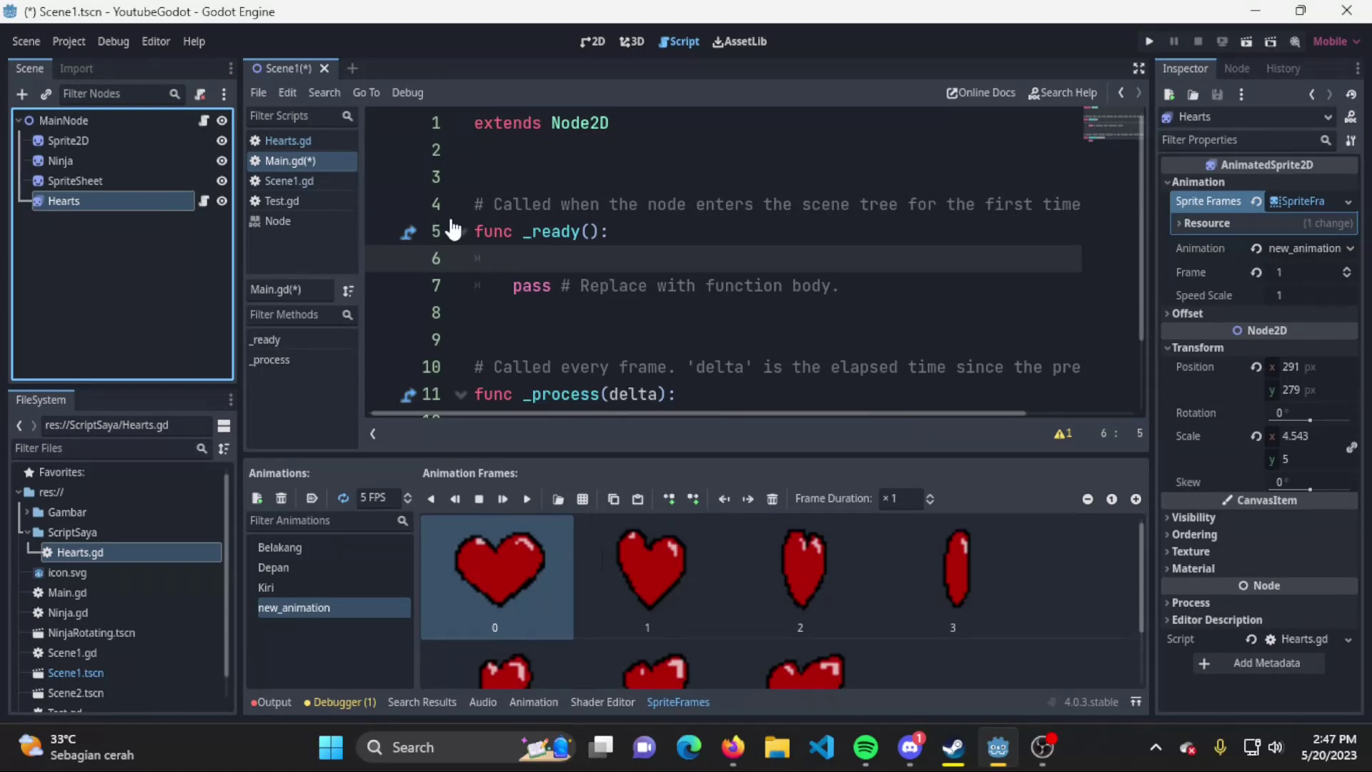
pyautogui.click(92, 142)
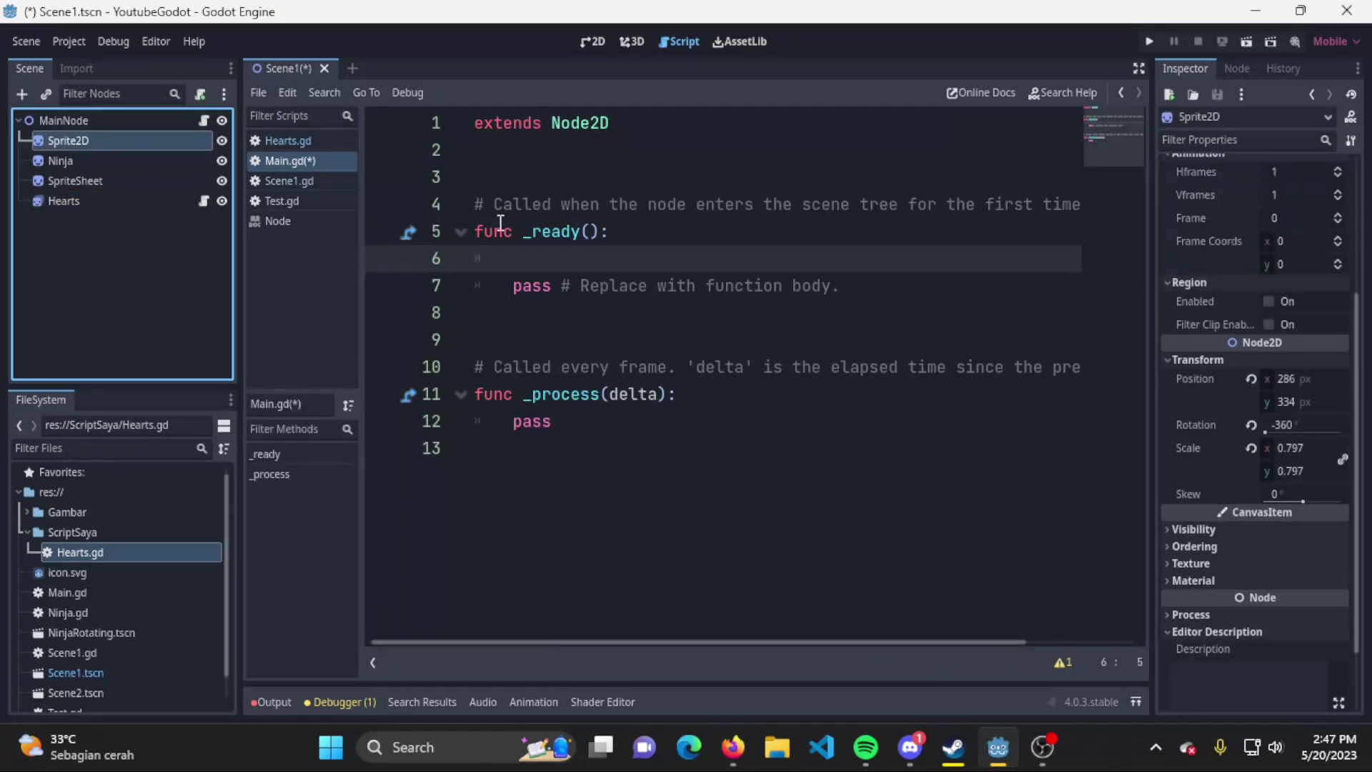
pyautogui.click(626, 256)
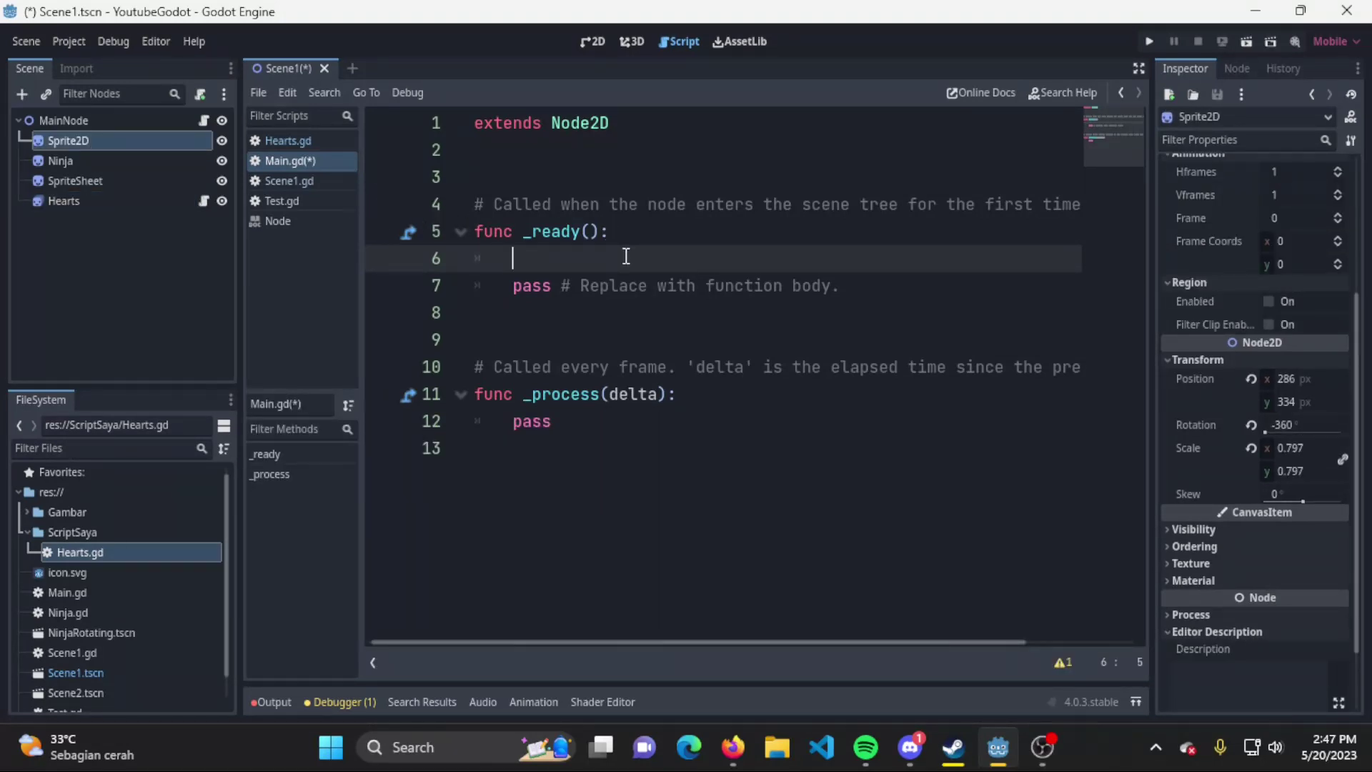
# Write get_node("Sprite2D") on line 6, picking "Sprite2D" from the autocomplete suggestions
pyautogui.write('g')
pyautogui.write('et_node(')
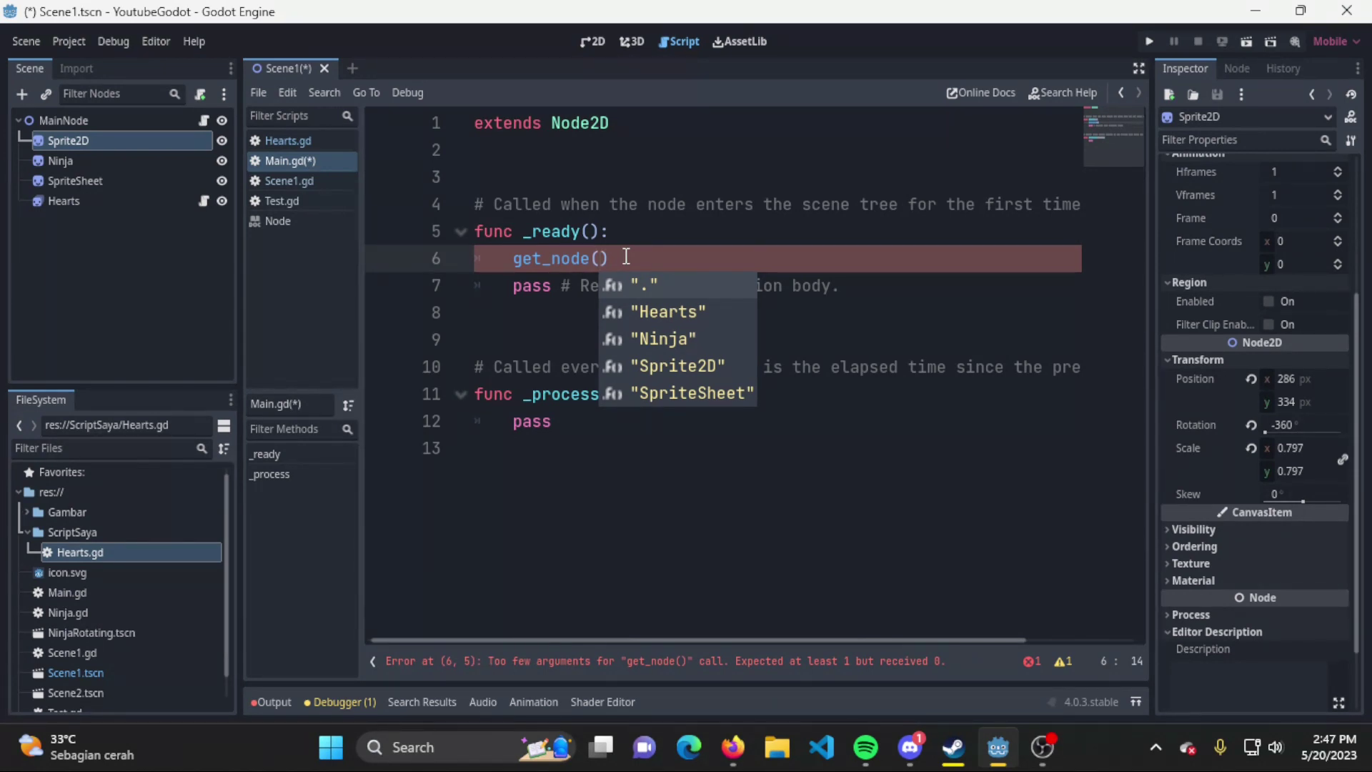
pyautogui.press('Down')
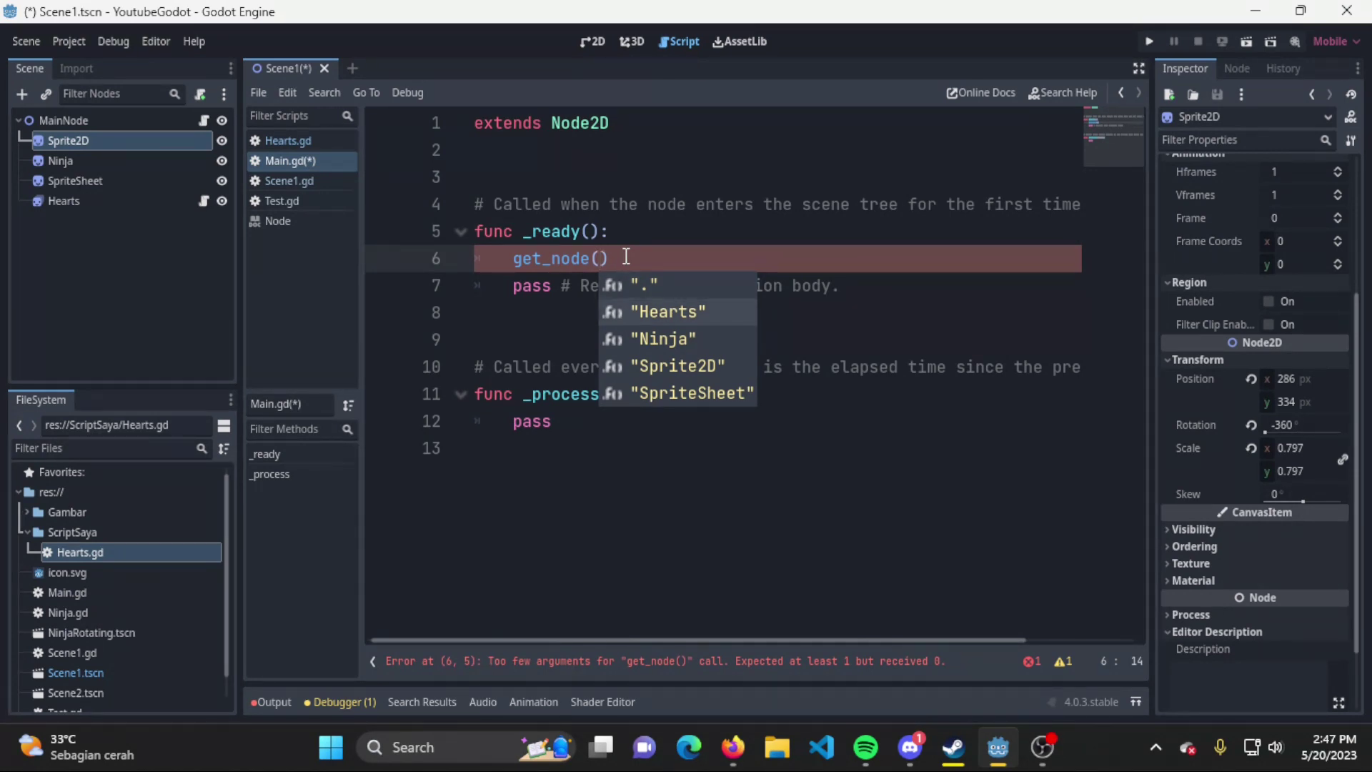
pyautogui.press('Down')
pyautogui.press('Down')
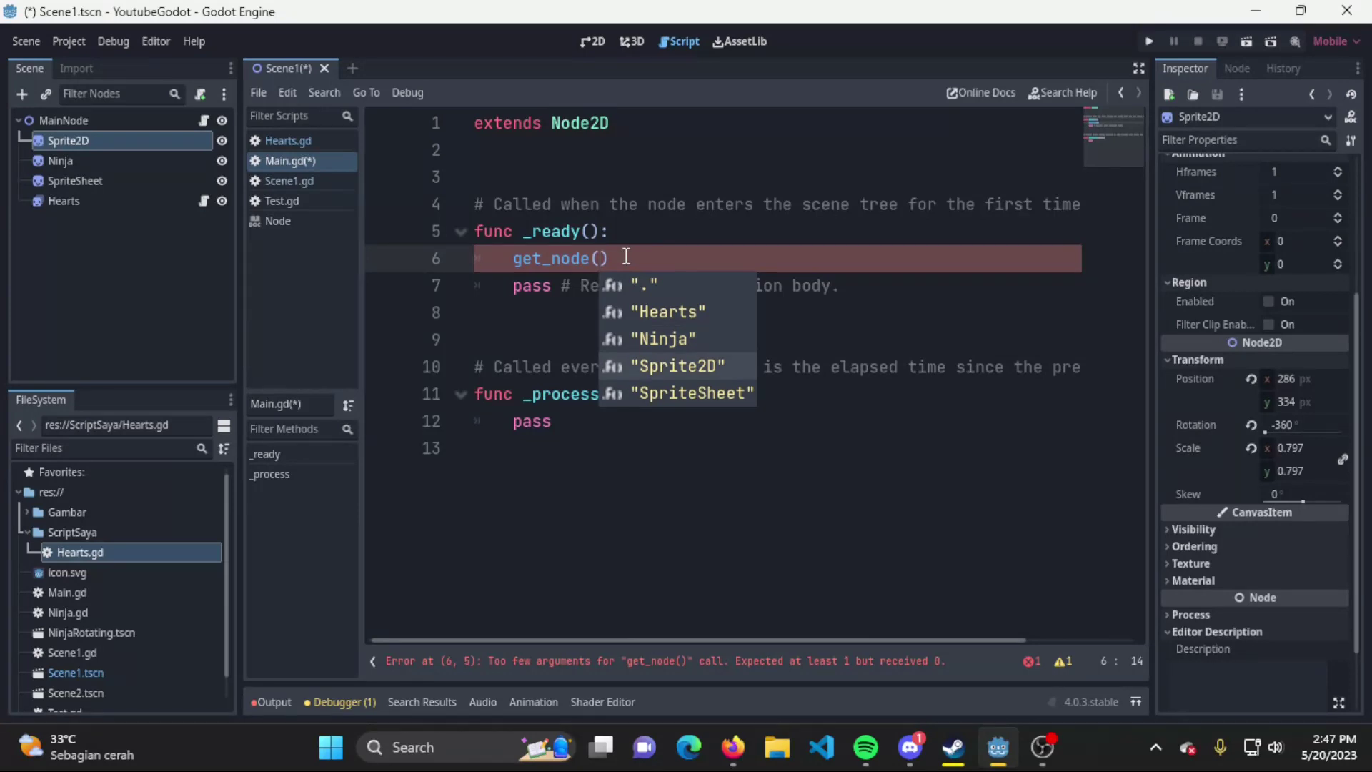
pyautogui.press('Down')
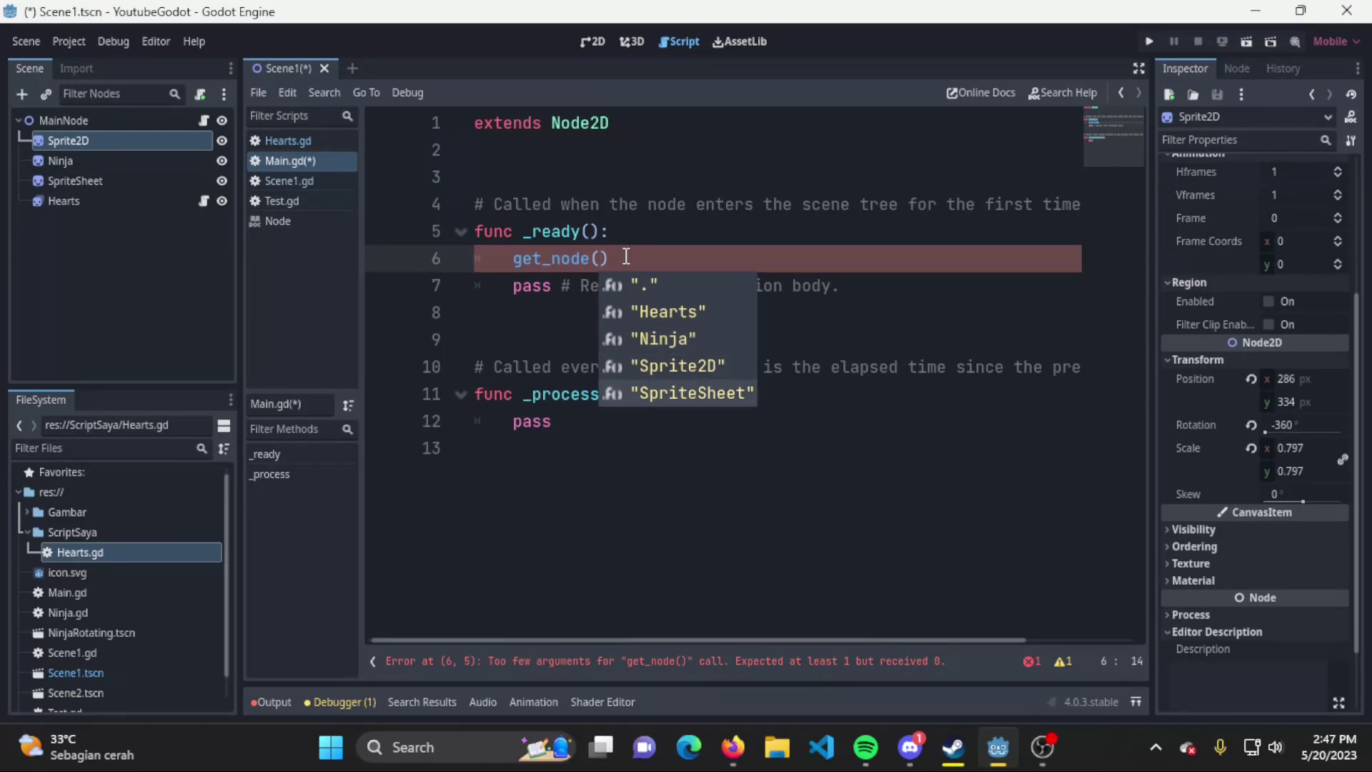
pyautogui.press('Up')
pyautogui.press('Up')
pyautogui.press('Down')
pyautogui.press('Return')
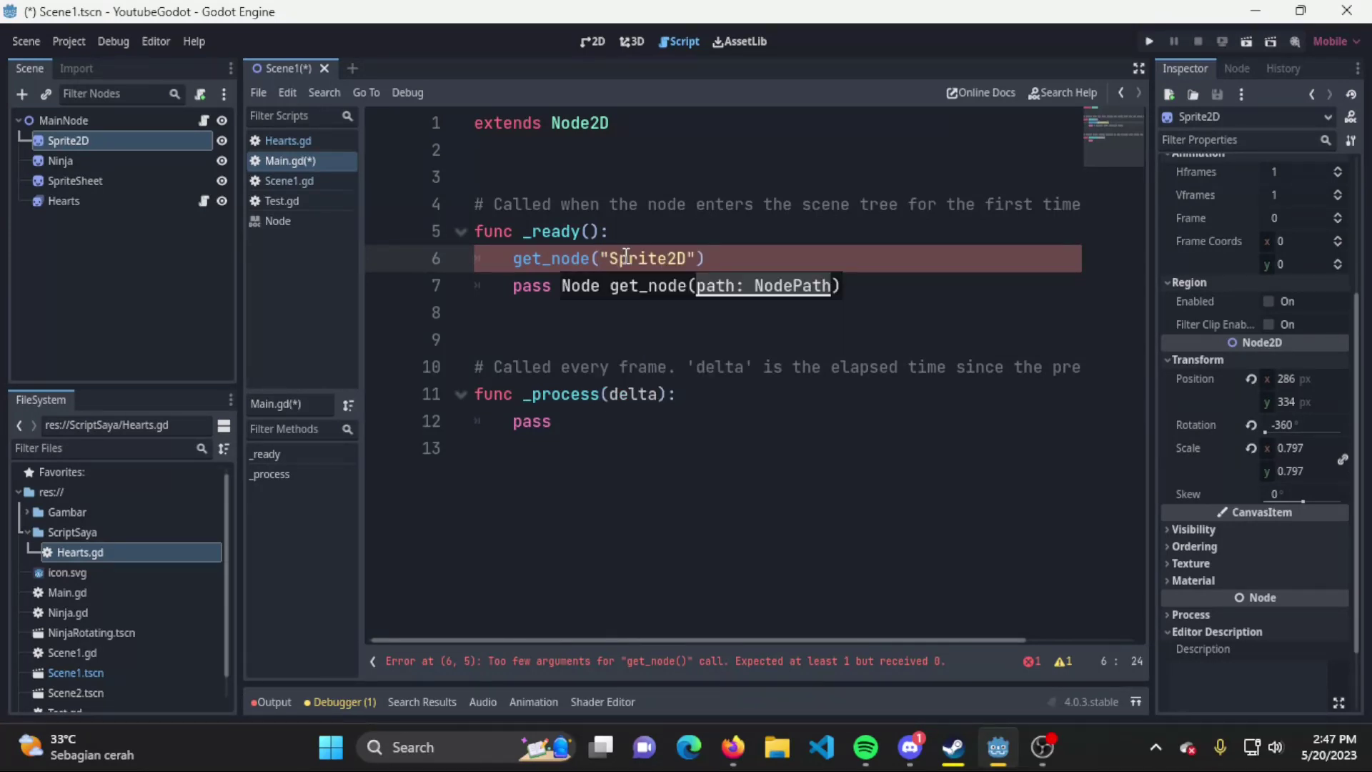
pyautogui.press('Right')
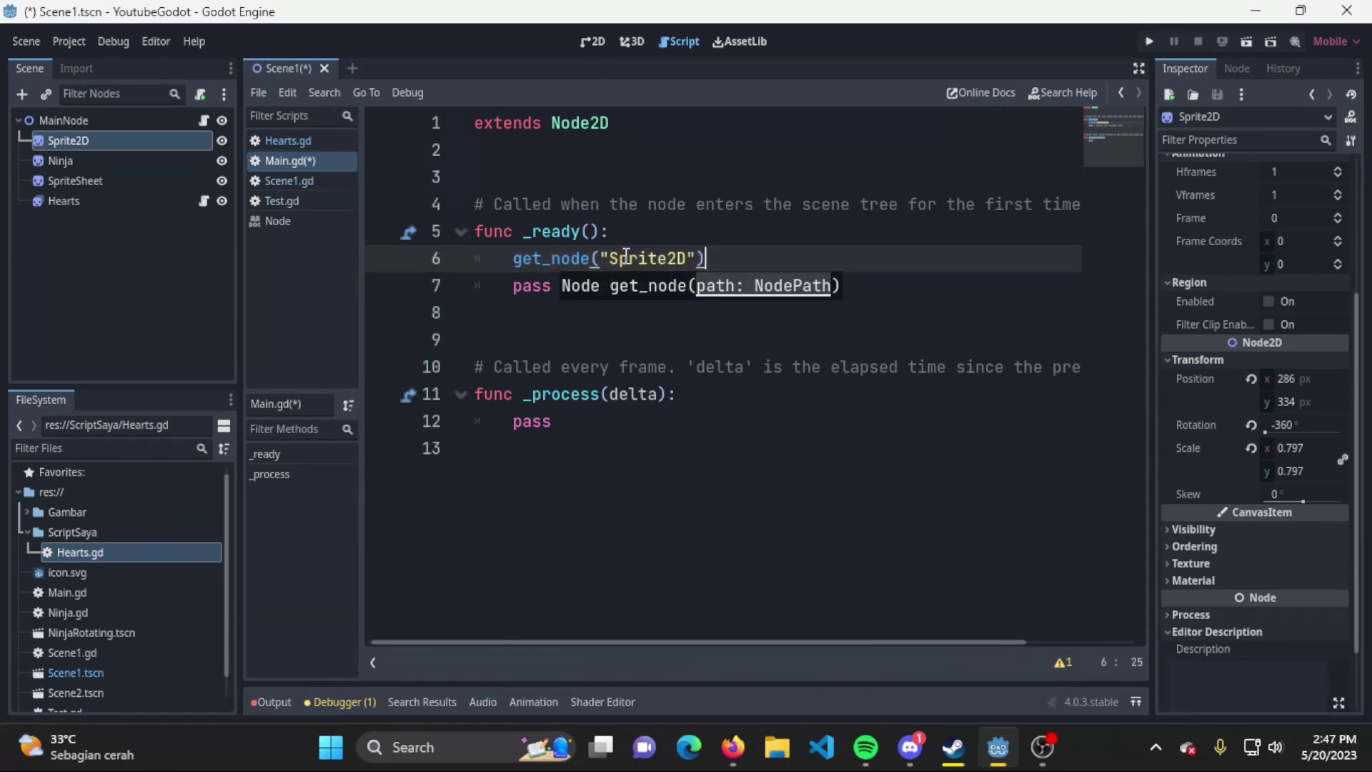
pyautogui.click(65, 120)
pyautogui.click(98, 140)
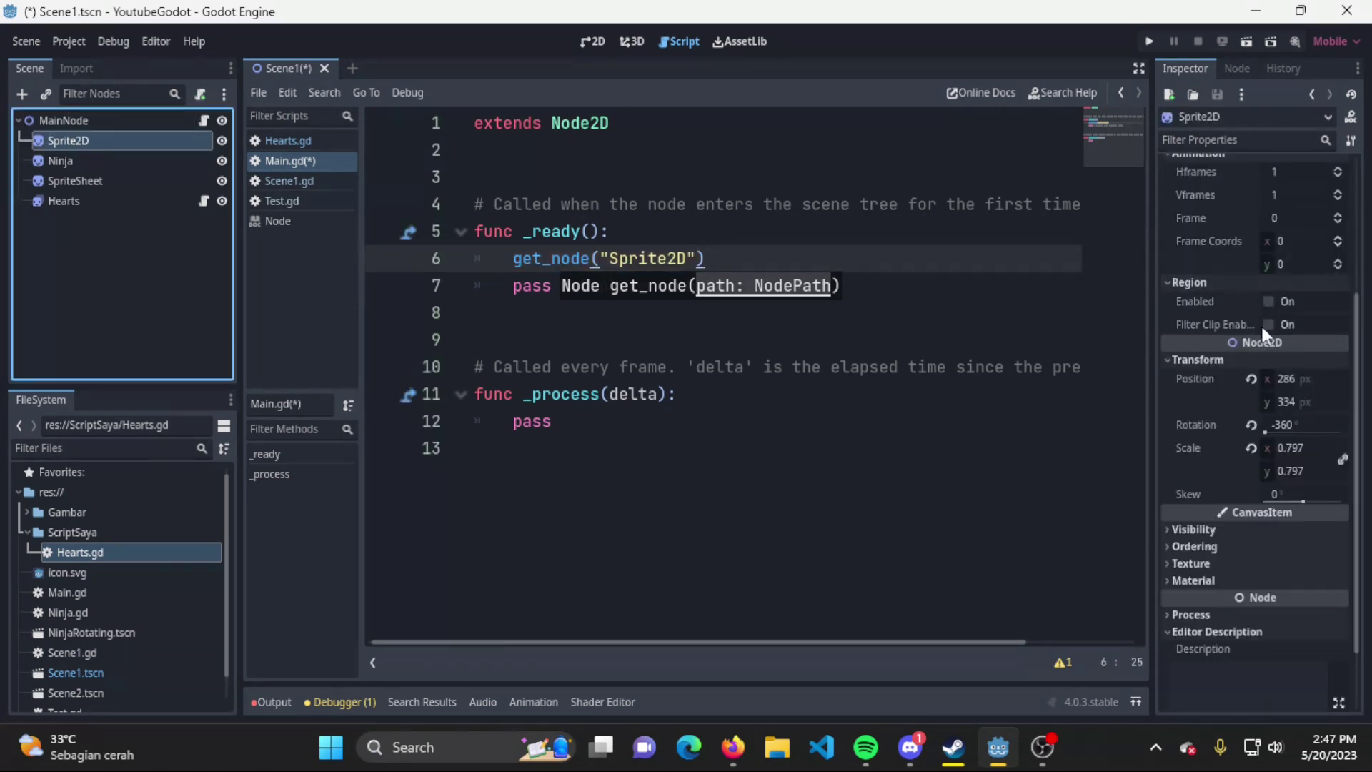
pyautogui.click(1322, 328)
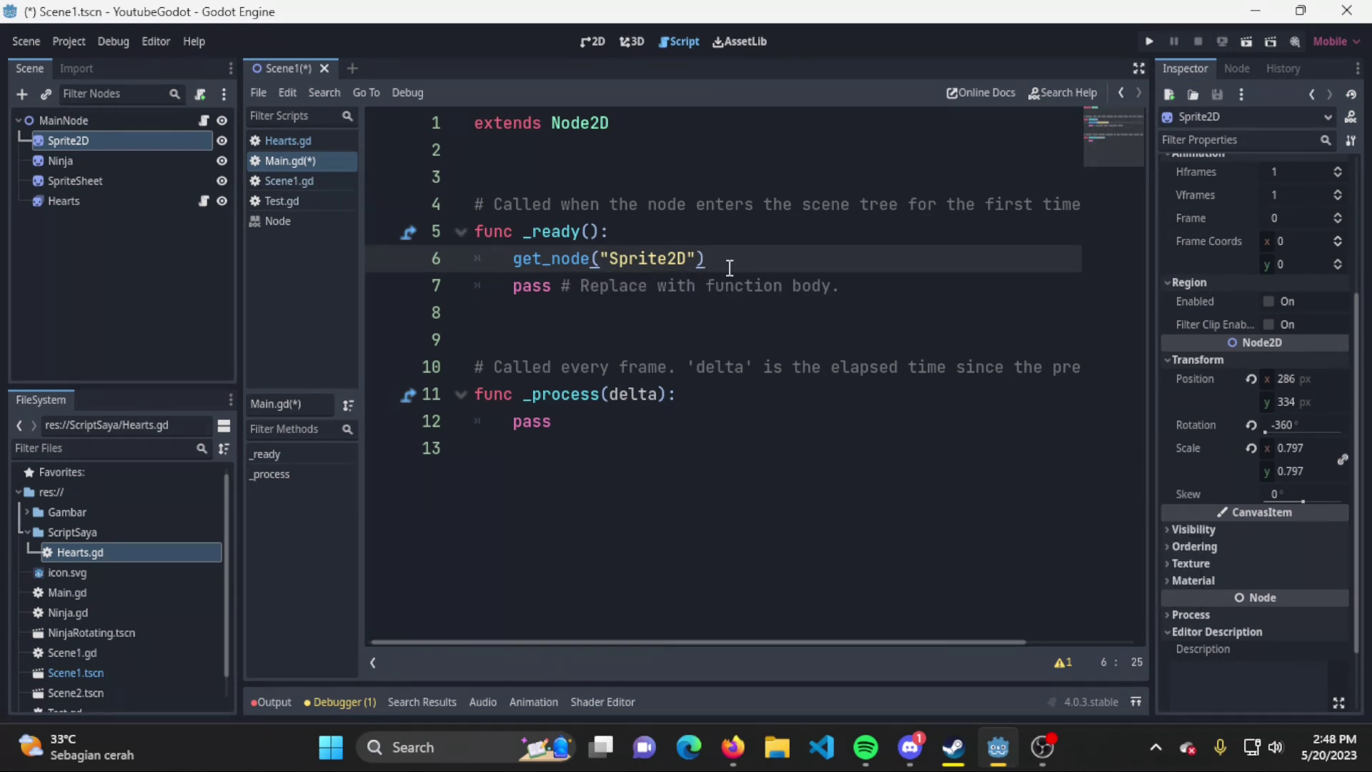
# Complete line 6 as get_node("Sprite2D").scale.x = 1.2 and save Main.gd
pyautogui.write('.scale.x')
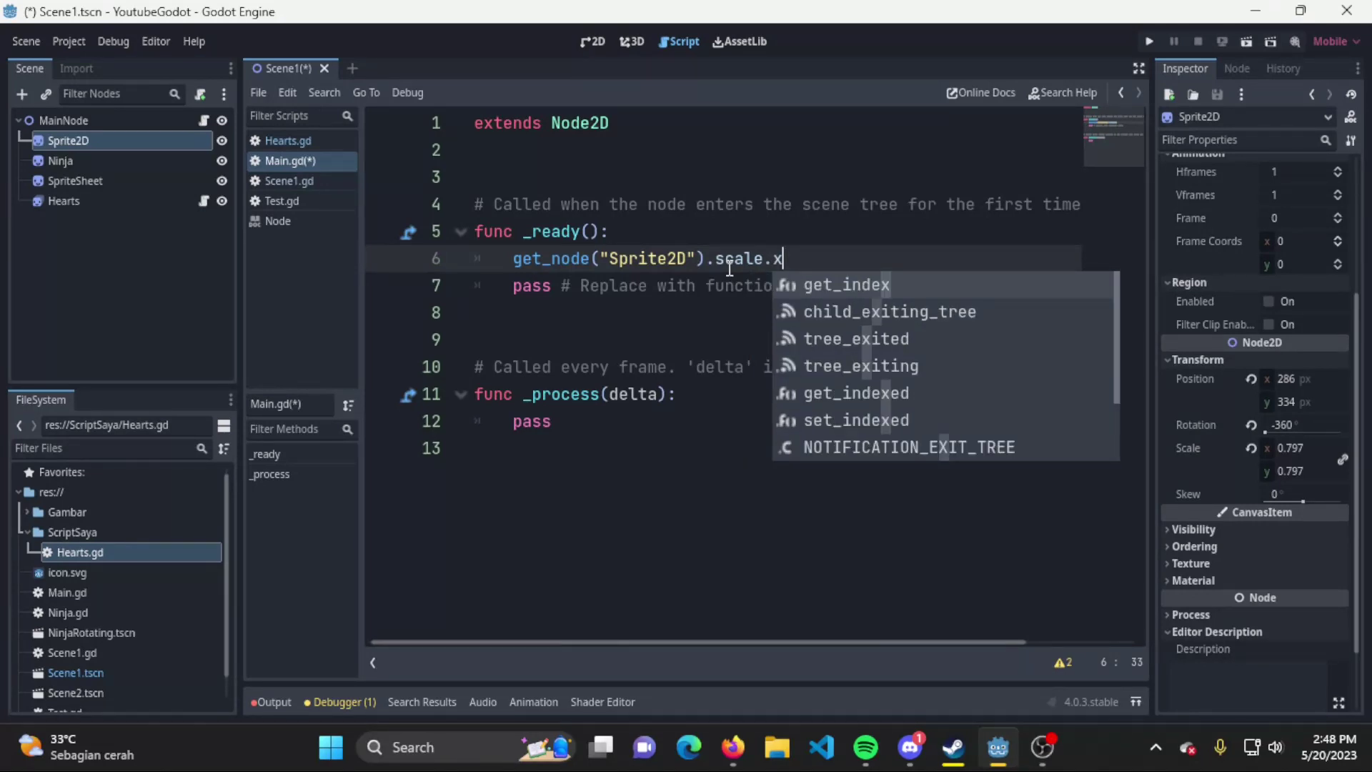
pyautogui.write(' = 0.')
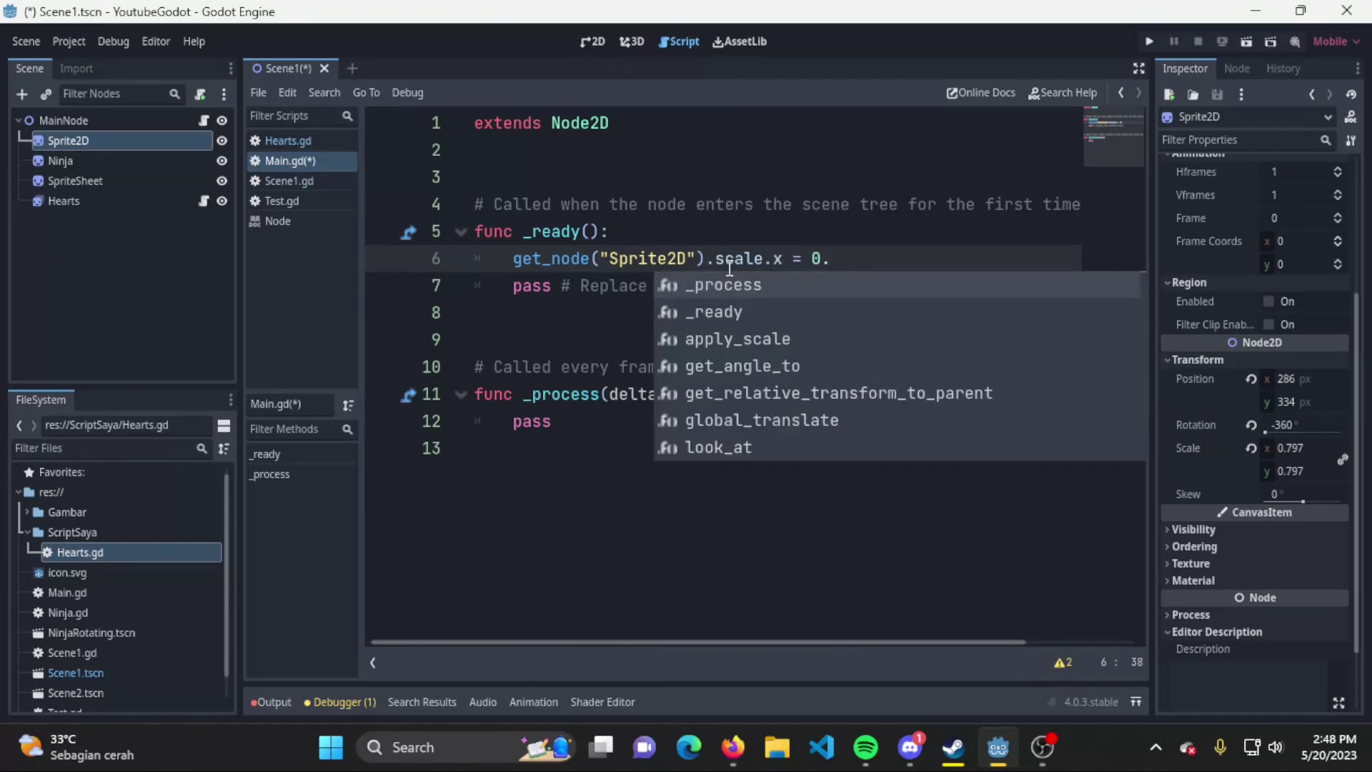
pyautogui.press('BackSpace')
pyautogui.press('BackSpace')
pyautogui.write('1.2')
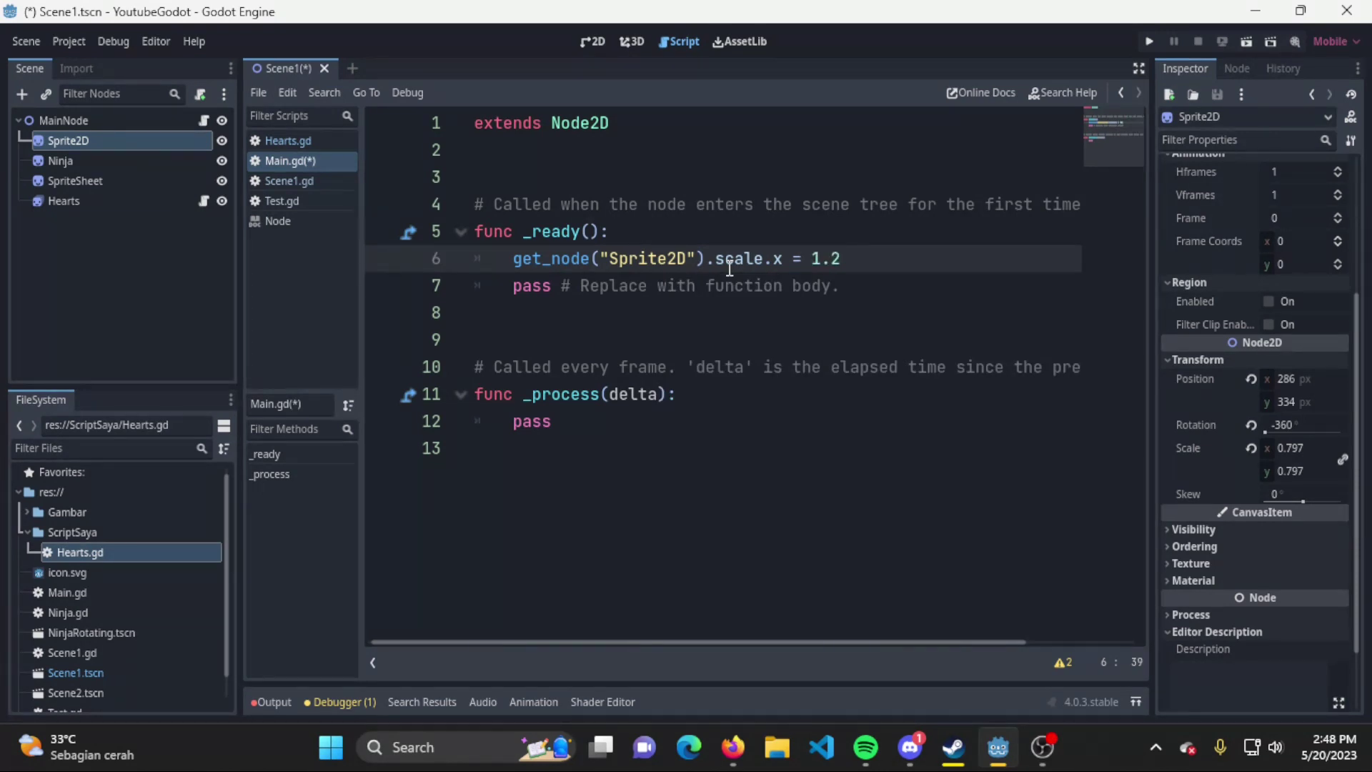
pyautogui.hotkey('ctrl', 's')
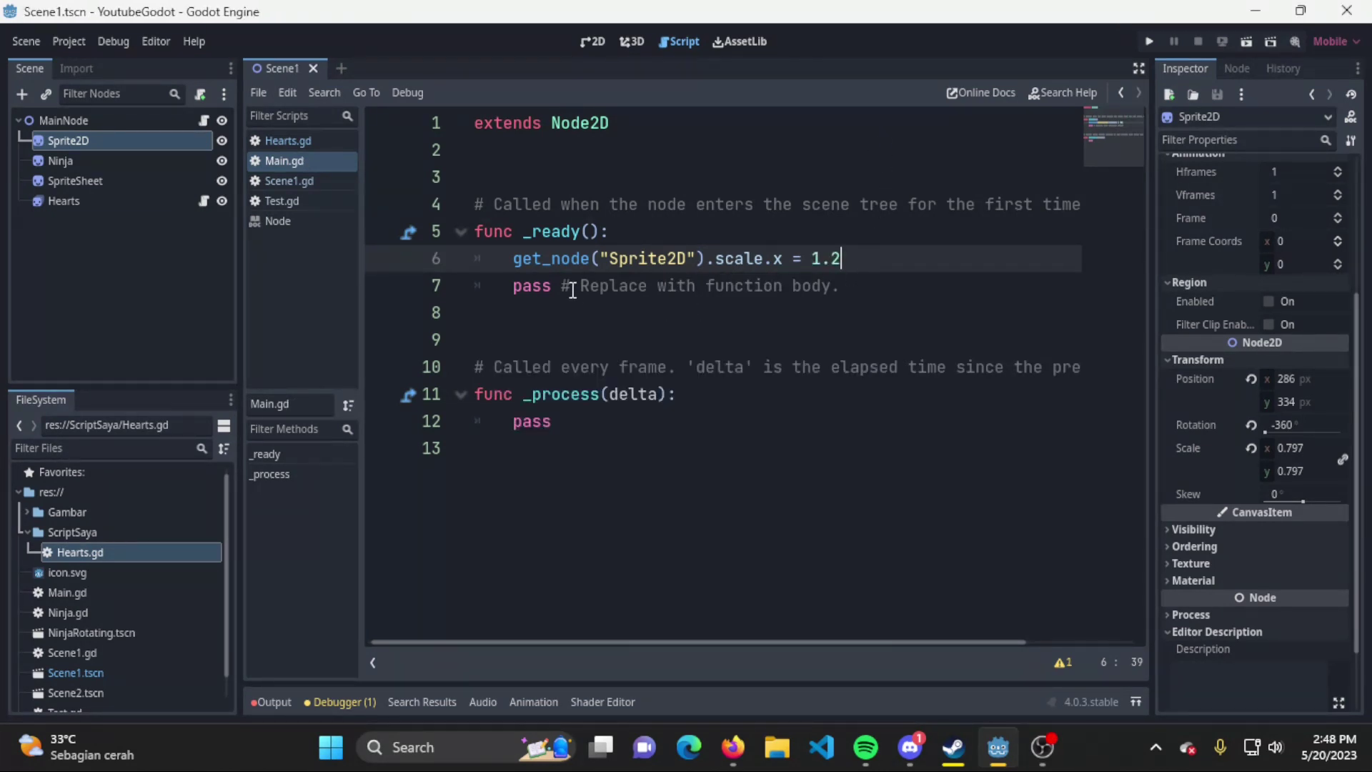
pyautogui.click(550, 257)
pyautogui.click(667, 258)
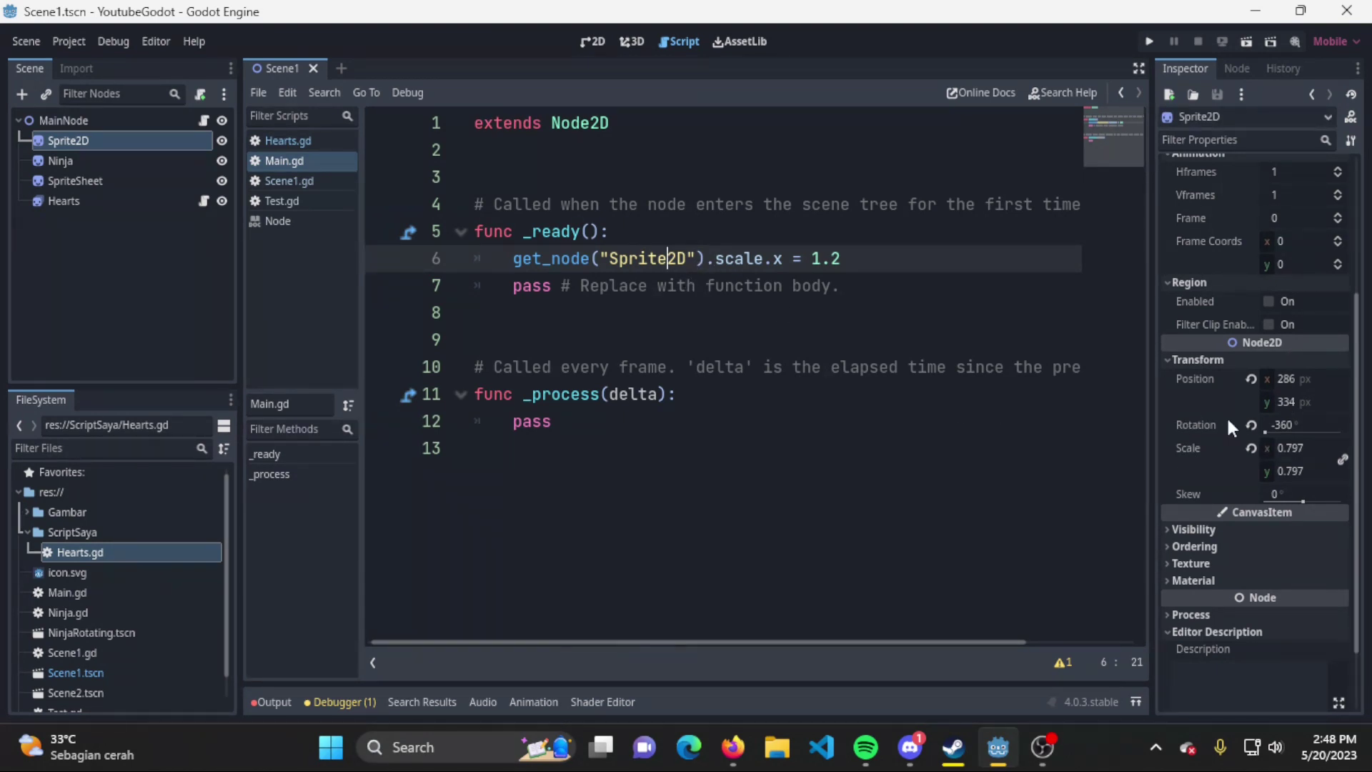
# Run the scene to view the horizontally widened sprite, then close the game window
pyautogui.click(1149, 37)
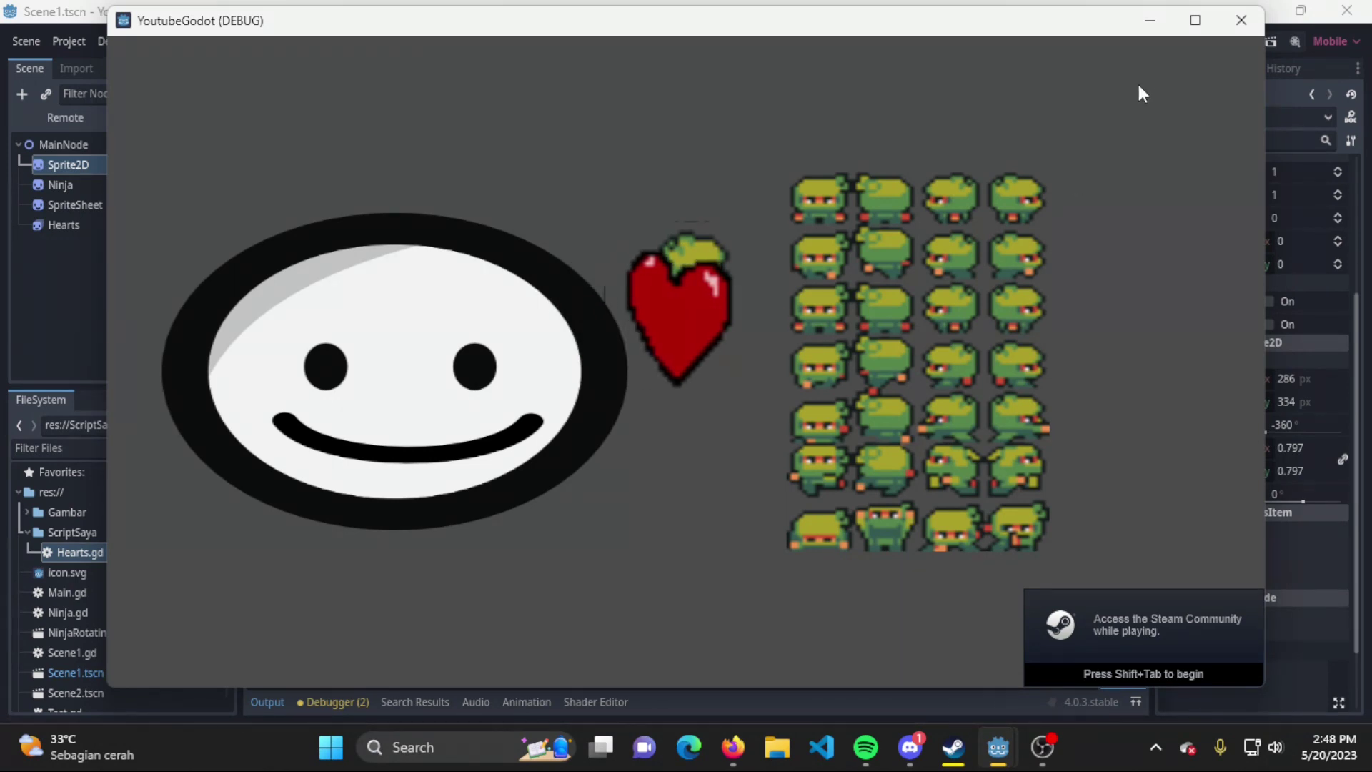
pyautogui.click(1241, 20)
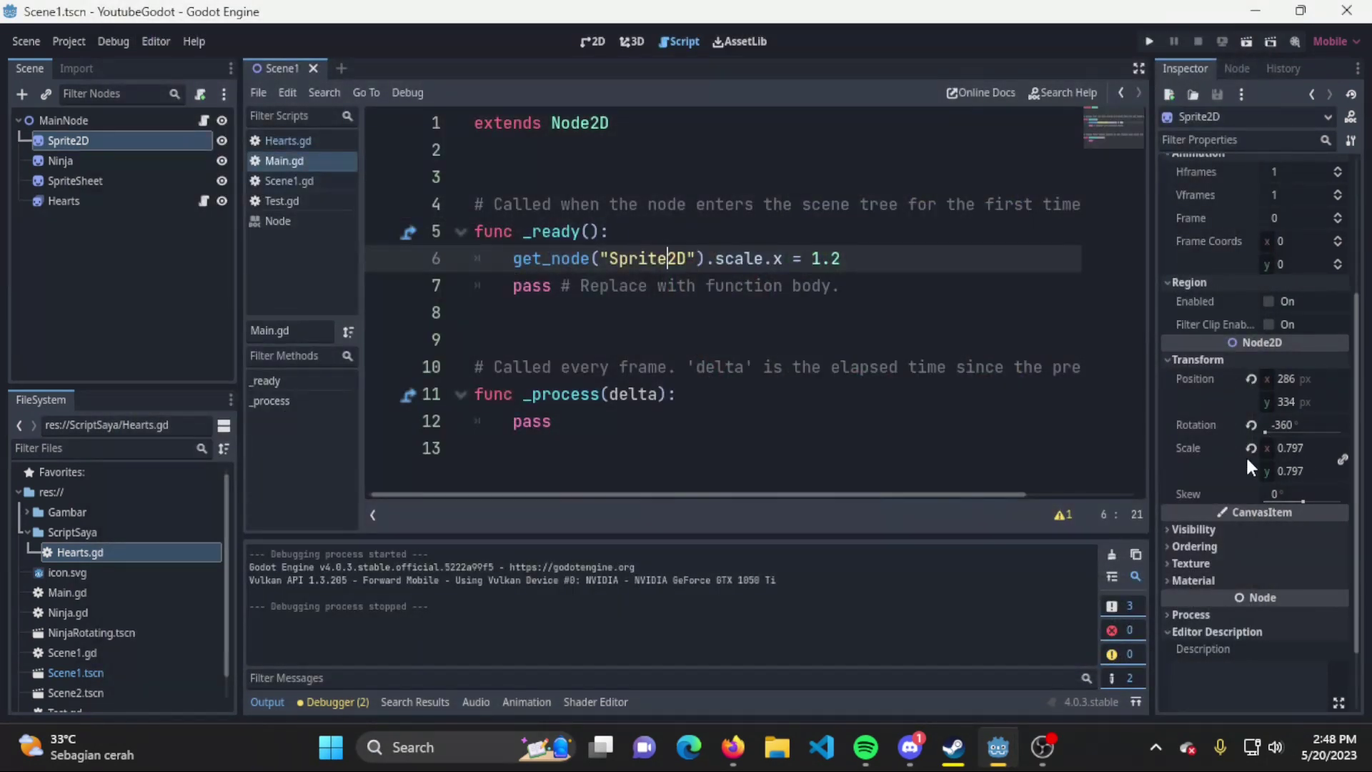
# Select only the Hearts node in the Scene dock and open its Hearts.gd script
pyautogui.click(860, 249)
pyautogui.click(152, 122)
pyautogui.click(131, 140)
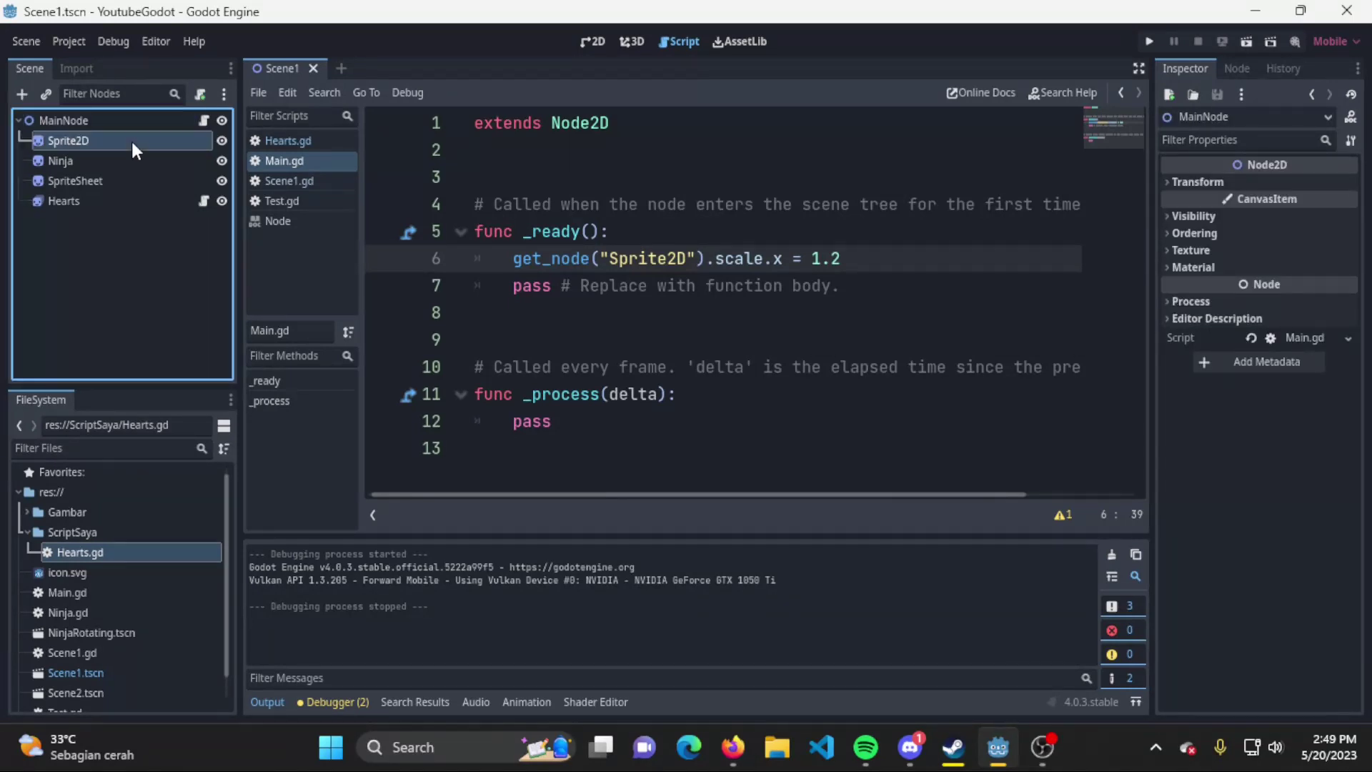
pyautogui.keyDown('shift'); pyautogui.click(123, 203); pyautogui.keyUp('shift')
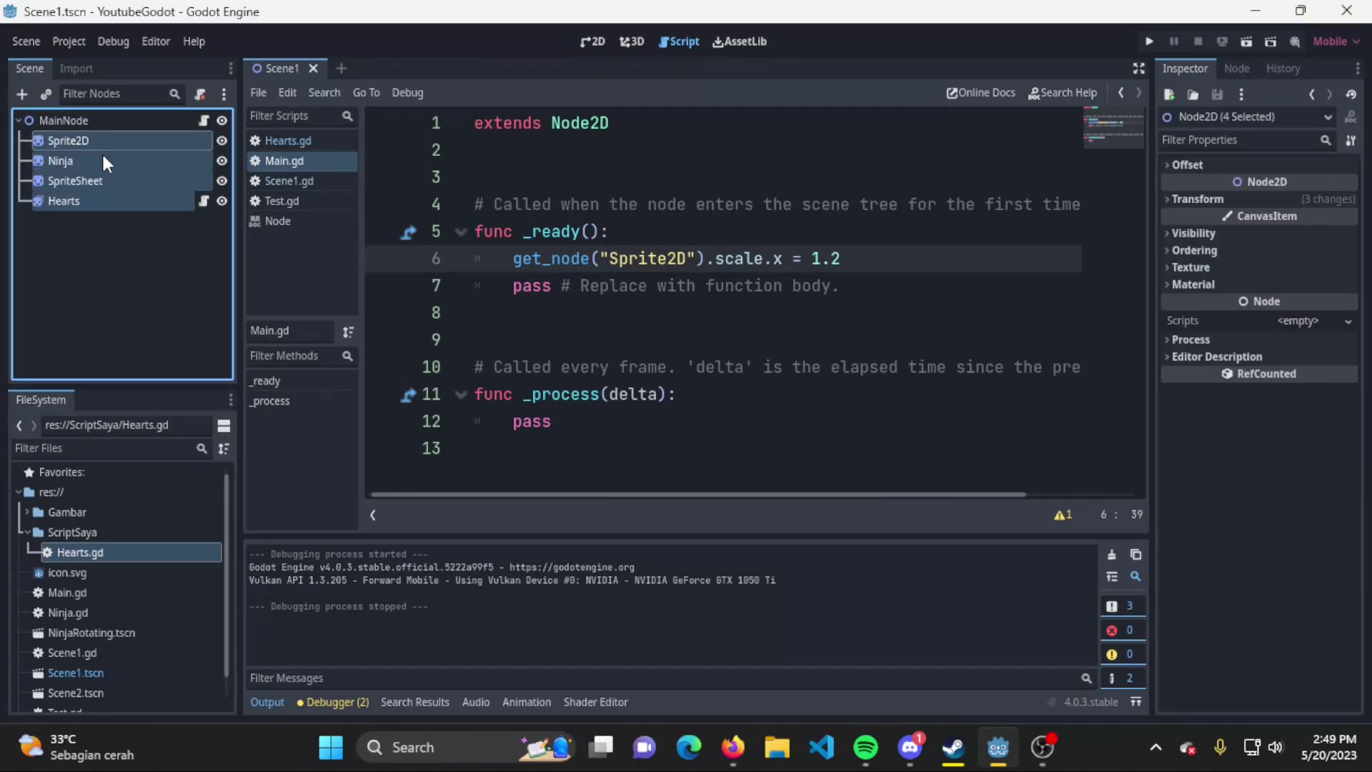
pyautogui.click(104, 200)
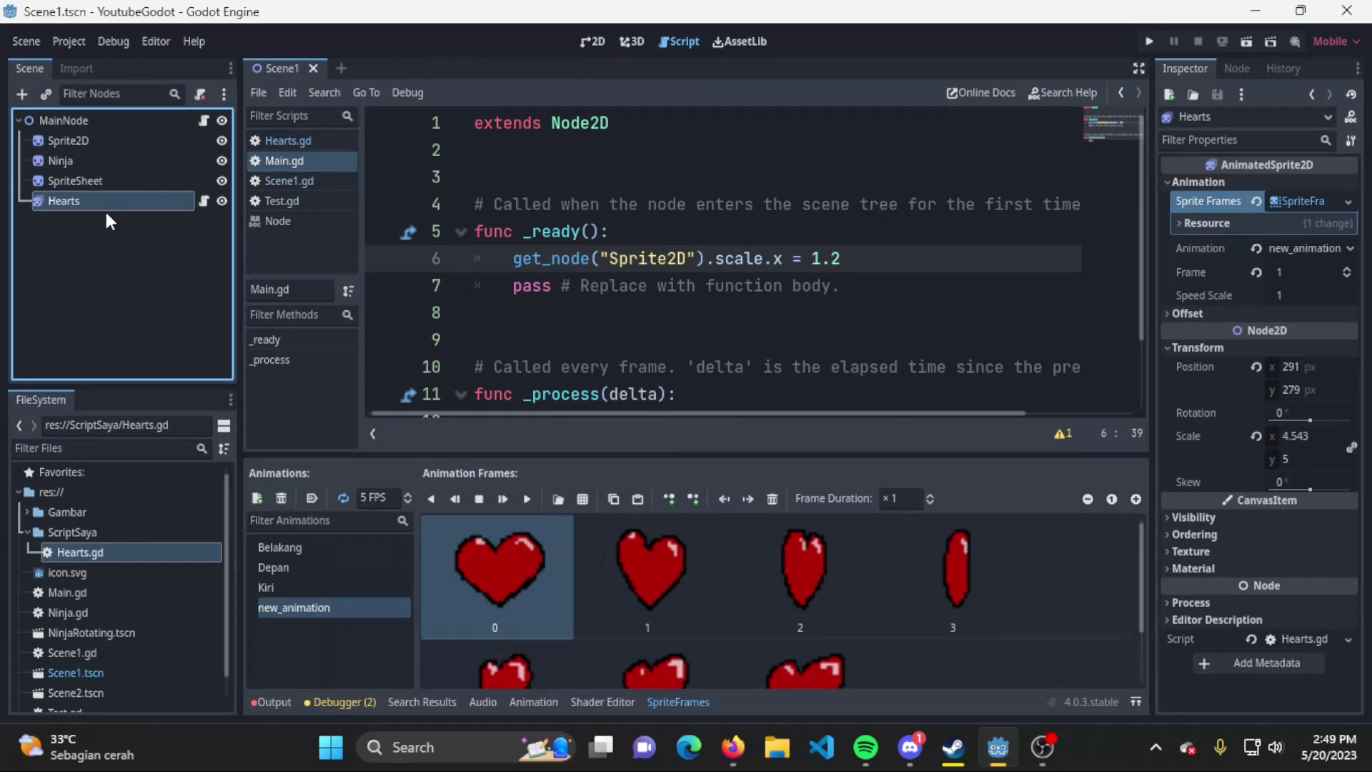
pyautogui.click(207, 200)
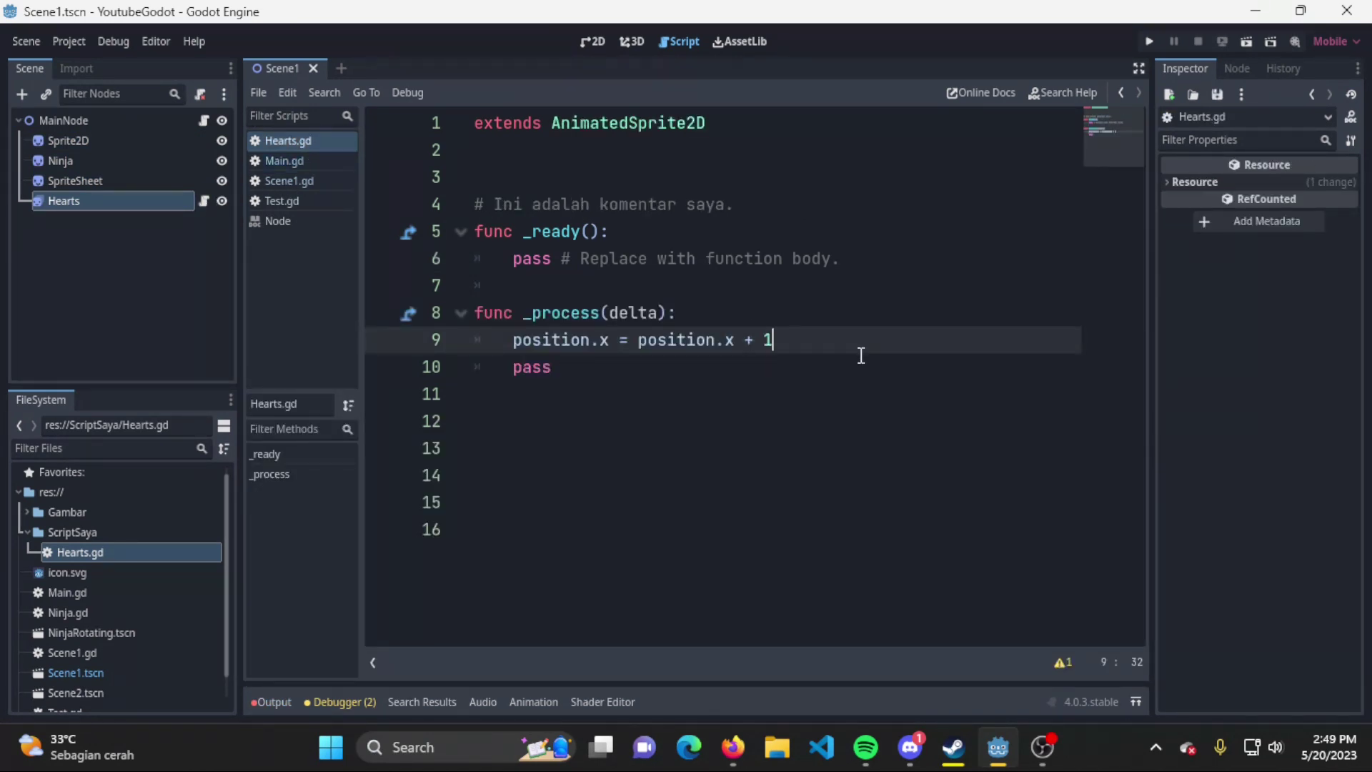
# Try a get_node(" line in Hearts.gd, remove it, and switch back to Main.gd
pyautogui.press('Return')
pyautogui.write('get_')
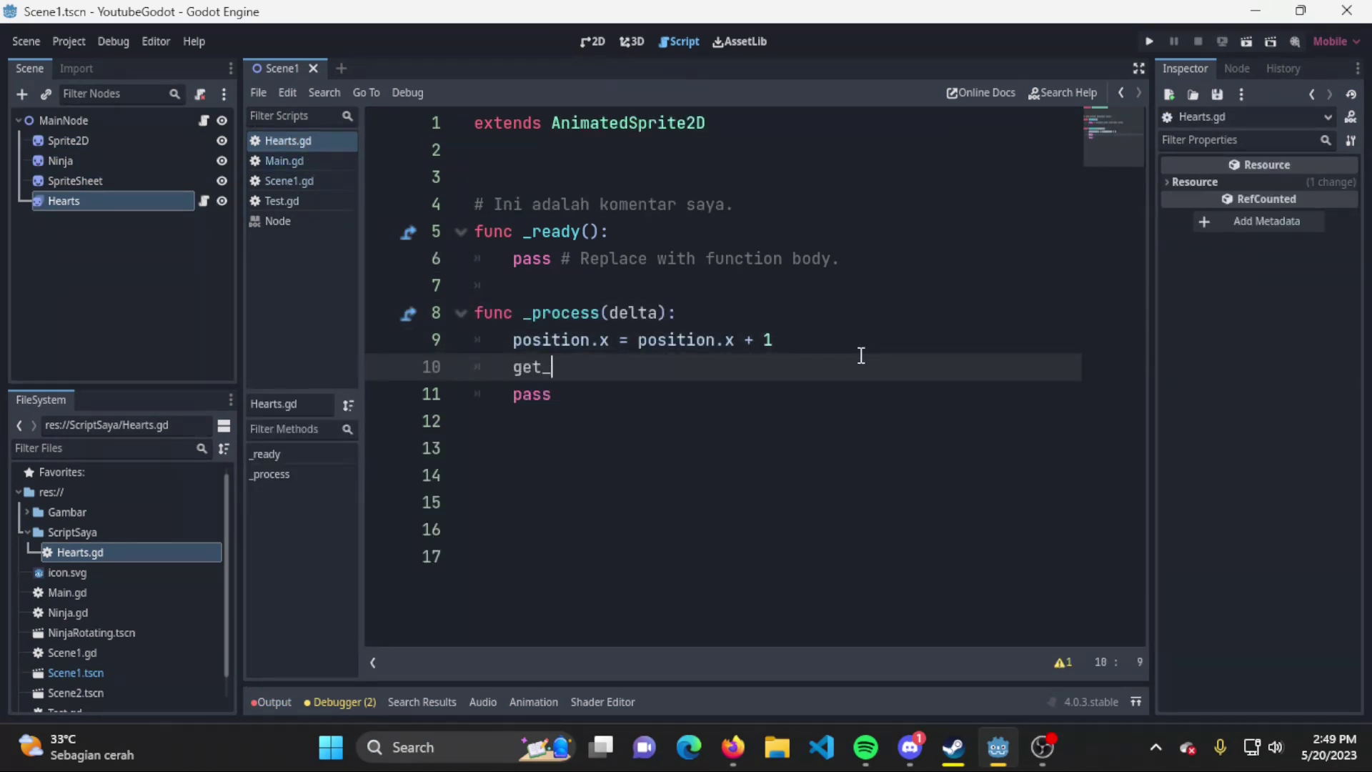
pyautogui.write('node("')
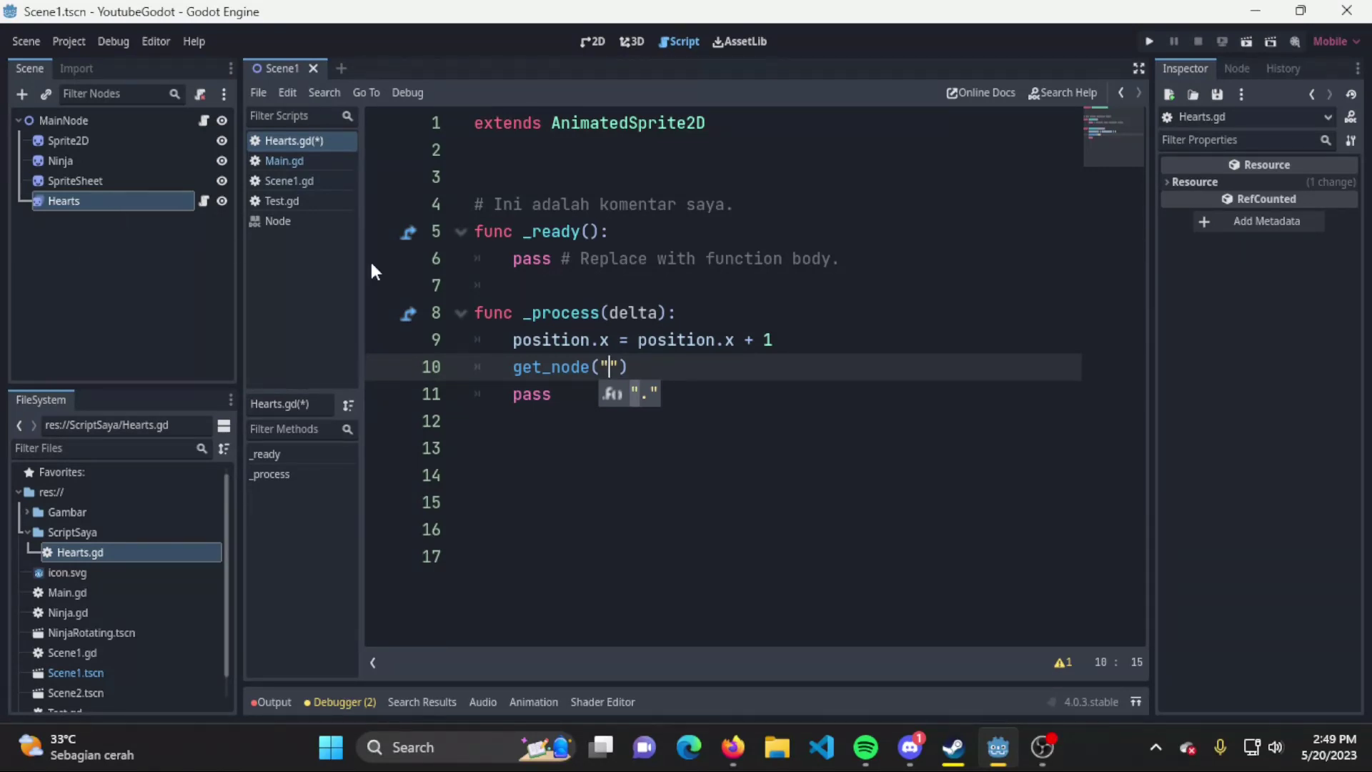
pyautogui.moveTo(627, 367); pyautogui.dragTo(516, 367)
pyautogui.write('g')
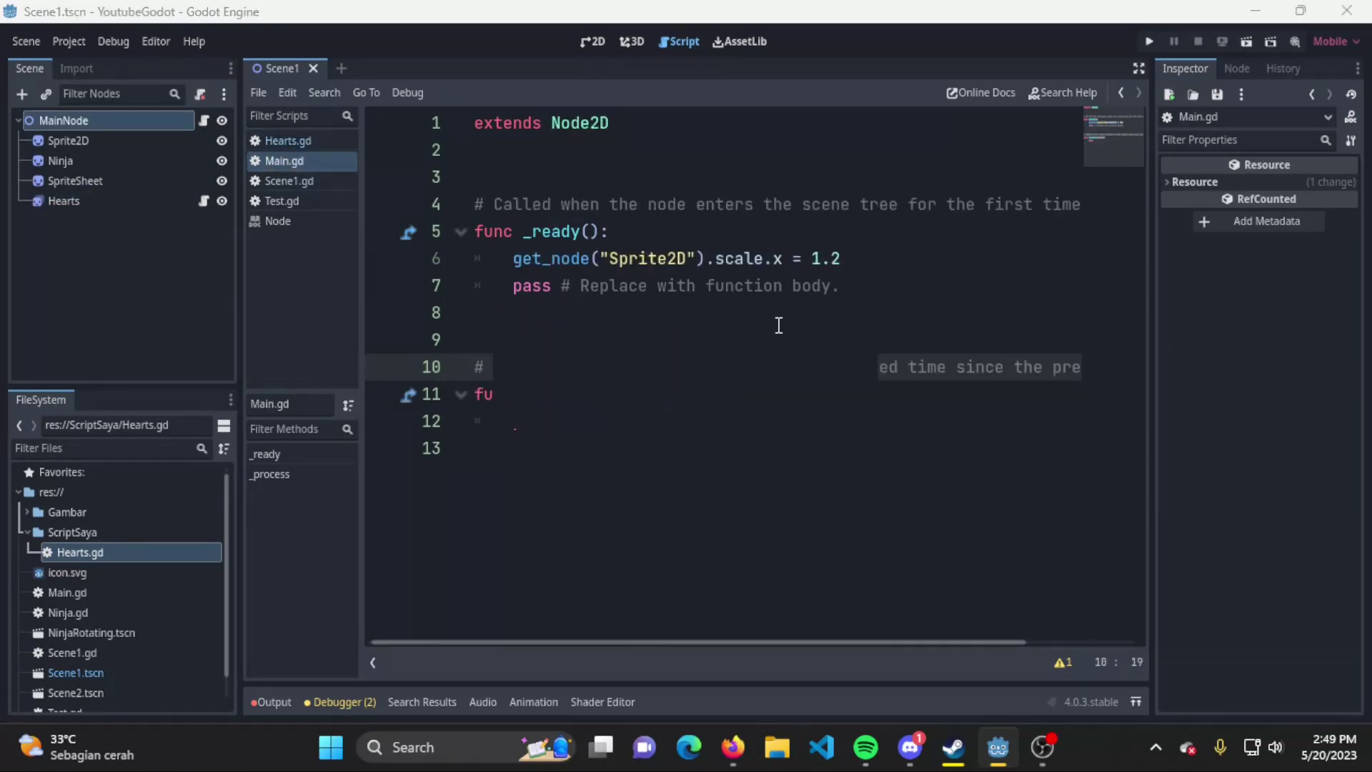
pyautogui.click(907, 252)
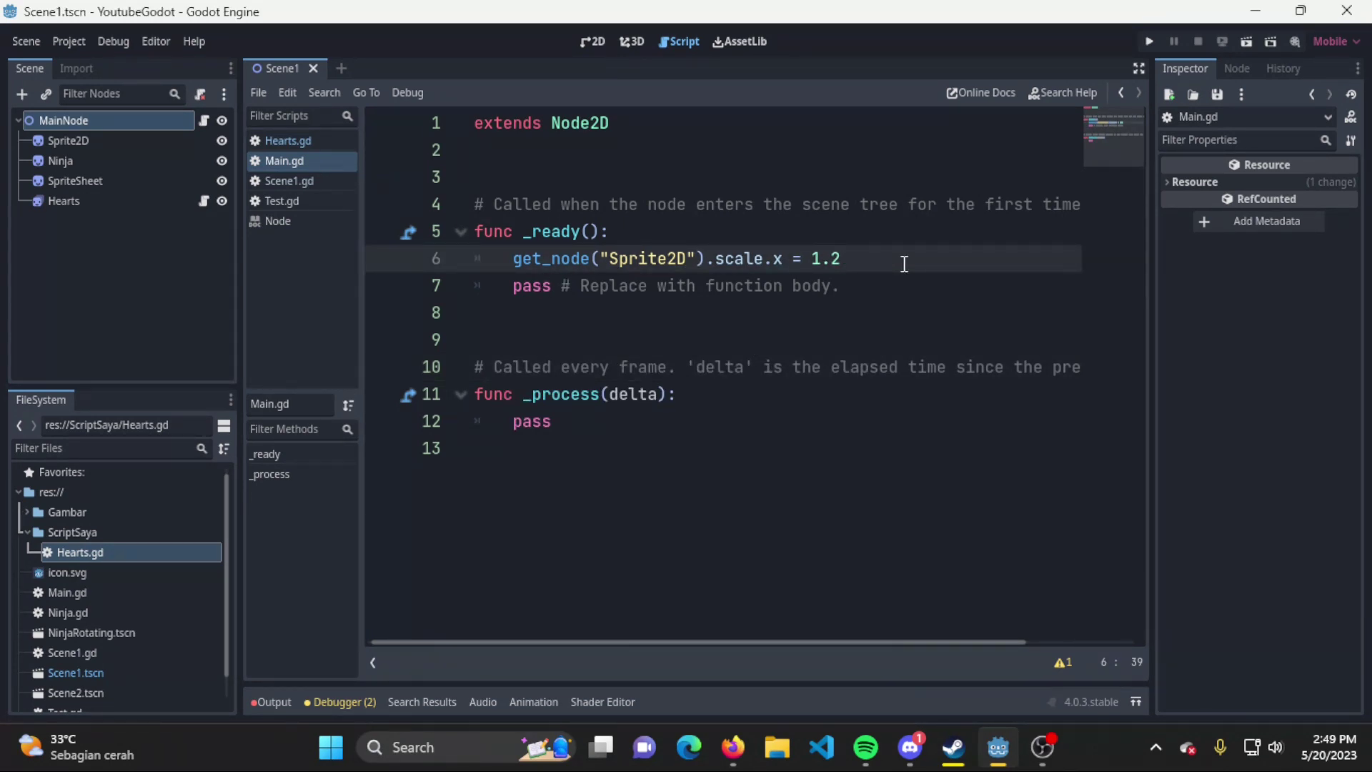
# Add $Sprite2D.scale.y = 2 as line 7 in _ready and save Main.gd
pyautogui.press('Return')
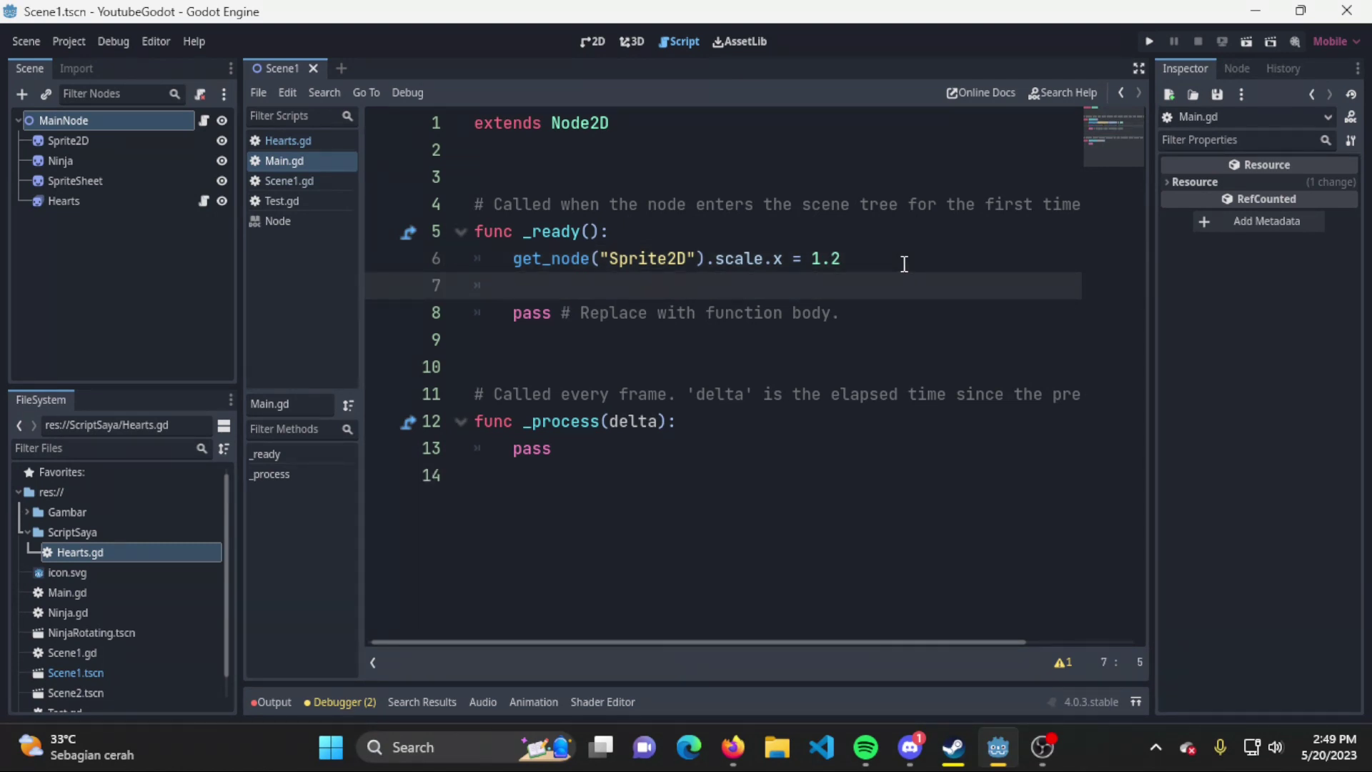
pyautogui.press('Up')
pyautogui.press('Down')
pyautogui.write('$S')
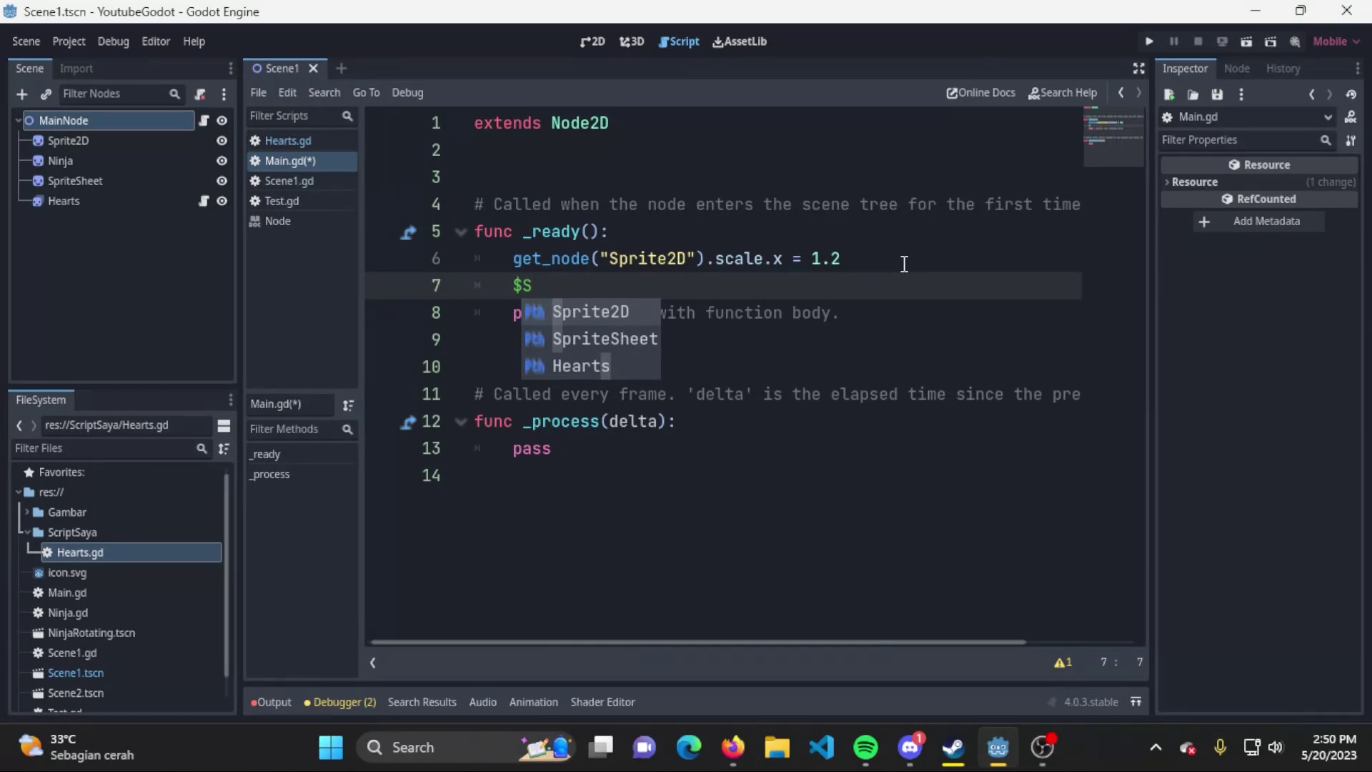
pyautogui.write('prite')
pyautogui.press('Return')
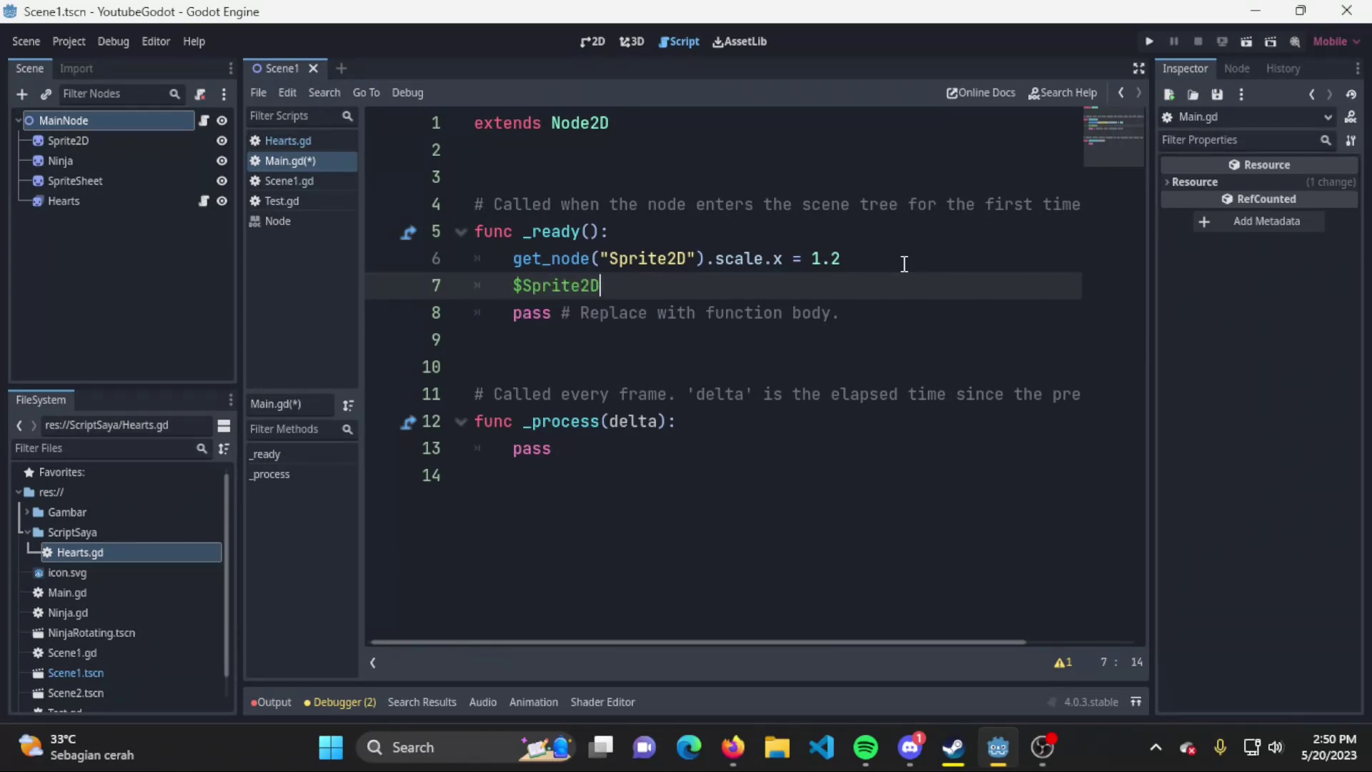
pyautogui.write('.sca')
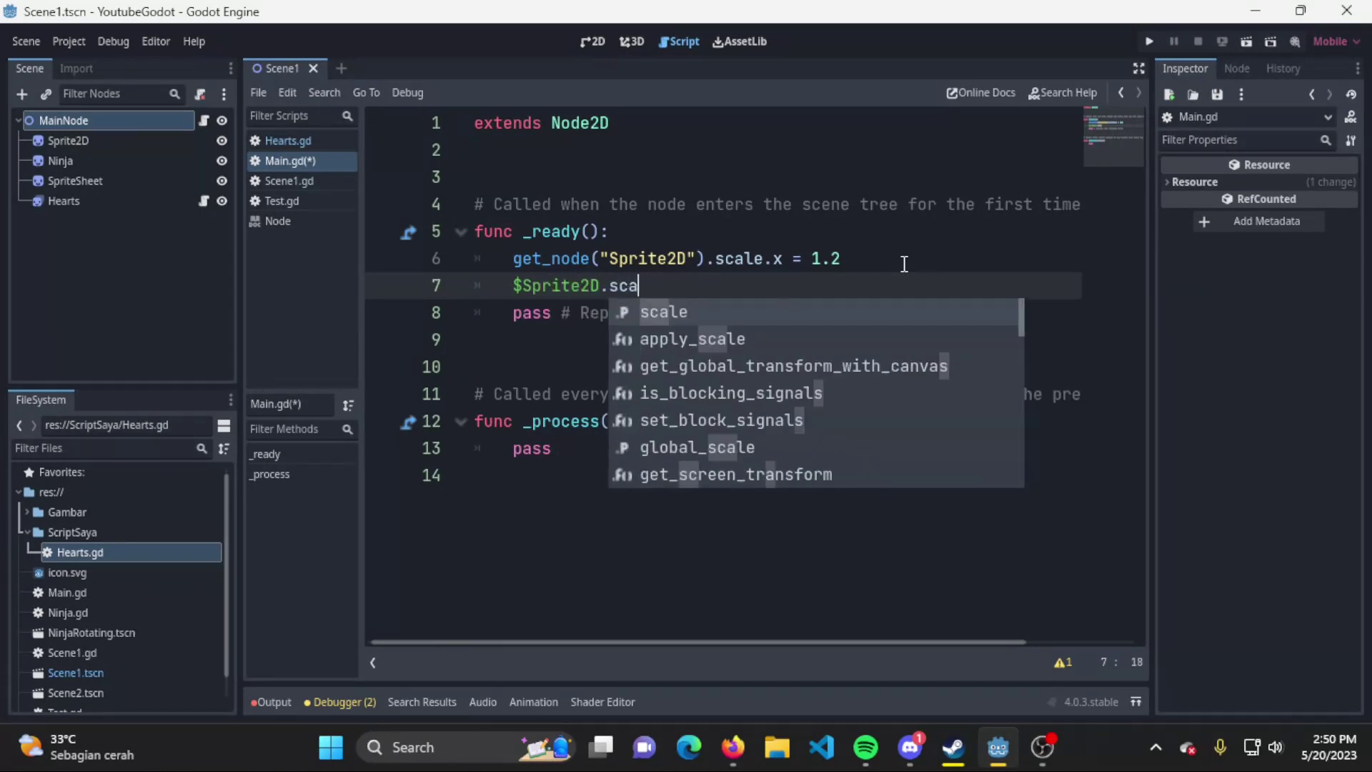
pyautogui.press('Return')
pyautogui.write('.y = 2')
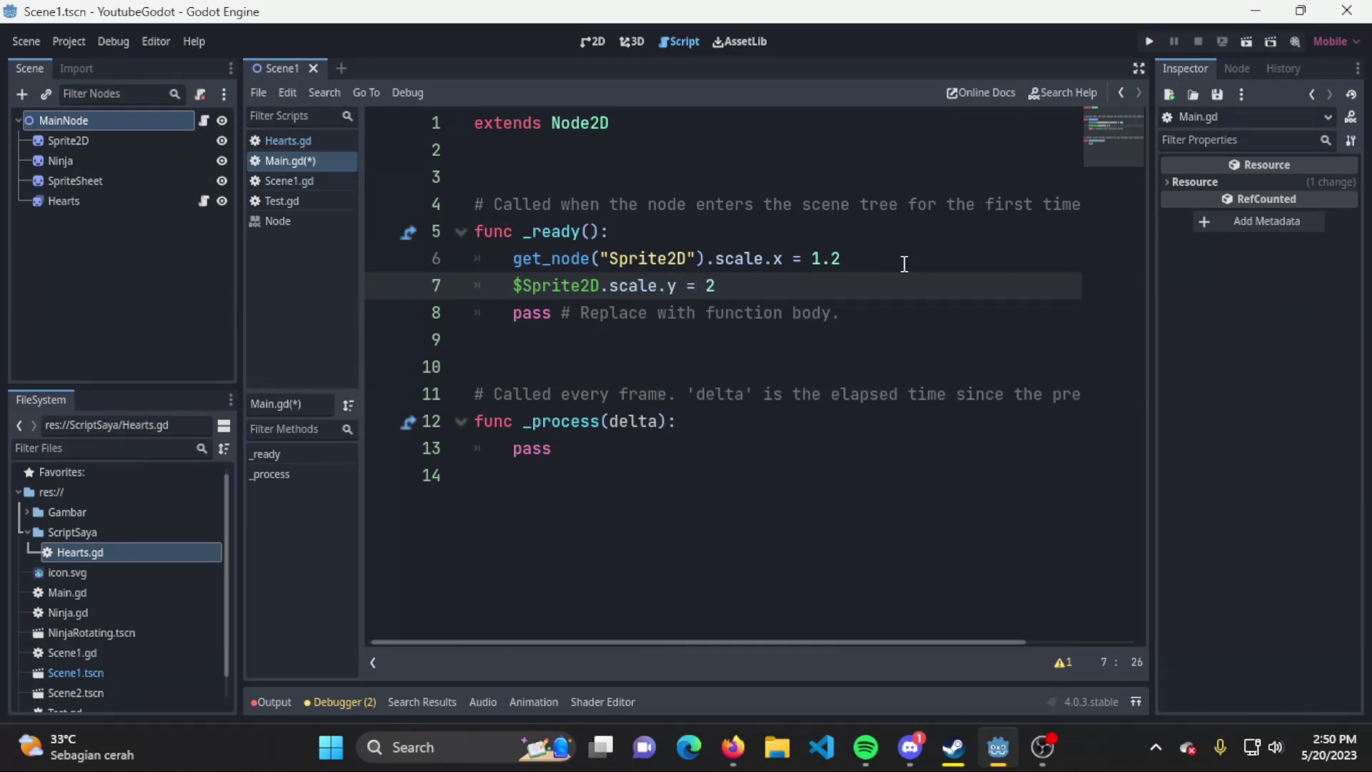
pyautogui.hotkey('ctrl', 's')
# Select get_node("Sprite2D") on line 6 and $Sprite2D on line 7 to compare them
pyautogui.click(927, 309)
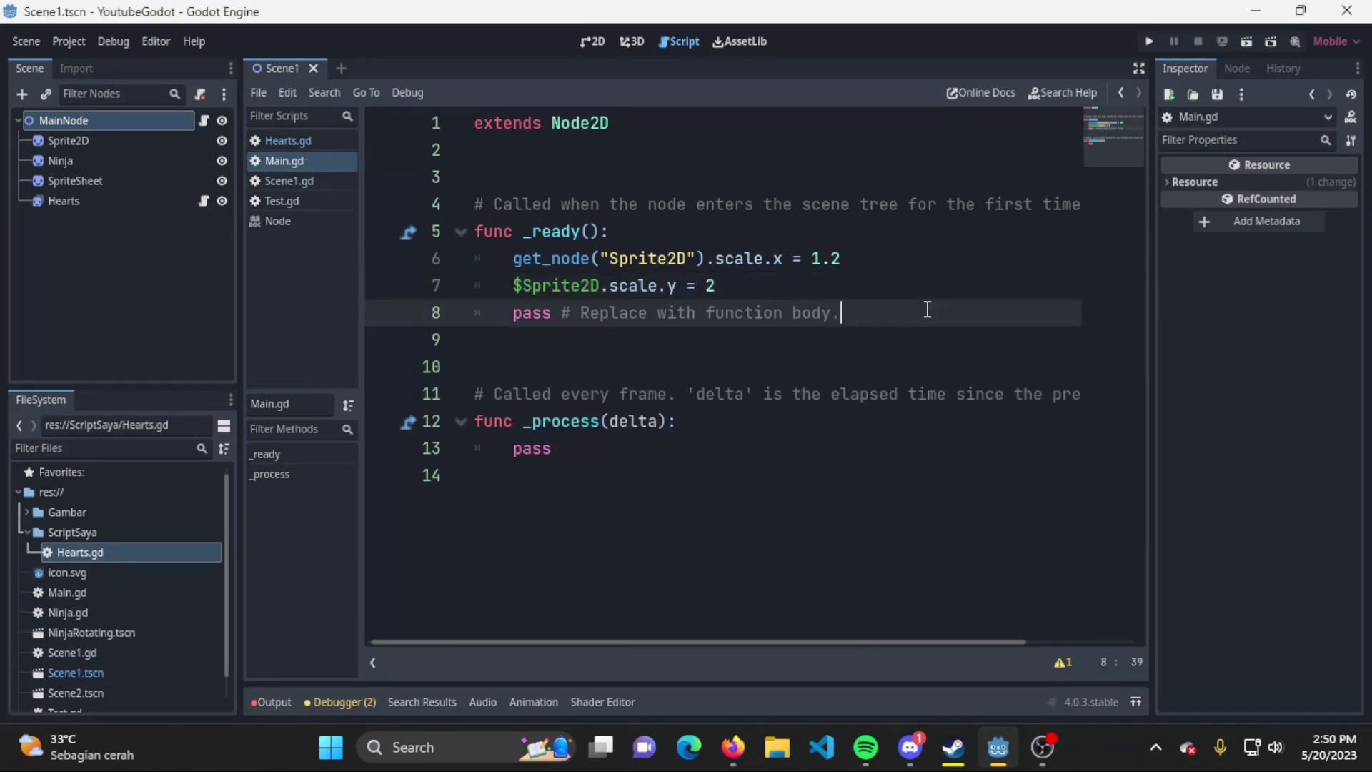
pyautogui.moveTo(601, 285)
pyautogui.mouseDown()
pyautogui.moveTo(516, 285)
pyautogui.moveTo(705, 258)
pyautogui.mouseUp()
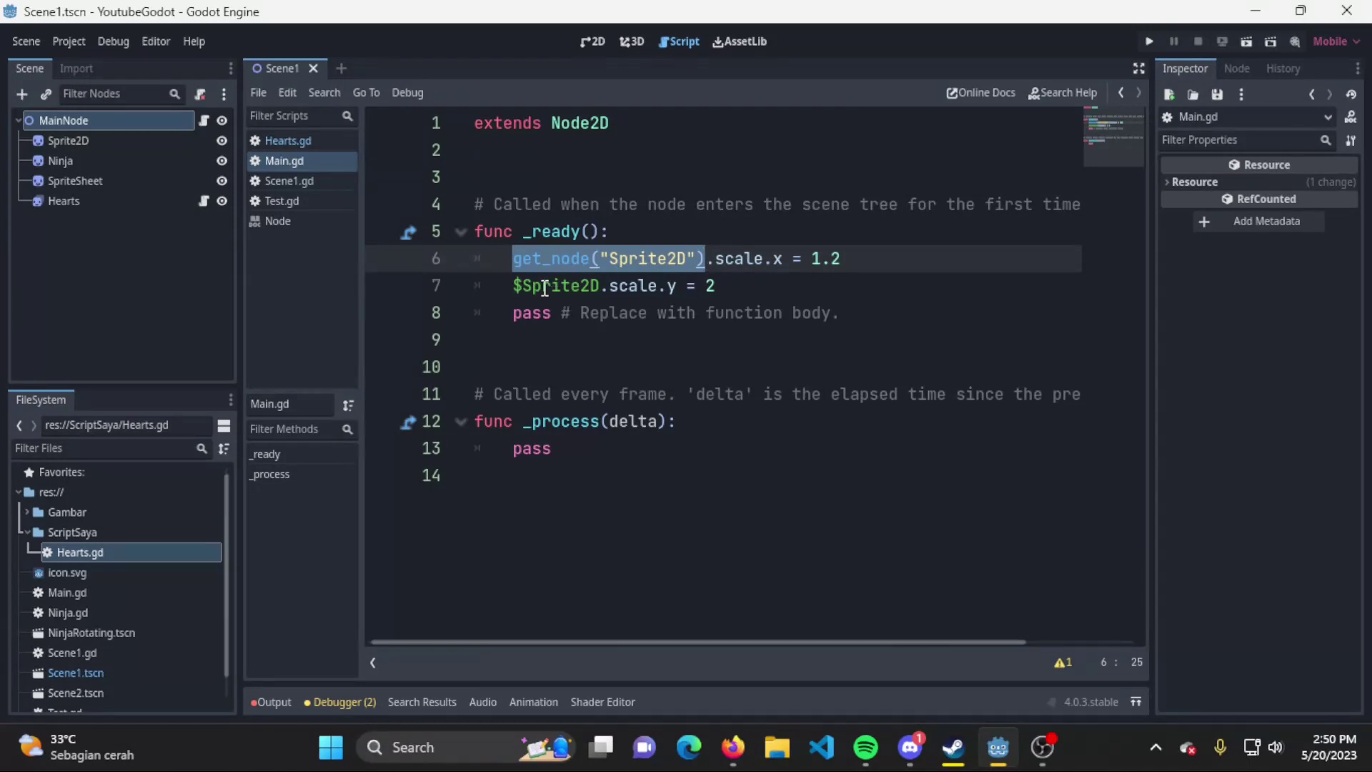
pyautogui.moveTo(512, 286); pyautogui.dragTo(601, 286)
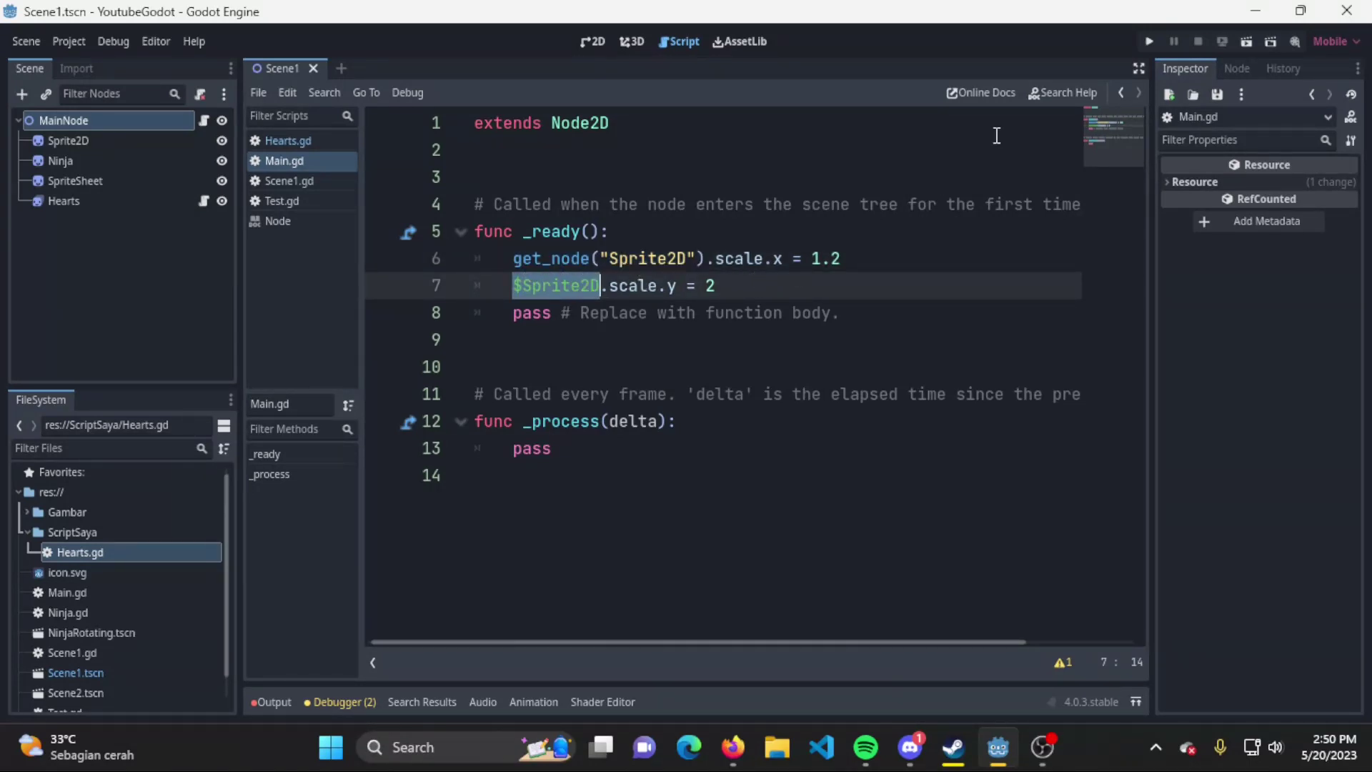
# Run the scene to see the taller, stretched face sprite, close it, and clear the line-7 selection
pyautogui.click(1149, 39)
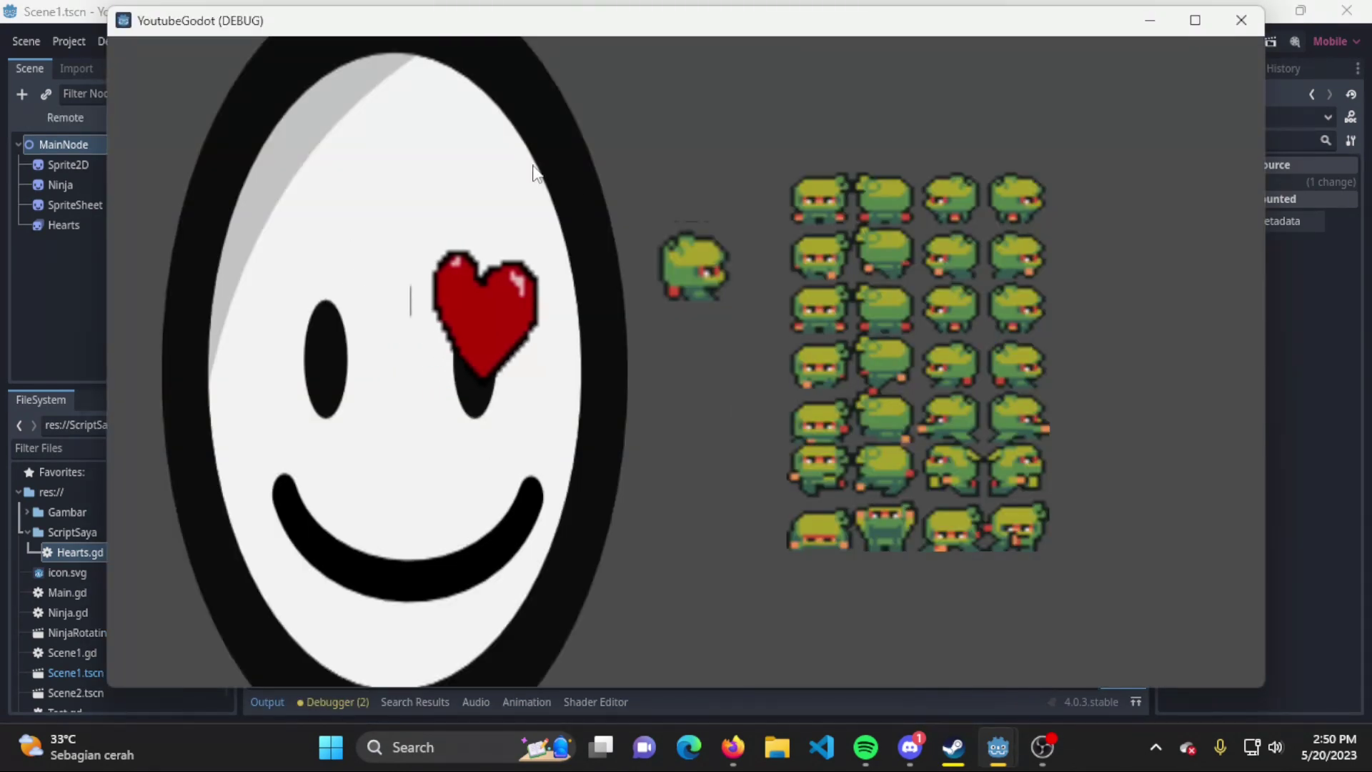
pyautogui.click(1241, 20)
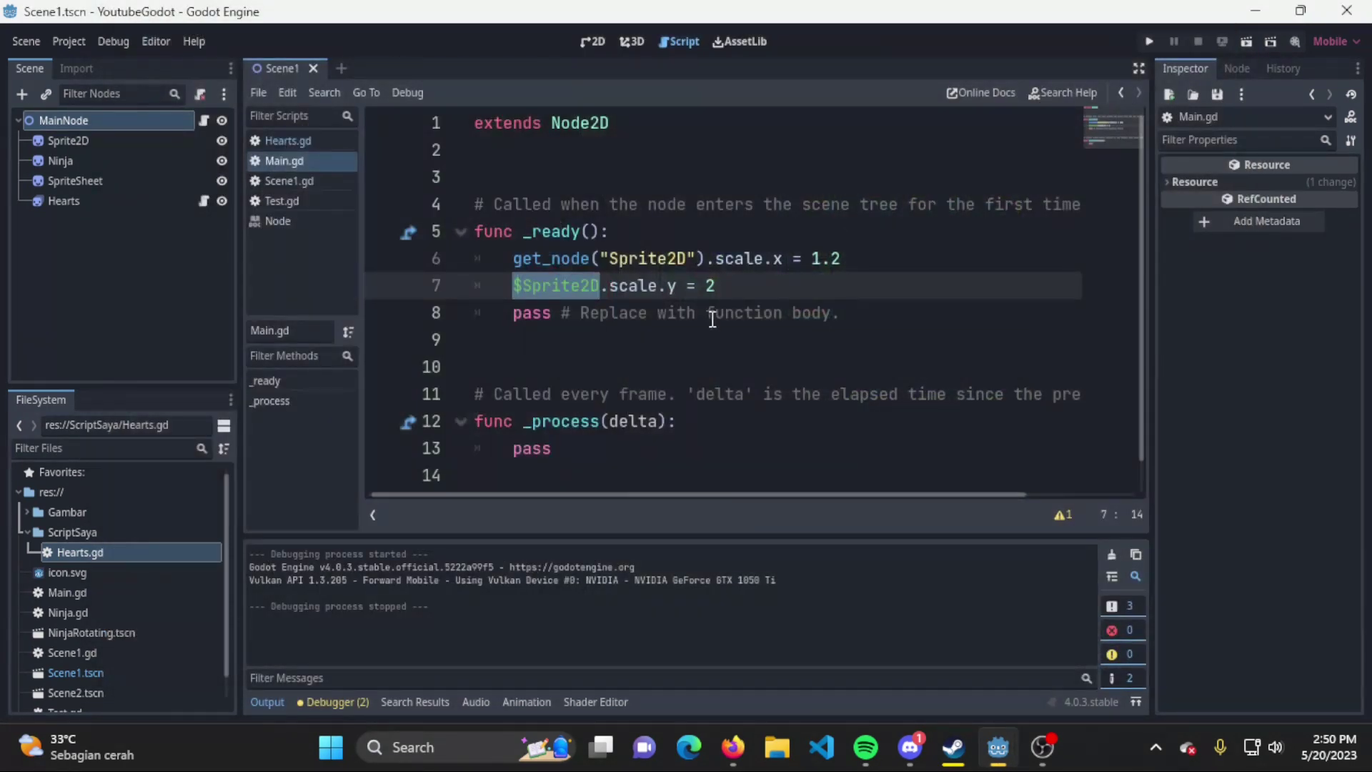
pyautogui.click(734, 315)
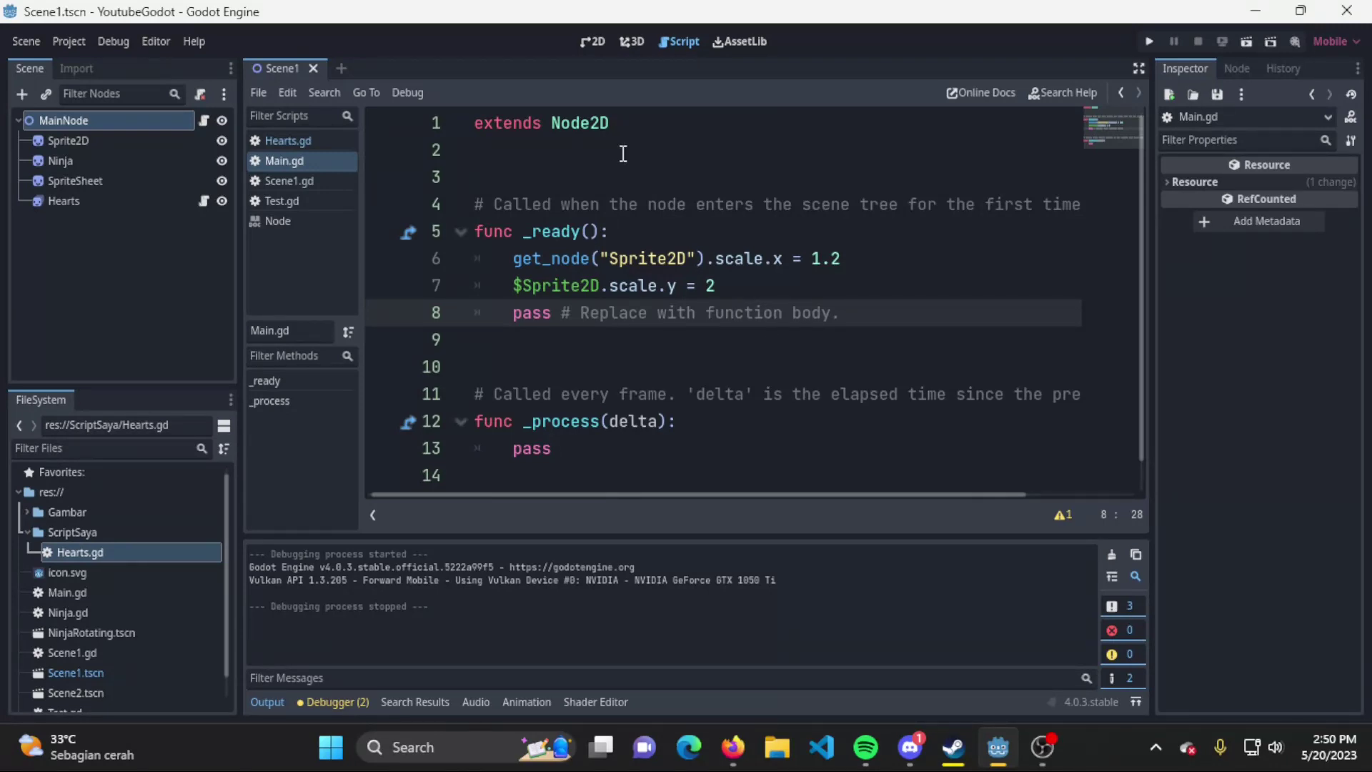
# Declare var karakter on line 3 and comment out the two scale lines with Ctrl+K
pyautogui.click(626, 183)
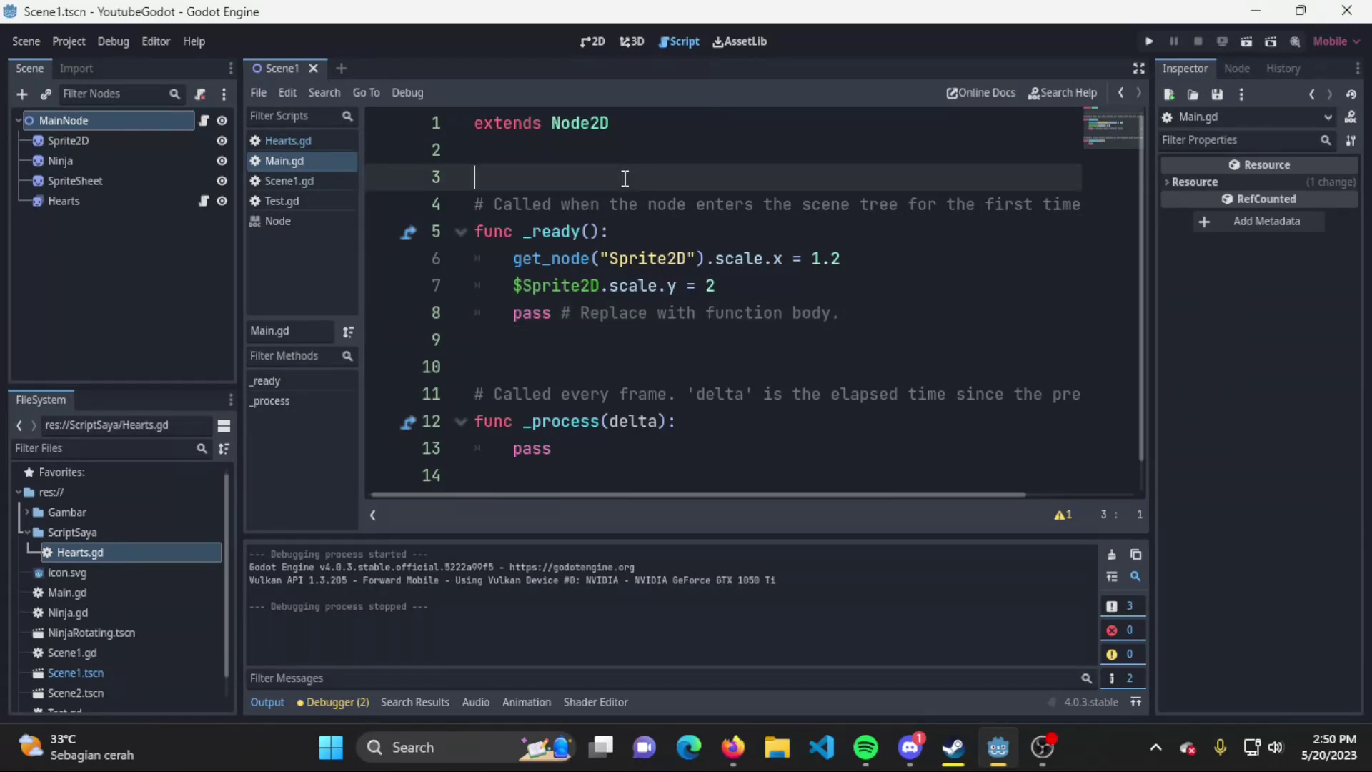
pyautogui.write('var ')
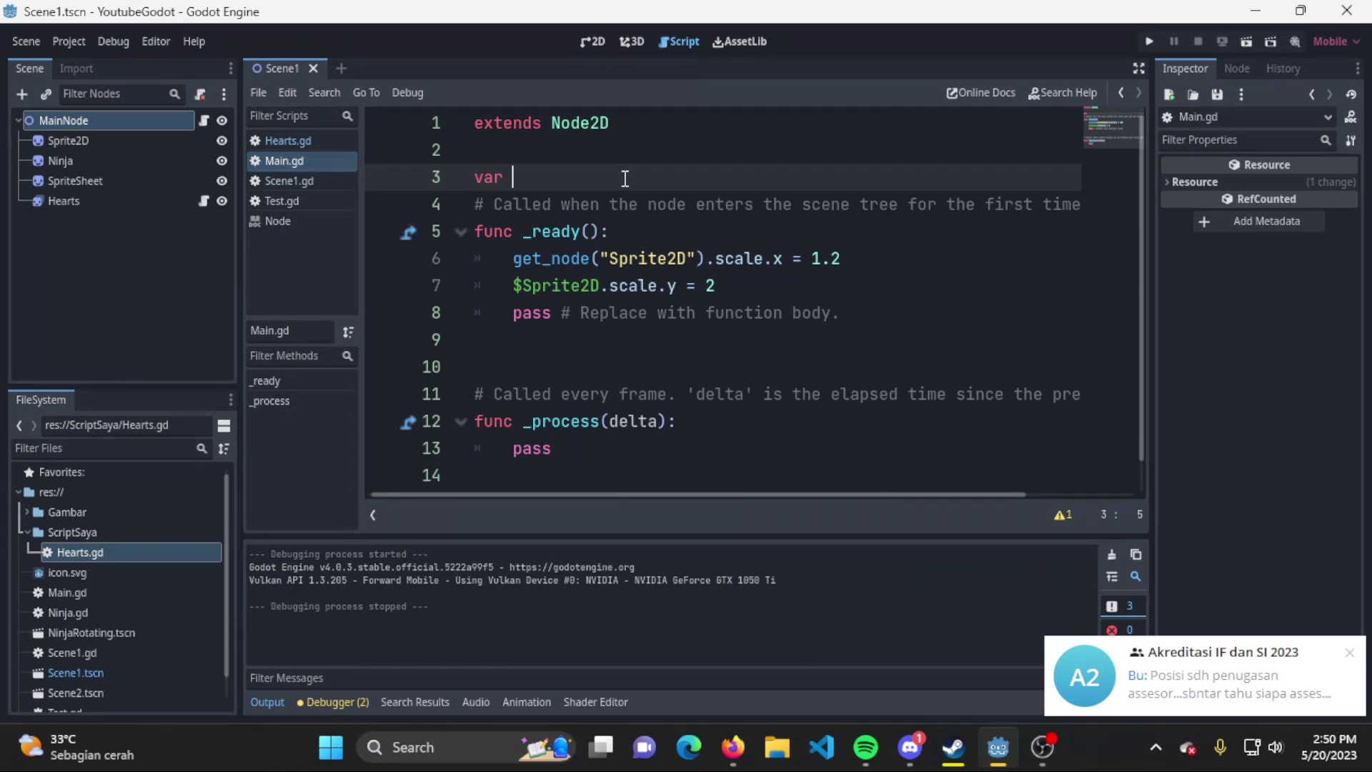
pyautogui.write('karakter')
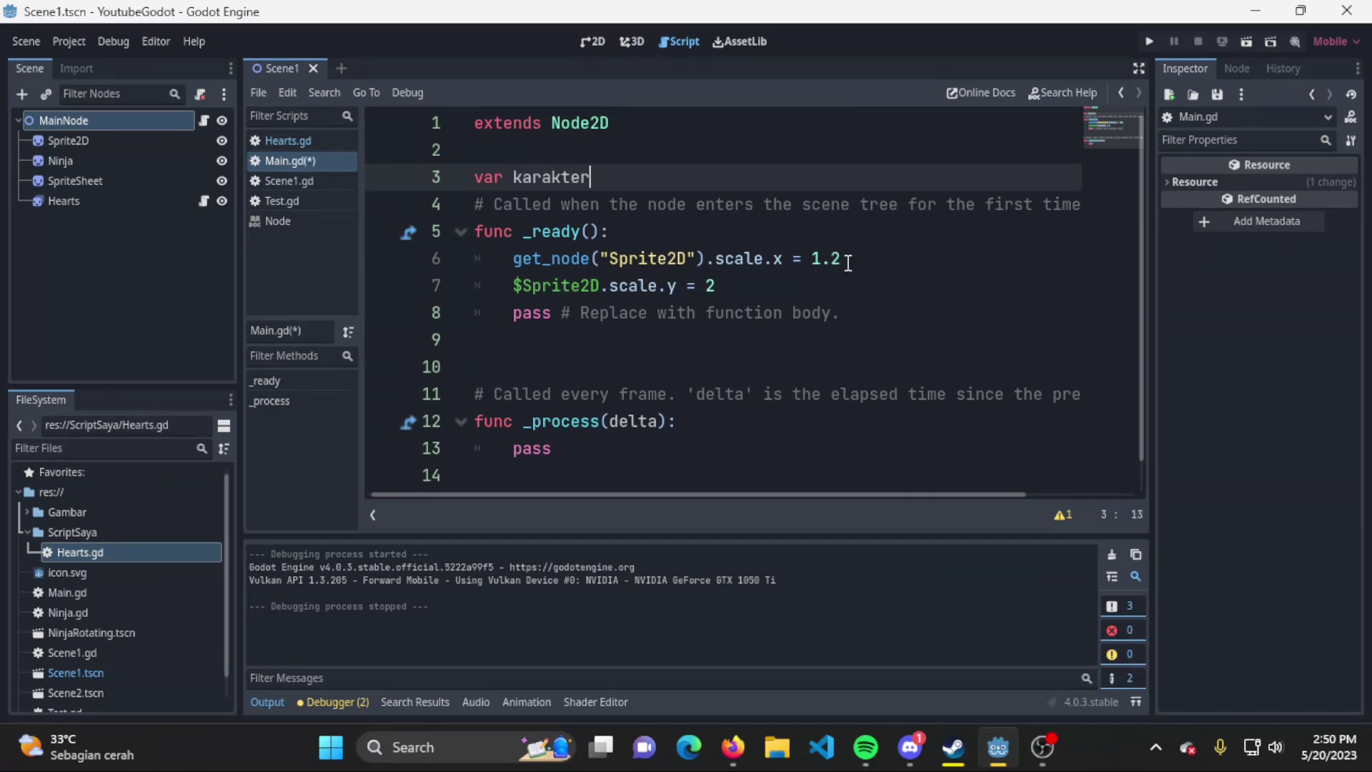
pyautogui.moveTo(844, 259); pyautogui.dragTo(503, 263)
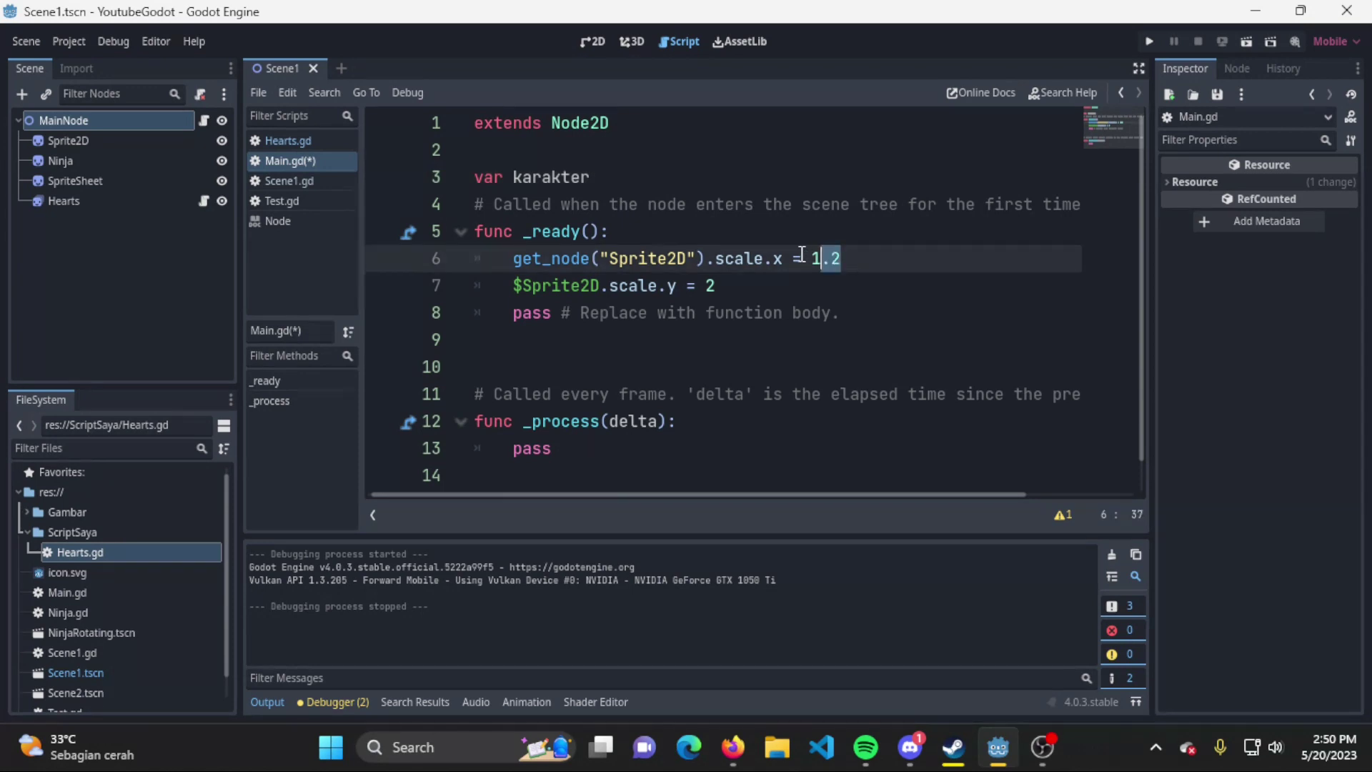
pyautogui.click(509, 265)
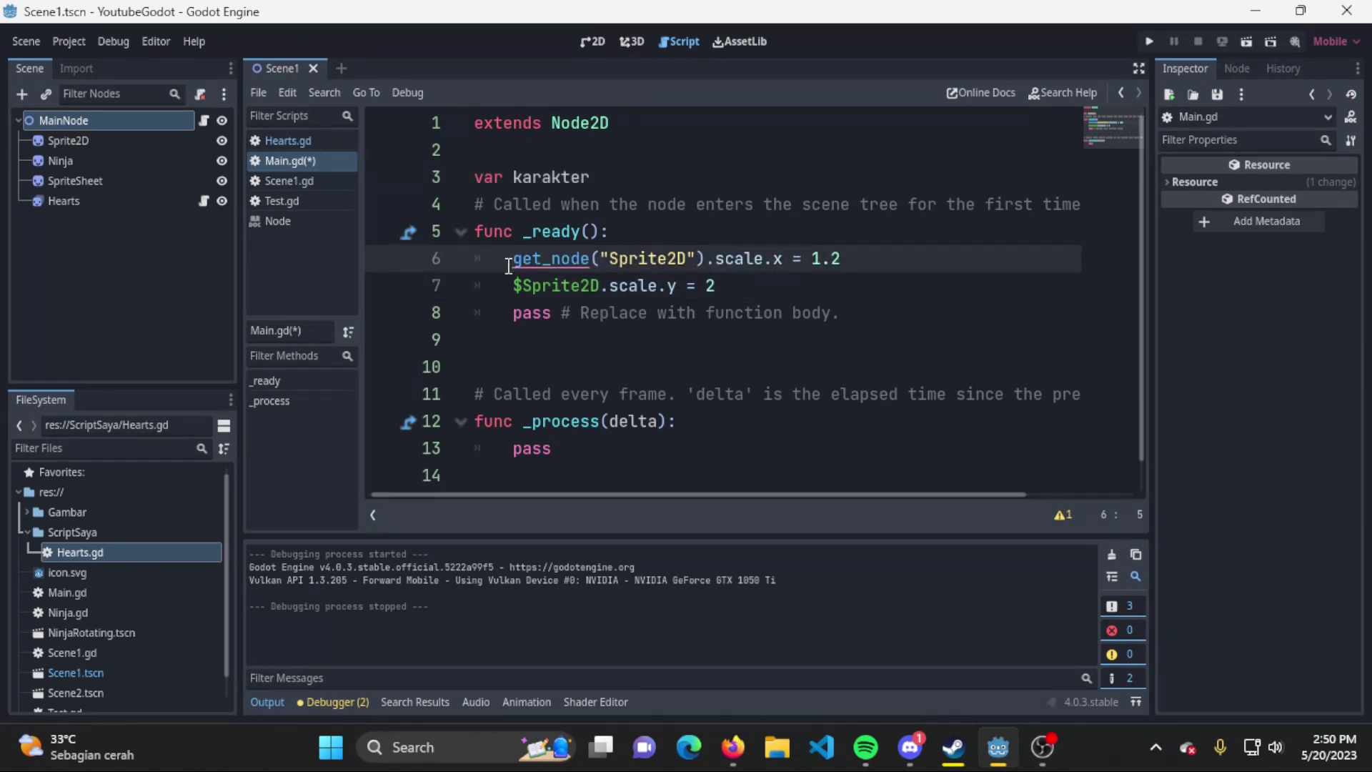
pyautogui.hotkey('shift', 'Down')
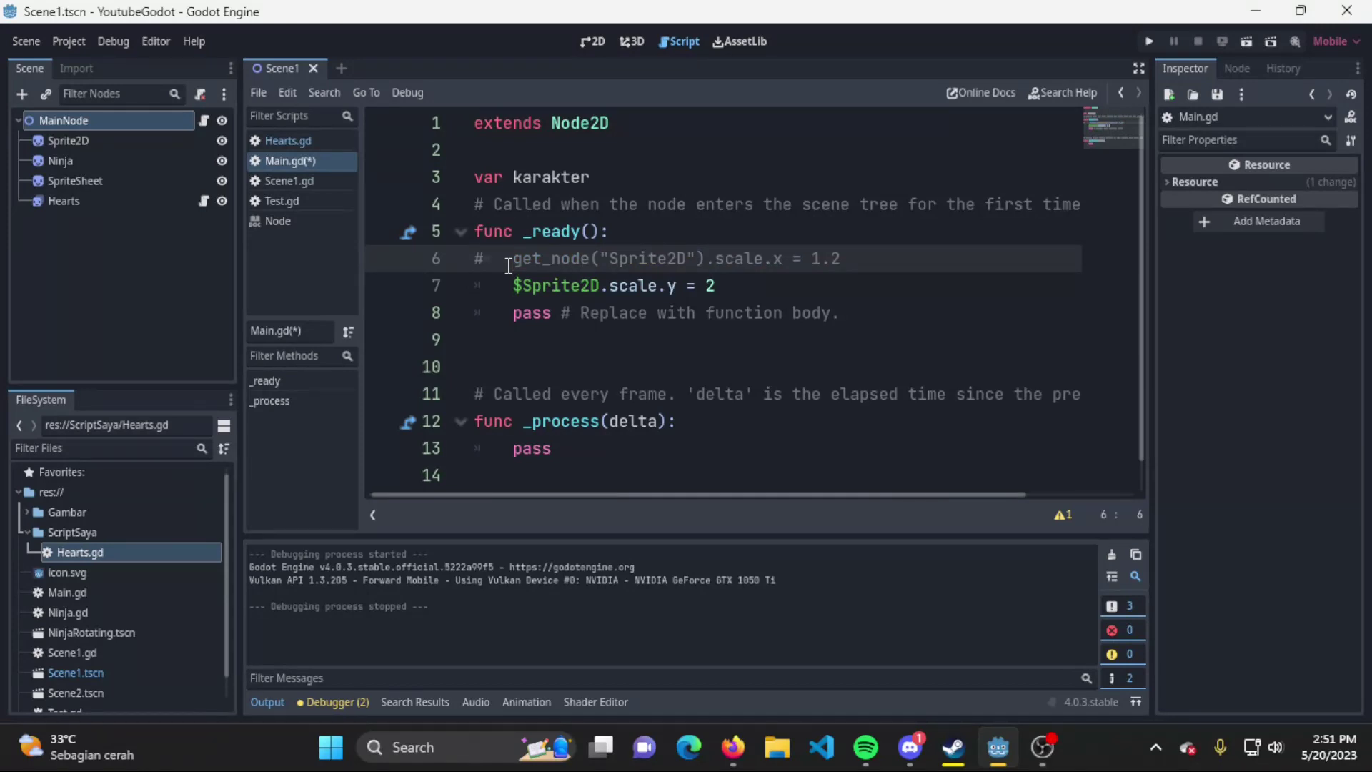
pyautogui.hotkey('ctrl', 'k')
# Add karakter = get_node("Sprite2D") above pass in _ready and save Main.gd
pyautogui.press('Down')
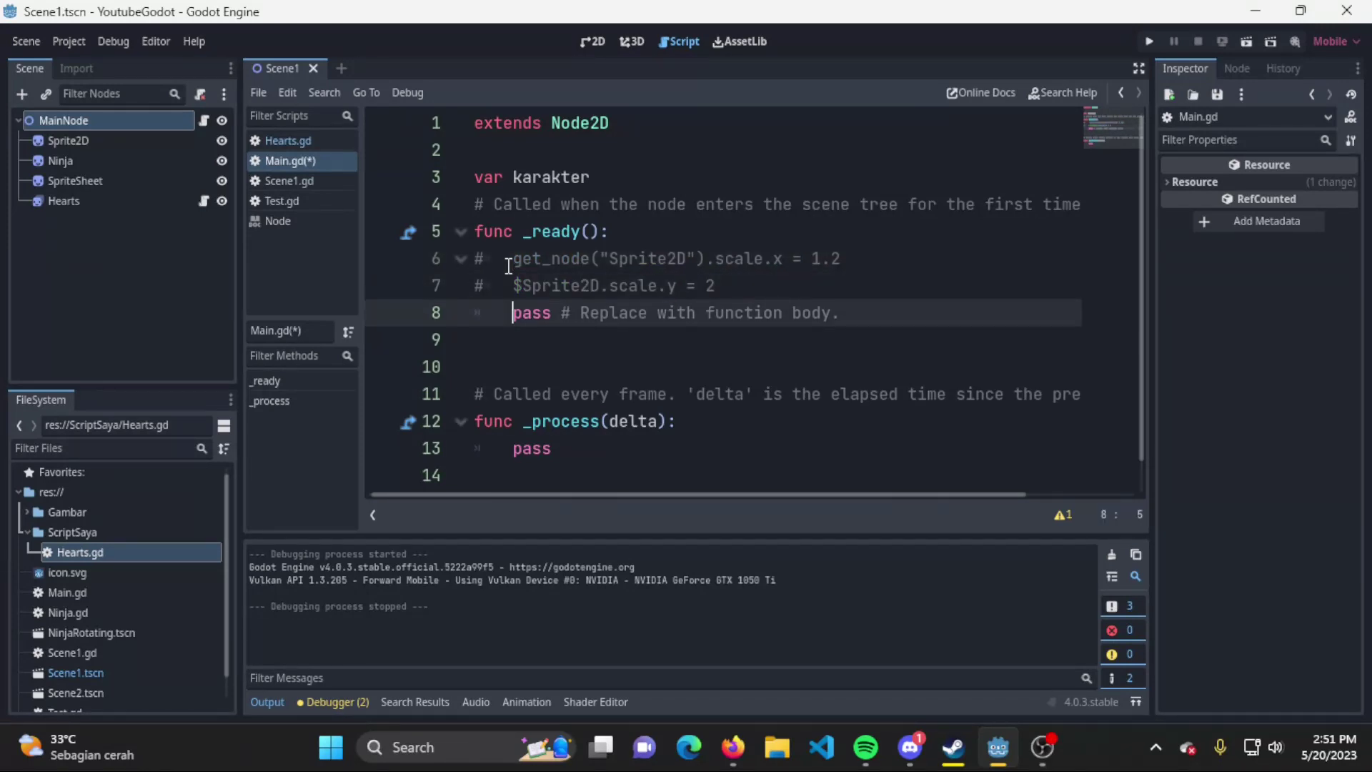
pyautogui.press('Return')
pyautogui.press('Up')
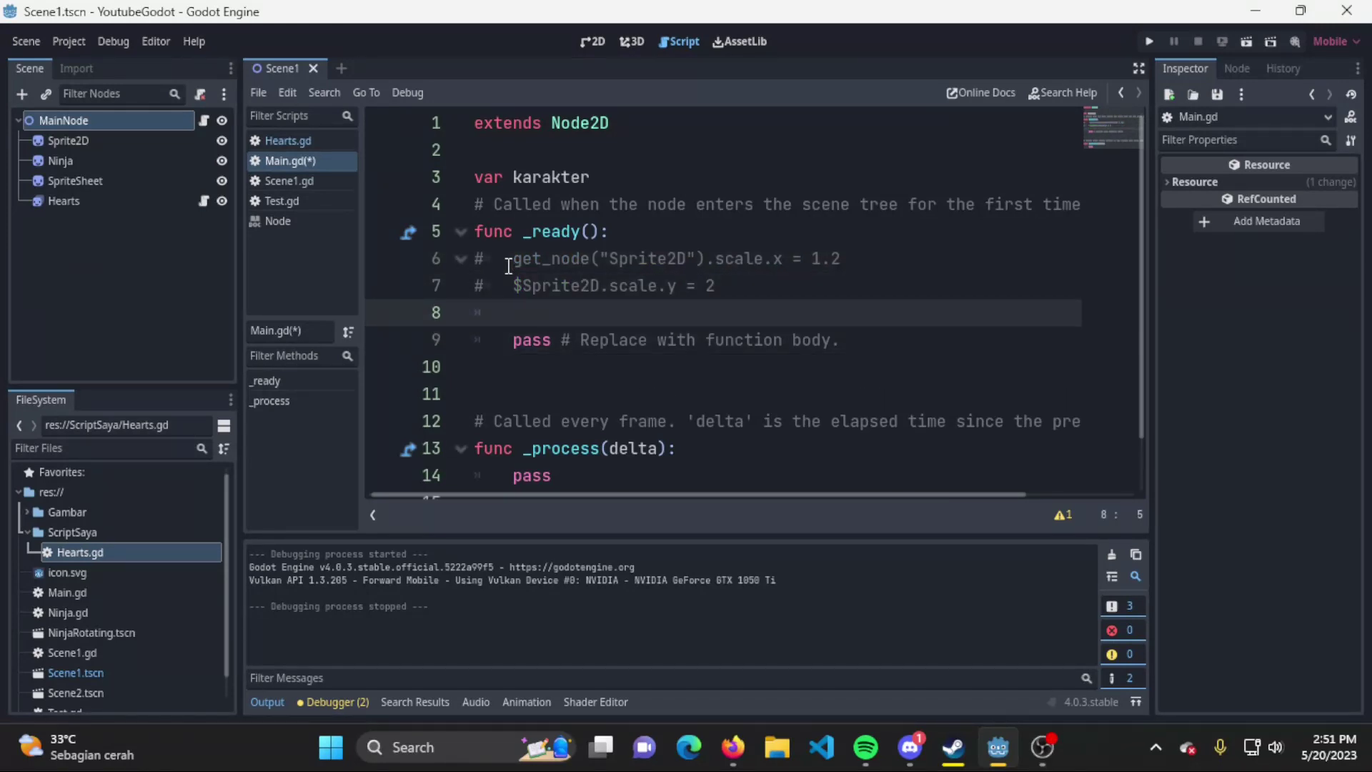
pyautogui.write('karakter ')
pyautogui.write('= get_node')
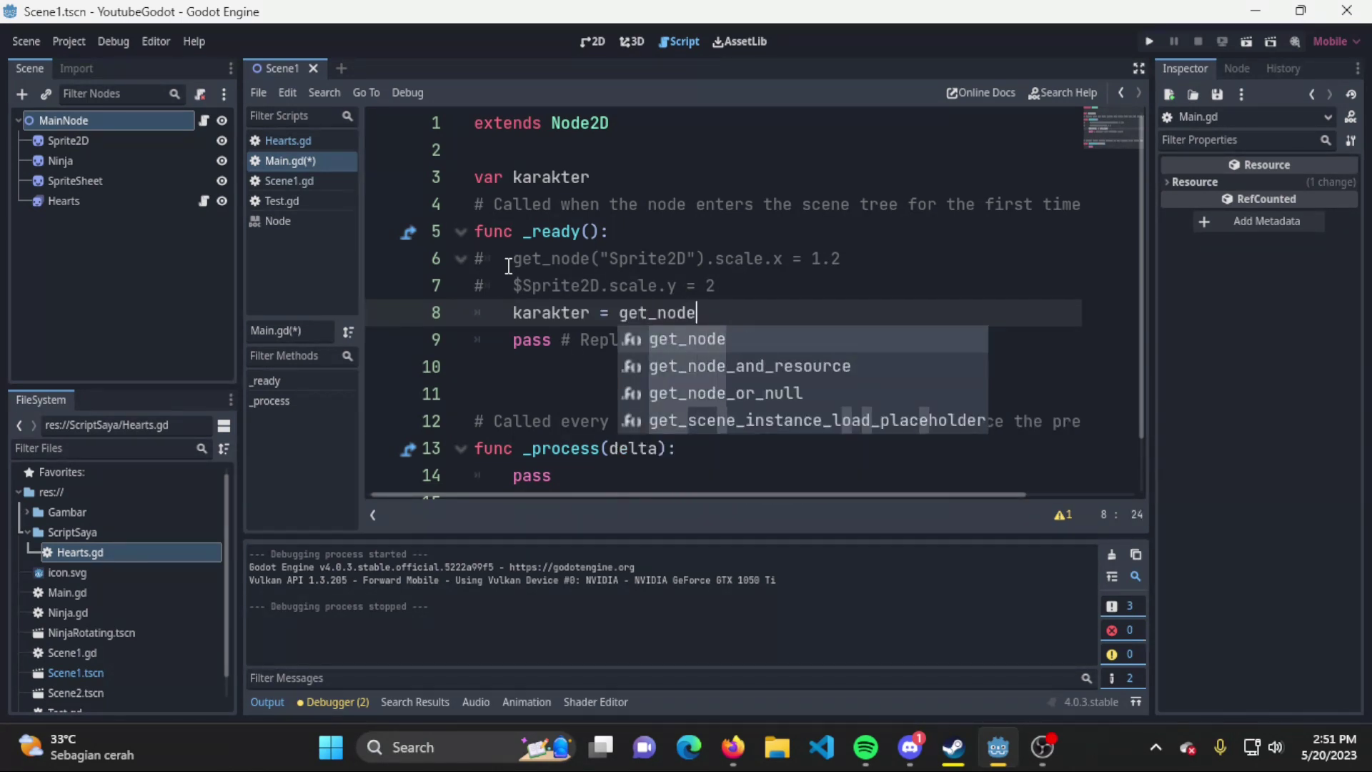
pyautogui.write('(')
pyautogui.press('Down')
pyautogui.press('Down')
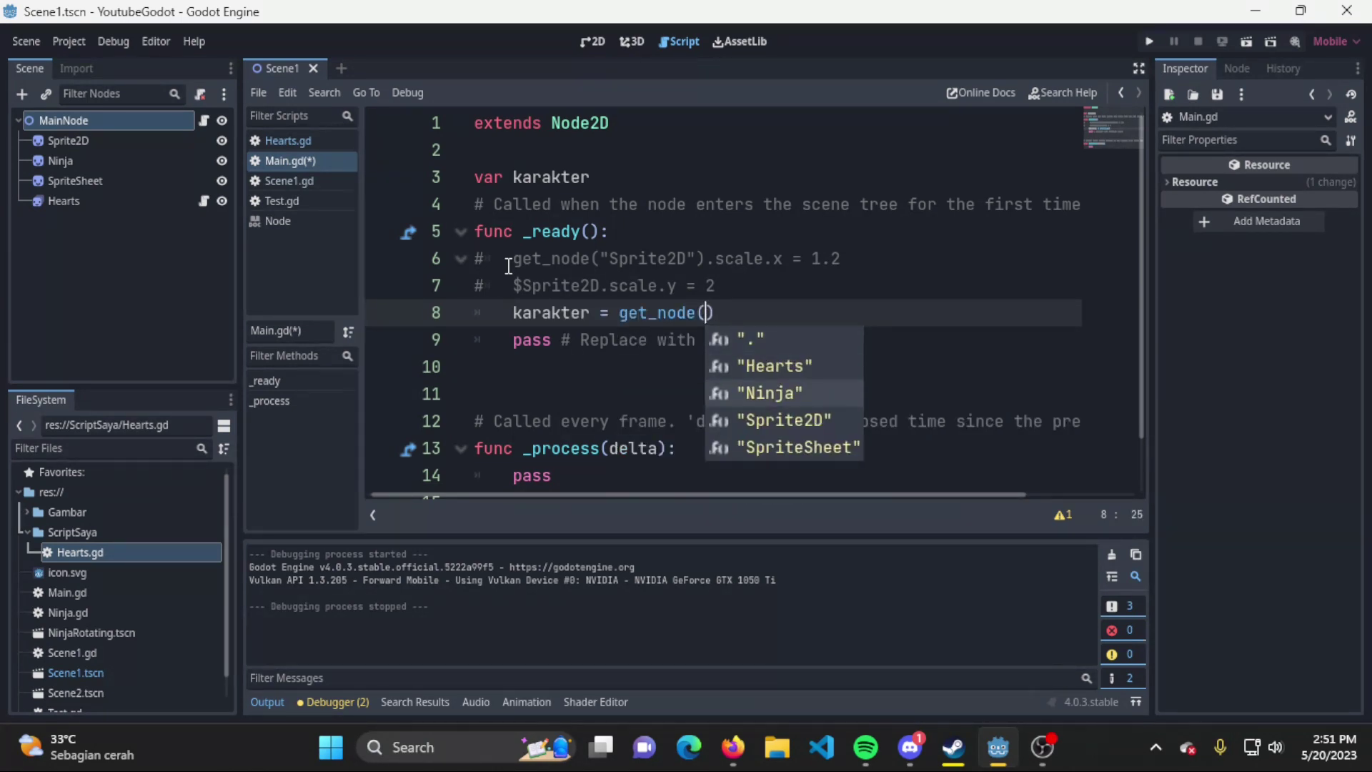
pyautogui.press('Down')
pyautogui.press('Return')
pyautogui.hotkey('ctrl', 's')
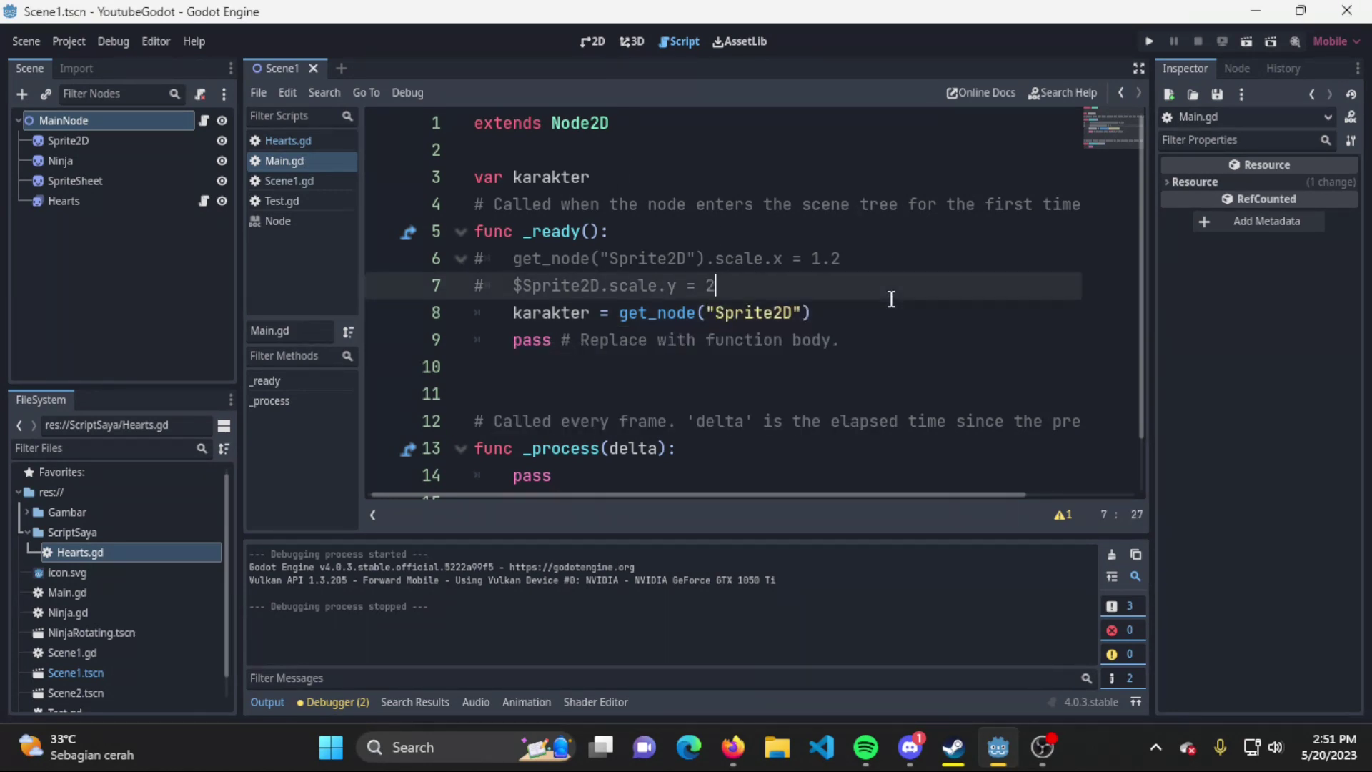
# Add 'karakter.position.x = karakter.position.x + 1' at the start of _process, correcting the karater typo
pyautogui.click(891, 297)
pyautogui.scroll(-1, 876, 313)
pyautogui.click(728, 408)
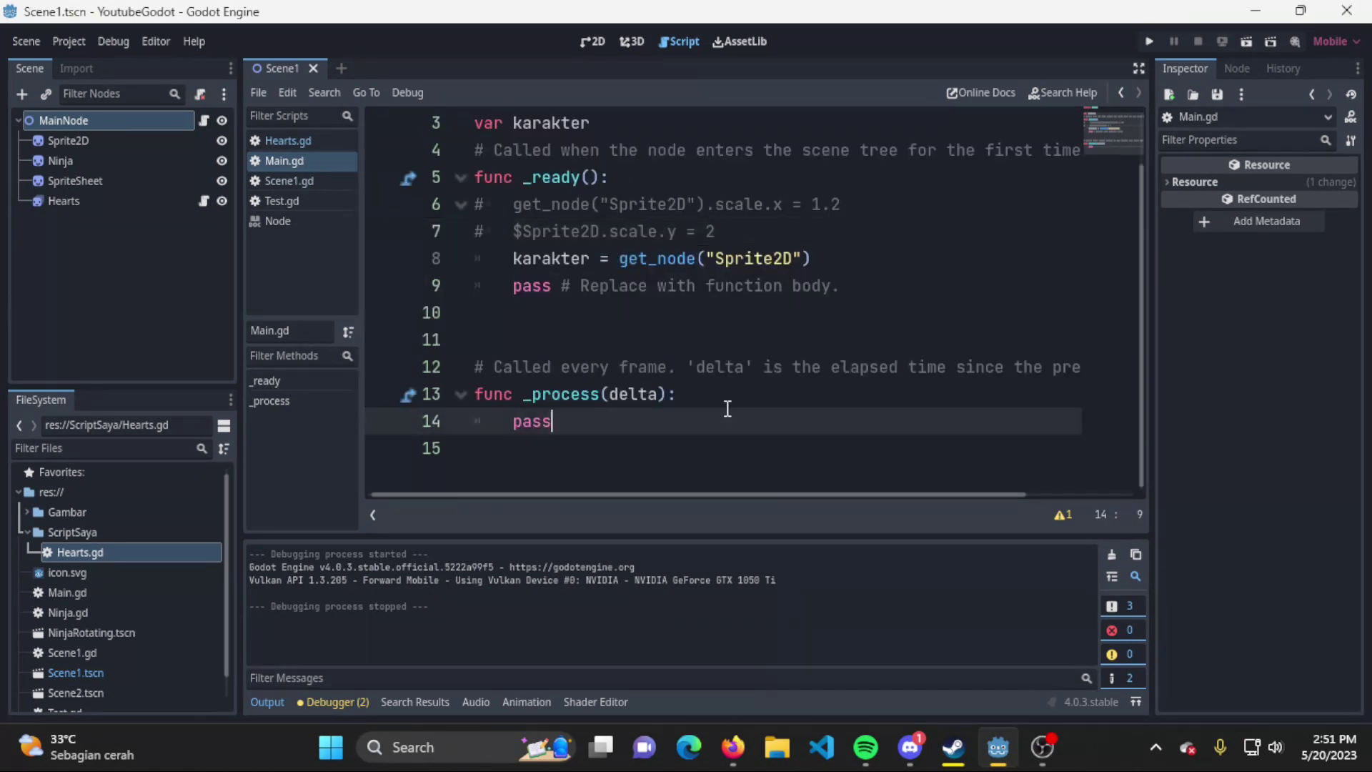
pyautogui.click(722, 401)
pyautogui.press('Return')
pyautogui.write('ka')
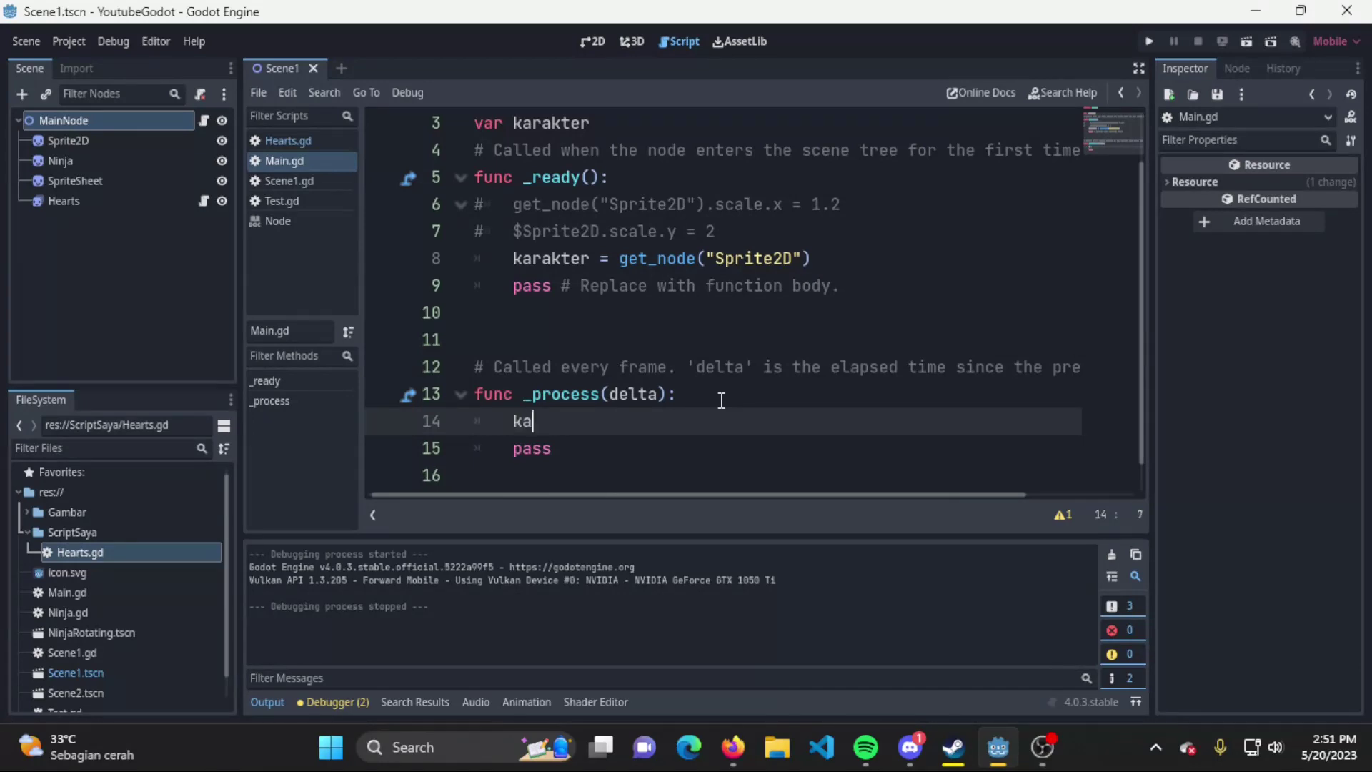
pyautogui.write('rakter.position')
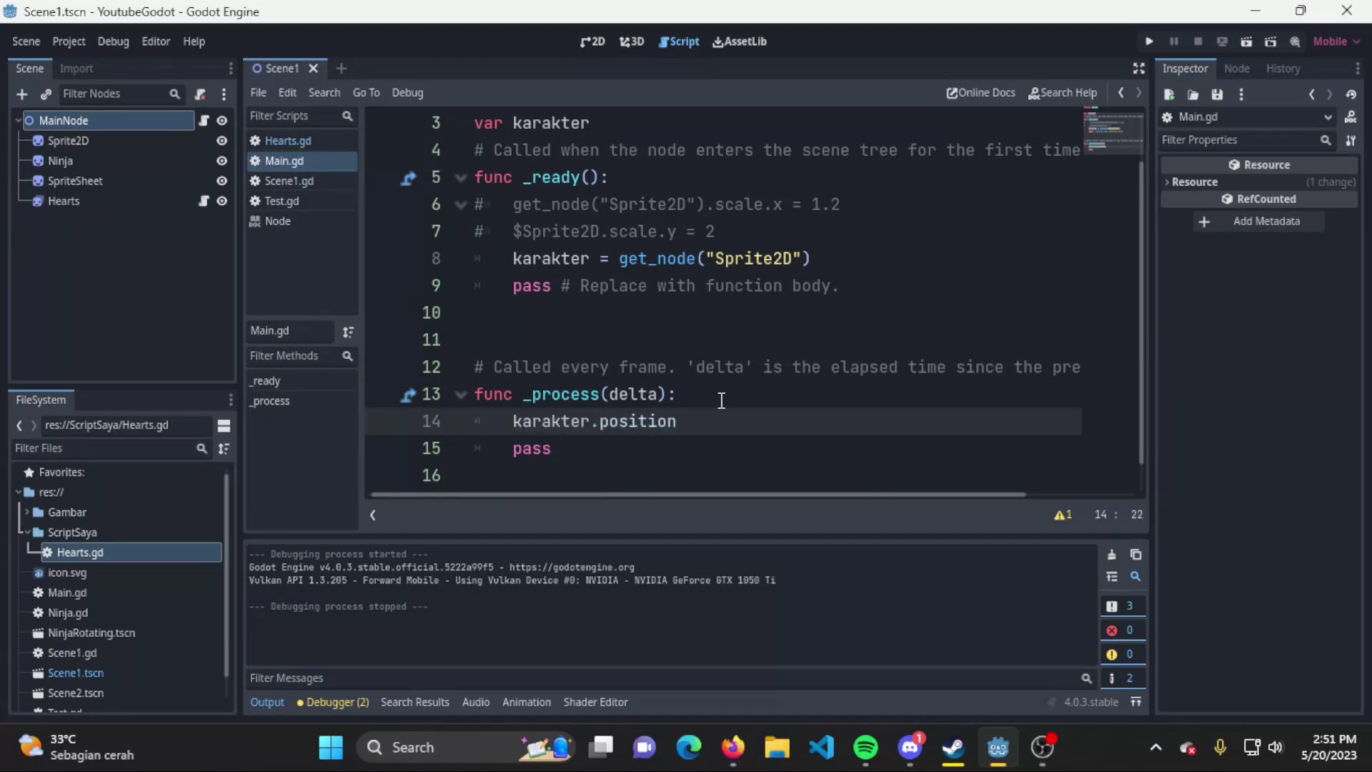
pyautogui.write('.x +=')
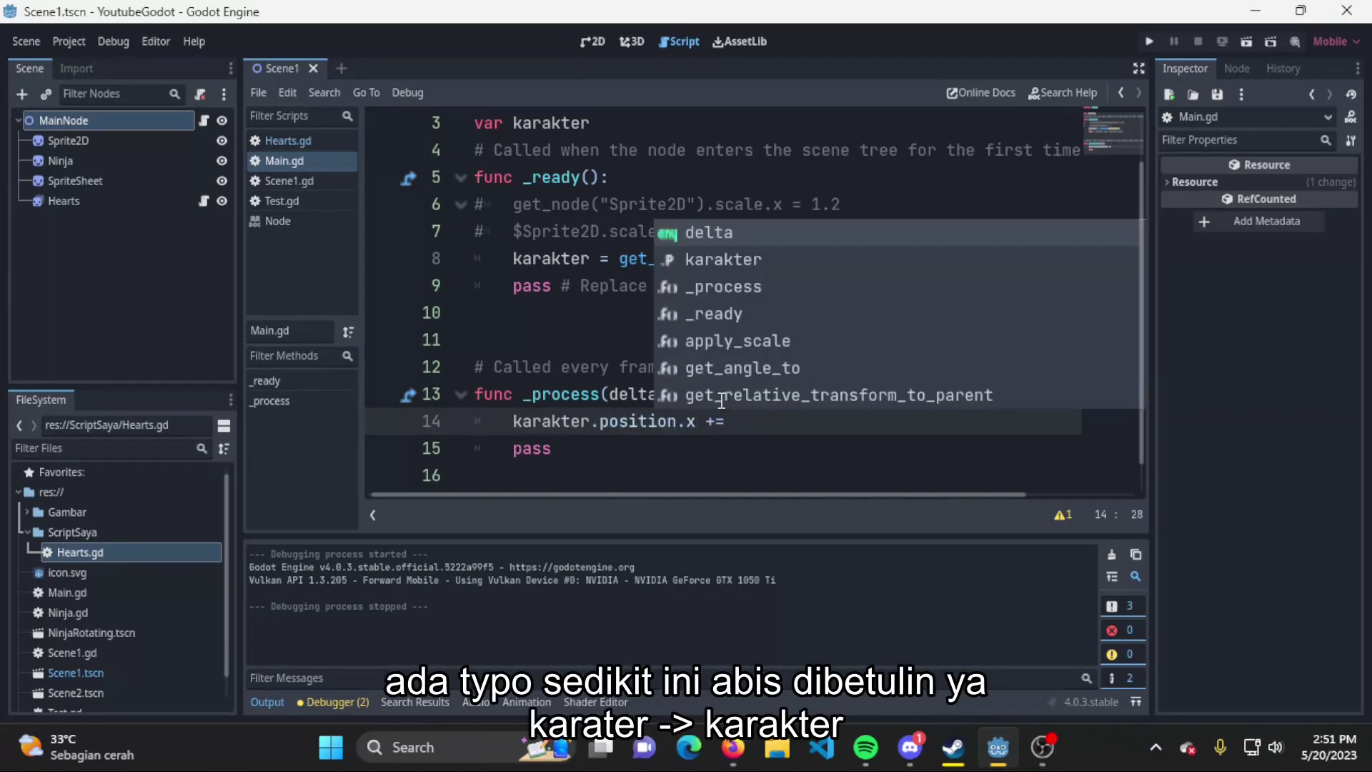
pyautogui.press('BackSpace')
pyautogui.press('BackSpace')
pyautogui.write('= karater')
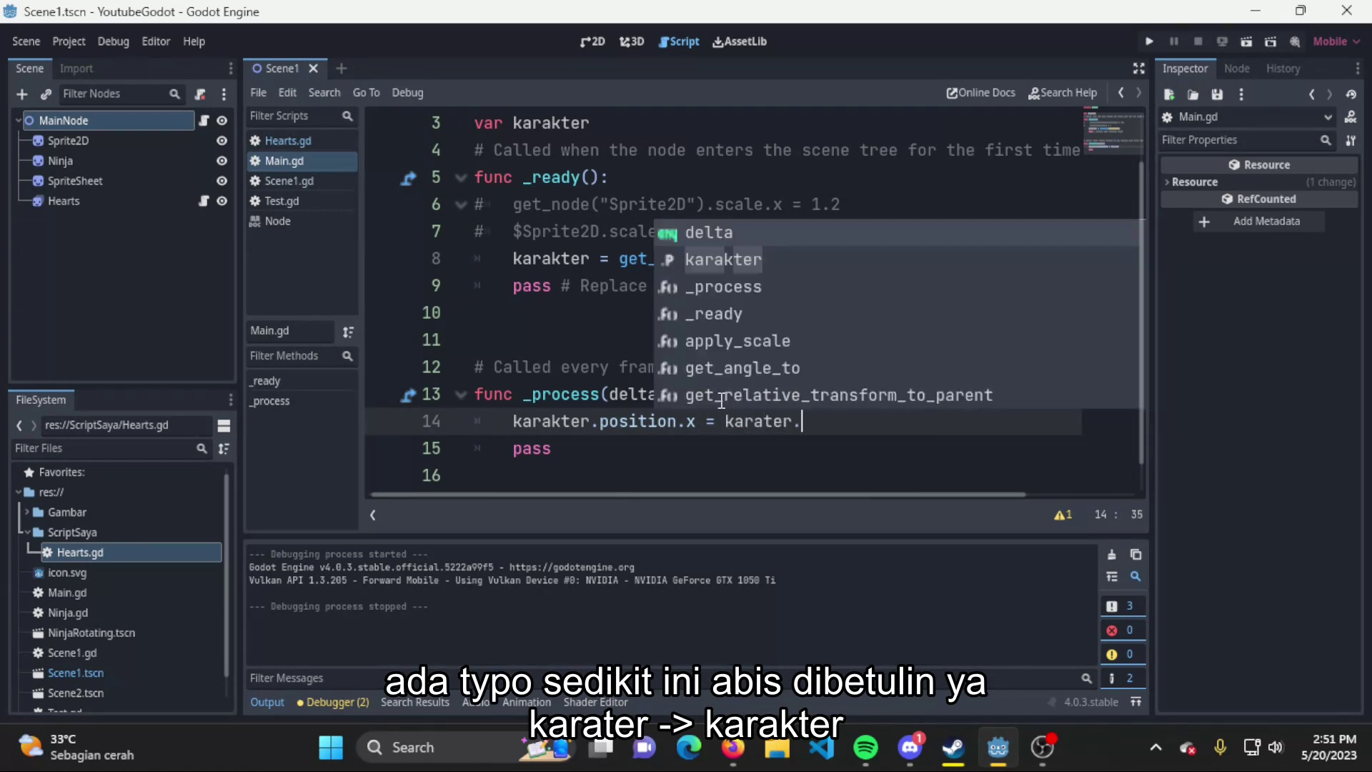
pyautogui.write('.position.x + 1')
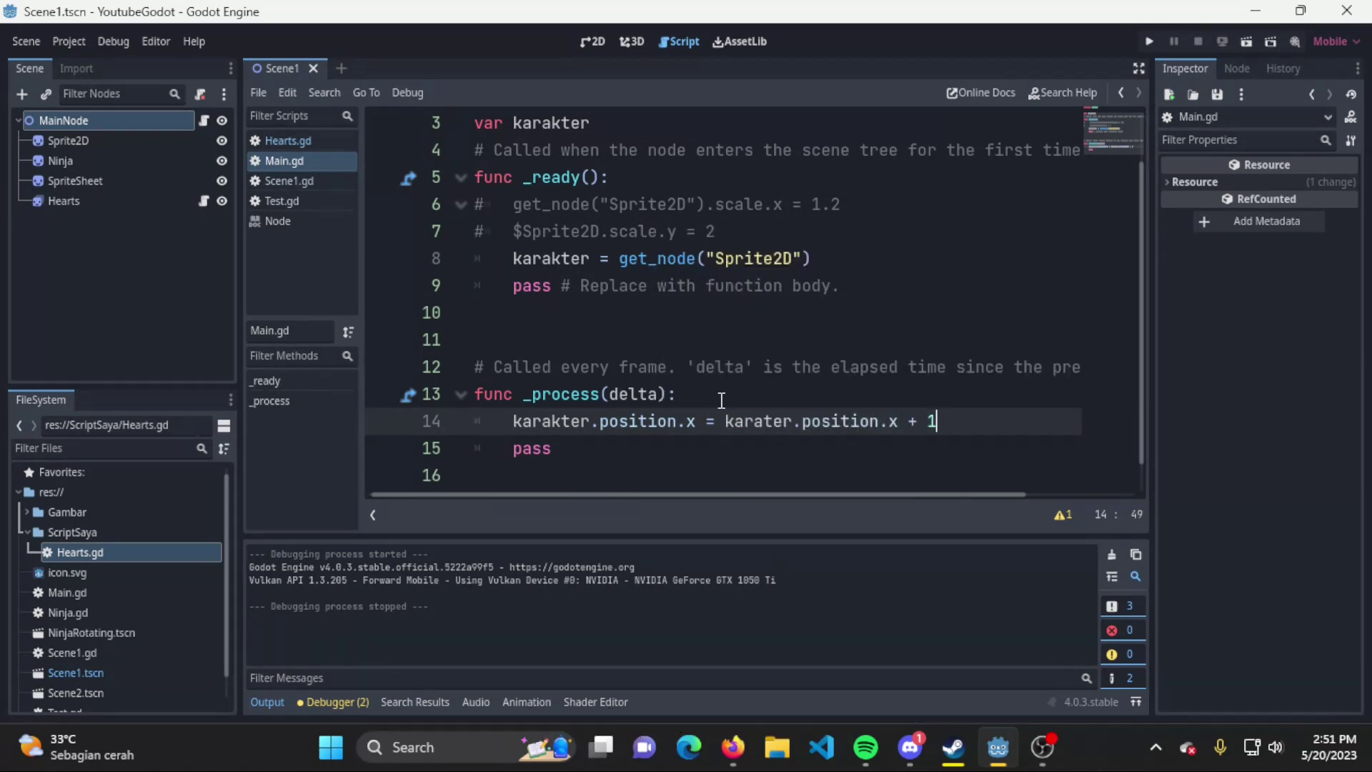
pyautogui.click(771, 421)
pyautogui.write('k')
pyautogui.press('End')
pyautogui.scroll(-1, 908, 346)
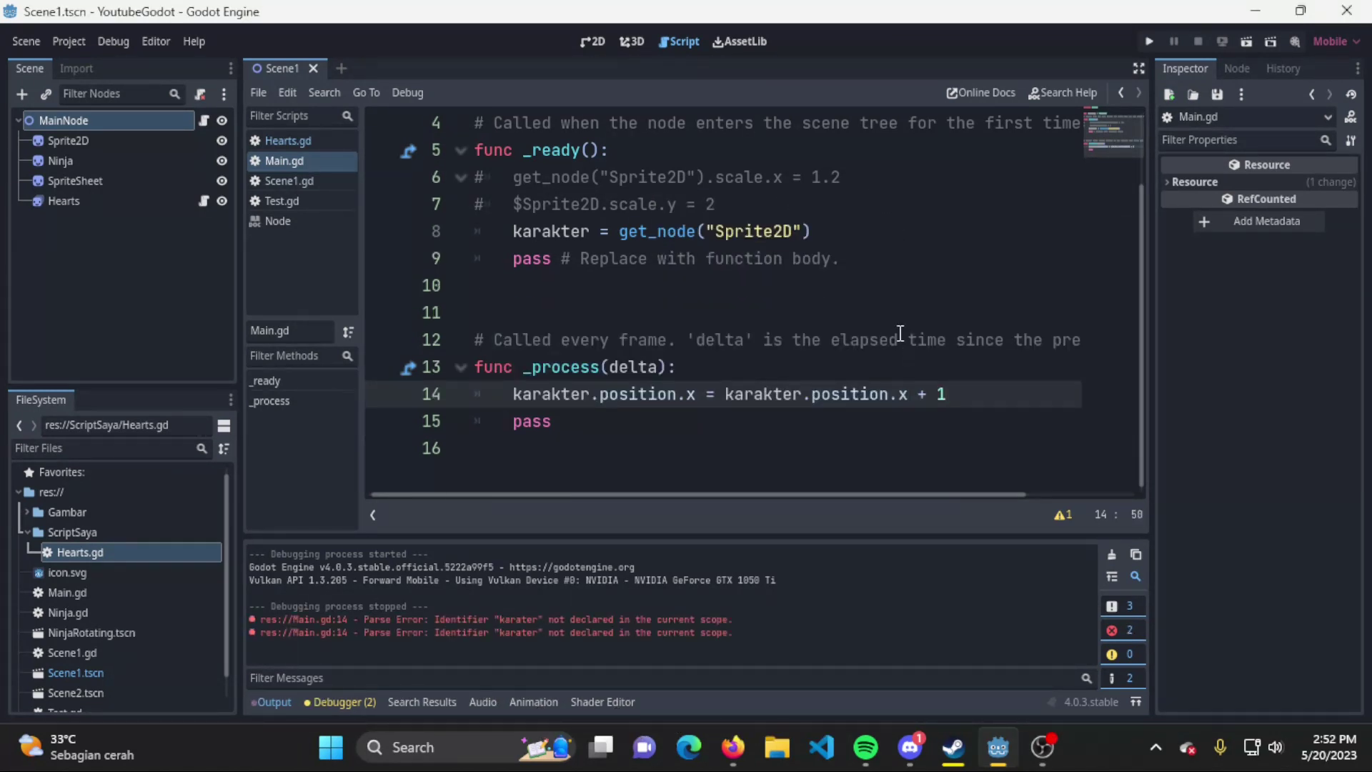
# Run the project to watch the sprite slide right, then close the game window
pyautogui.click(1143, 42)
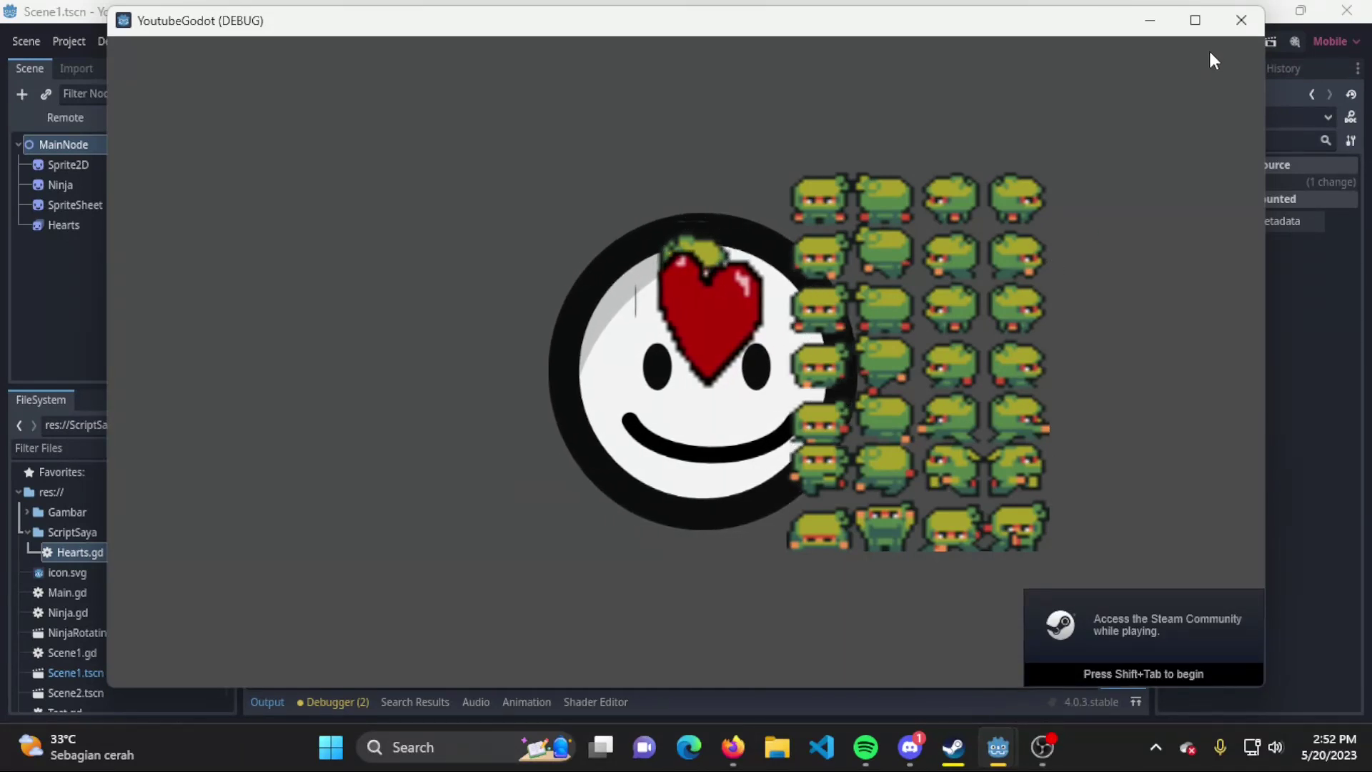
pyautogui.click(1241, 20)
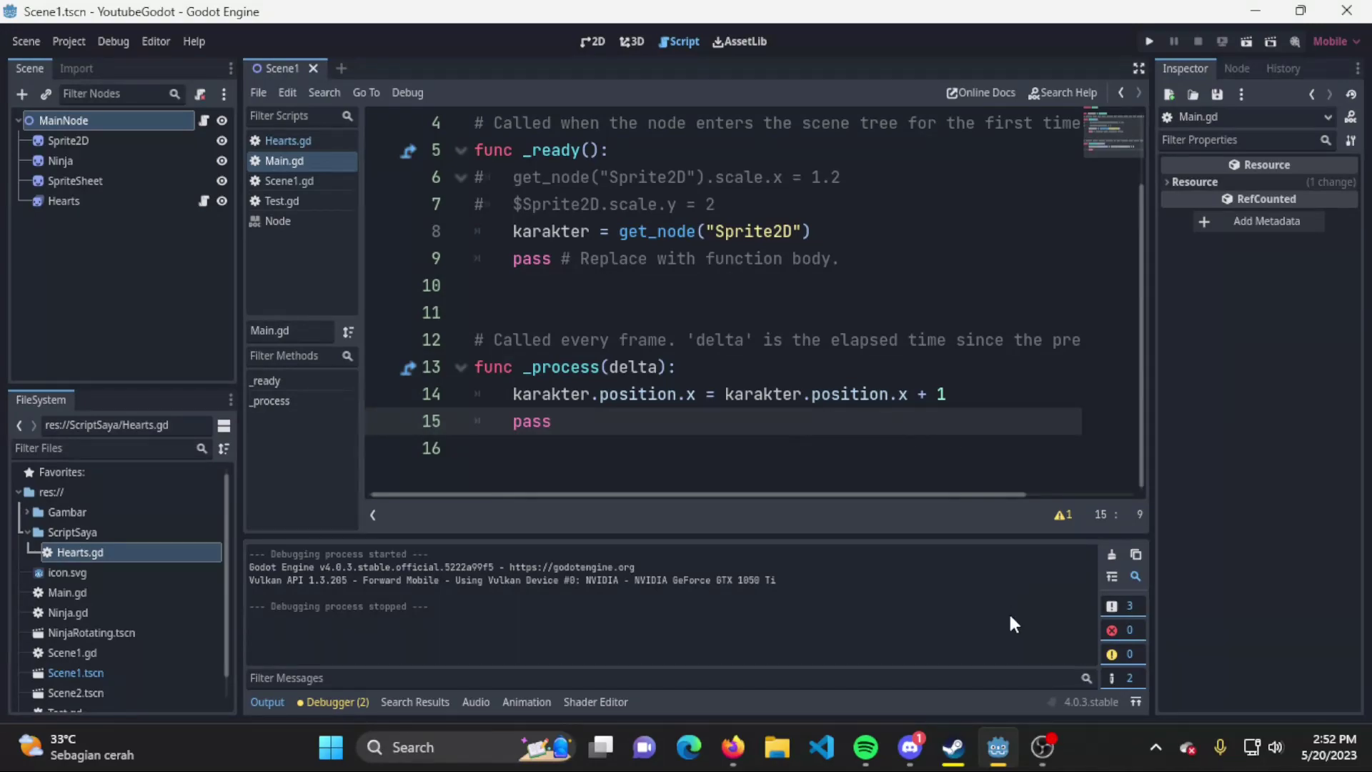
pyautogui.click(1028, 737)
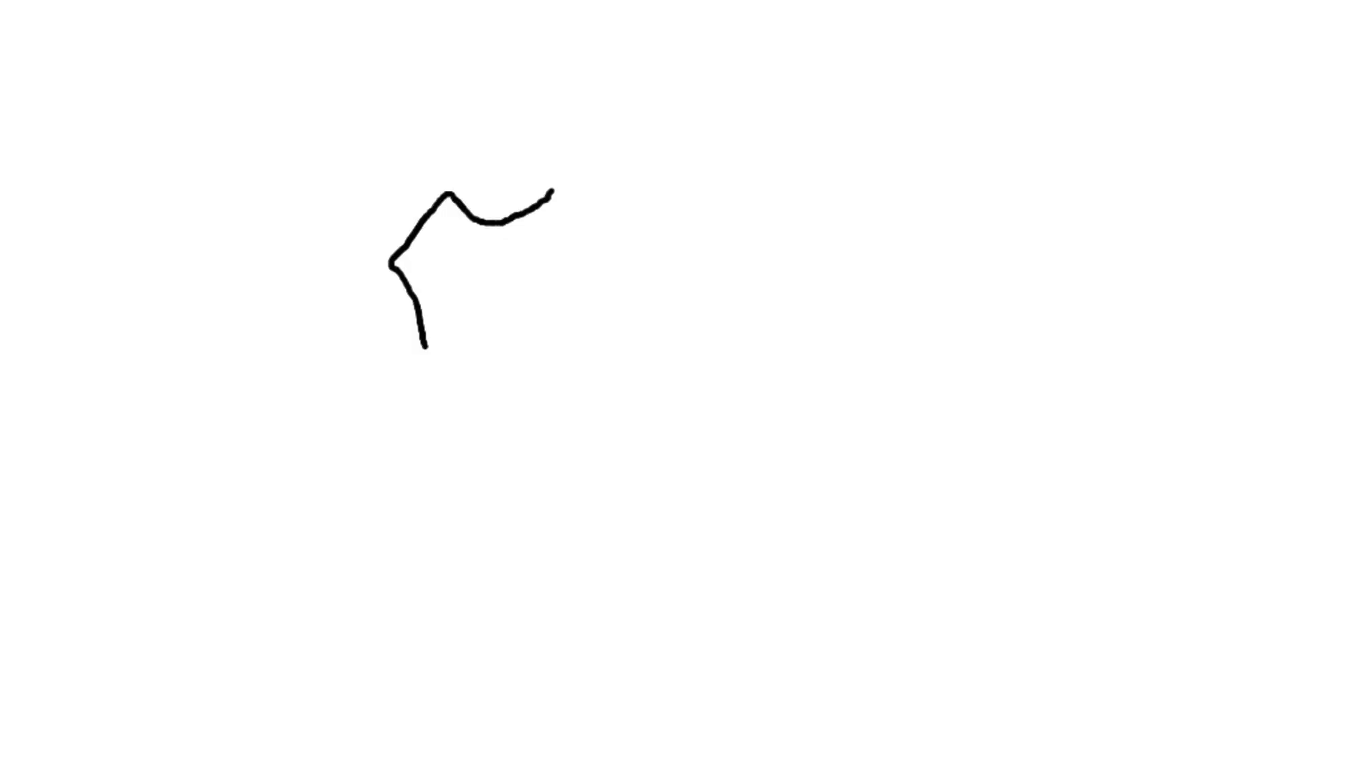